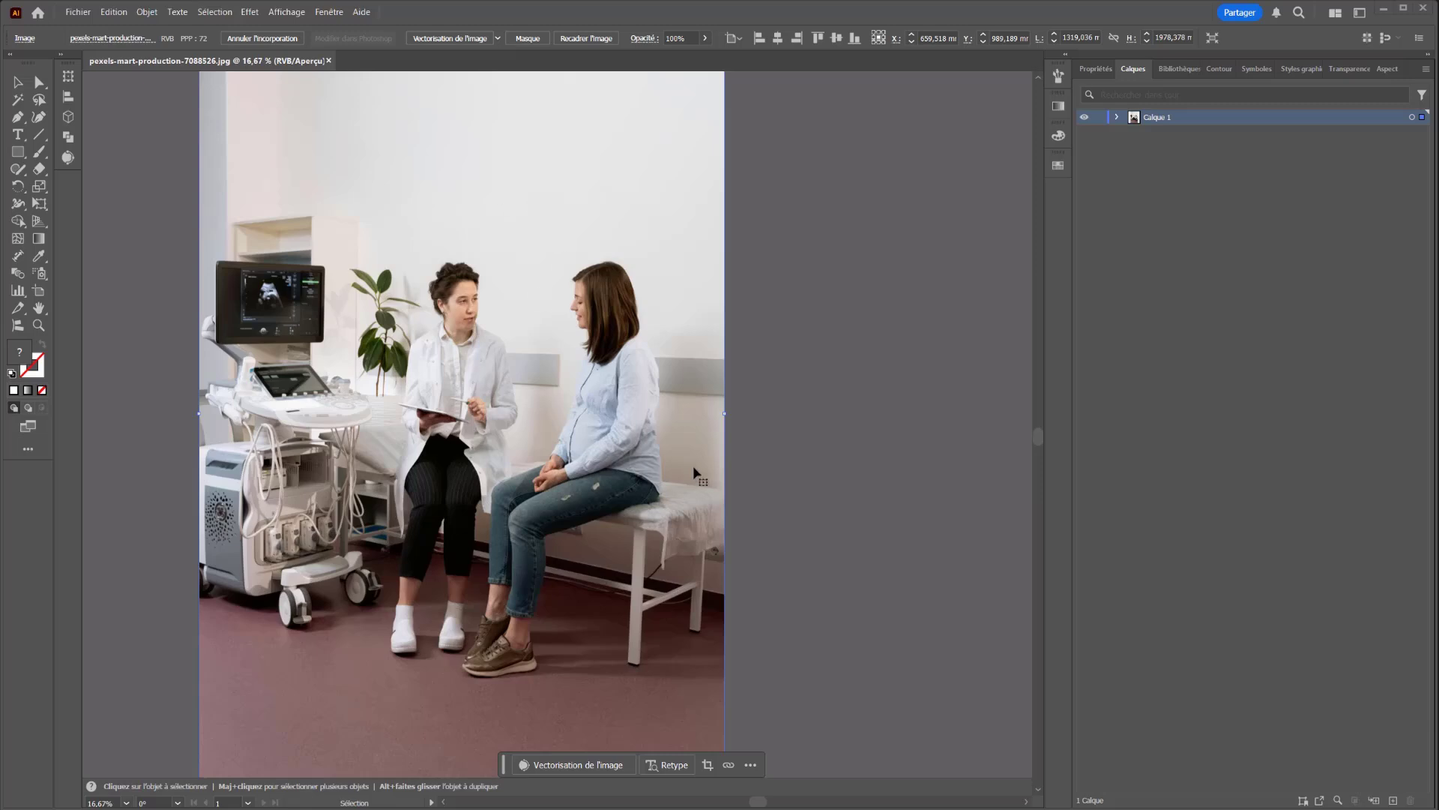
Draw a white square of about 288 mm beside the photo and place a copy straight below it
key(space)
drag(510, 321, 469, 279)
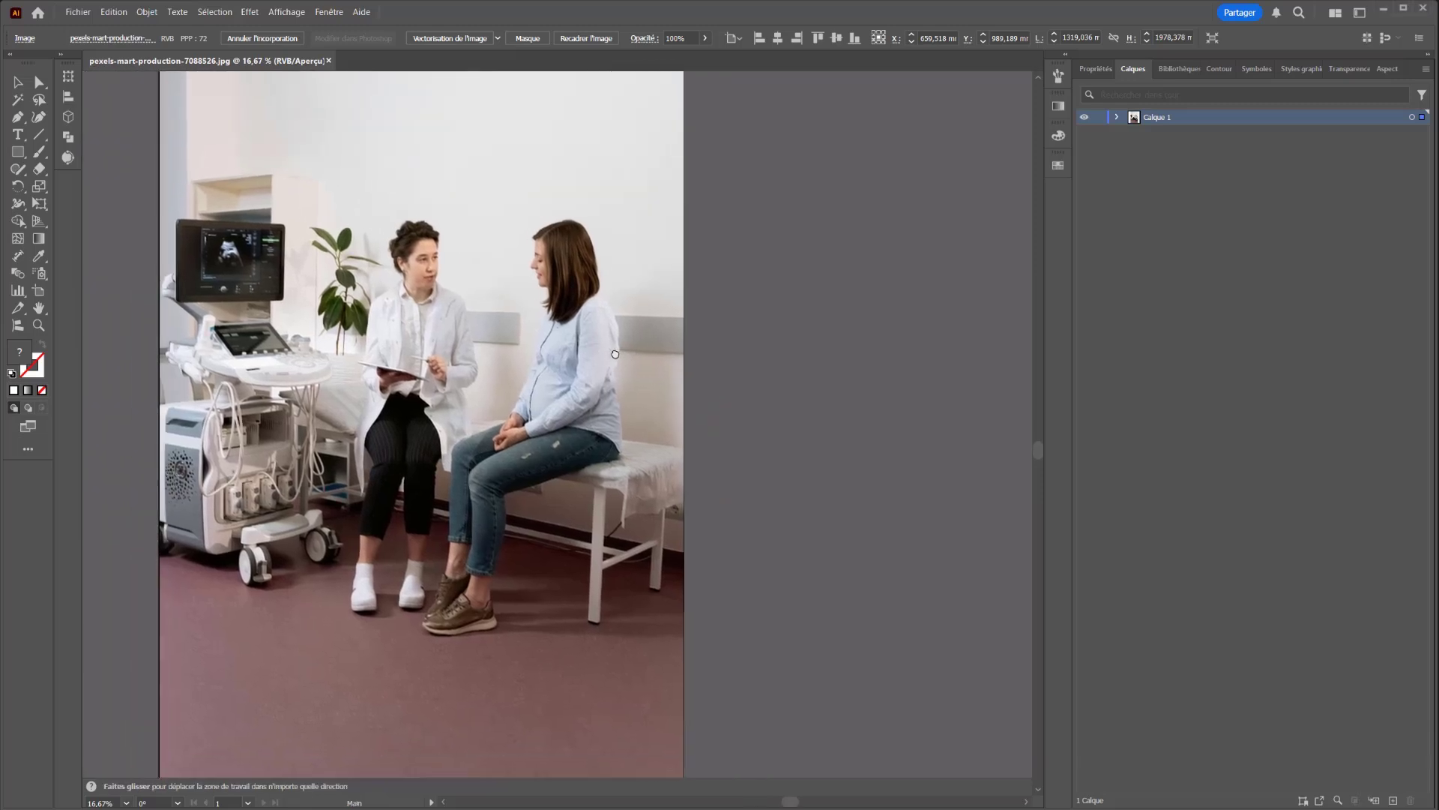
scroll(148, 222, down, 1)
scroll(395, 252, down, 1)
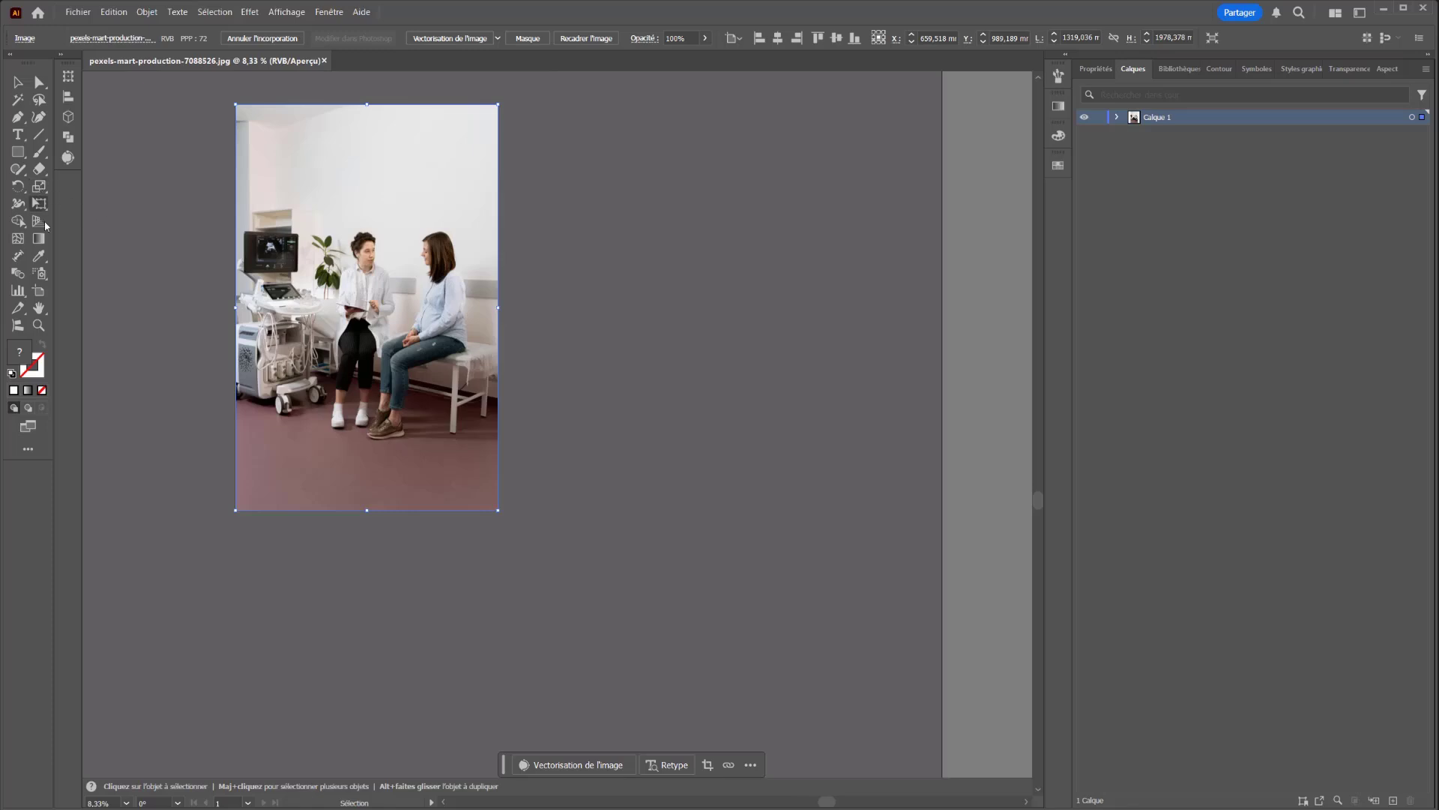
click(18, 152)
mouse_move(575, 174)
mouse_down()
mouse_move(633, 233)
mouse_move(637, 459)
mouse_move(621, 570)
mouse_up()
click(18, 82)
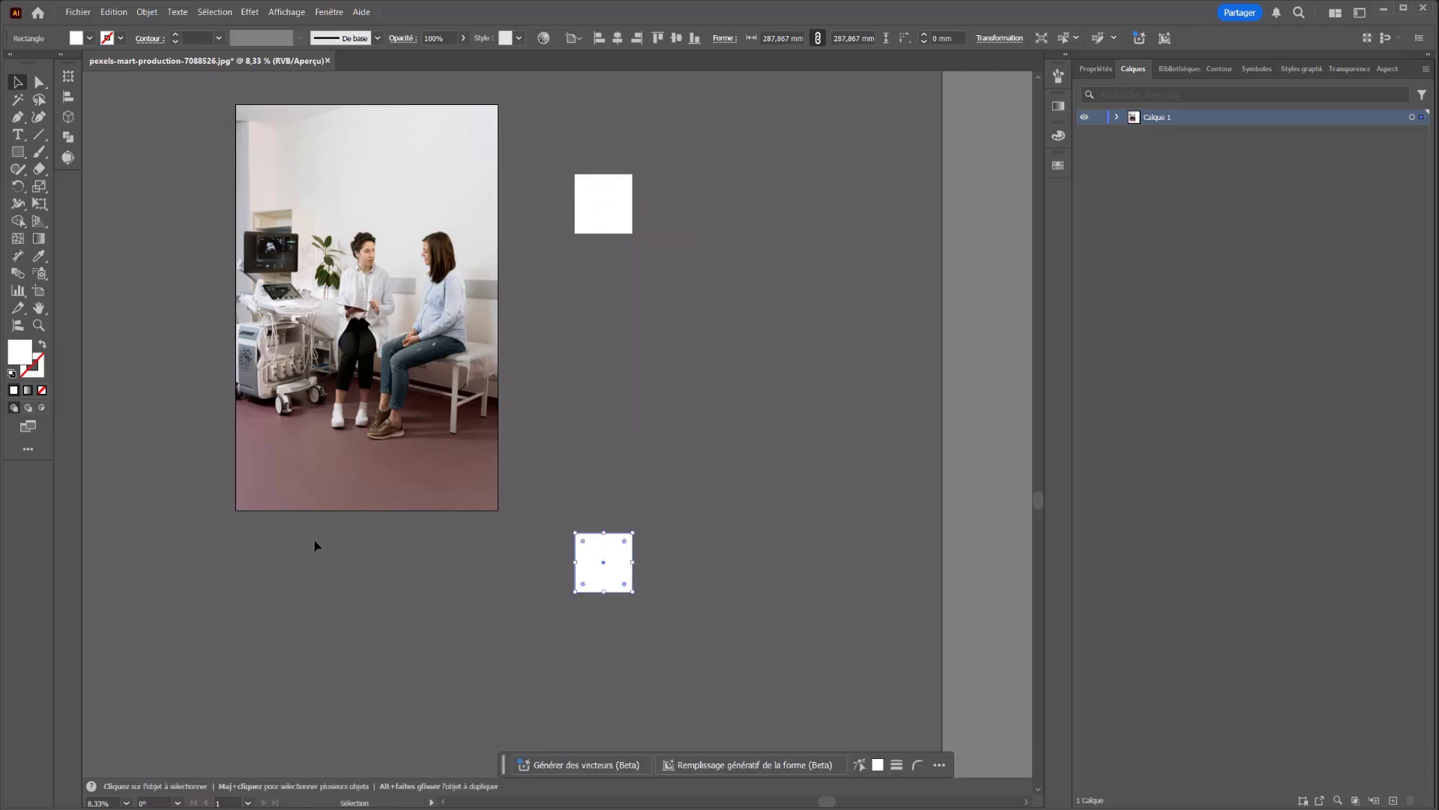
click(614, 210)
double_click(614, 211)
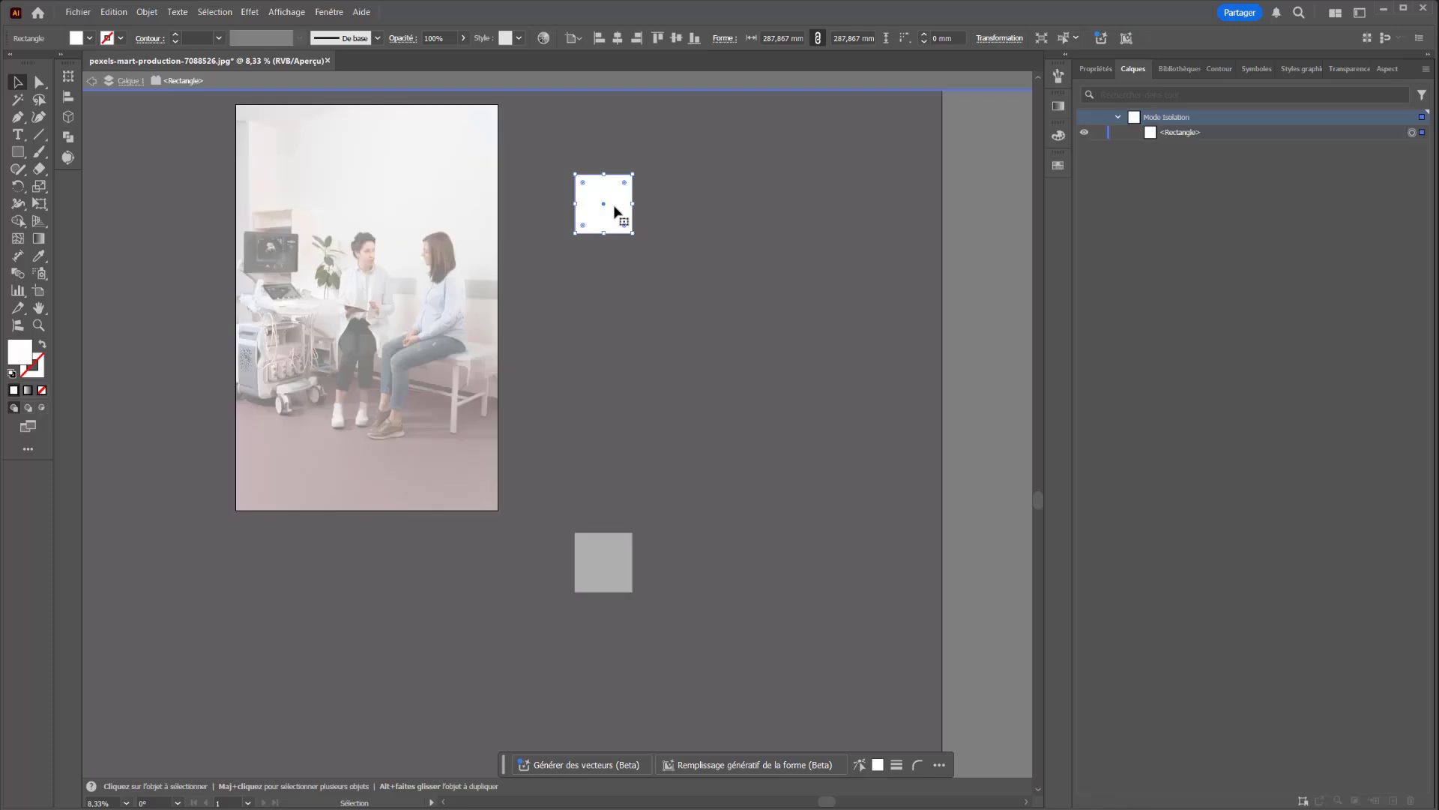
click(91, 80)
click(90, 80)
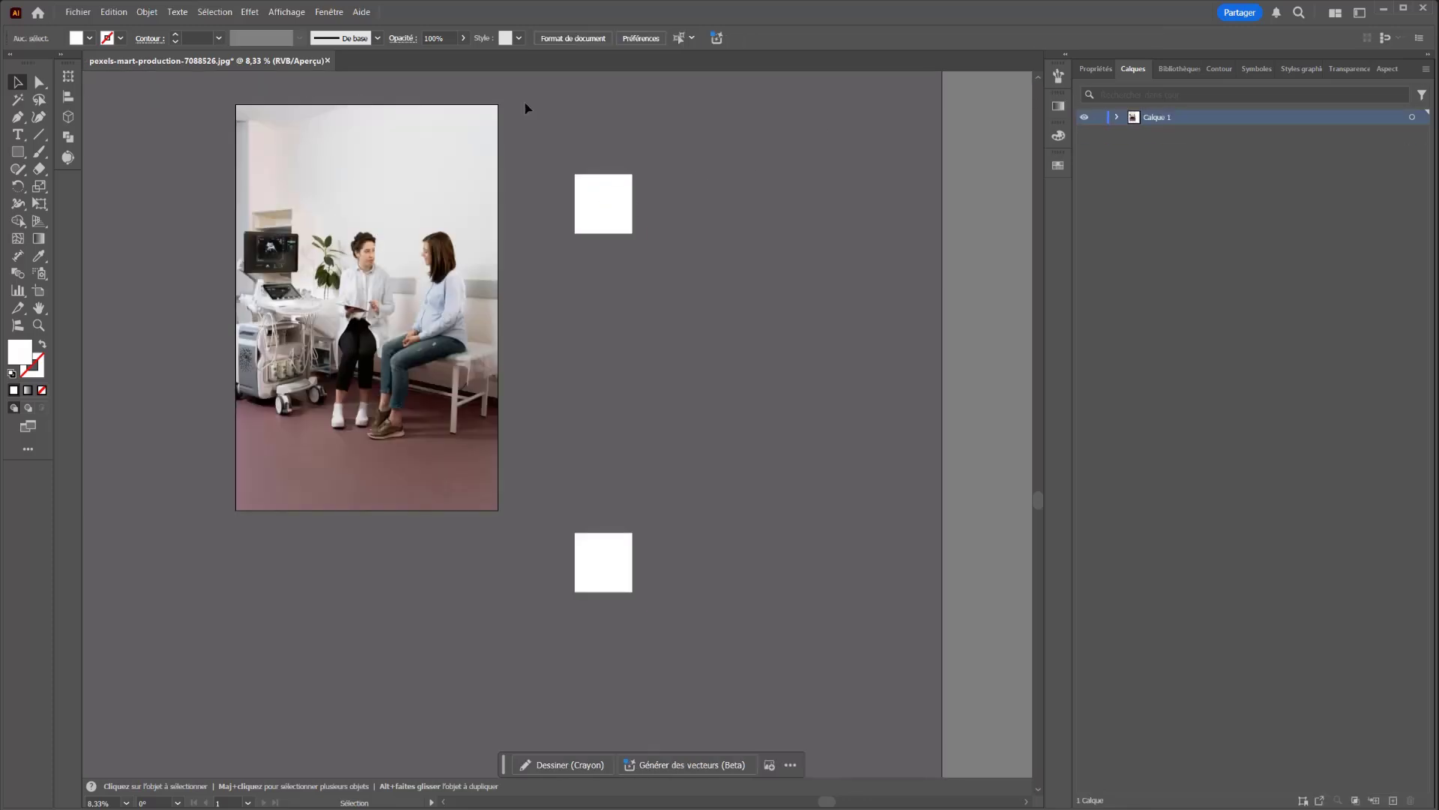
Fill the upper square with a deep blue of 75% cyan and about 54% black
click(1059, 136)
click(956, 156)
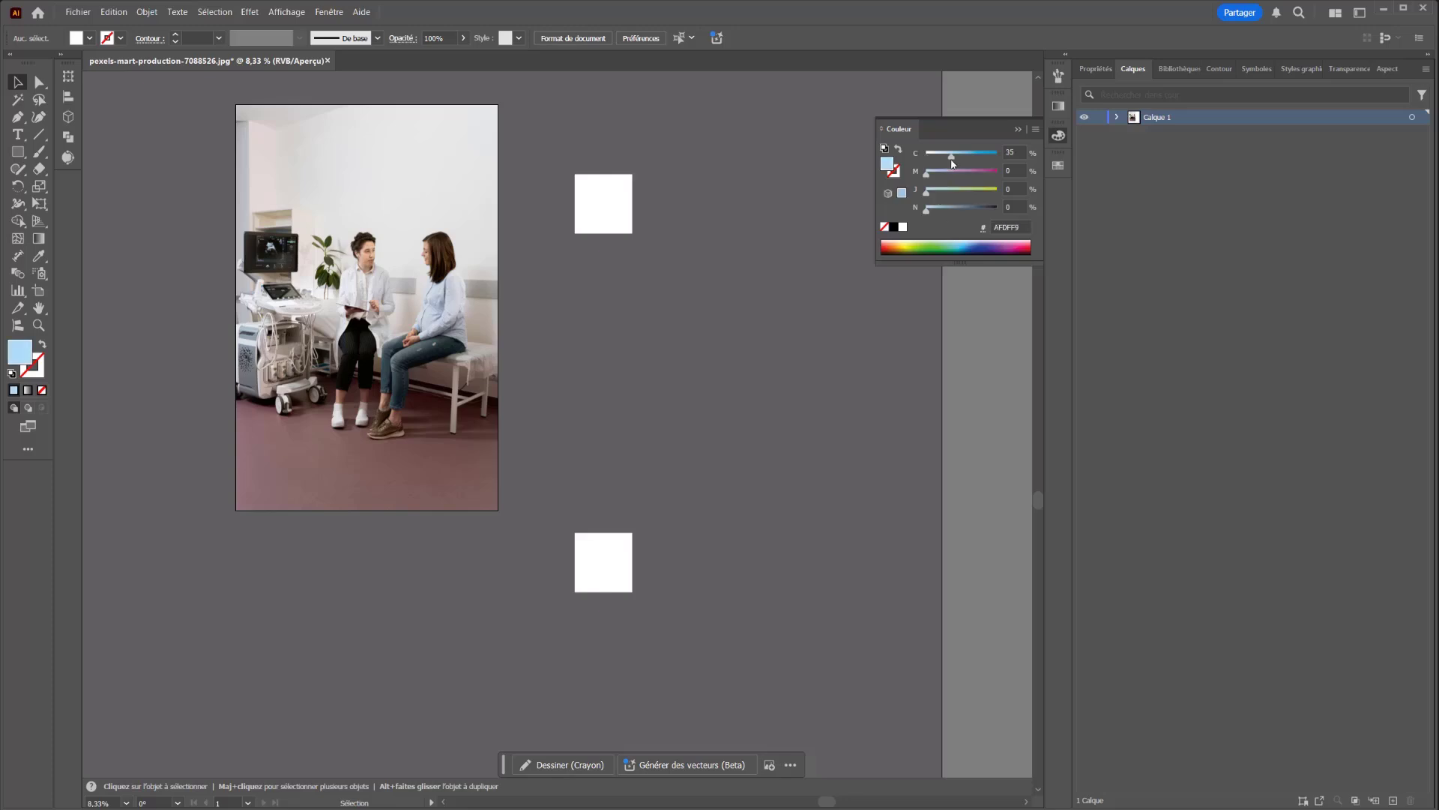
click(627, 203)
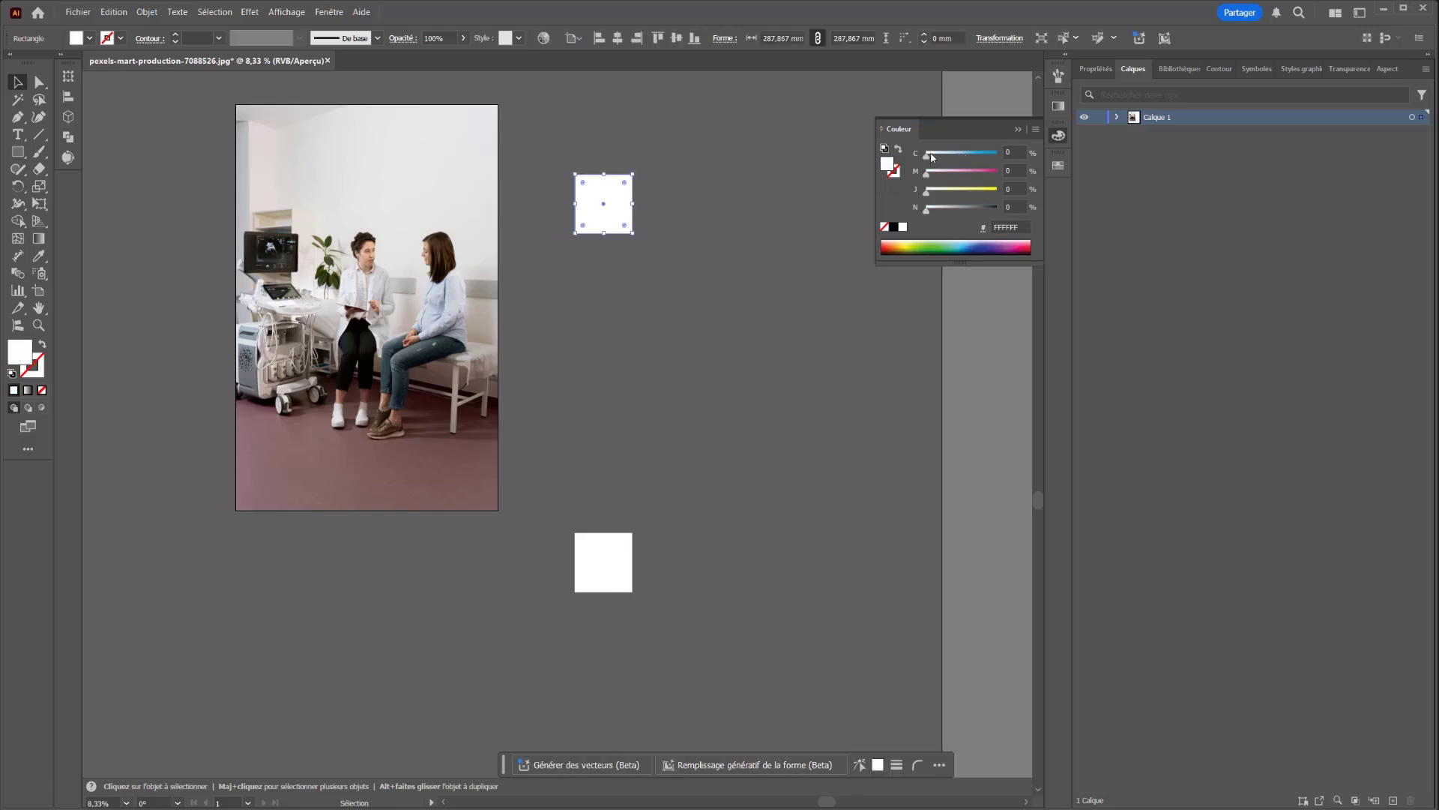
drag(927, 156, 980, 156)
drag(927, 210, 965, 213)
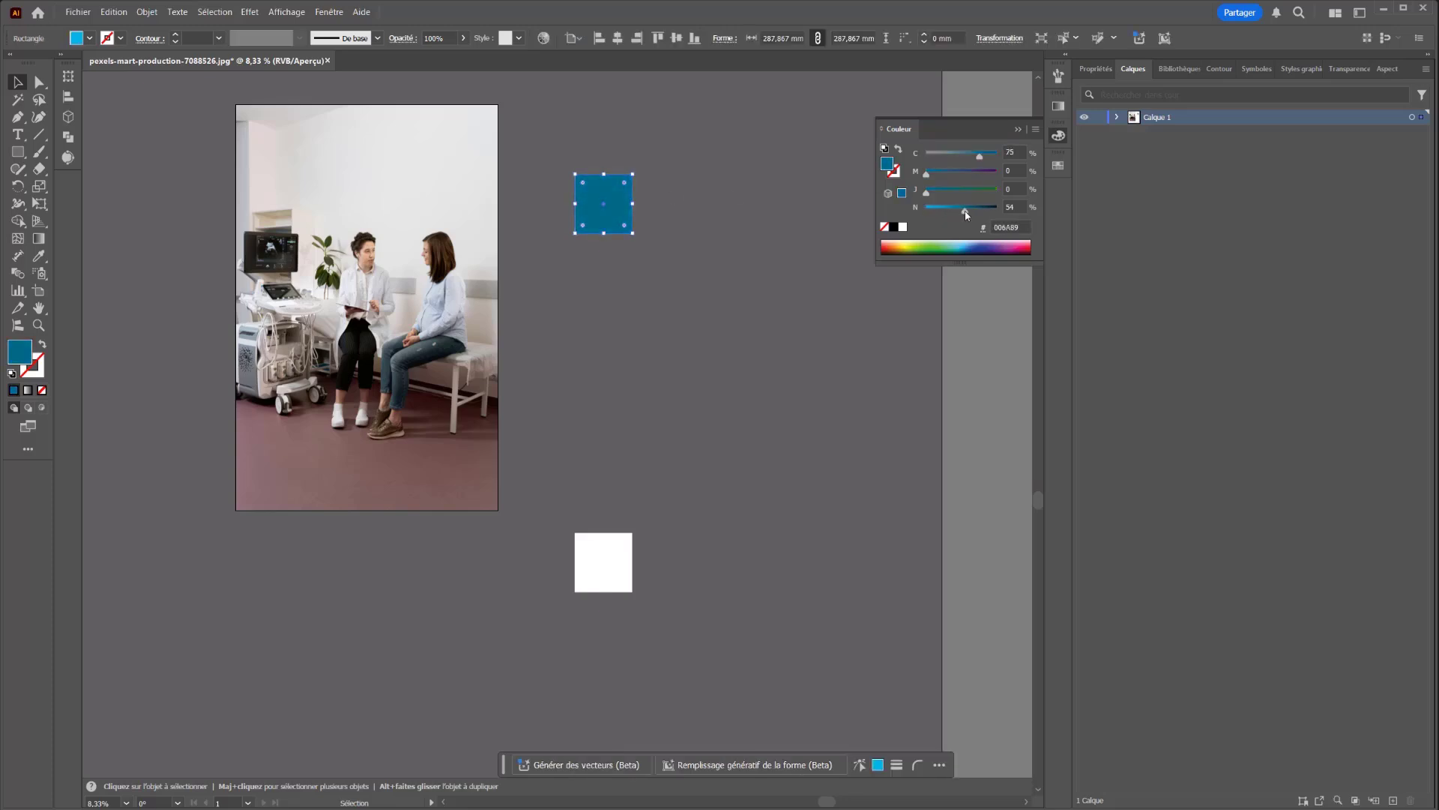
Fill the lower square with yellow FCC030 and place a red copy with 94% magenta midway between the two squares
click(612, 575)
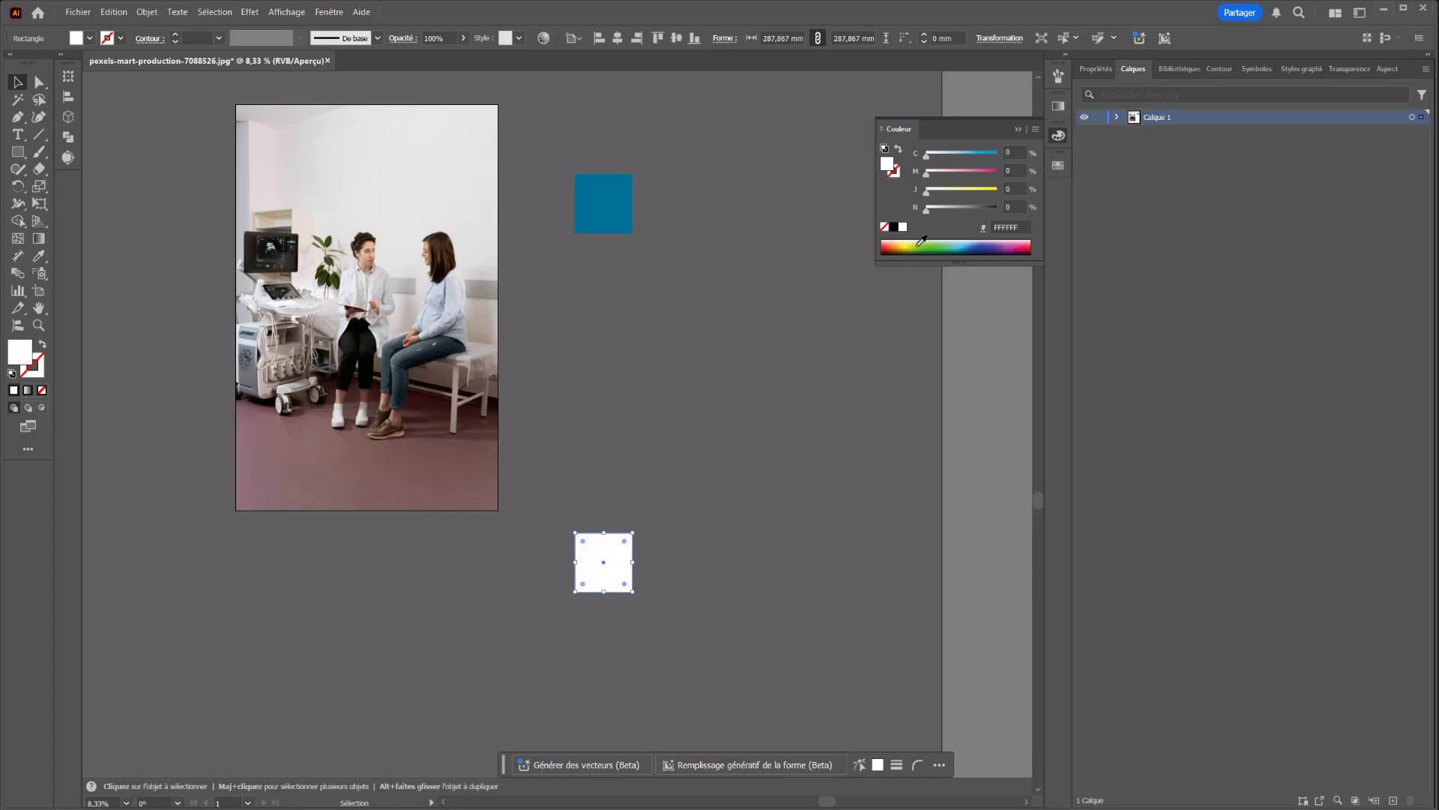
drag(898, 244, 899, 244)
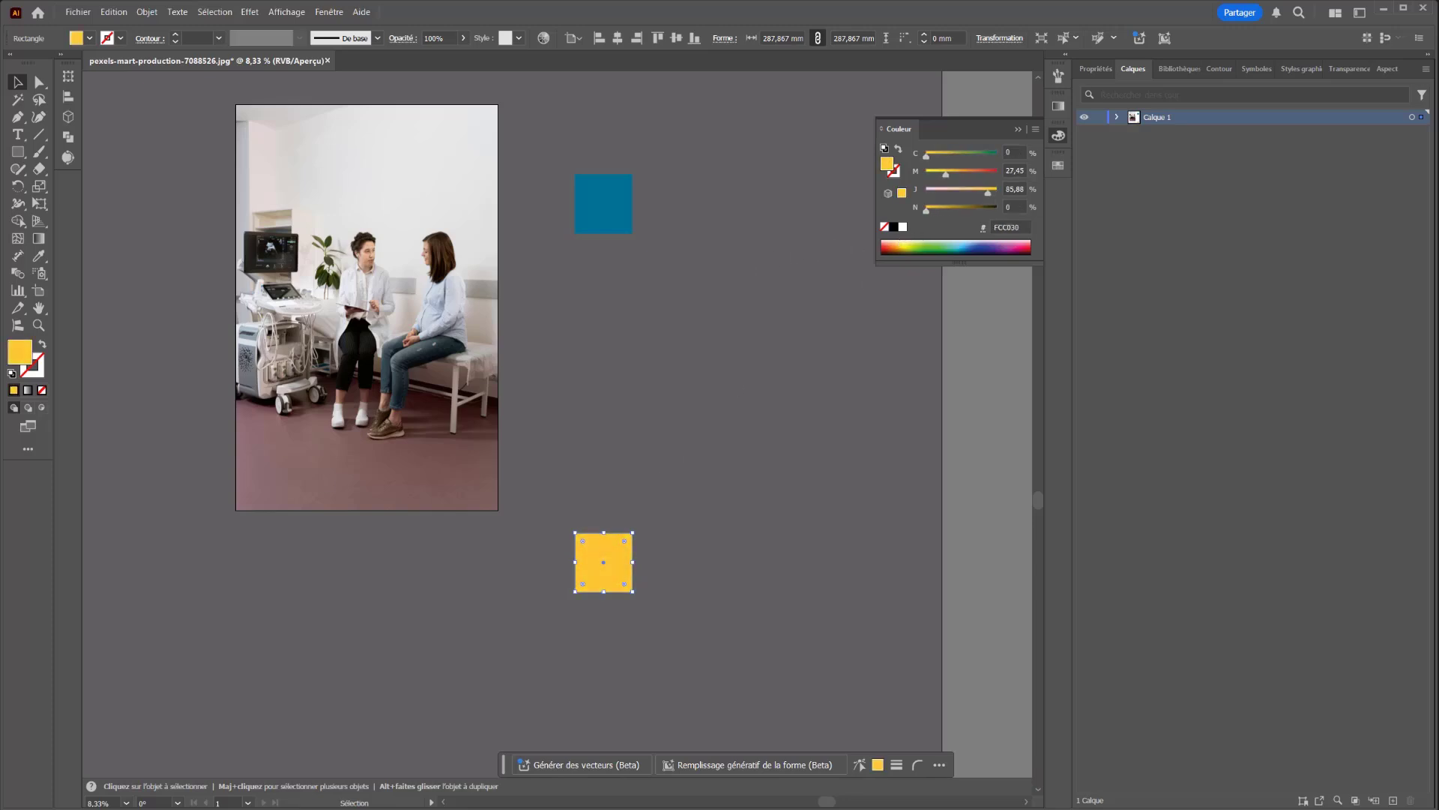
drag(623, 578, 624, 397)
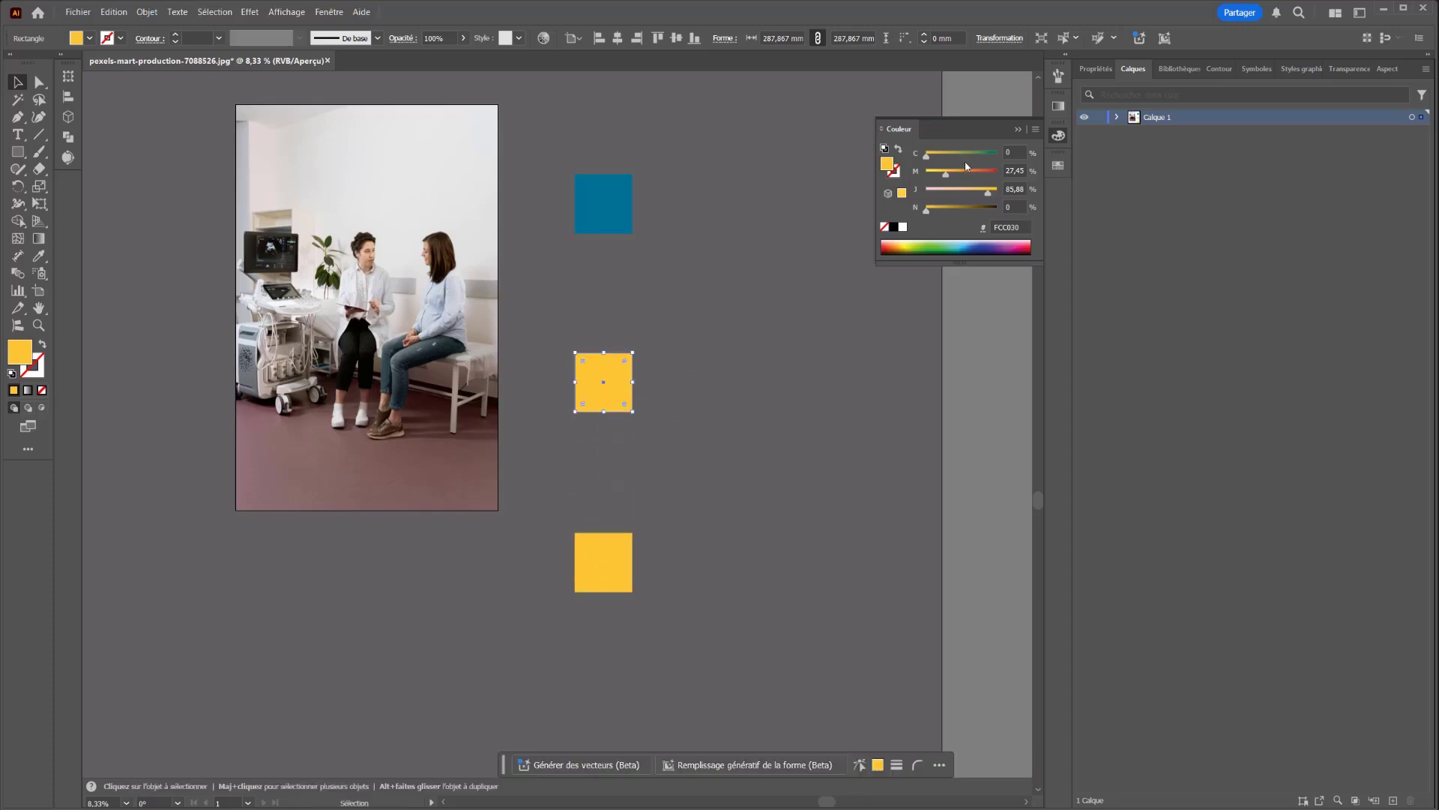
drag(965, 167, 993, 171)
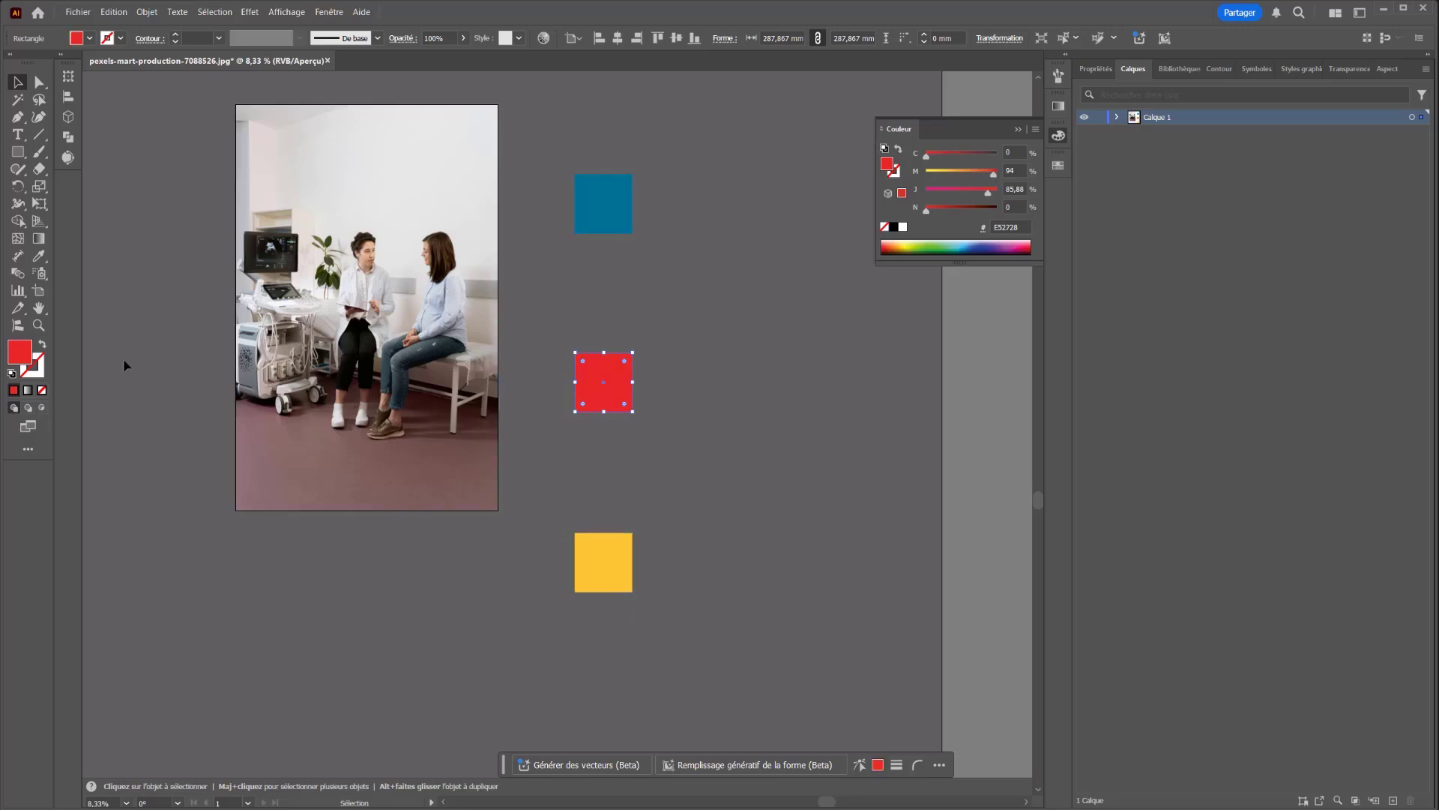
Blend the blue, red and yellow squares into one continuous vertical gradient strip with the Blend tool
click(20, 275)
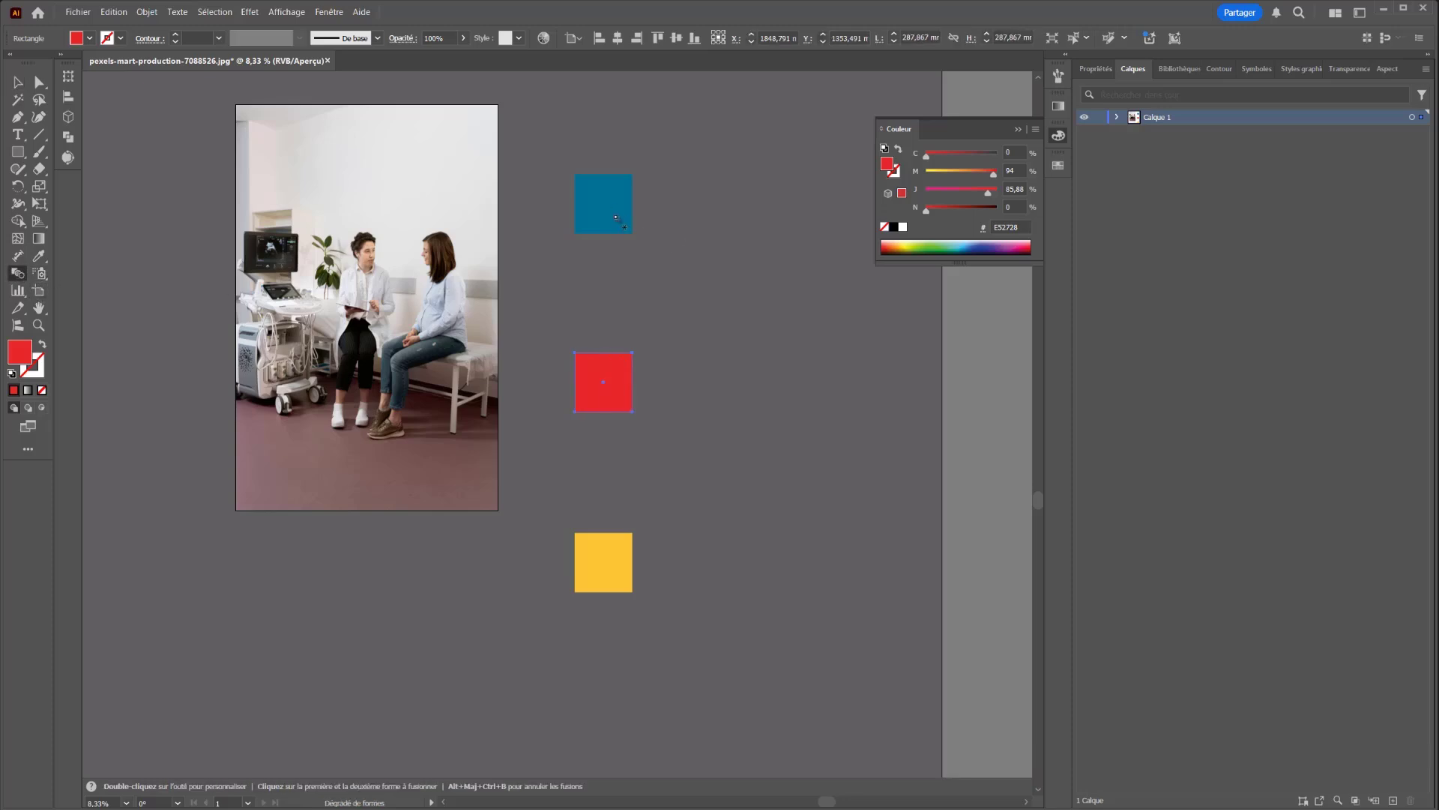
click(610, 375)
click(602, 559)
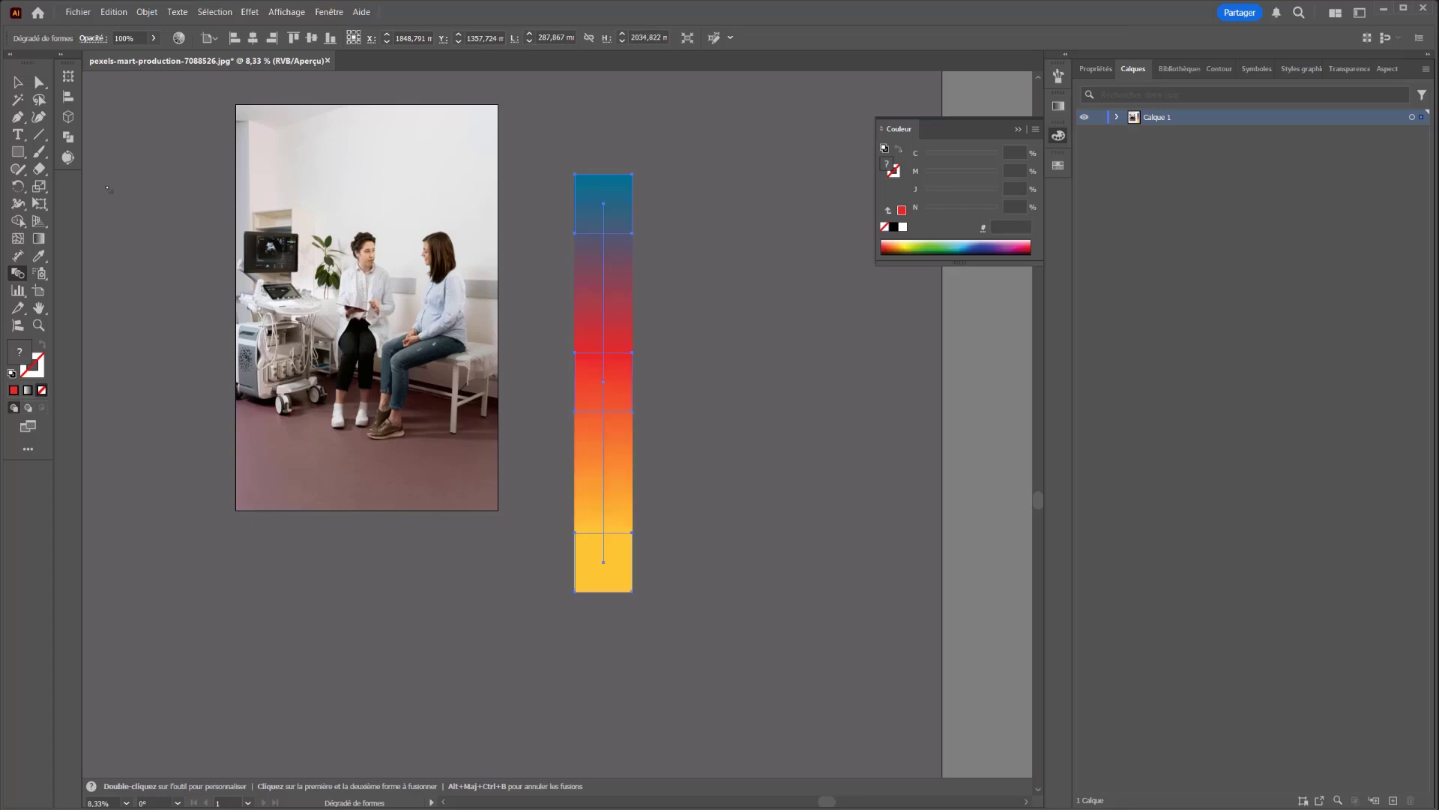
Set the blend's middle red square to 86% magenta and 10% black
click(39, 84)
click(657, 370)
click(614, 376)
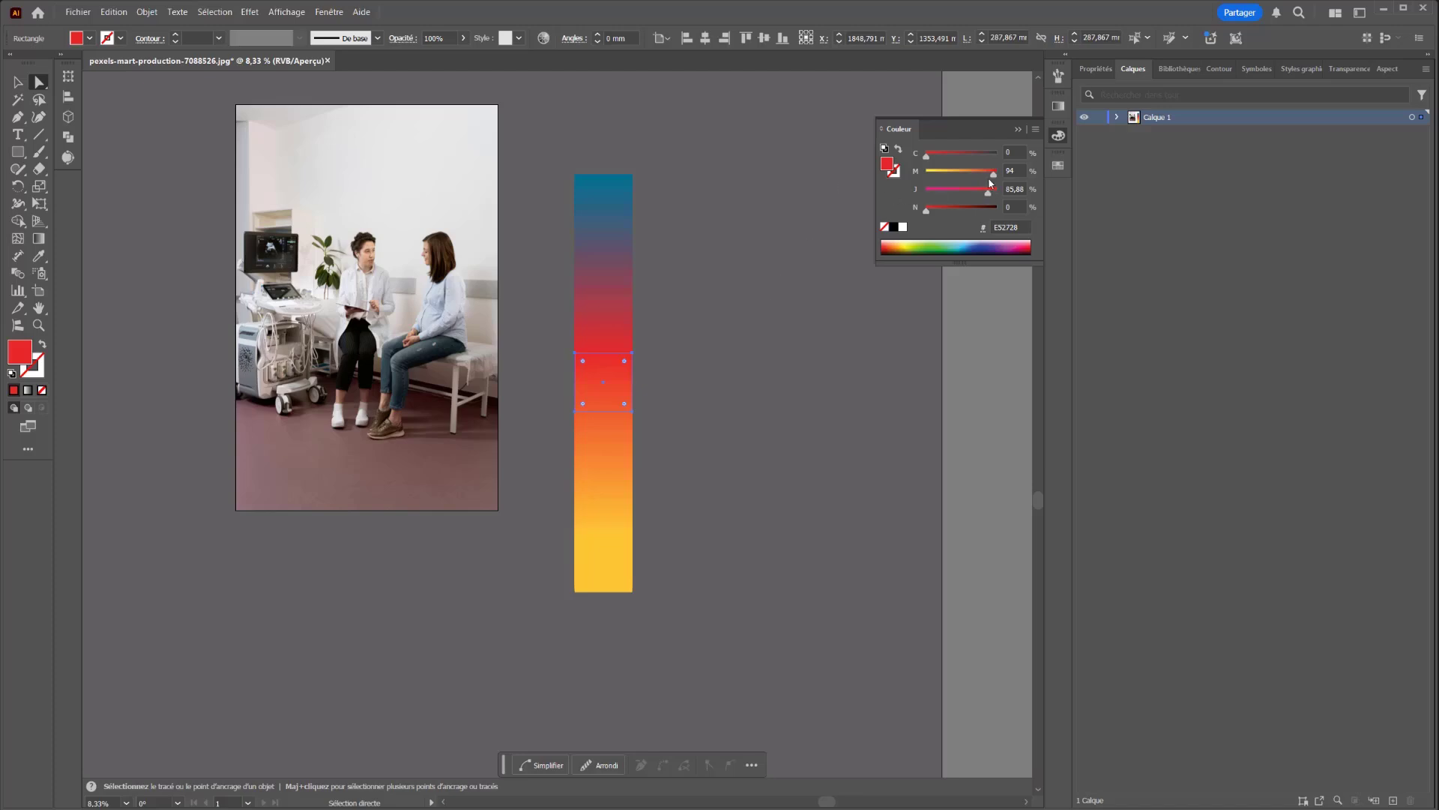
drag(994, 173, 935, 209)
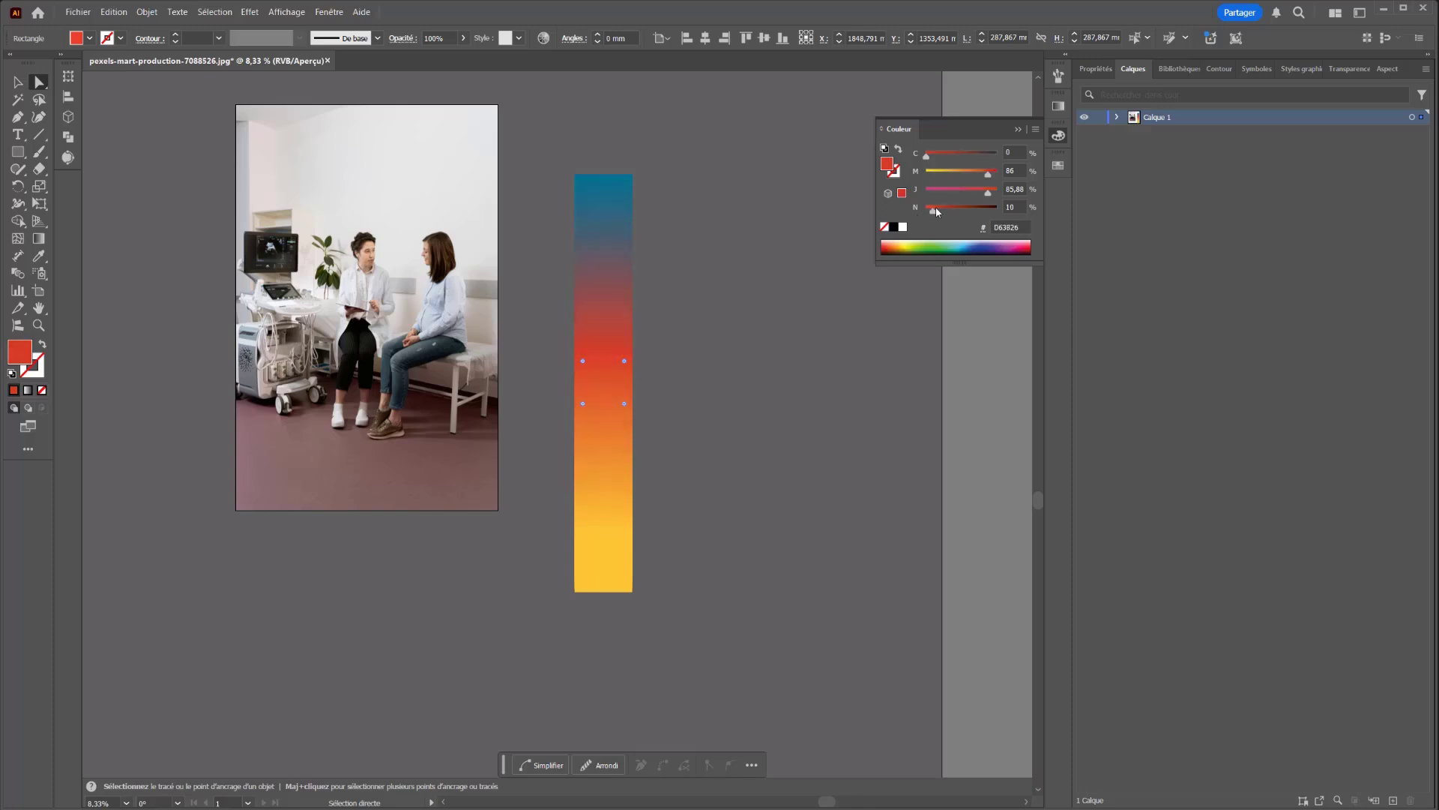
Adjust the color mix of the blend's blue end square and set the yellow end square to 61% yellow
click(595, 196)
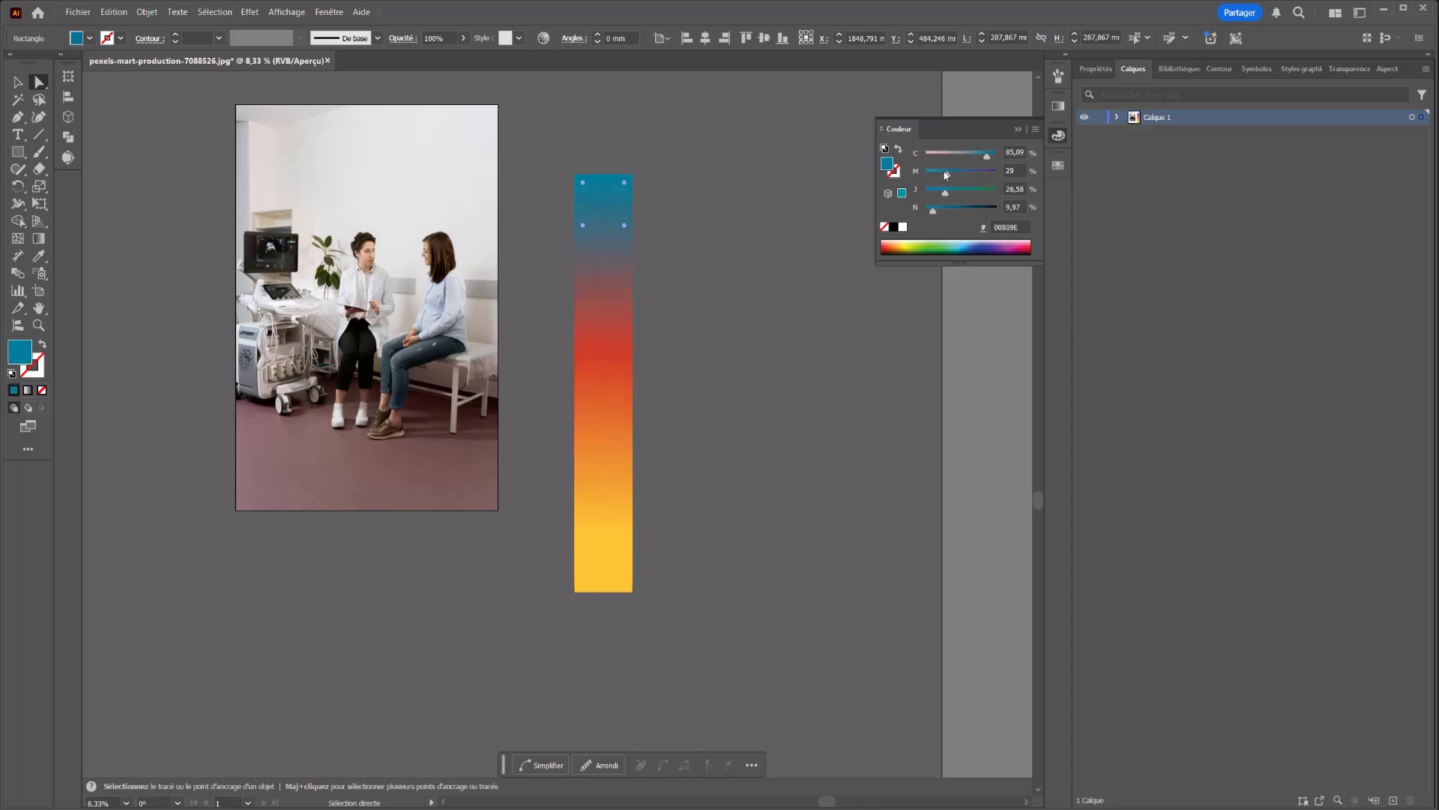
click(601, 572)
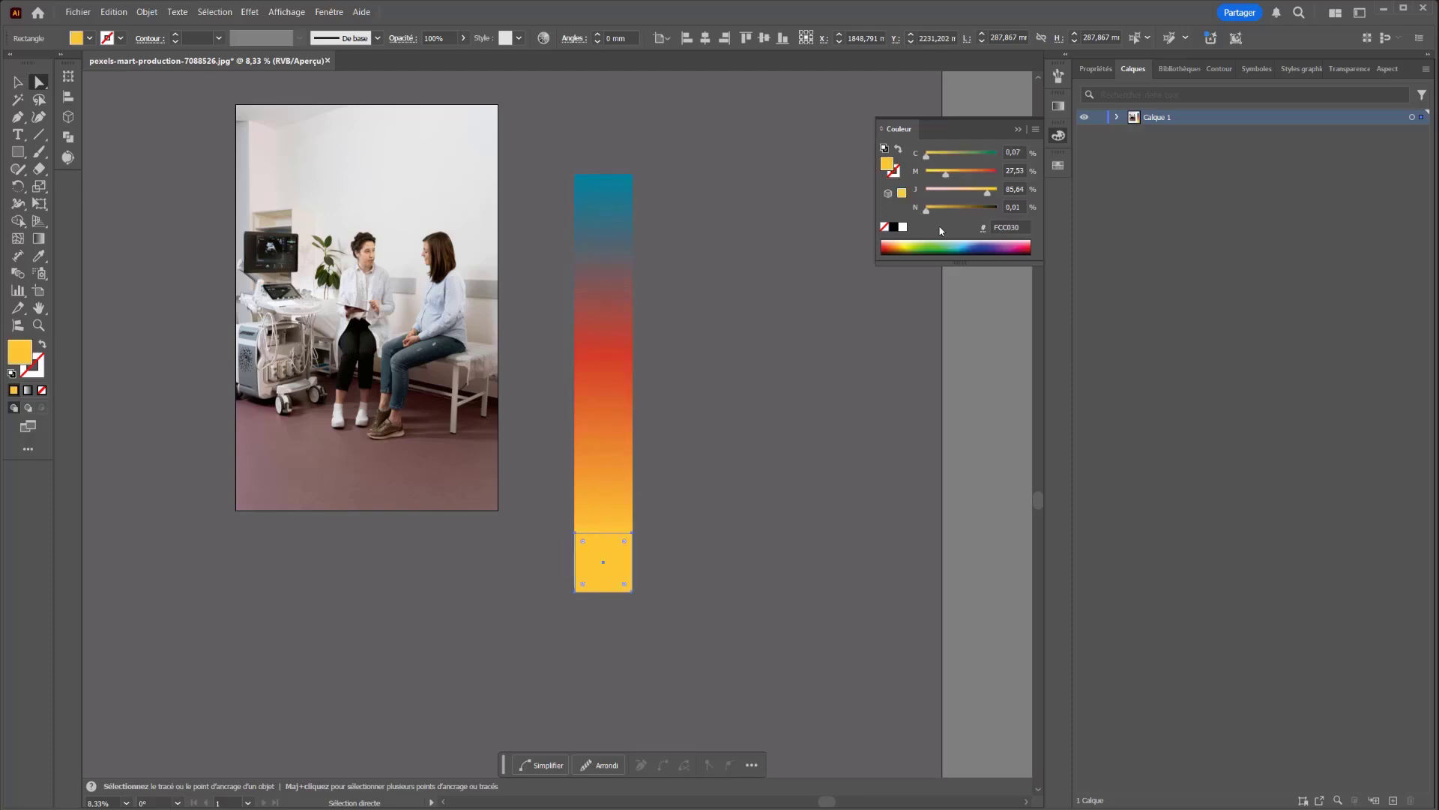
drag(987, 191, 985, 195)
click(771, 389)
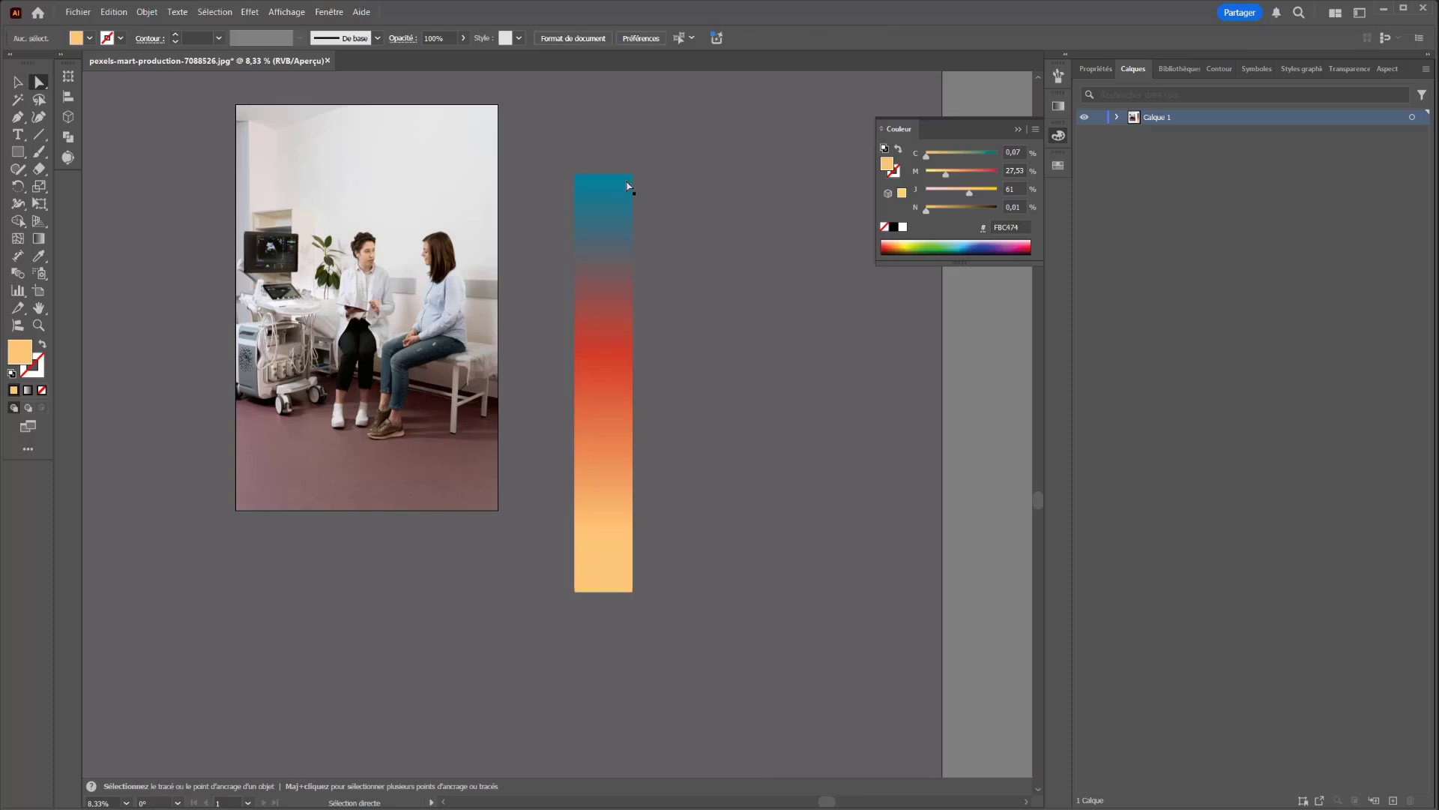
Lower the cyan of the blend's blue end square and set the middle red square's cyan to 1%
click(609, 187)
drag(984, 157, 982, 157)
click(613, 373)
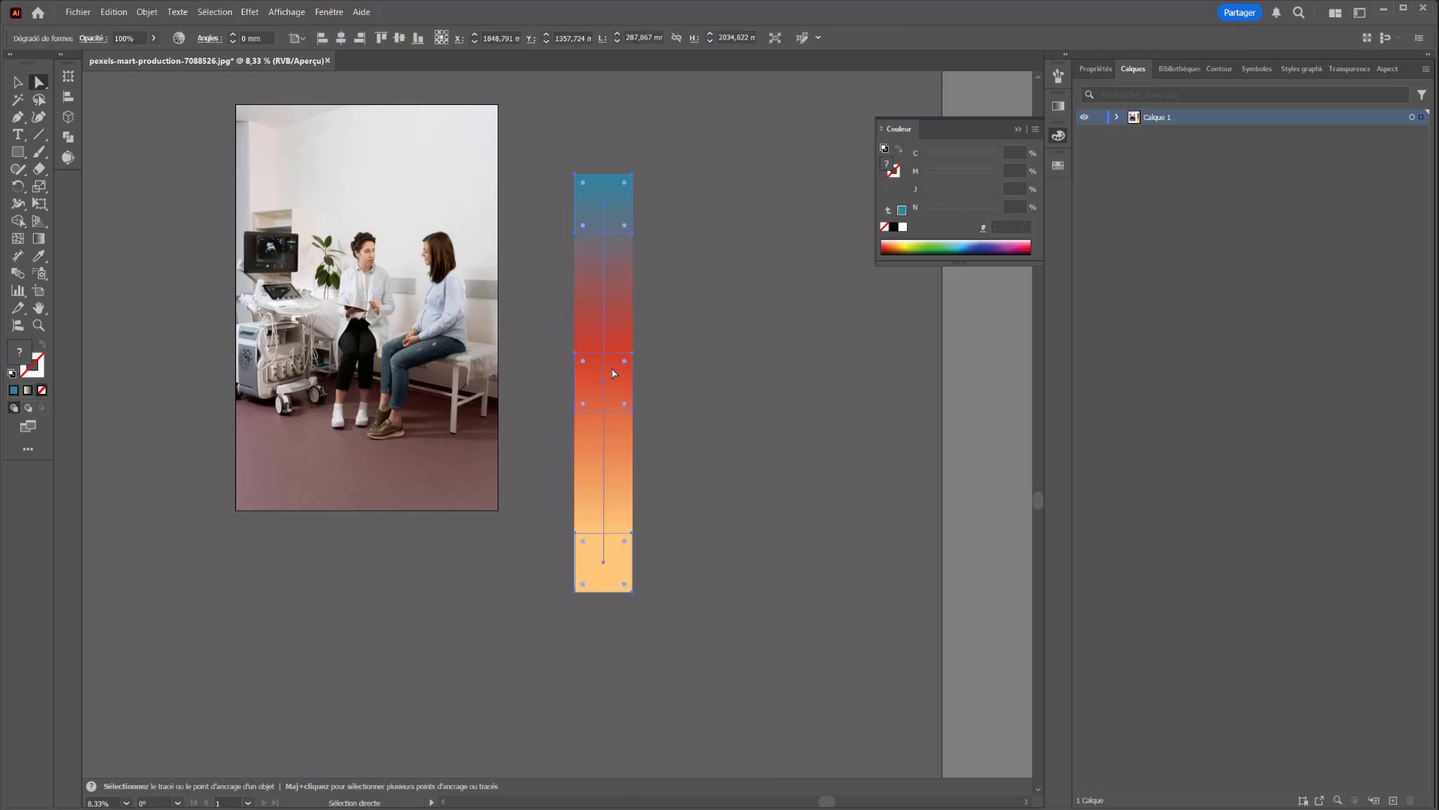
click(608, 379)
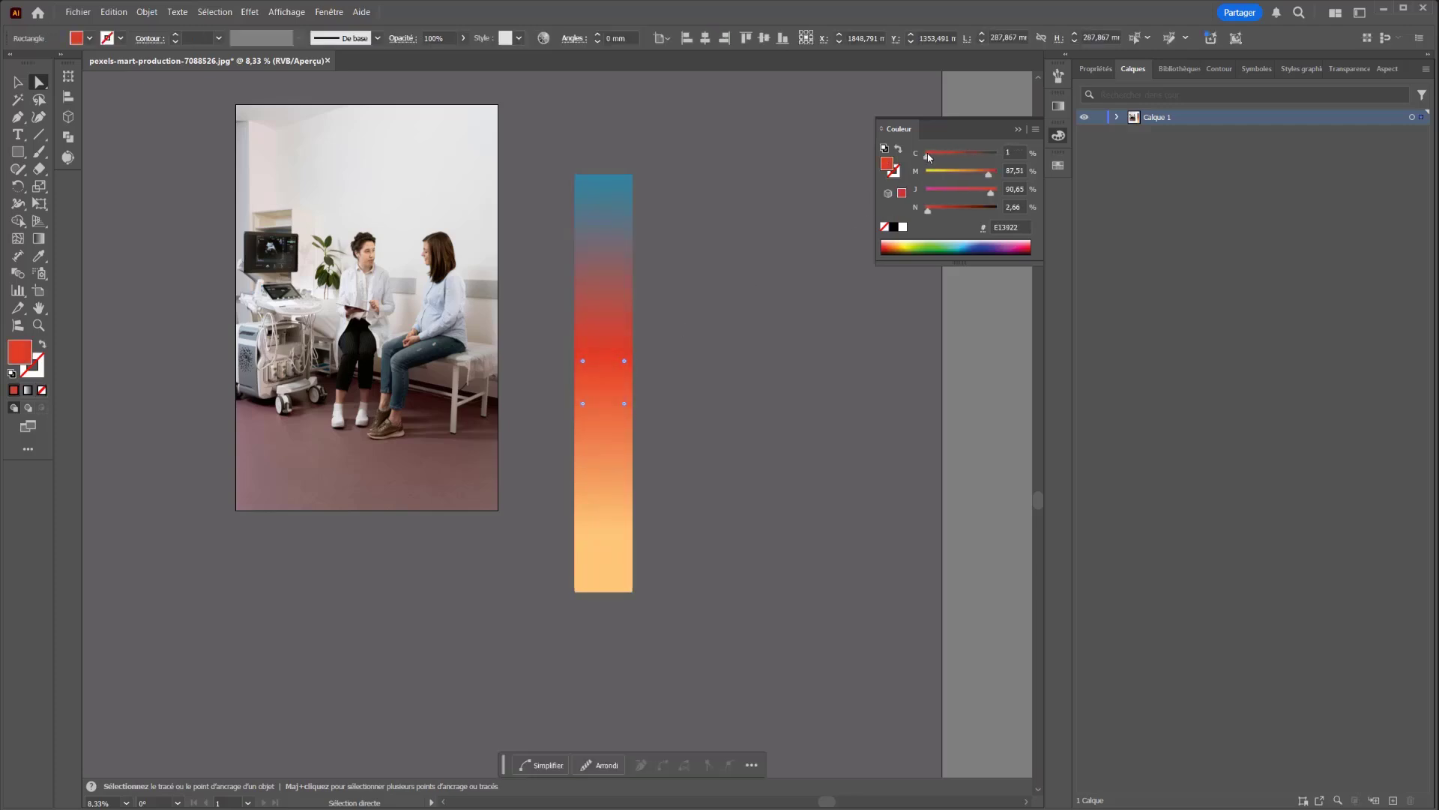
Reposition the blend's squares upward and closer to the photo, making the gradient strip slightly longer
click(758, 247)
drag(604, 318, 548, 264)
click(622, 581)
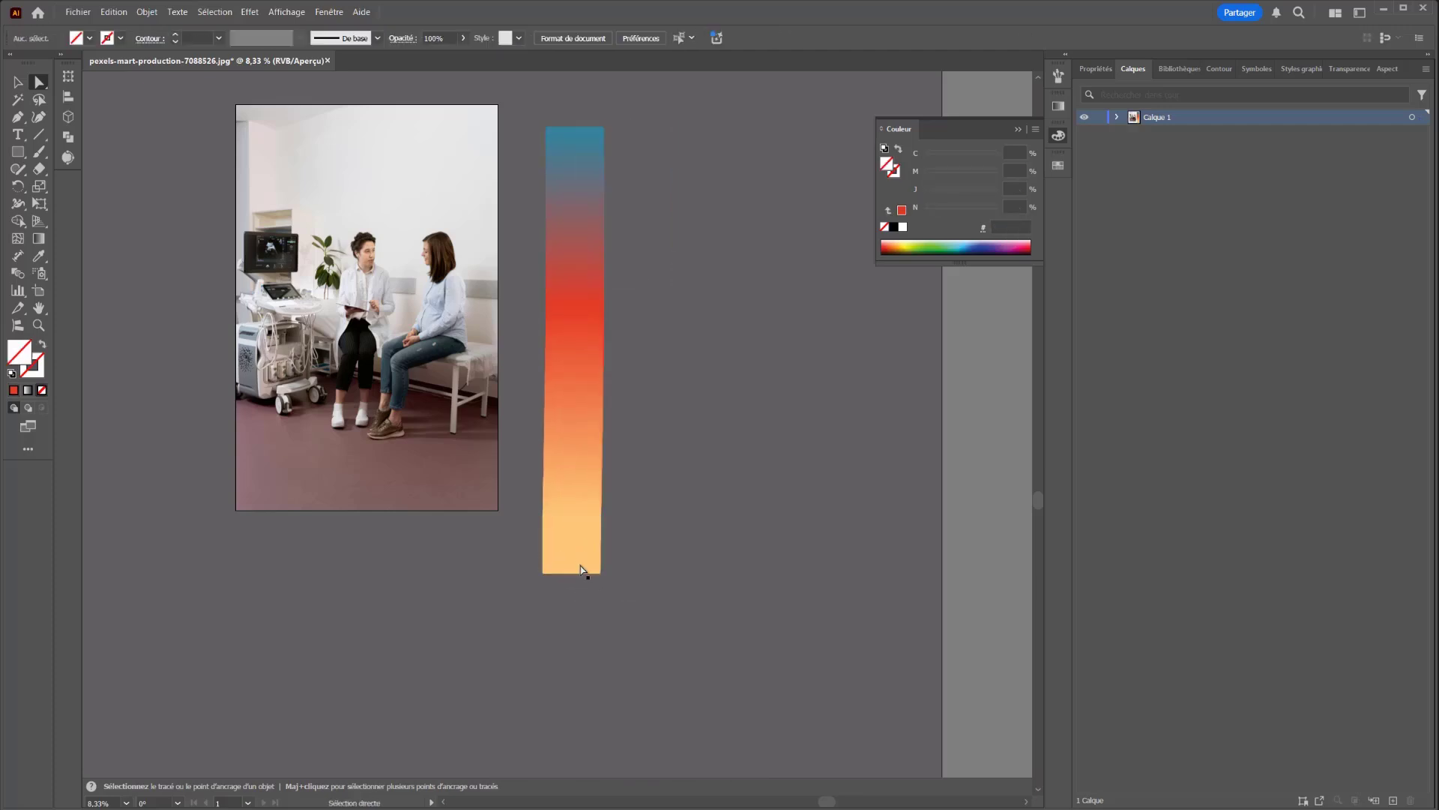
mouse_move(581, 570)
mouse_down()
mouse_move(600, 639)
mouse_move(781, 476)
mouse_move(754, 321)
mouse_move(565, 231)
mouse_move(665, 186)
mouse_move(728, 248)
mouse_move(591, 591)
mouse_move(578, 576)
mouse_up()
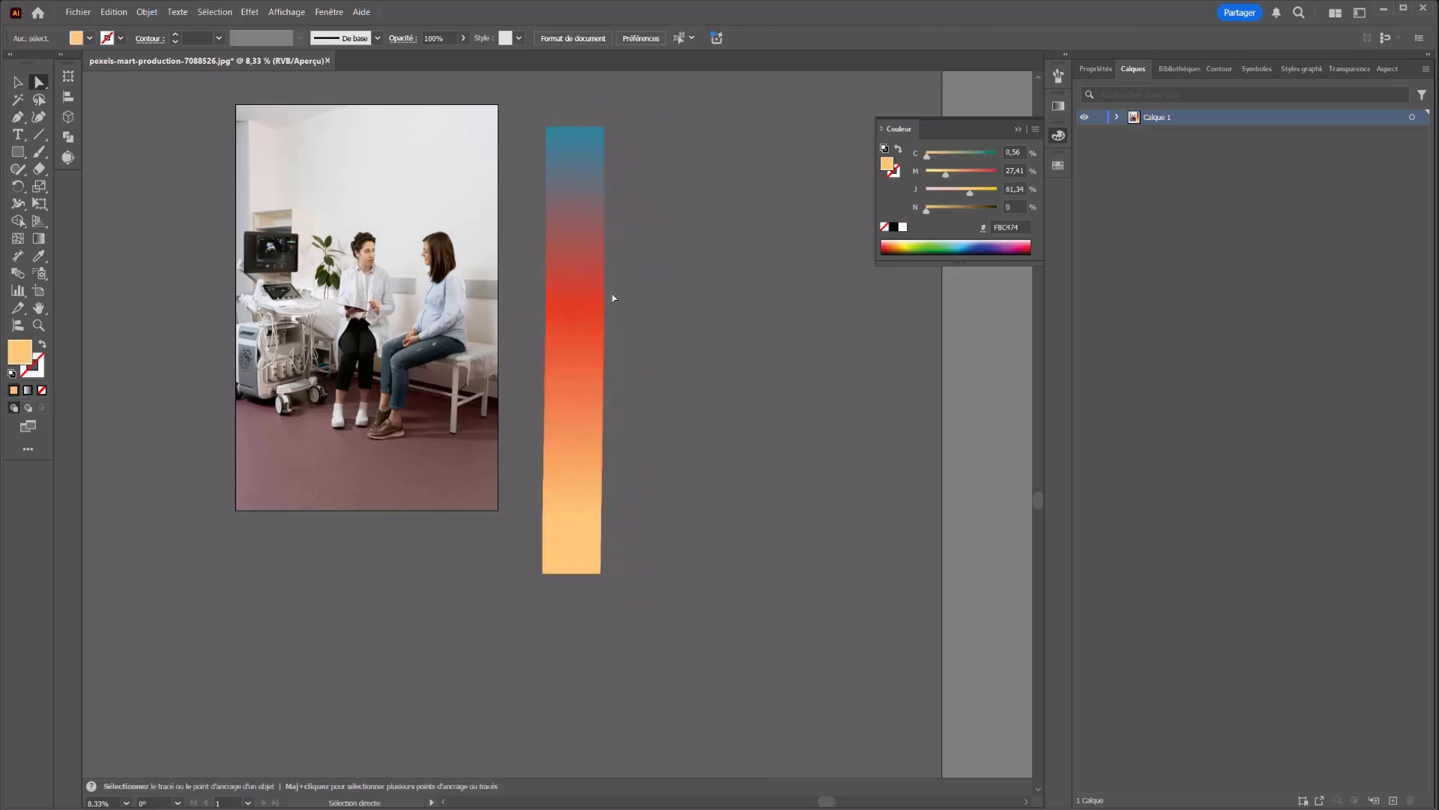
Shift the photo slightly right and down from its place on the artboard
scroll(330, 471, left, 2)
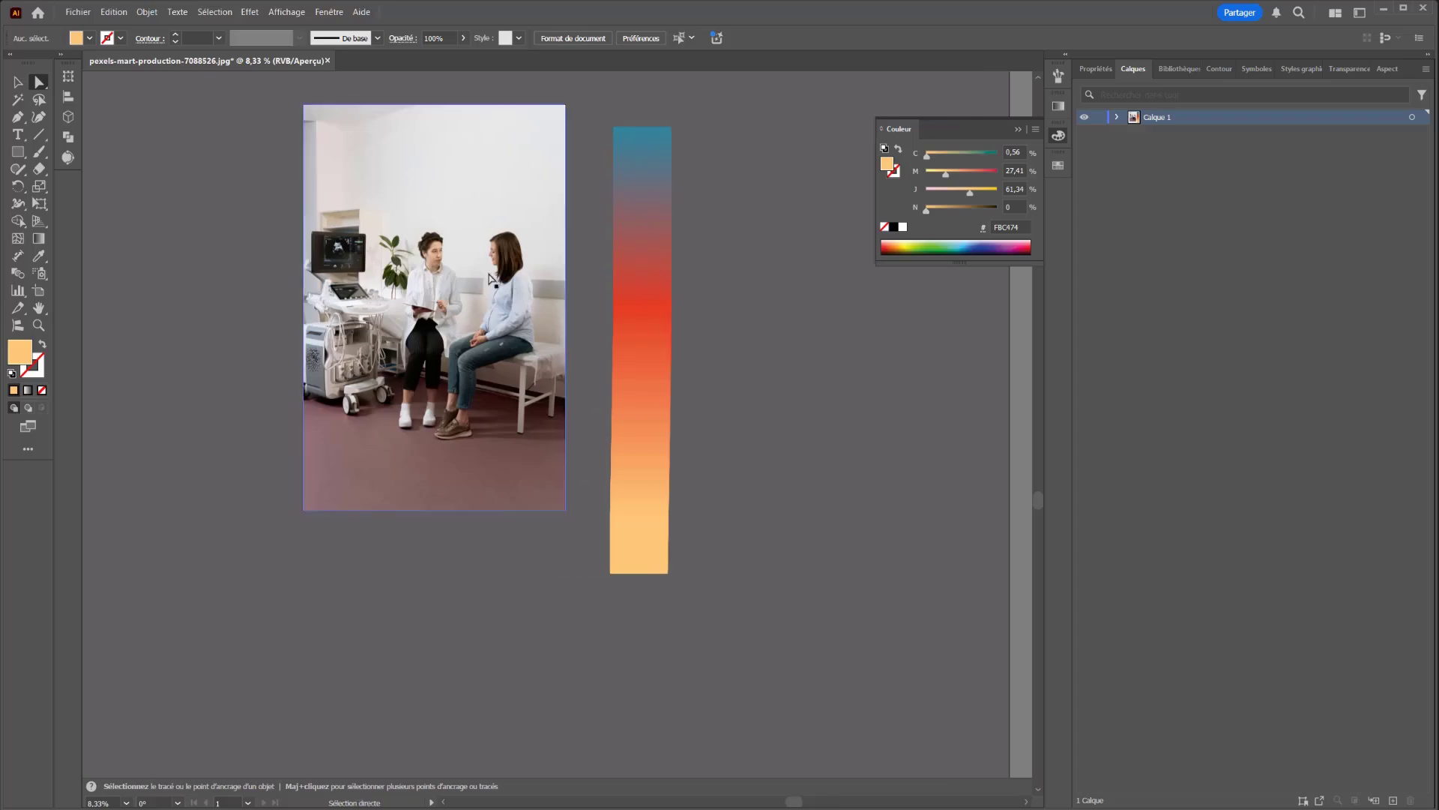
scroll(484, 280, up, 4)
scroll(477, 301, down, 2)
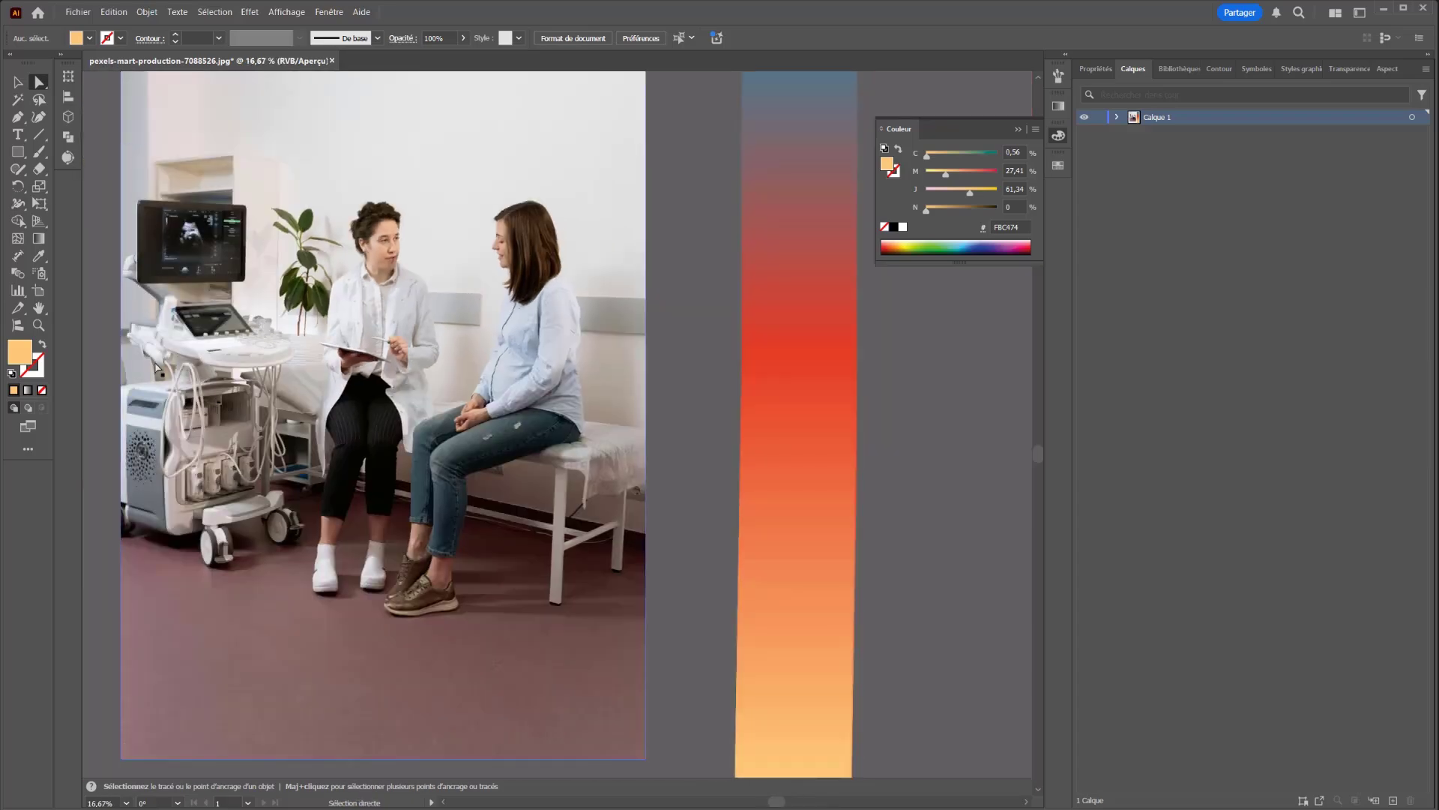
drag(531, 435, 548, 455)
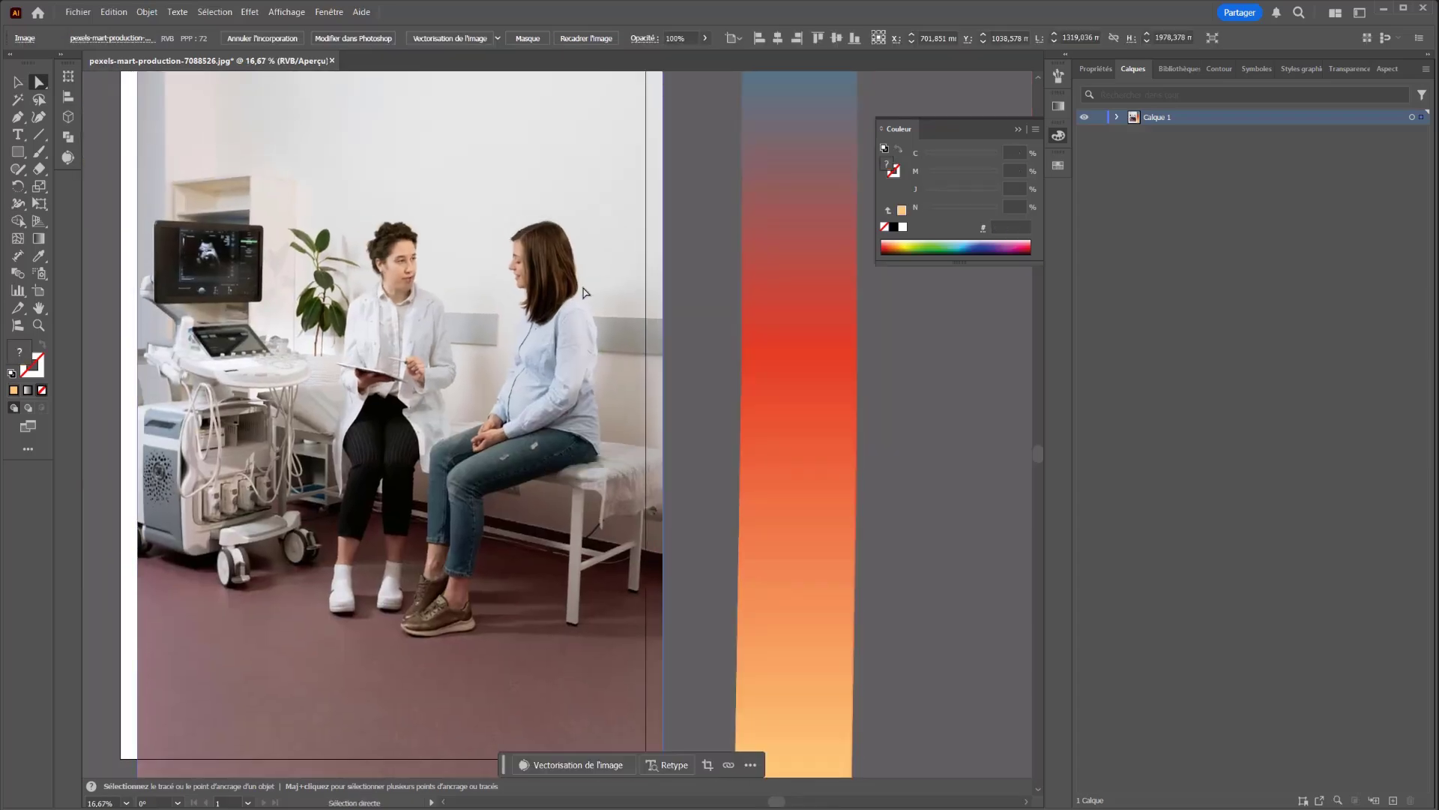
Draw a looping Pen path from the photo's left edge around the seated patient to the upper right, then swap its fill and stroke
drag(587, 292, 463, 183)
scroll(320, 249, down, 1)
drag(240, 213, 249, 257)
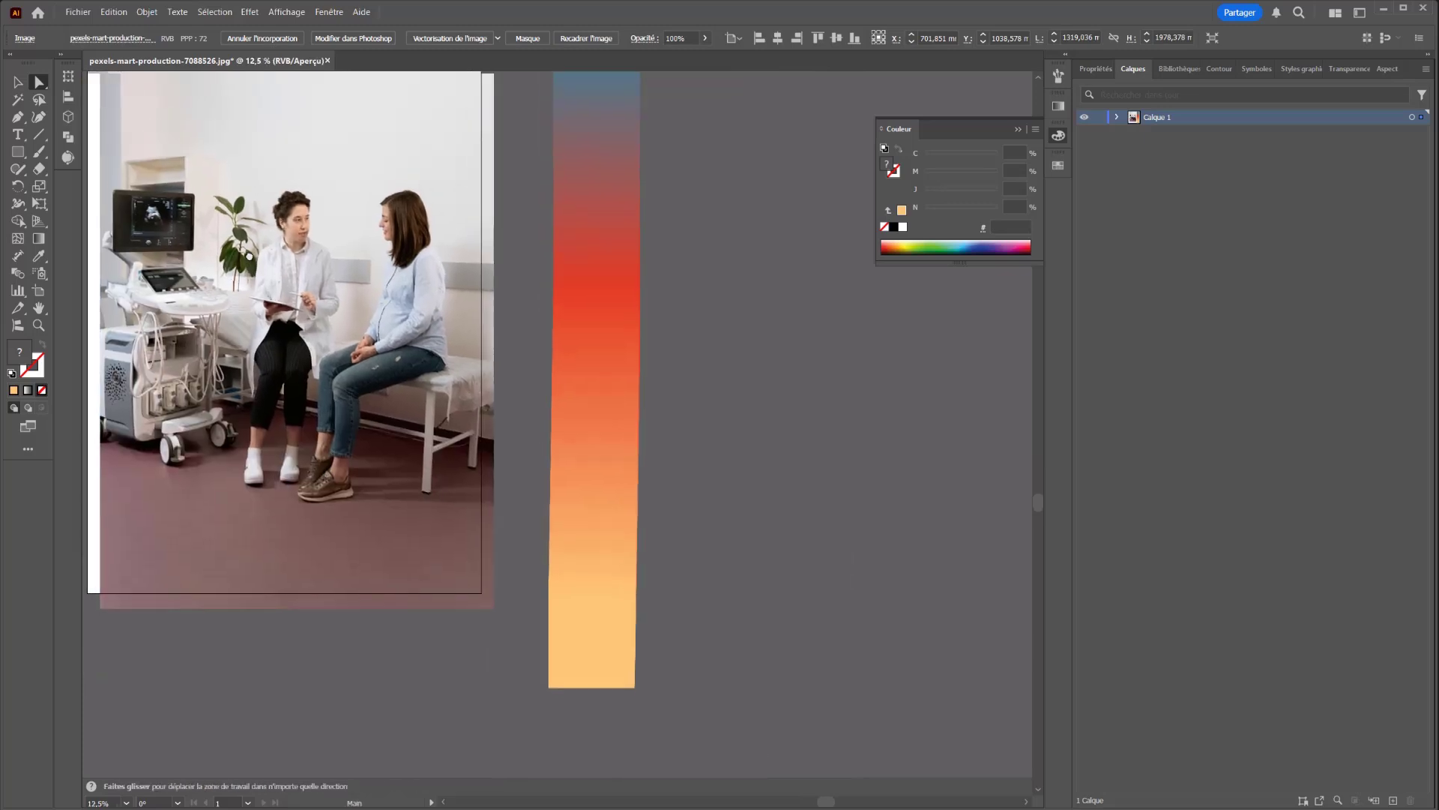
click(18, 118)
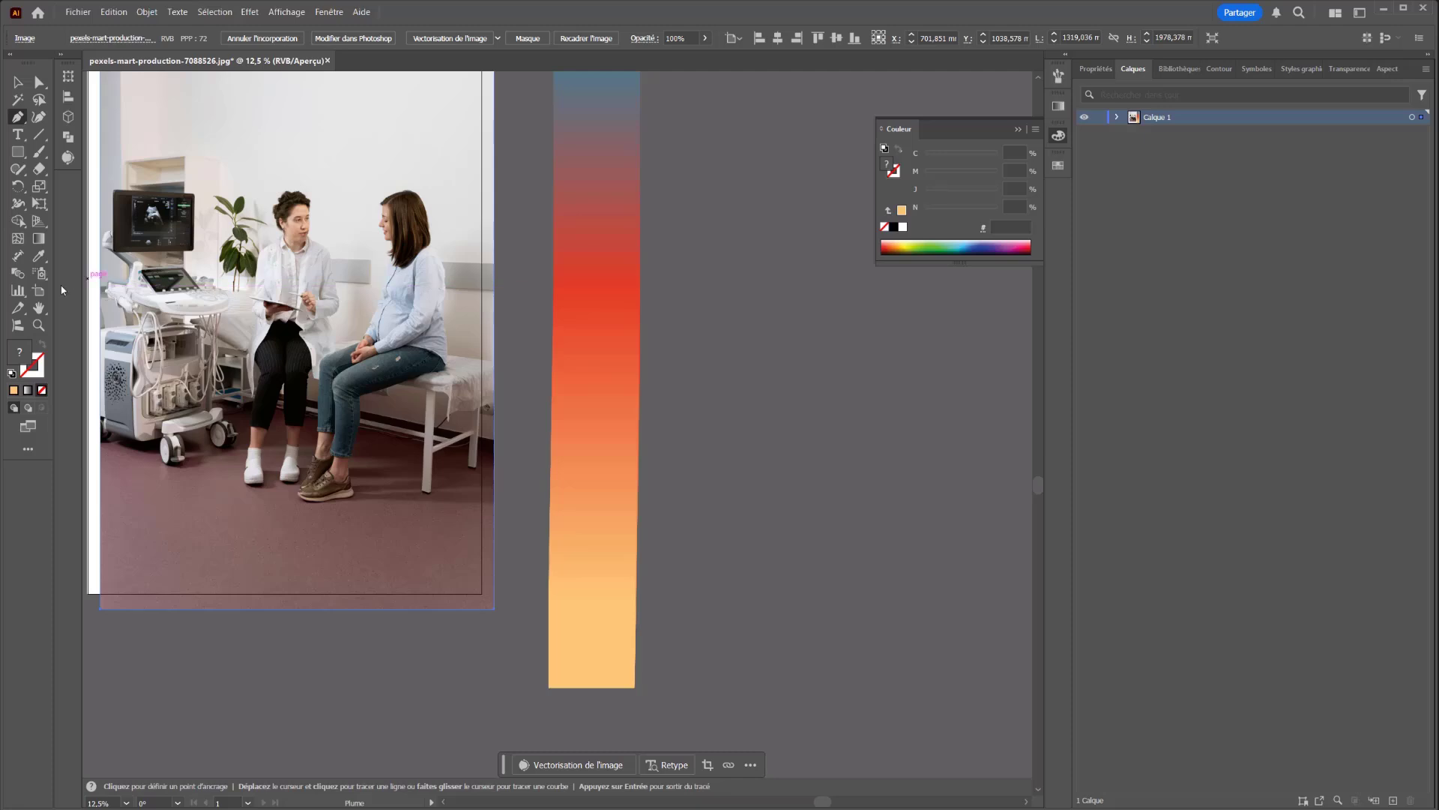
click(100, 338)
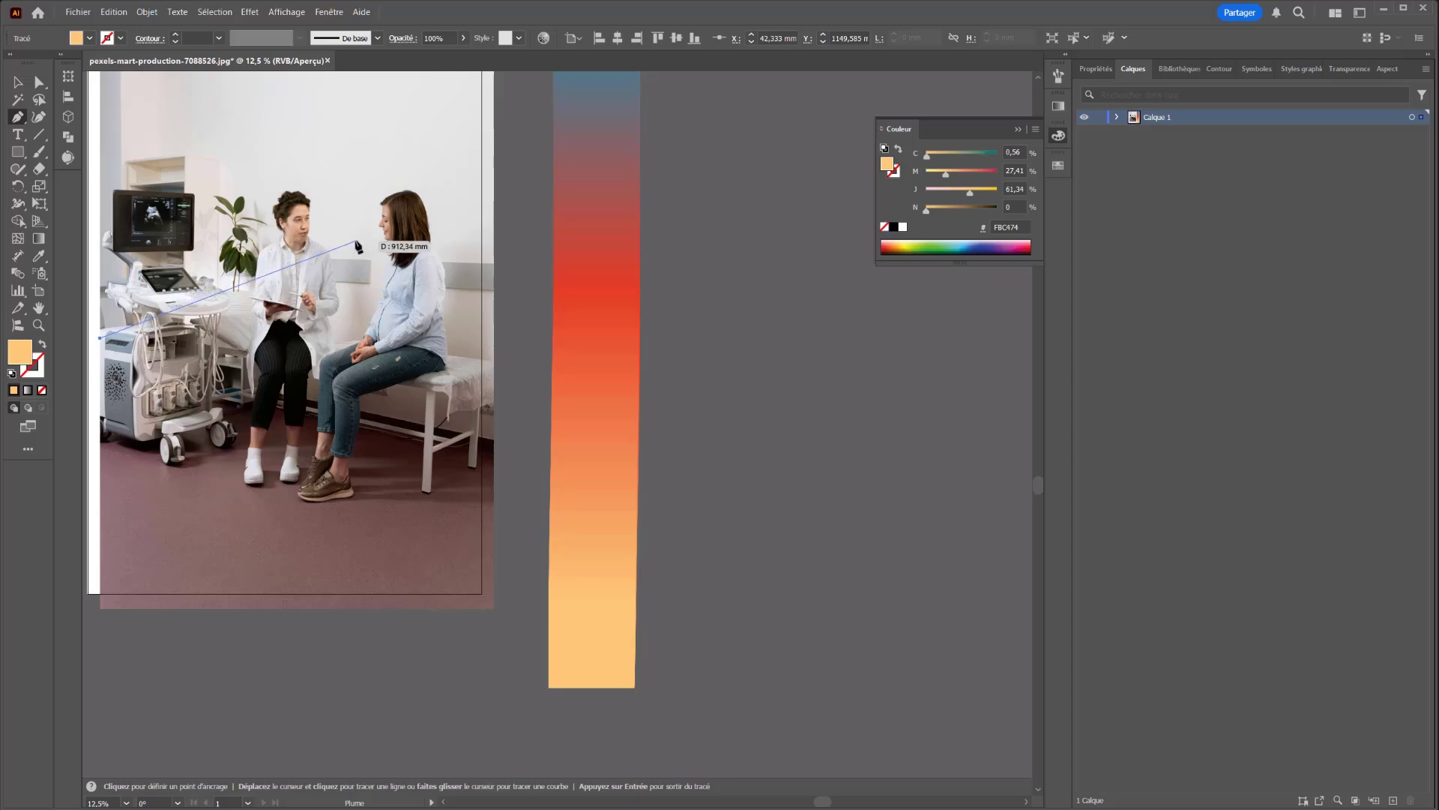
drag(356, 241, 473, 229)
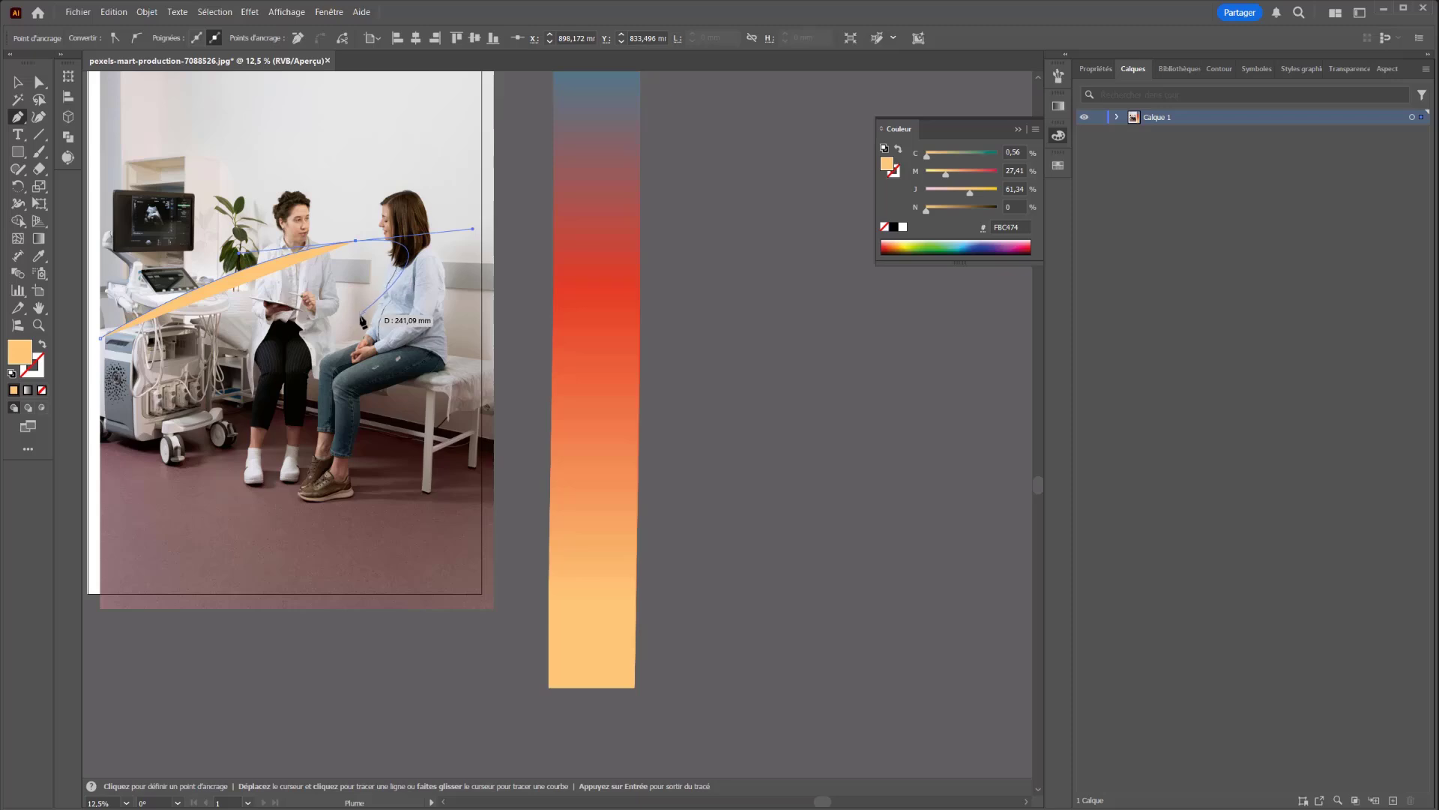
drag(391, 339, 344, 323)
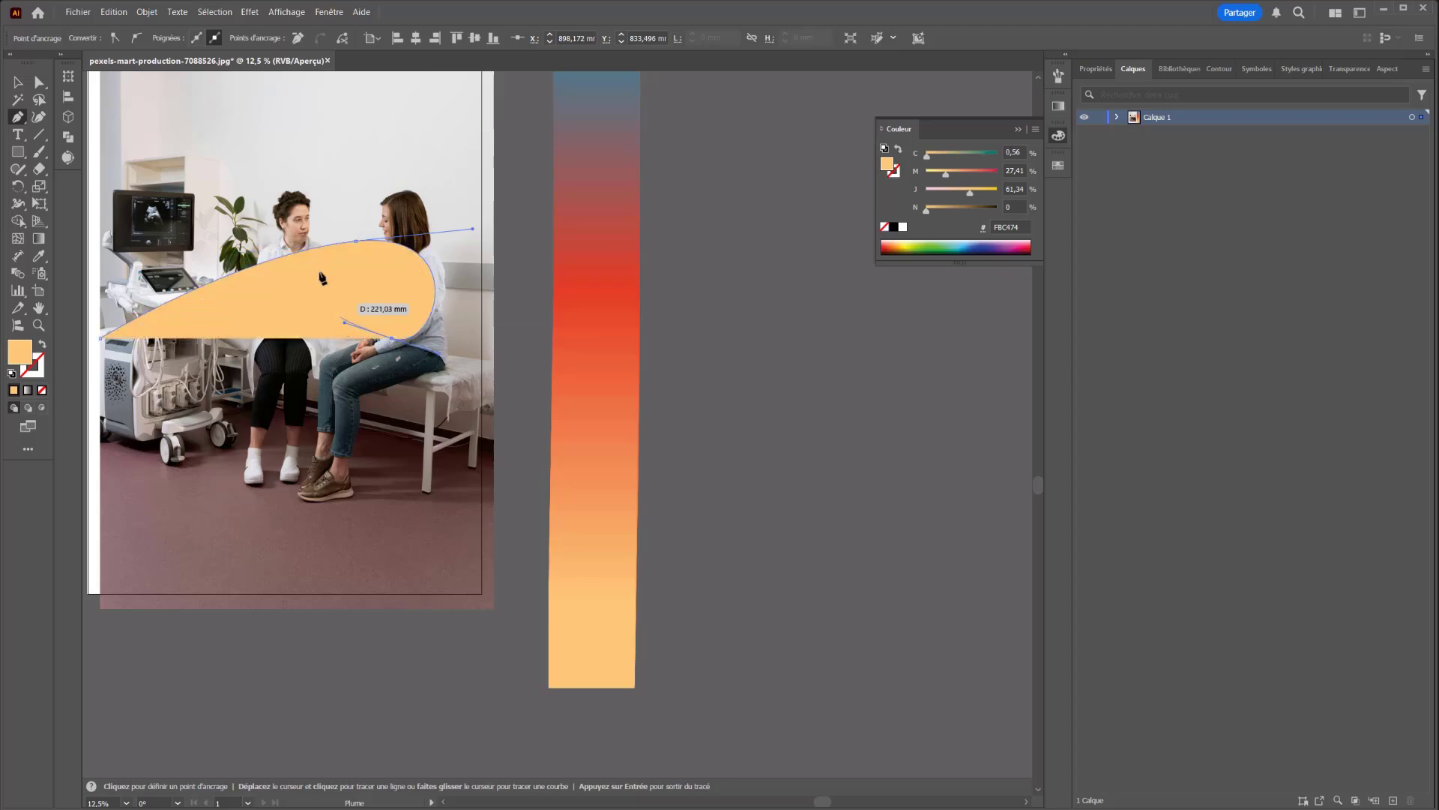
drag(399, 174, 531, 97)
click(530, 94)
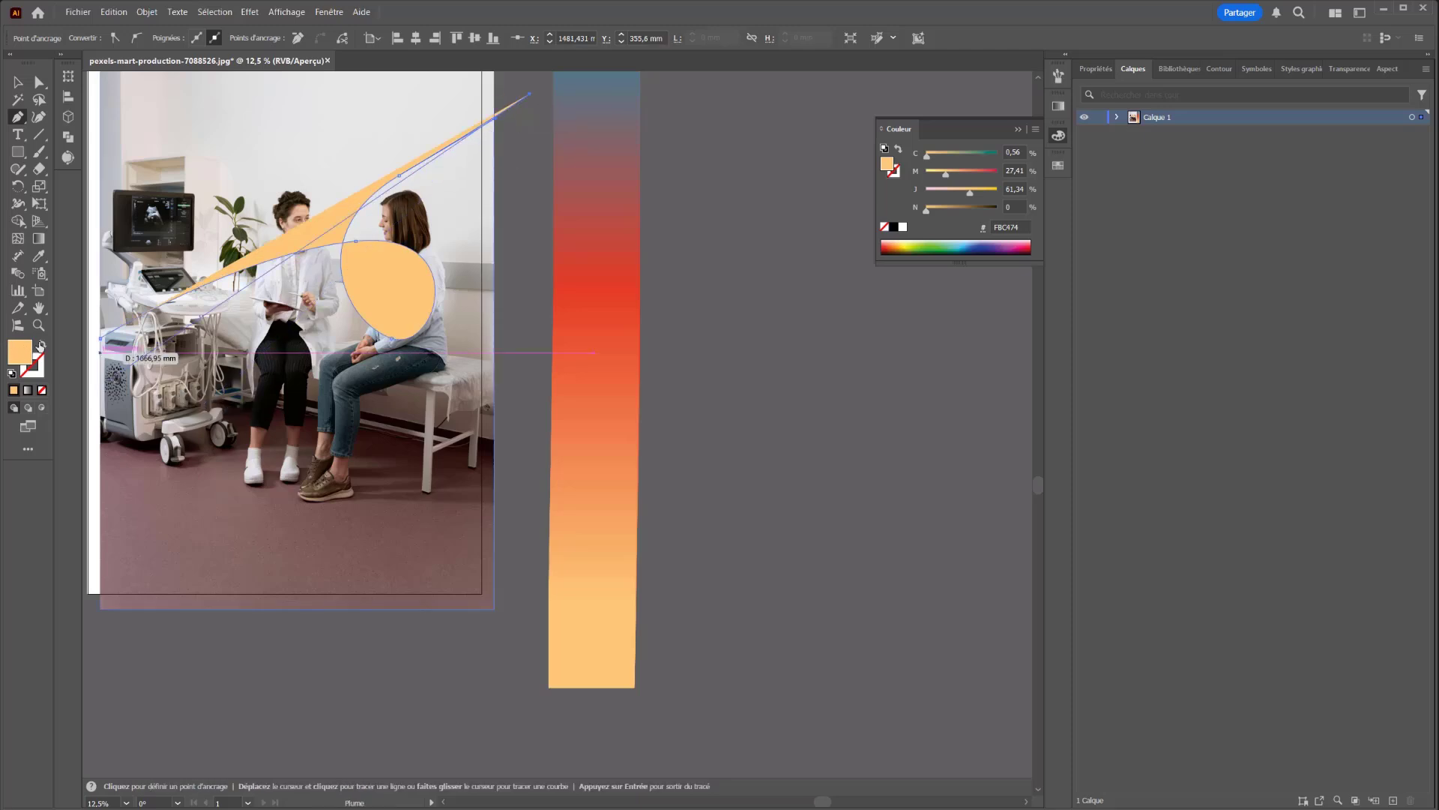
click(41, 345)
click(18, 83)
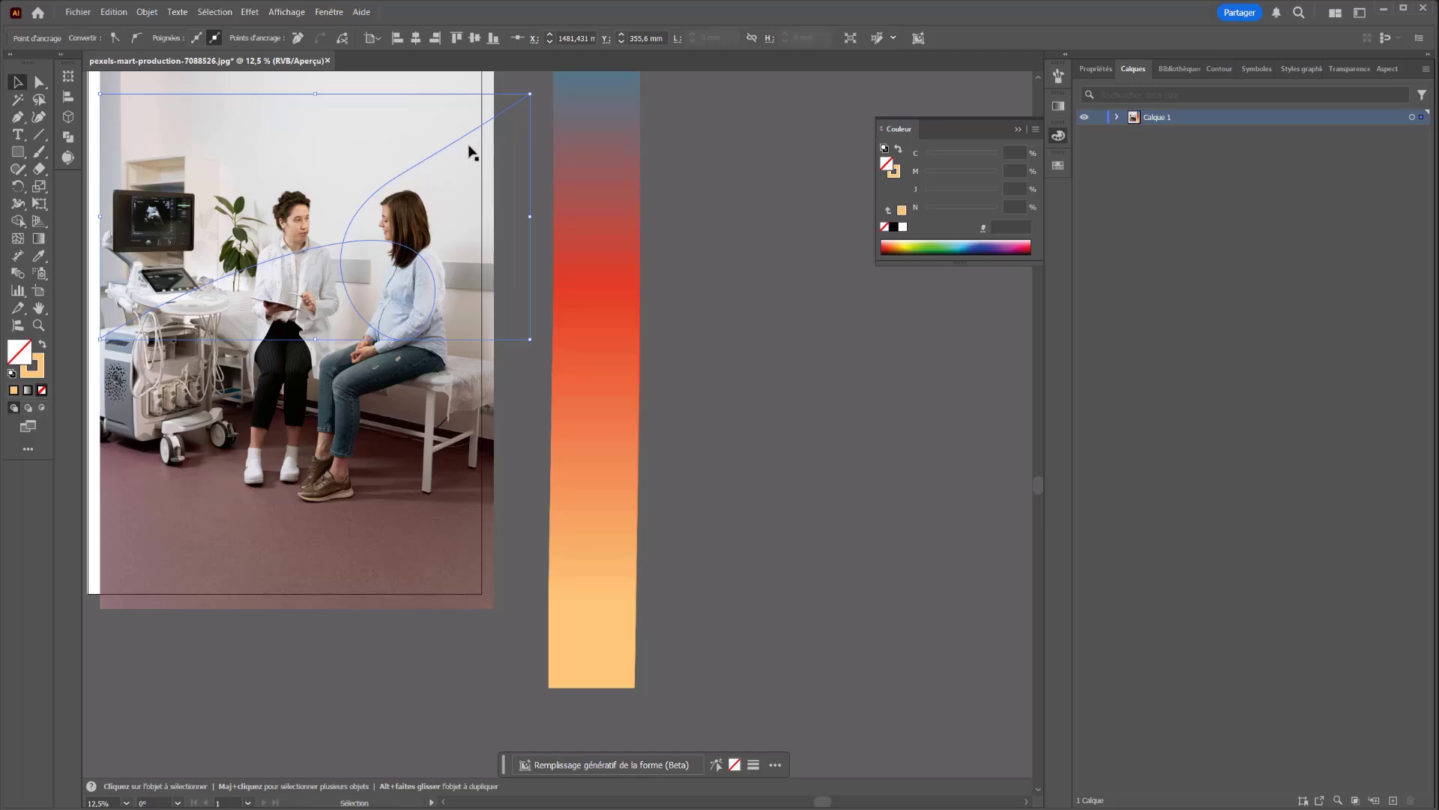
Scale the gradient blend strip down to about 80 mm wide by 574 mm tall and place it beside the photo
drag(315, 255, 415, 289)
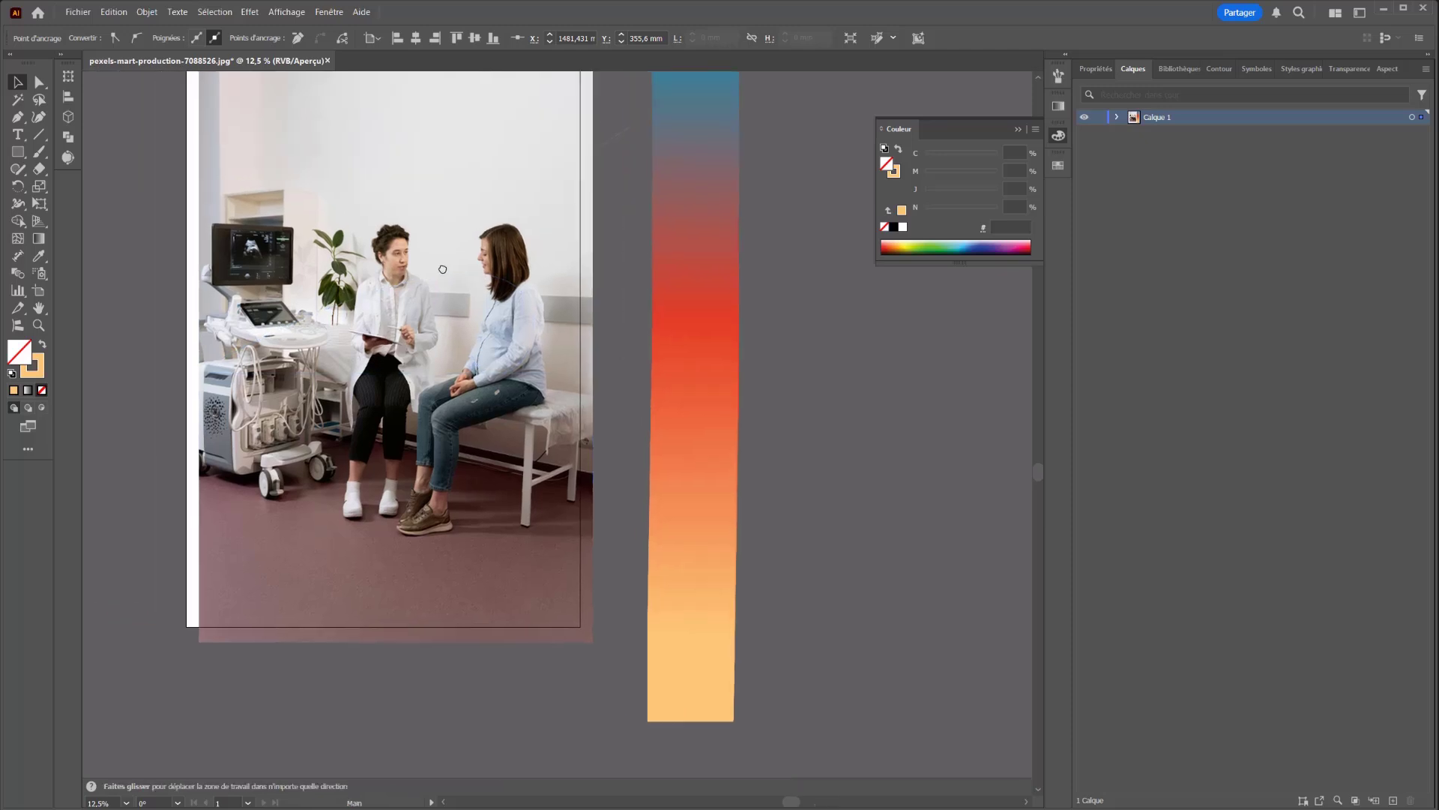
shift+click(685, 257)
scroll(685, 257, down, 3)
click(685, 270)
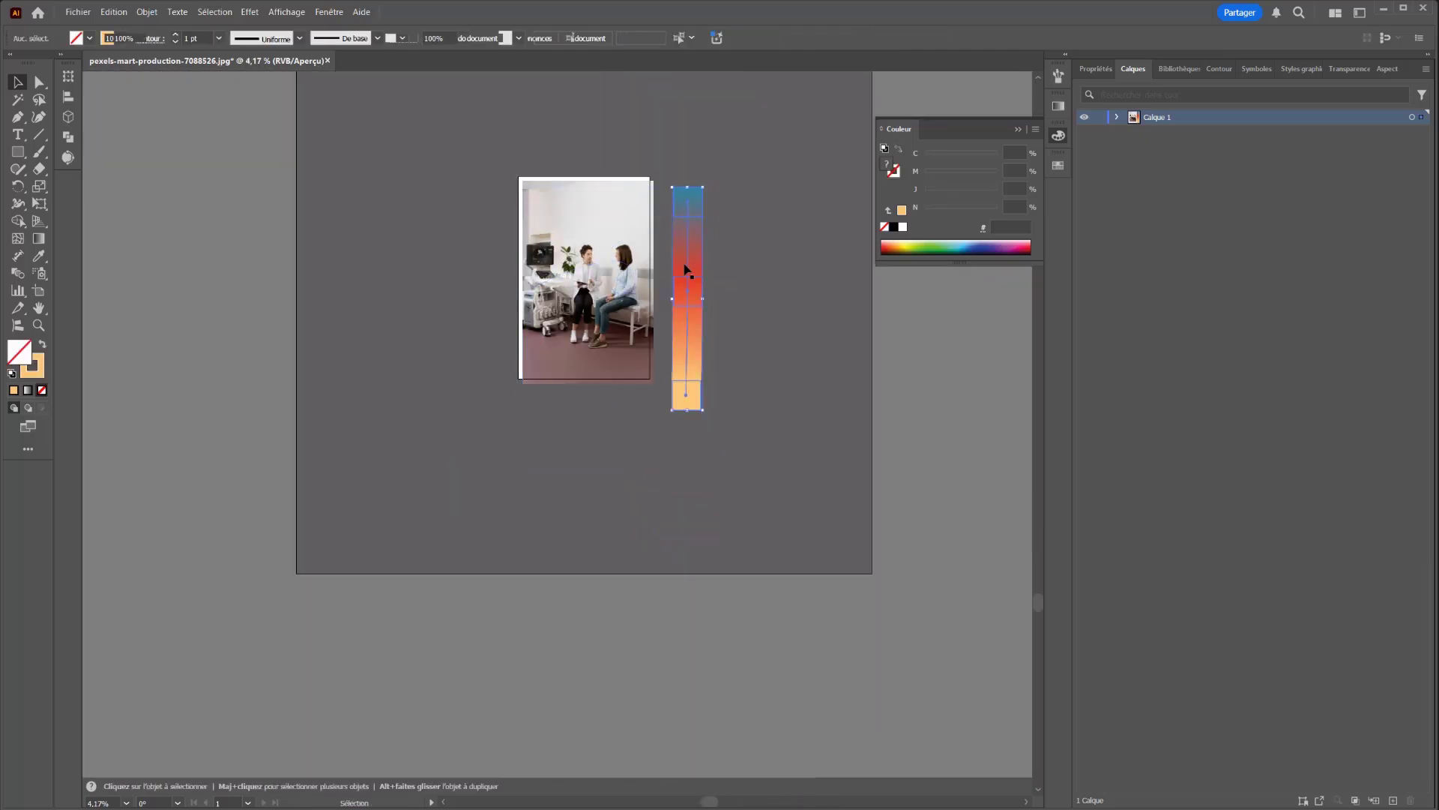
drag(703, 189, 681, 237)
scroll(657, 278, up, 2)
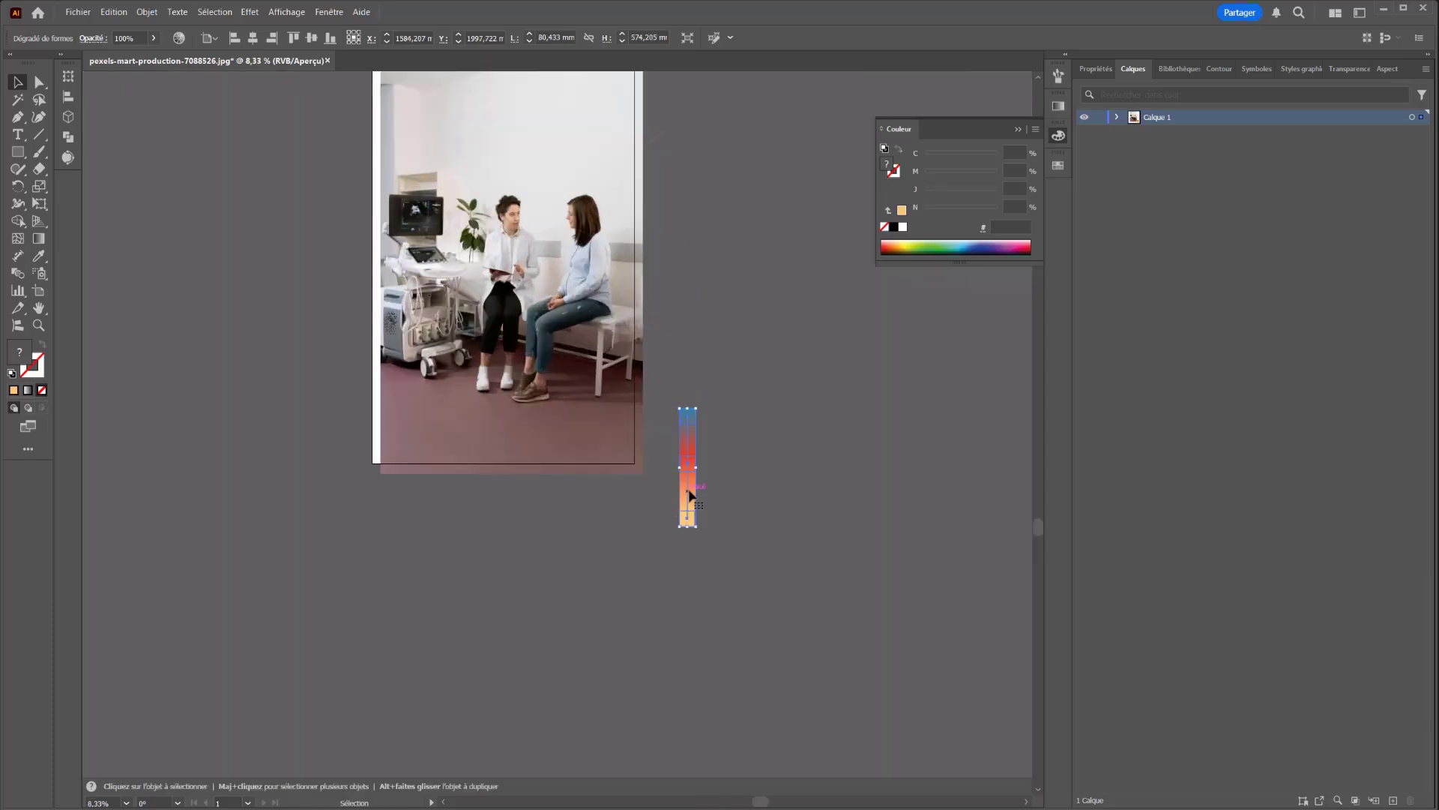
drag(691, 495, 683, 343)
Replace the blend's spine with the looping path drawn across the photo
click(652, 146)
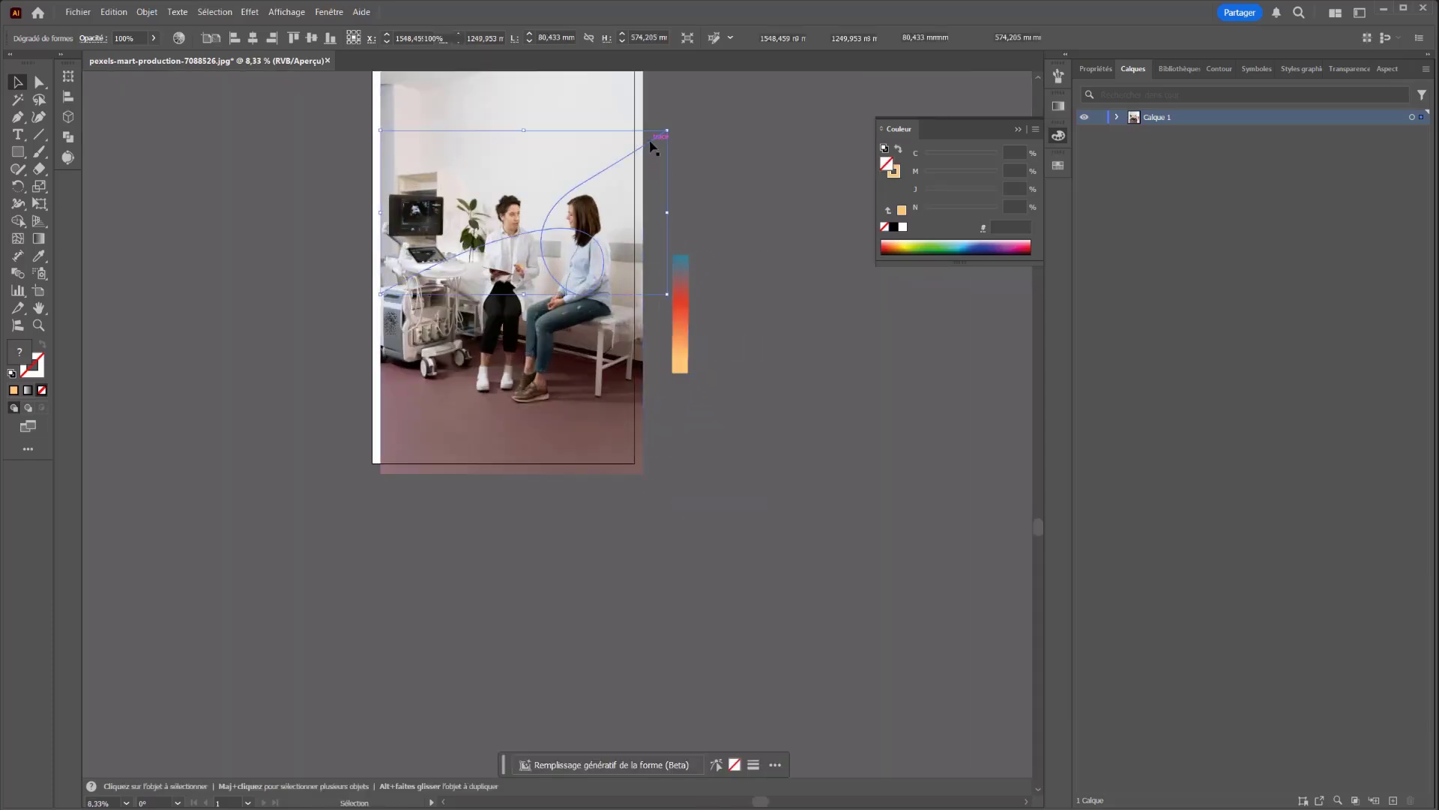
shift+click(678, 312)
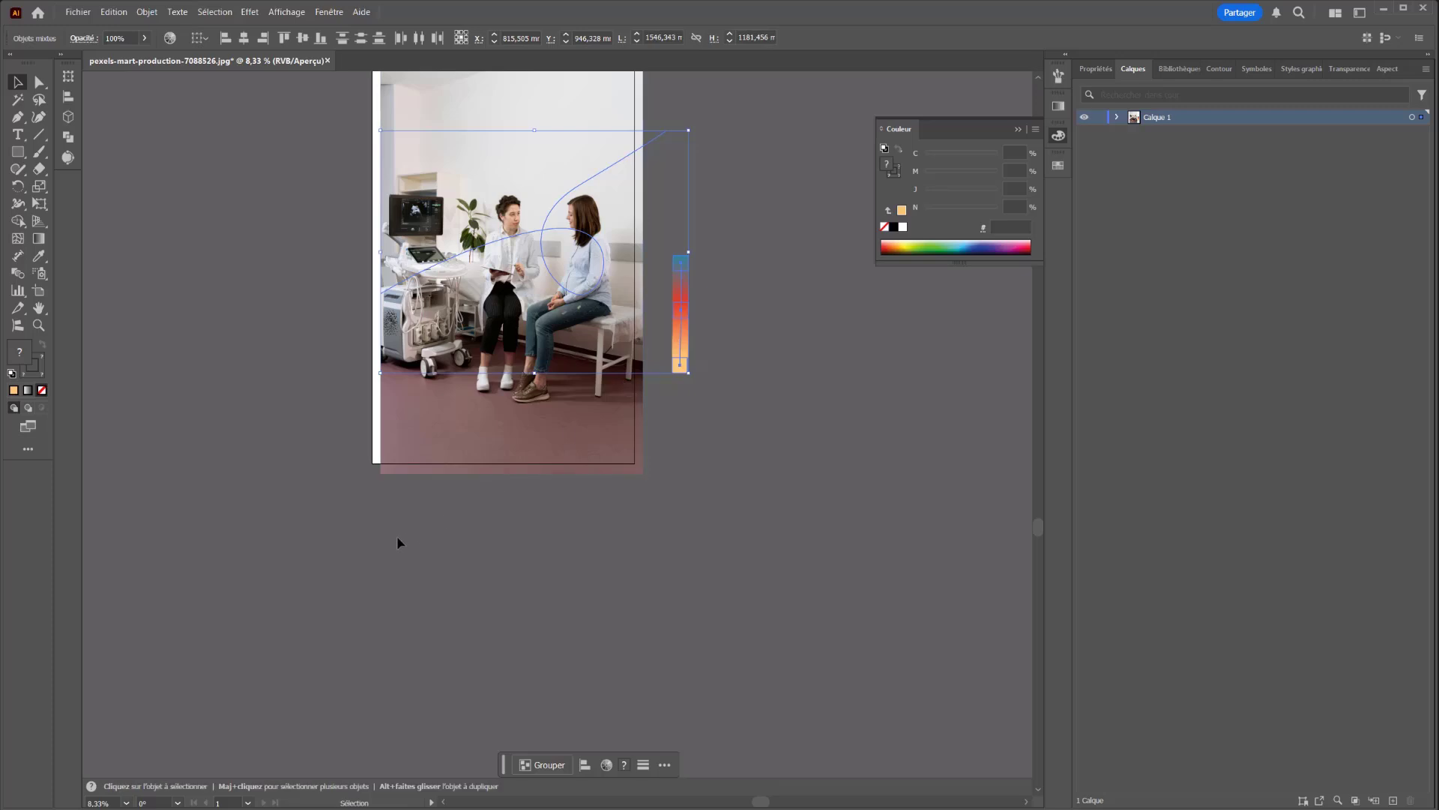
click(146, 12)
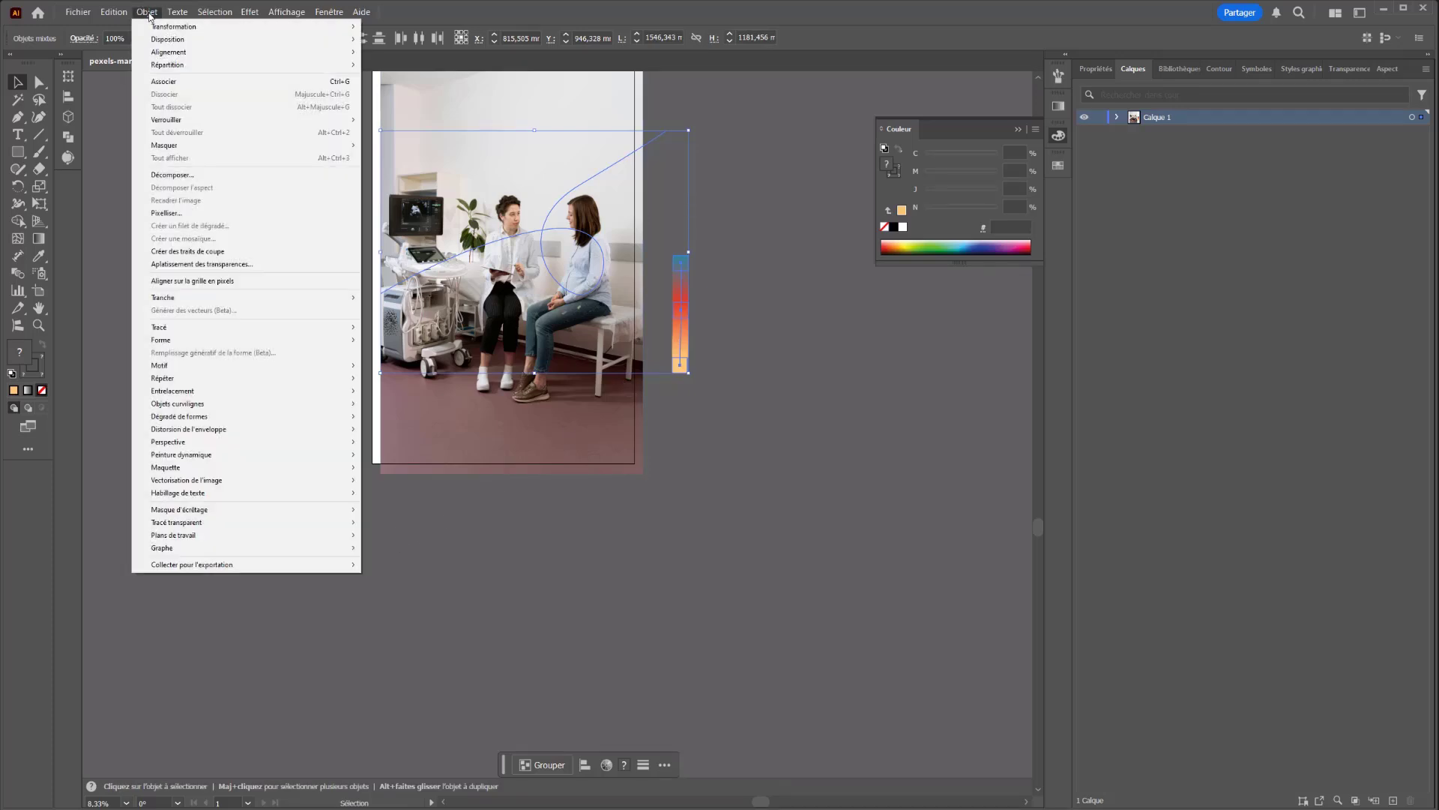
mouse_move(185, 420)
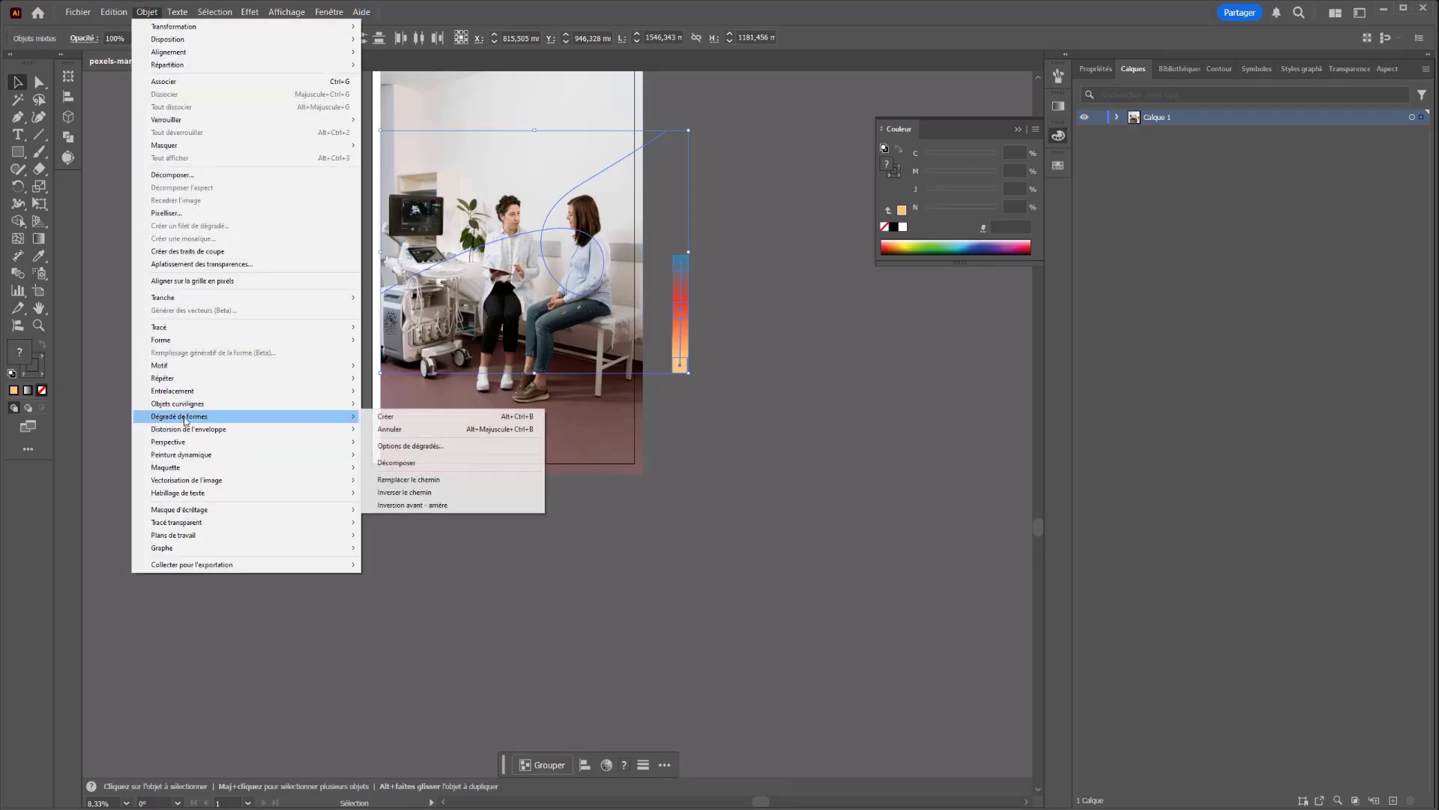
click(401, 479)
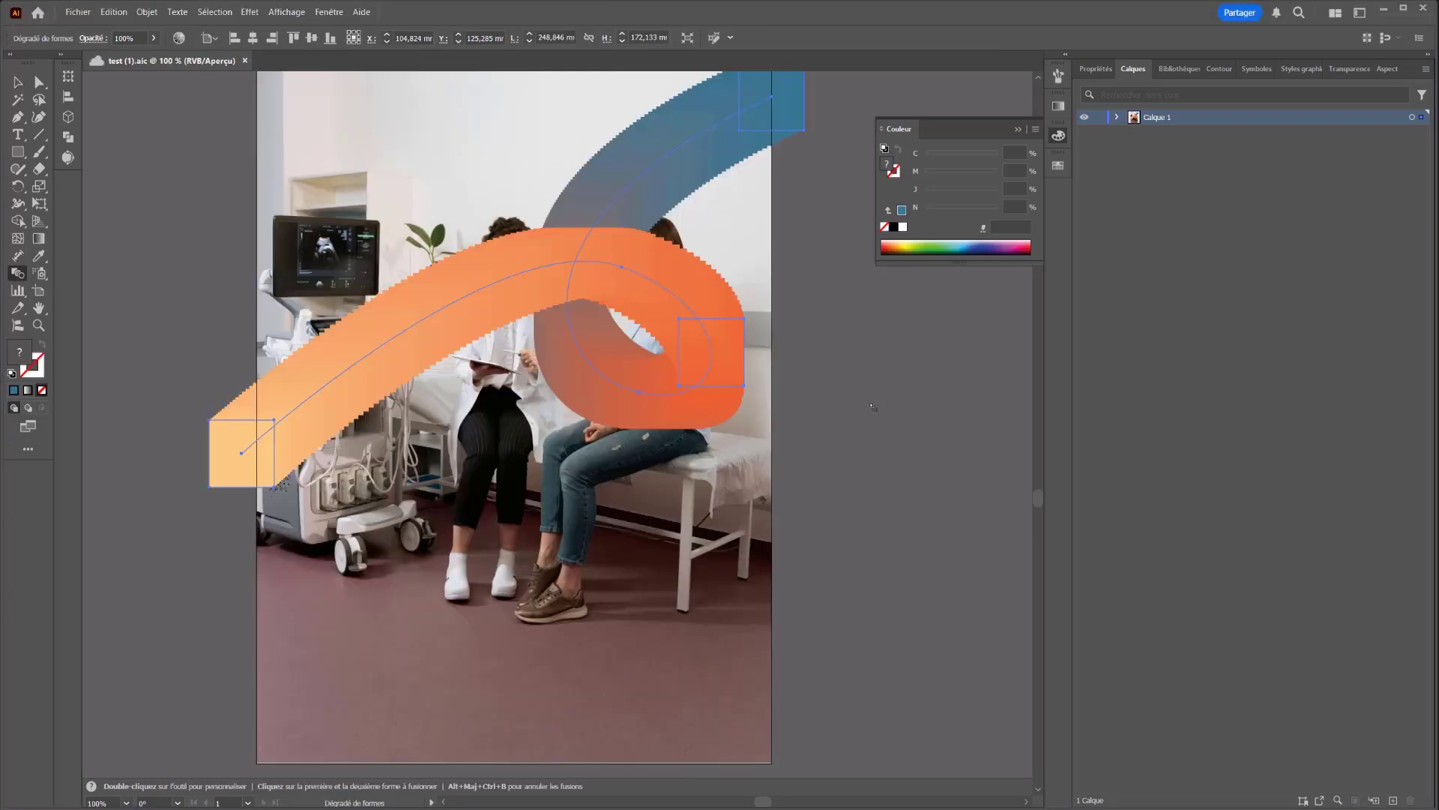
Set the blend options to specified steps (Etapes) with 1000 steps for a smooth ribbon edge
drag(872, 406, 762, 453)
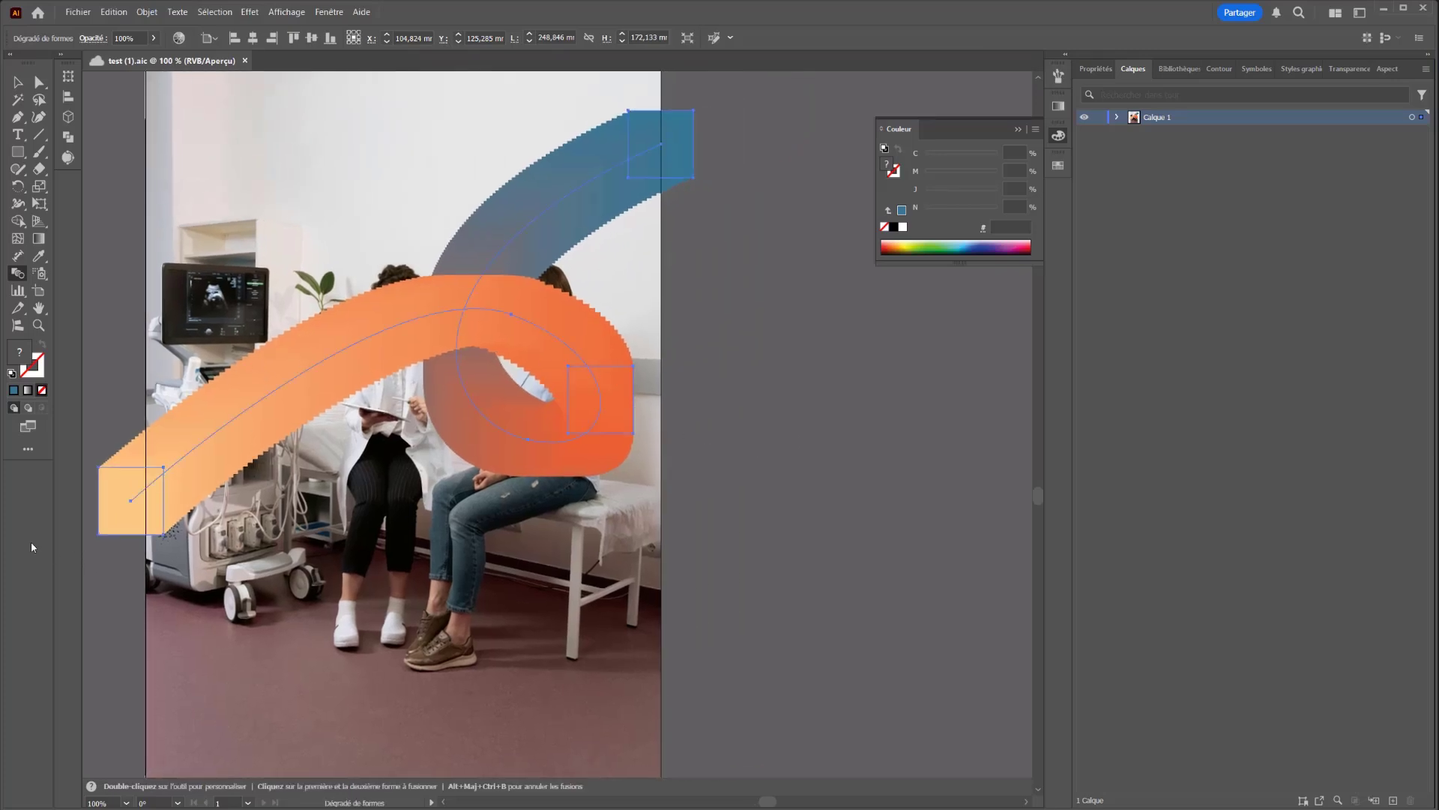
double_click(20, 275)
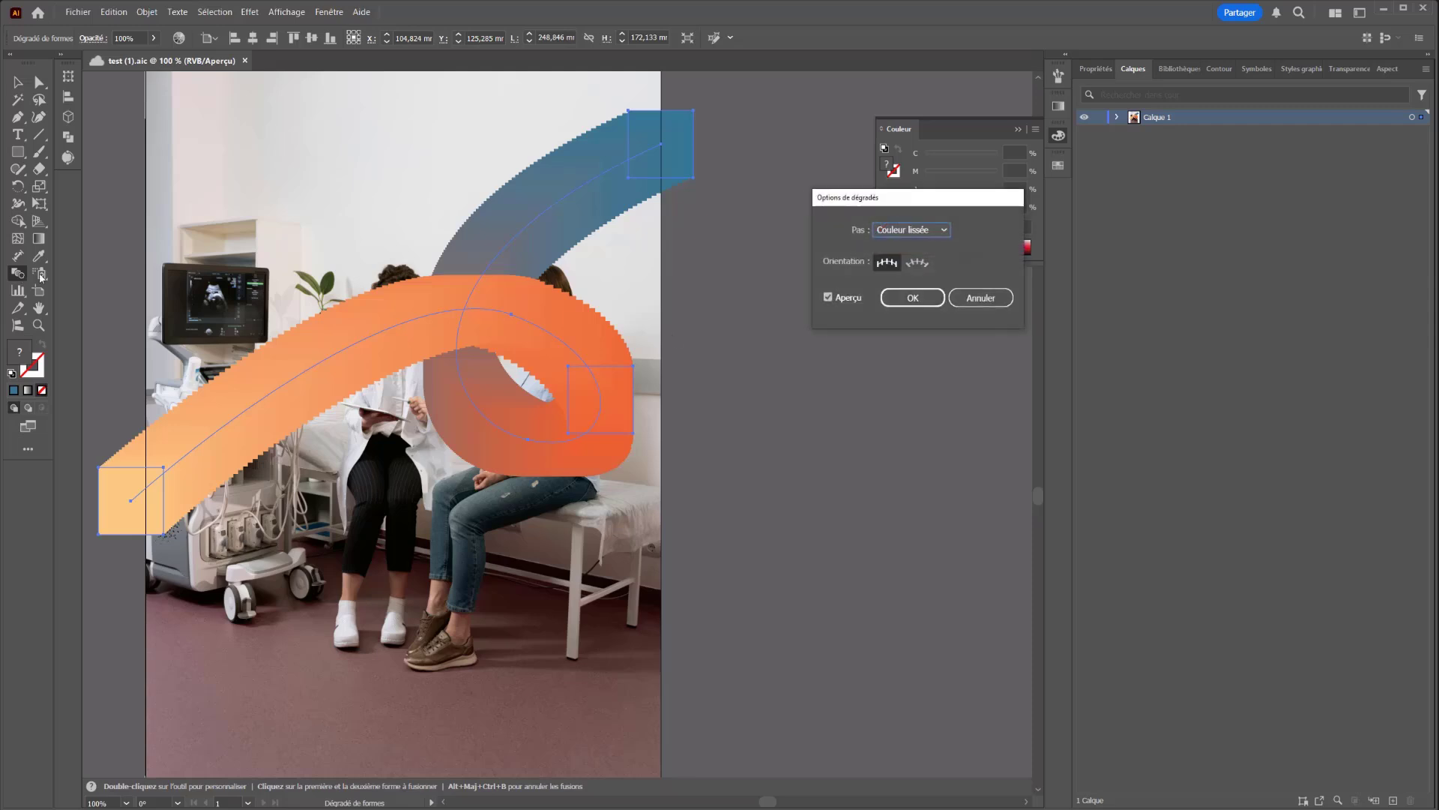
click(911, 230)
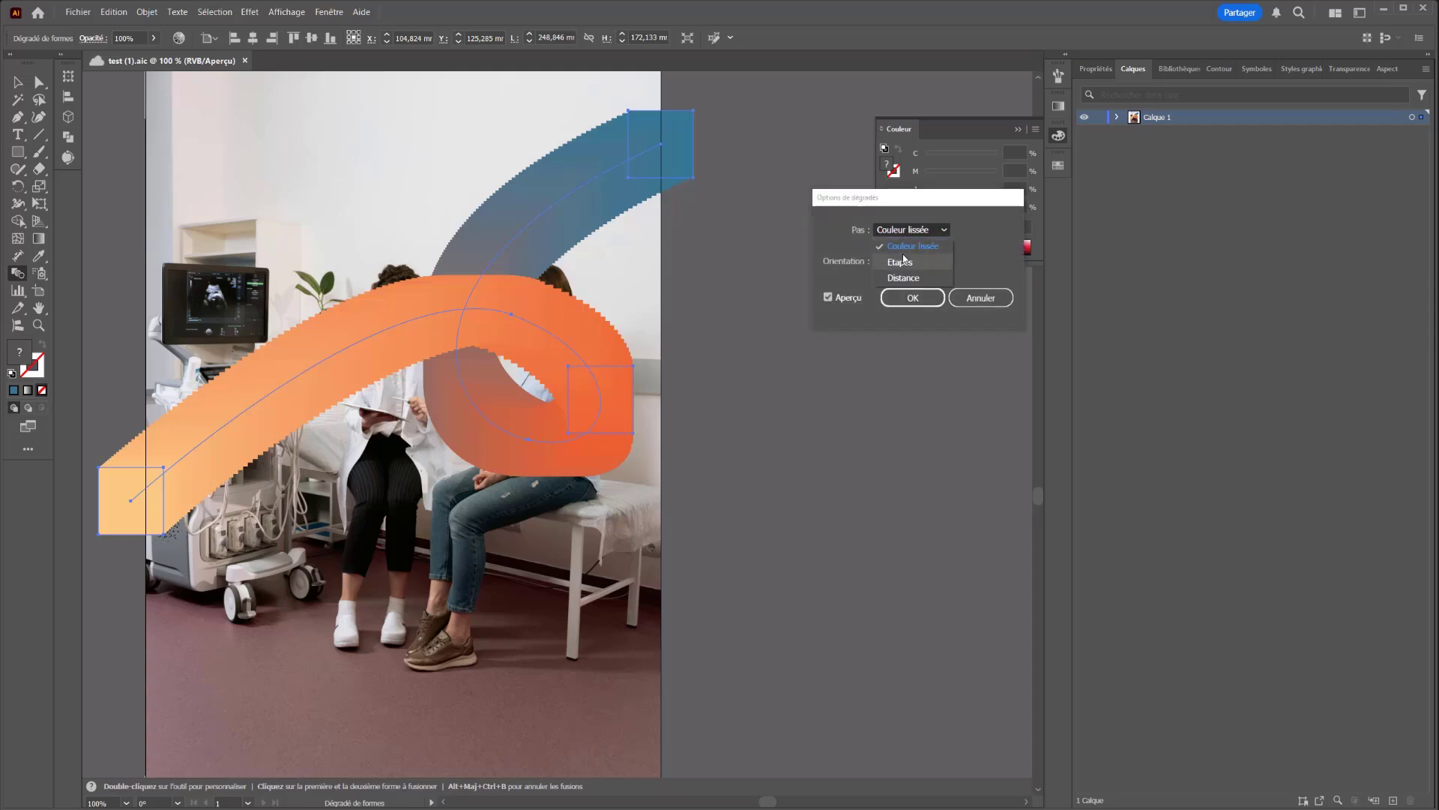
click(901, 262)
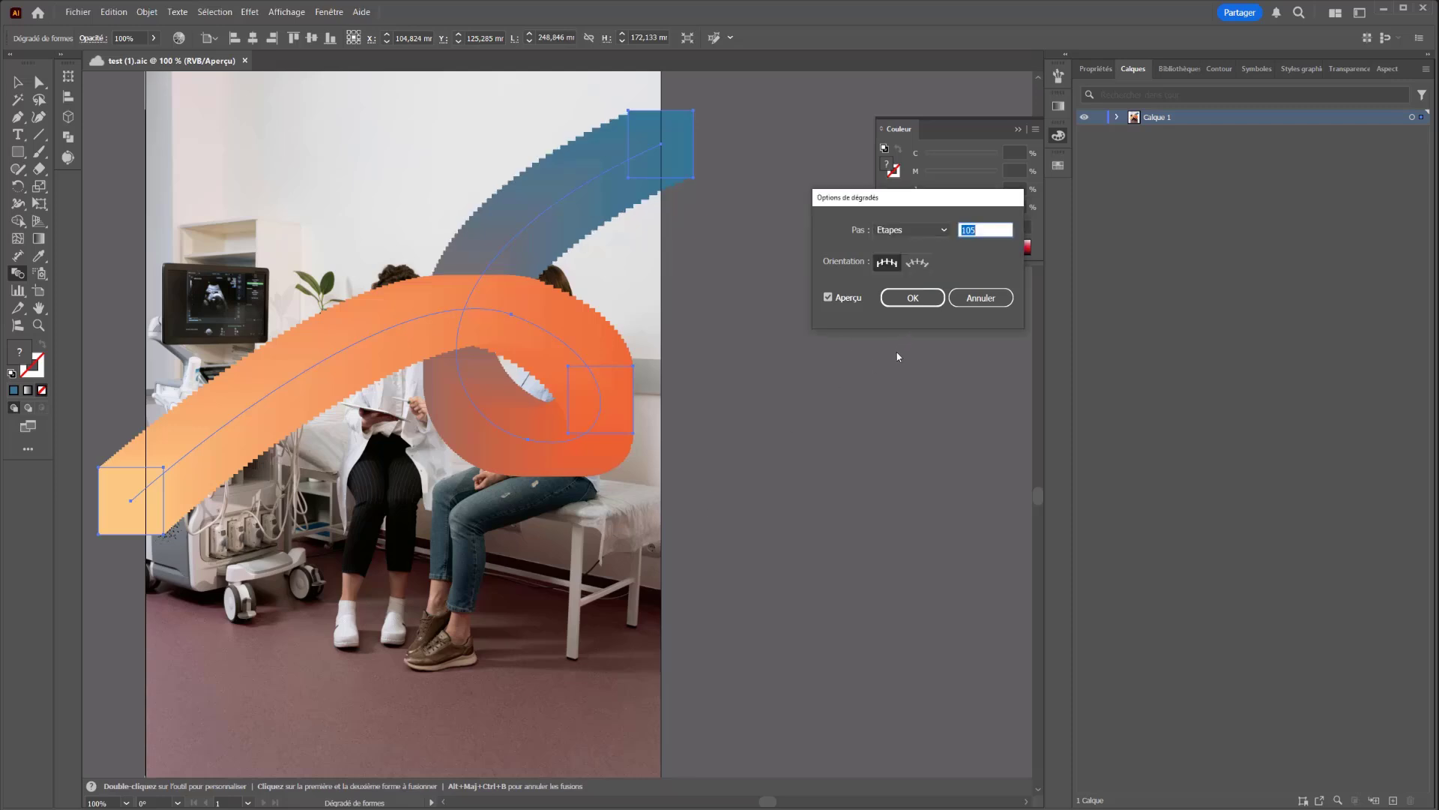
text(501)
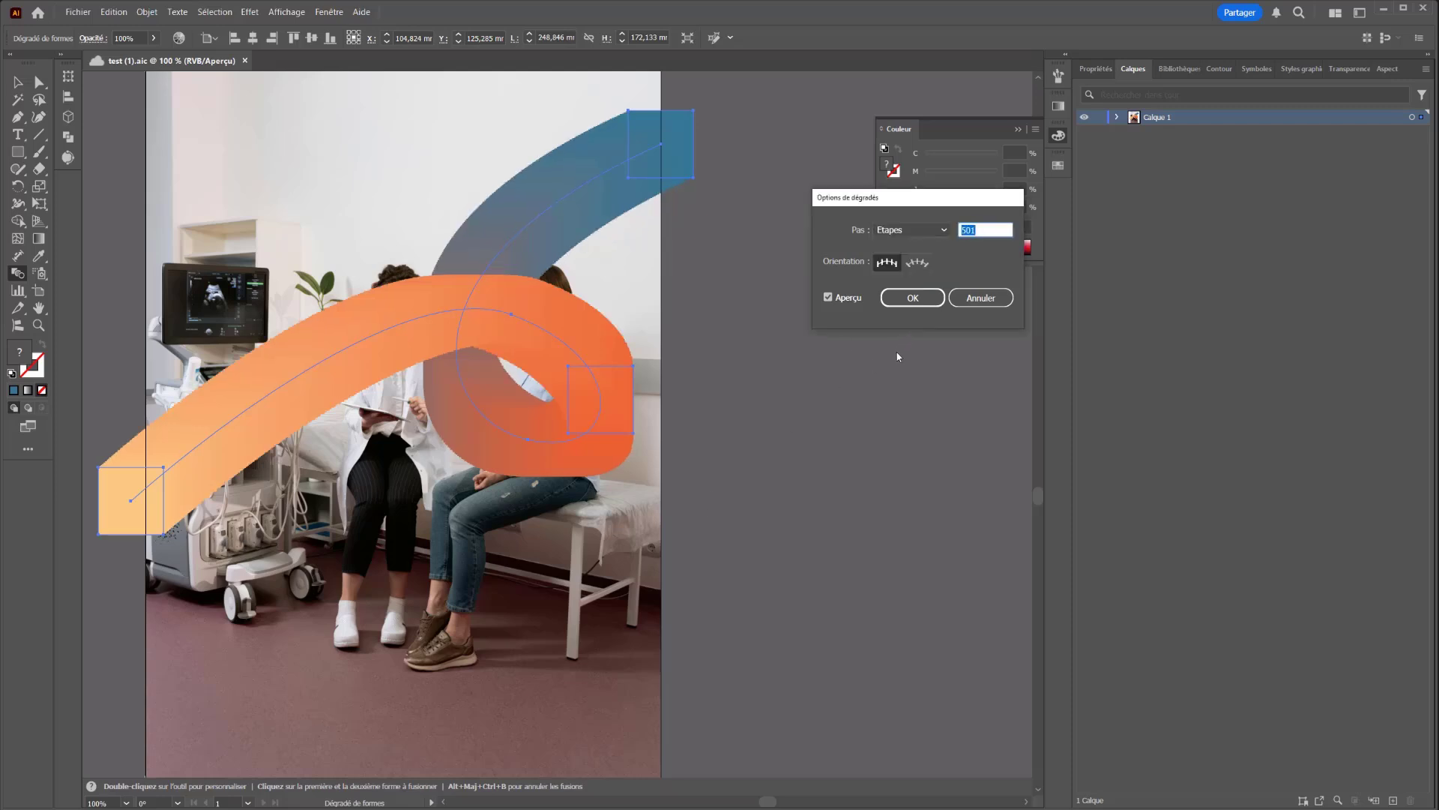
text(1000)
click(913, 297)
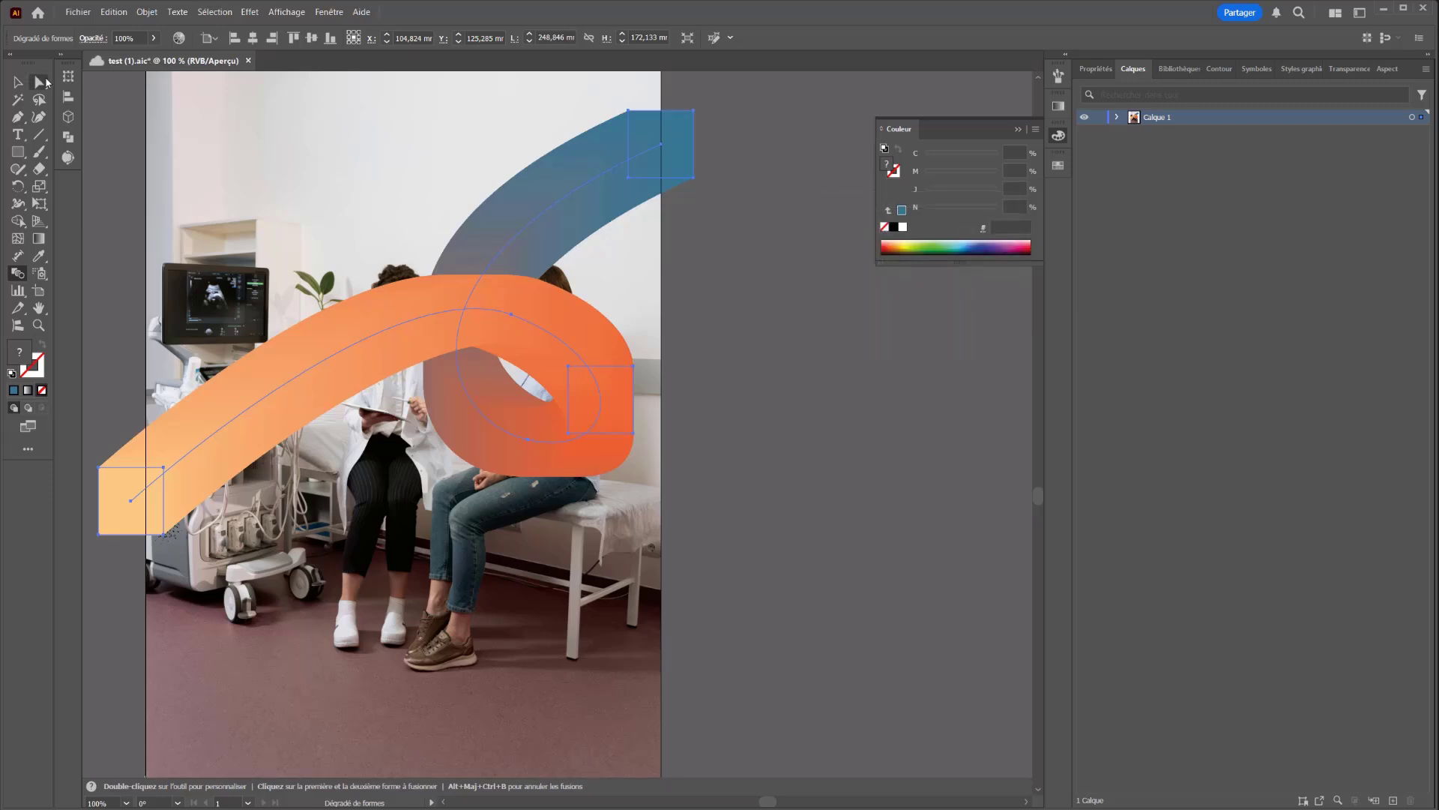
Undo the accidental direct-selection move and lock the photo beneath the blend
click(45, 81)
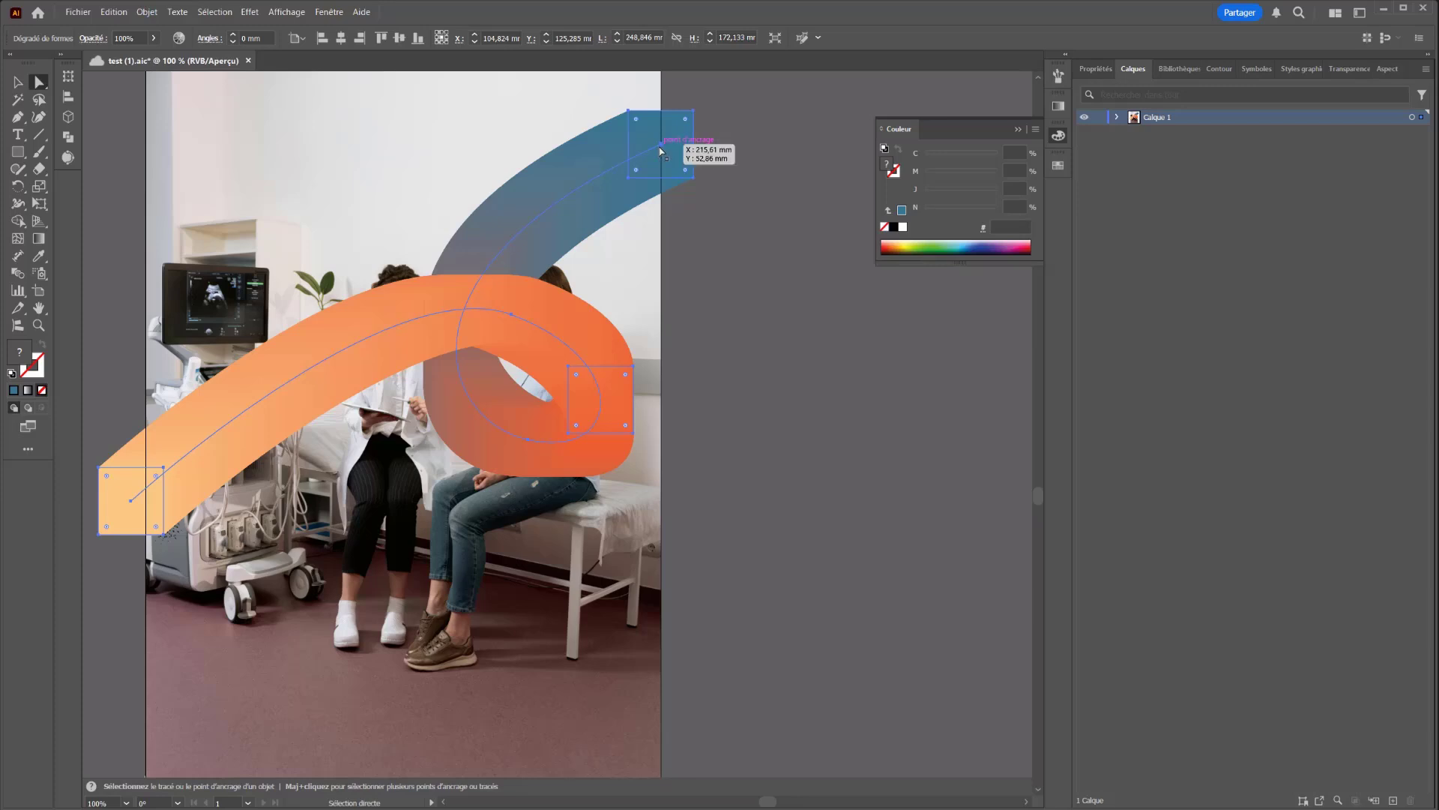
mouse_move(663, 143)
mouse_down()
mouse_move(694, 141)
mouse_move(678, 144)
mouse_up()
key(ctrl+z)
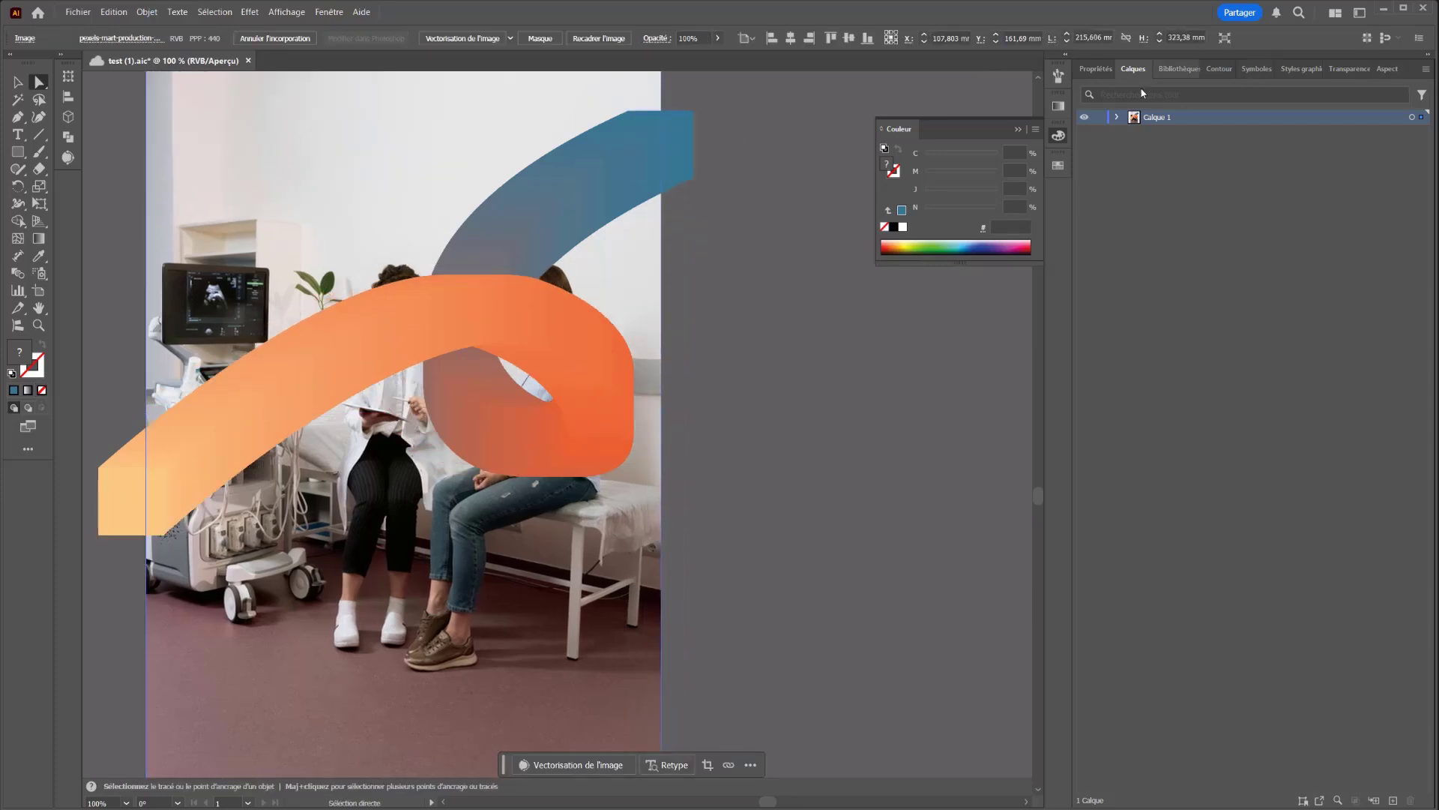
click(1117, 117)
click(1099, 148)
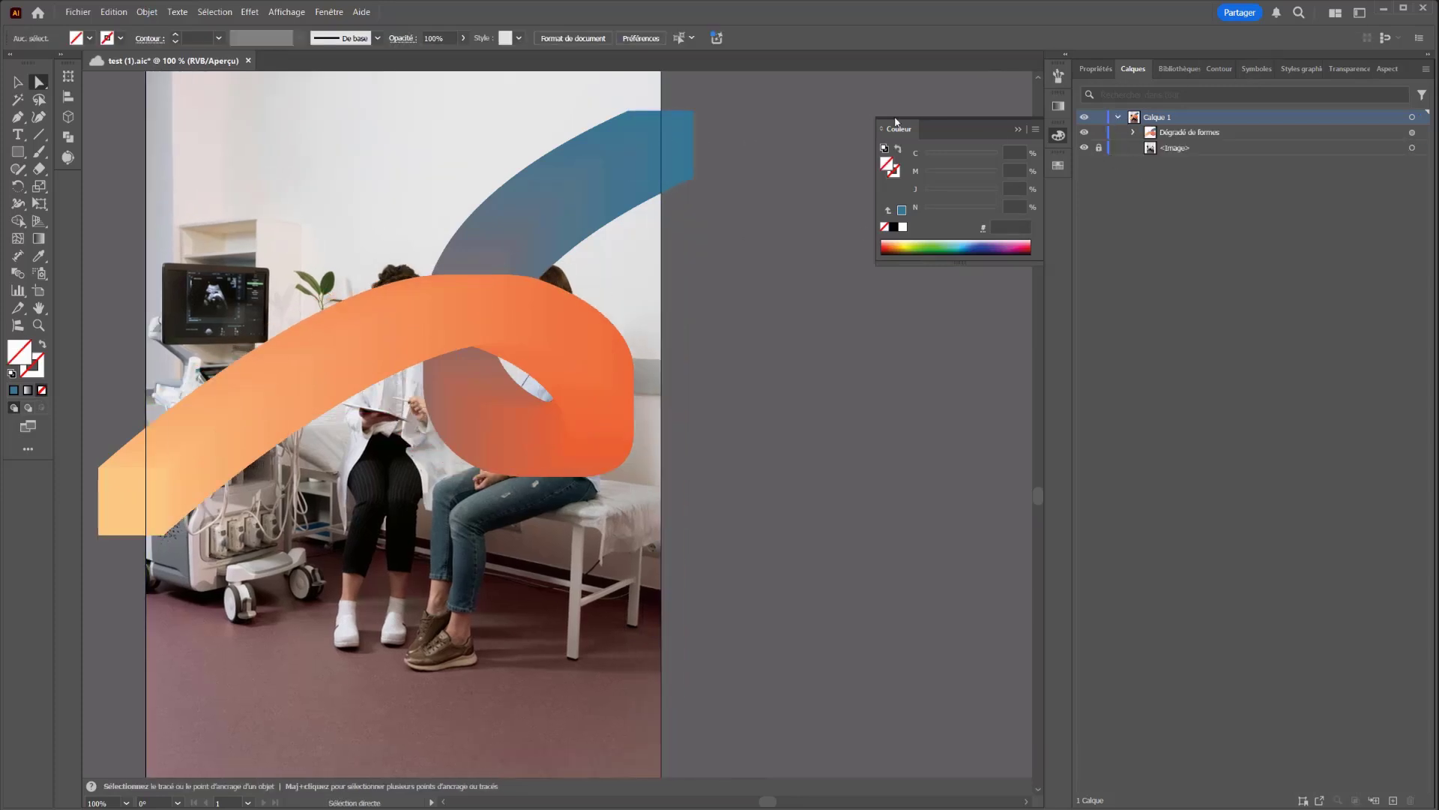
Fully round the corners of the blue and yellow end squares, turning both ribbon ends into circles
click(661, 158)
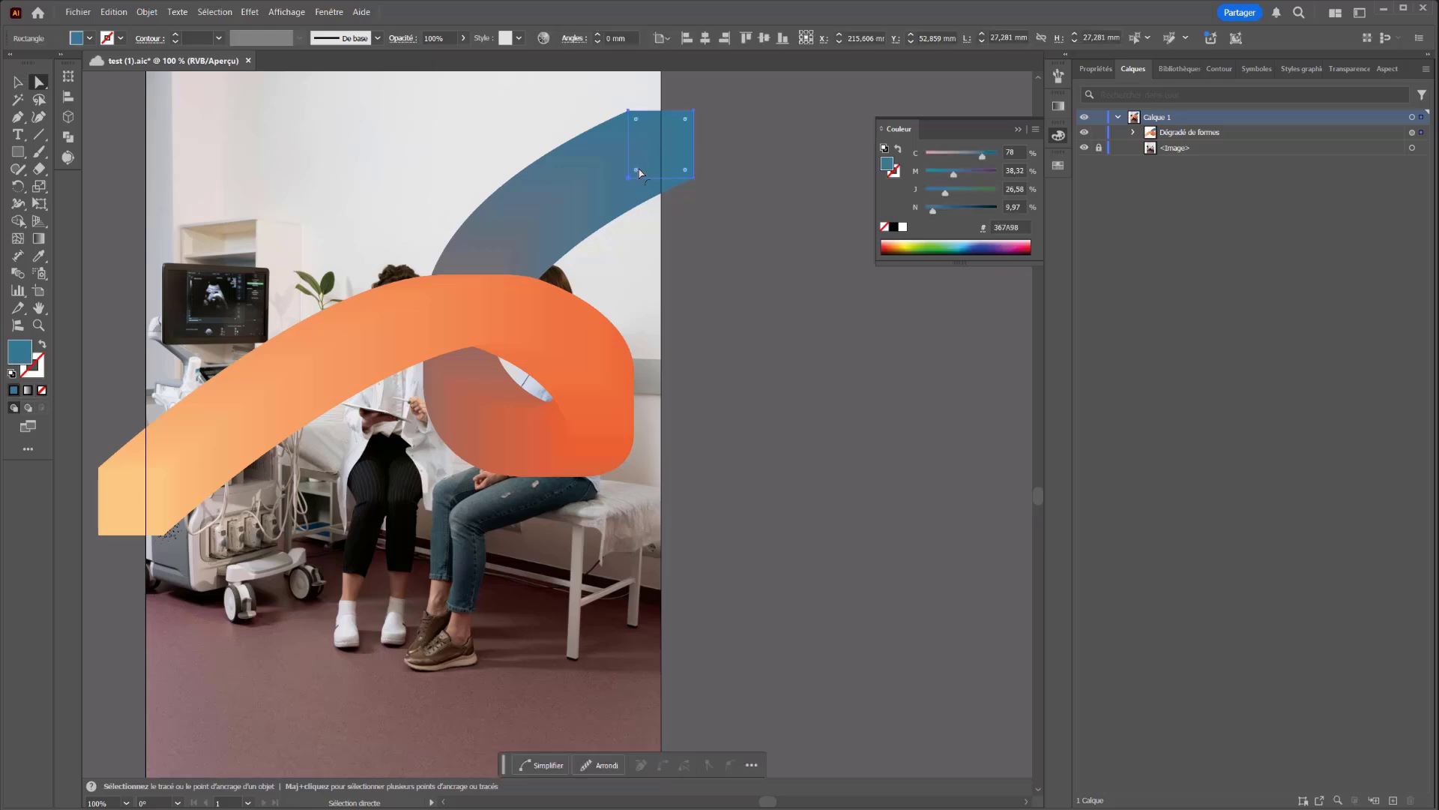
drag(639, 172, 659, 145)
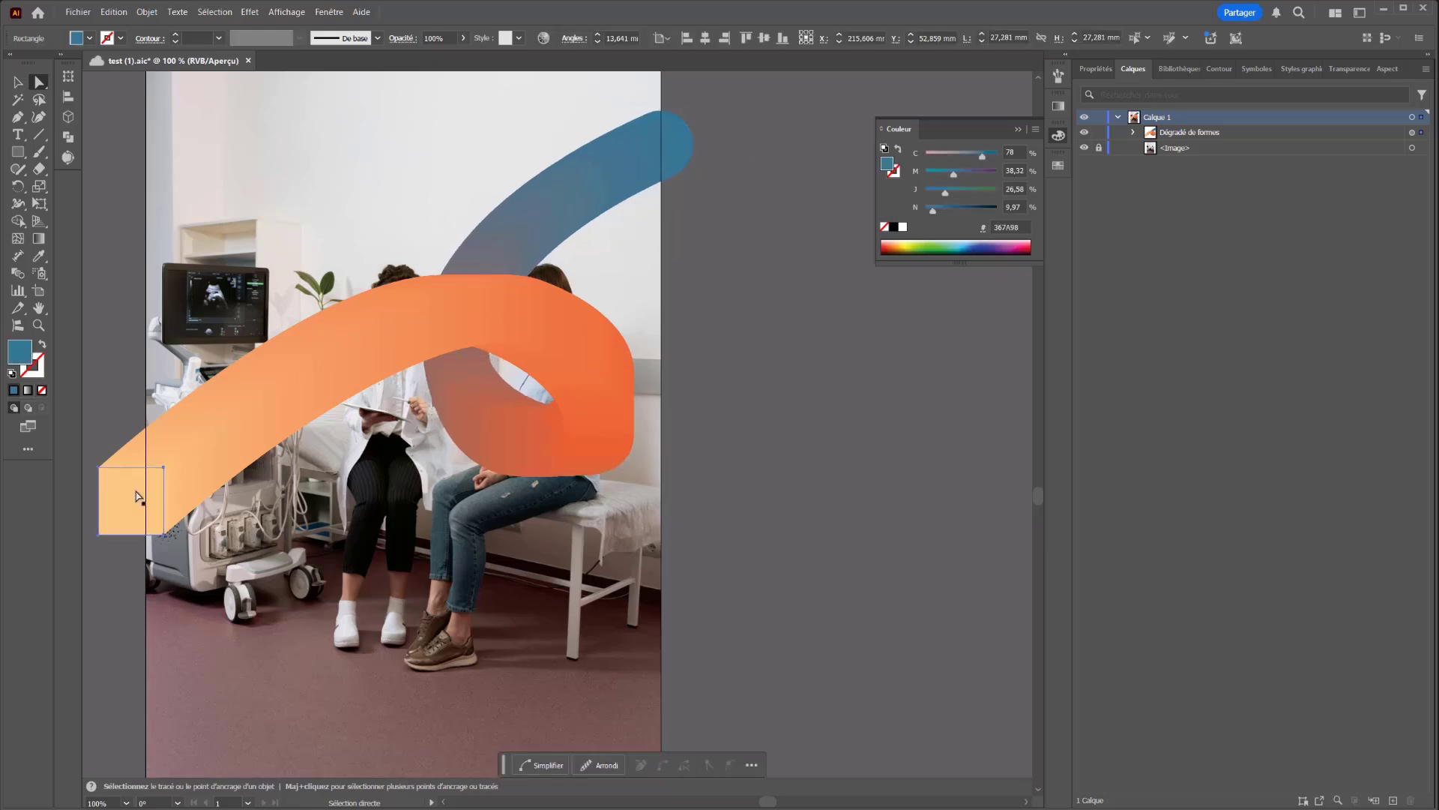
click(137, 497)
drag(156, 477, 109, 528)
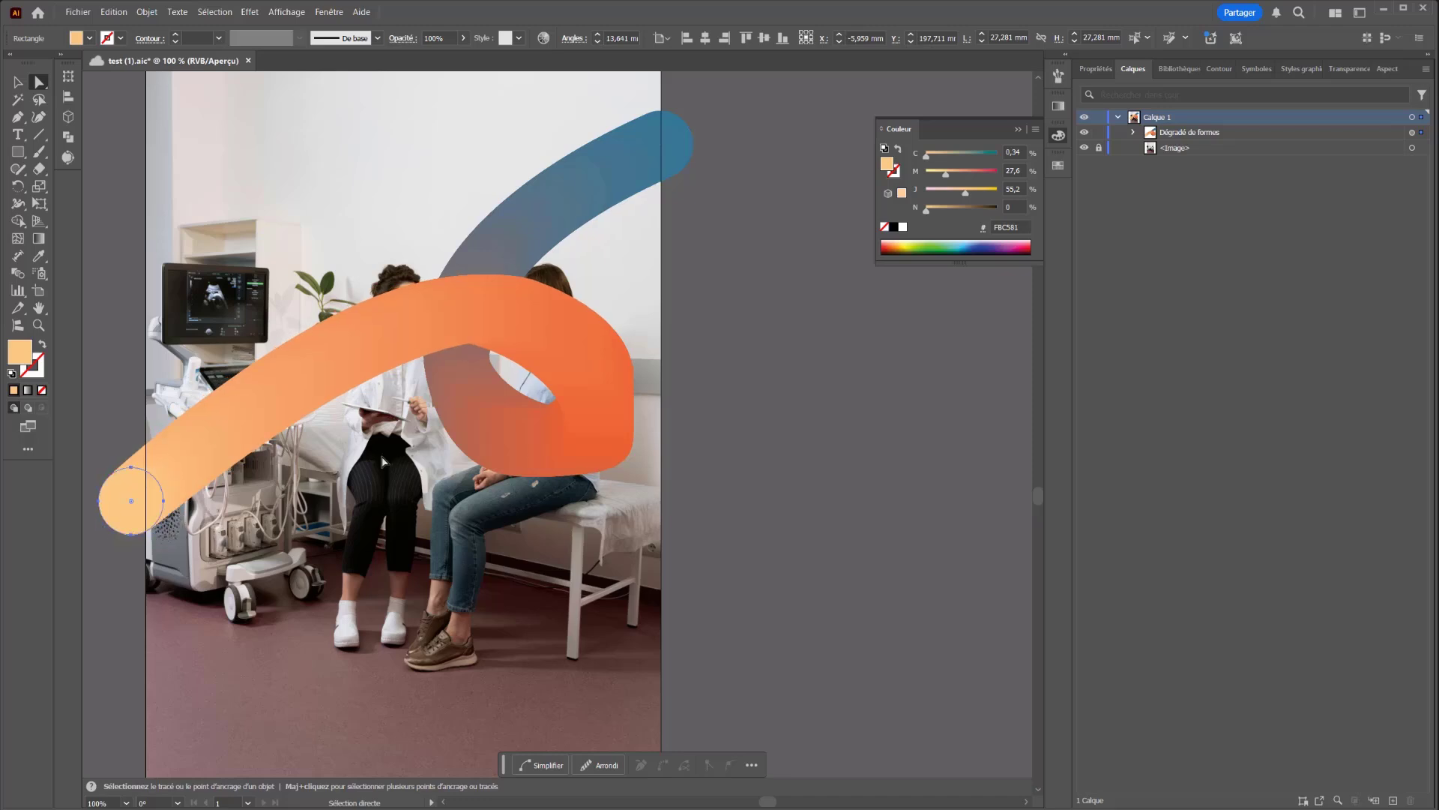
Fully round the corners of the blend's middle red square to about 13.6 mm so the loop's outer curve is smooth
click(608, 439)
mouse_move(625, 427)
mouse_down()
mouse_move(602, 393)
mouse_move(626, 428)
mouse_up()
click(626, 427)
click(647, 406)
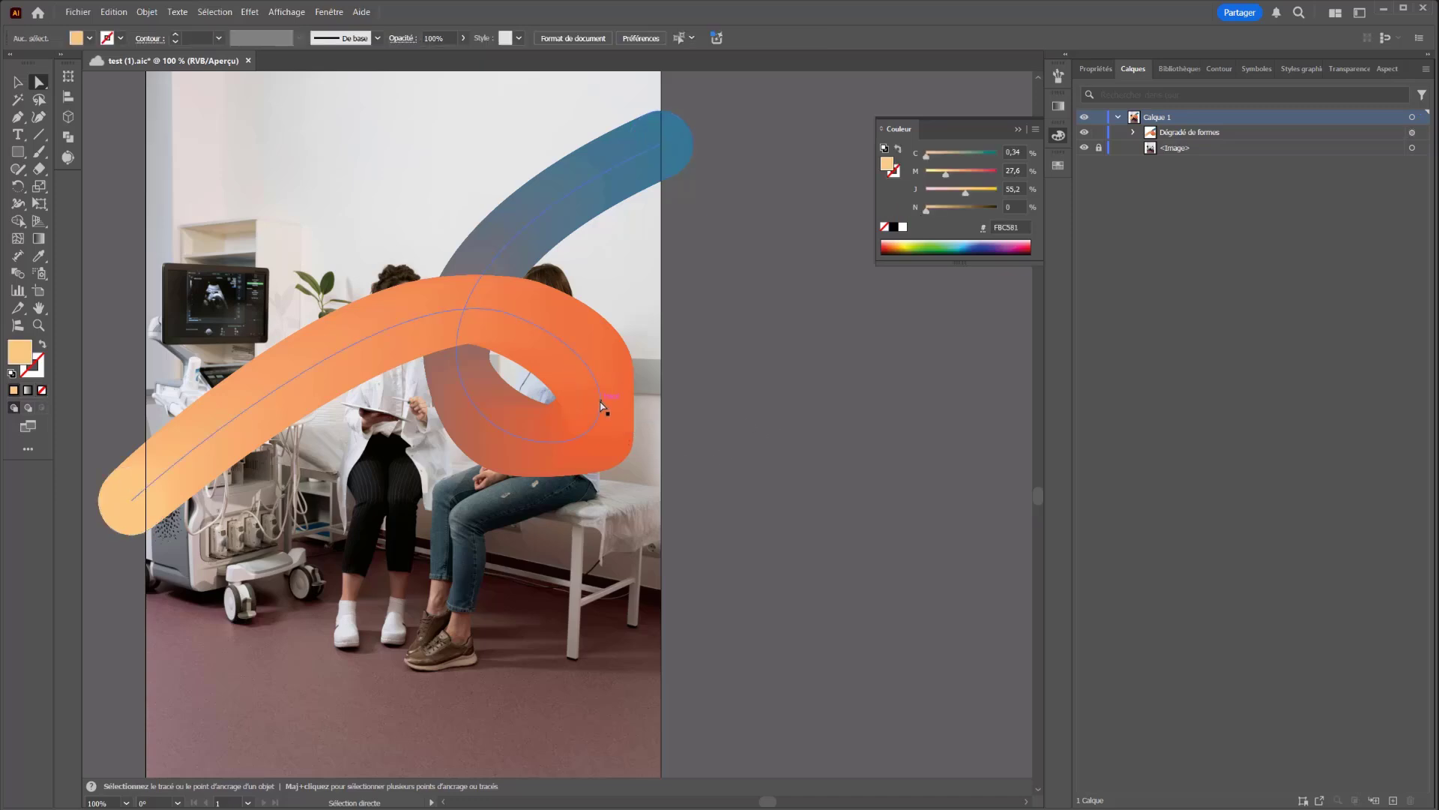
click(601, 404)
click(622, 387)
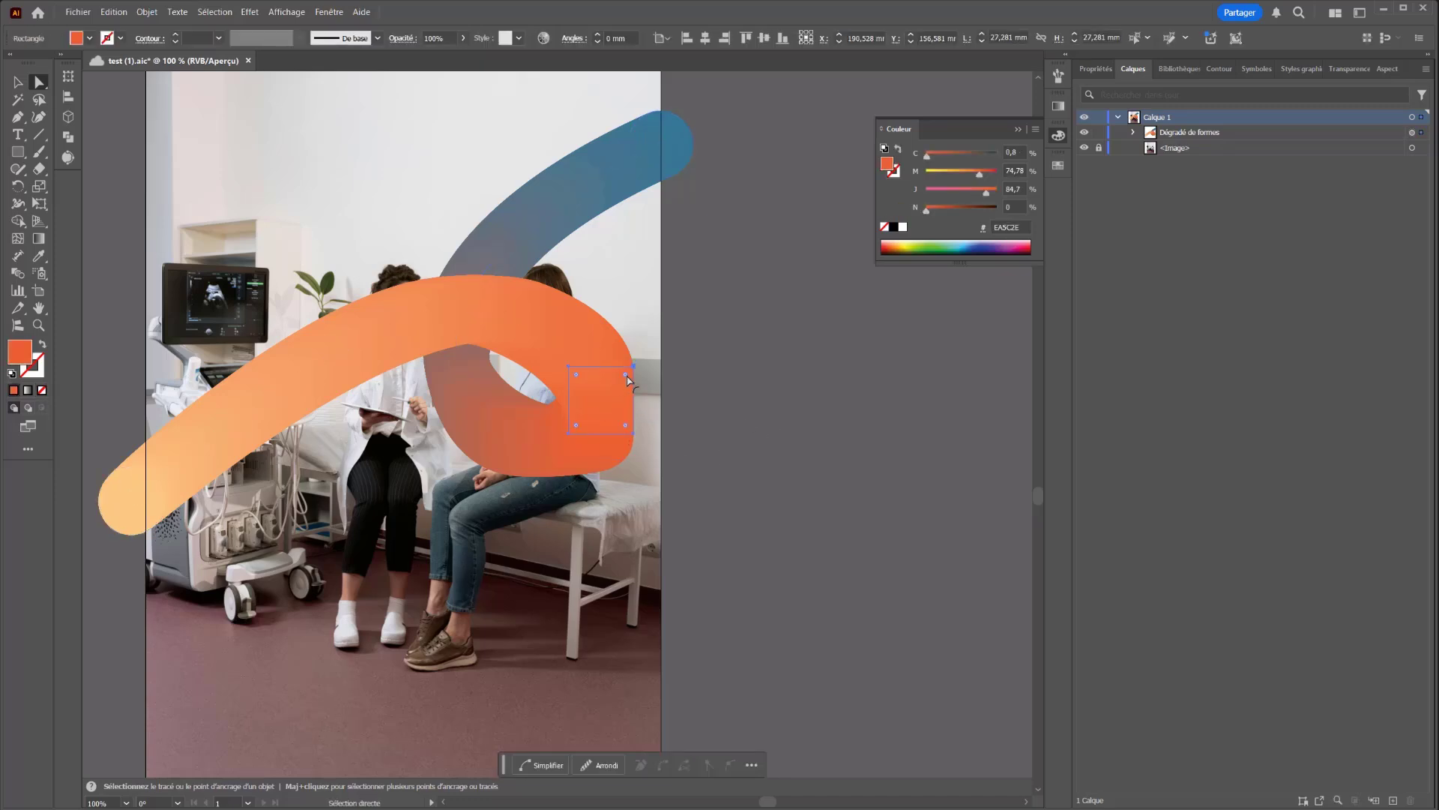
drag(626, 375, 593, 383)
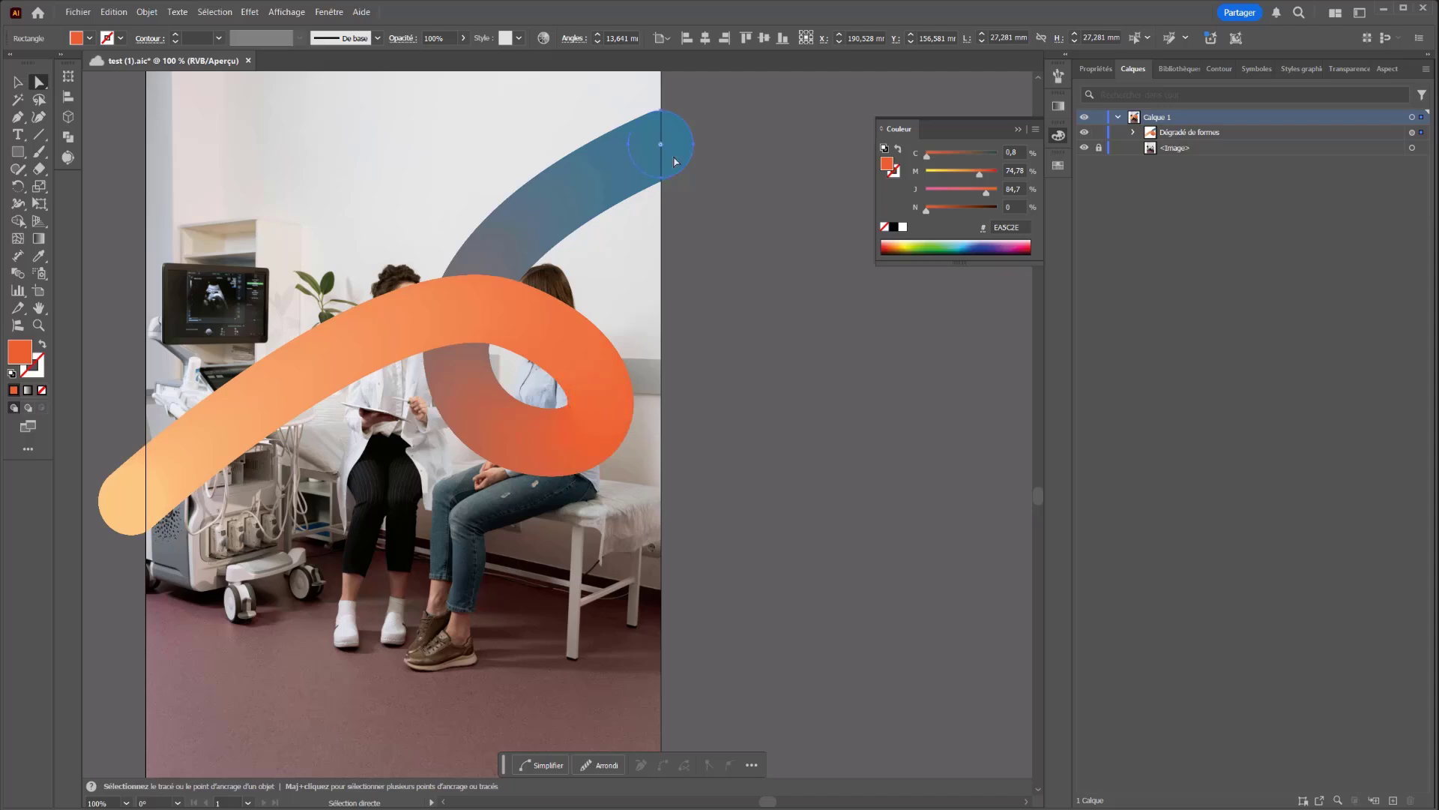
Extend the blue and yellow ribbon ends farther past the photo's edges and move the spine's loop anchors to make the loop wider and rounder
drag(675, 161, 708, 161)
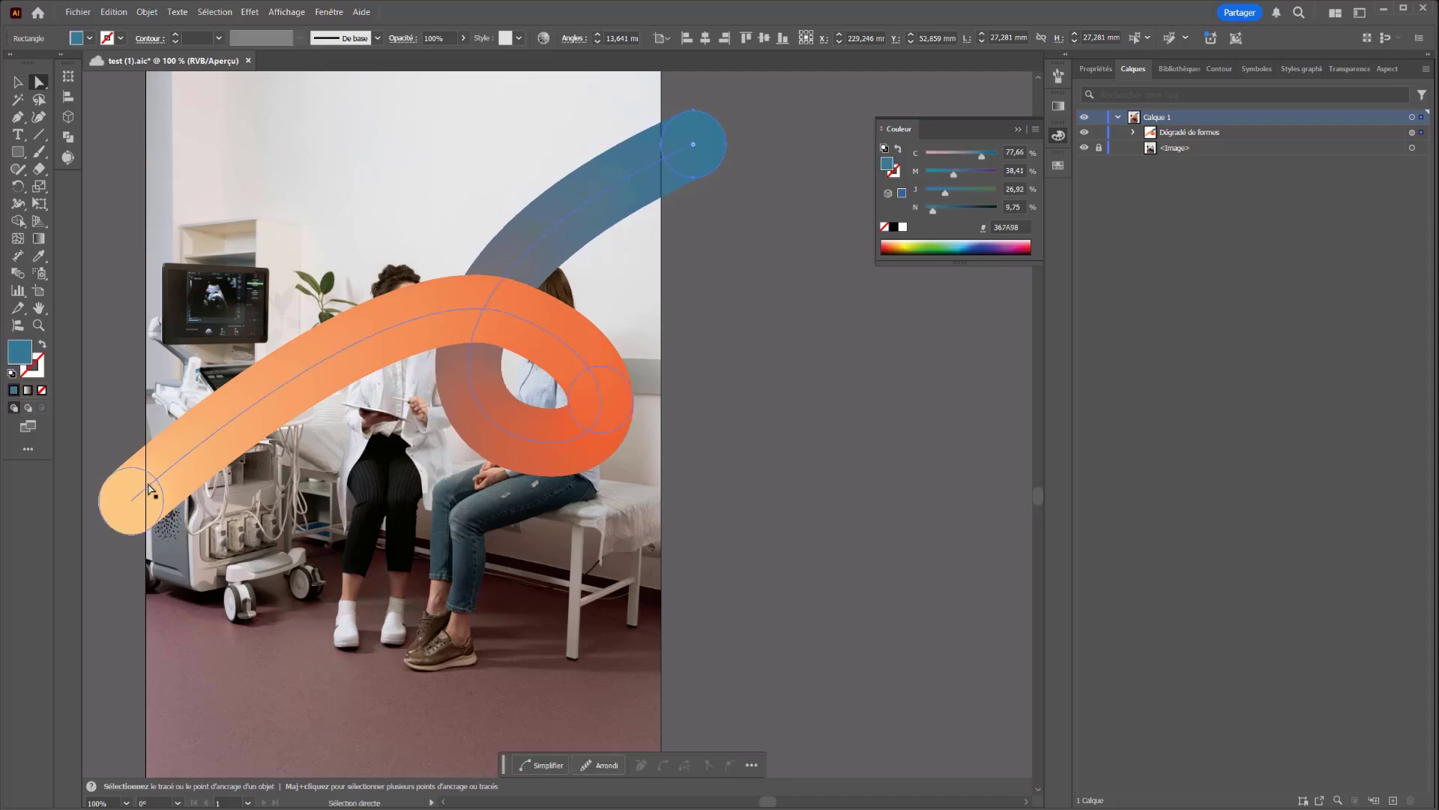
drag(138, 503, 127, 518)
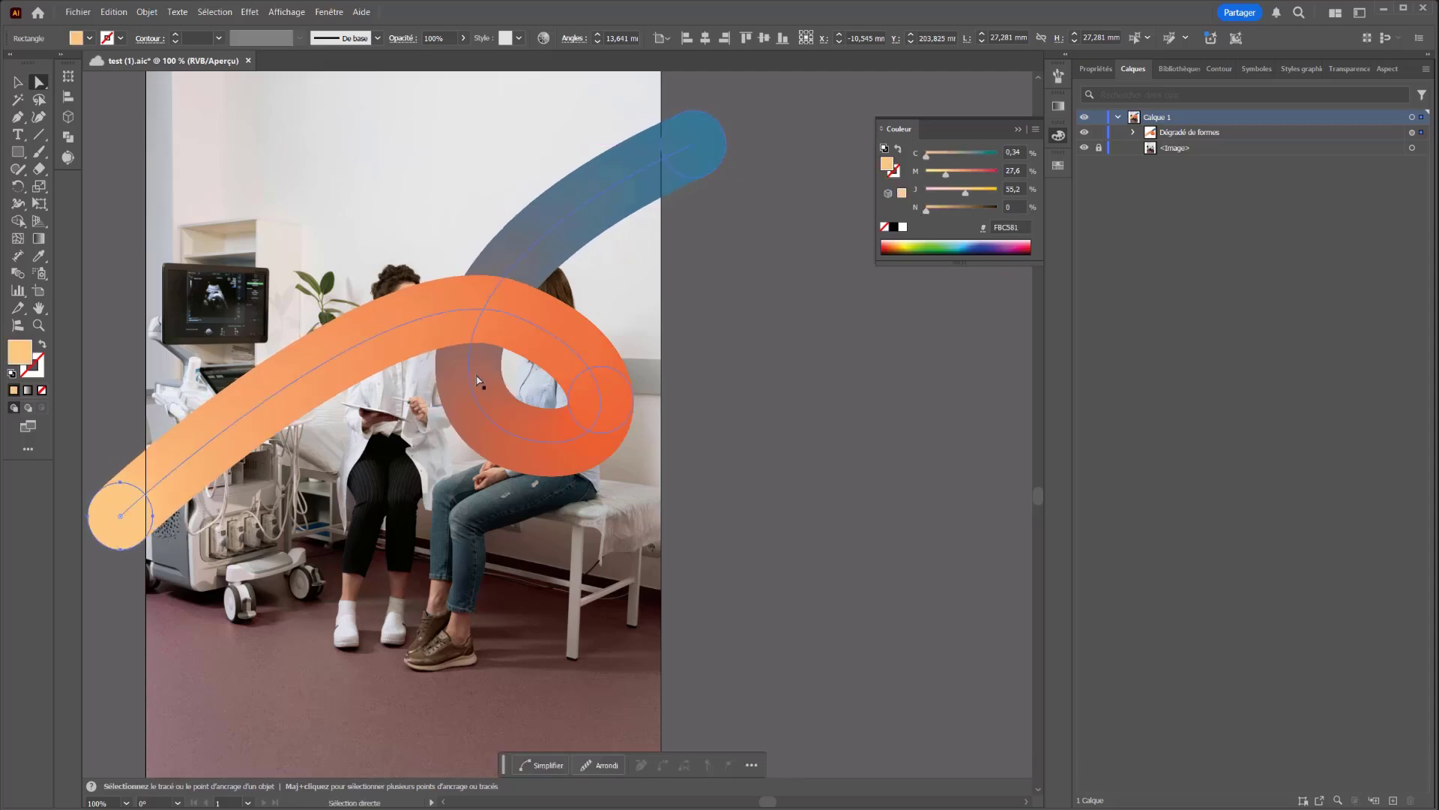
click(597, 426)
click(529, 440)
drag(528, 440, 511, 465)
drag(500, 453, 506, 447)
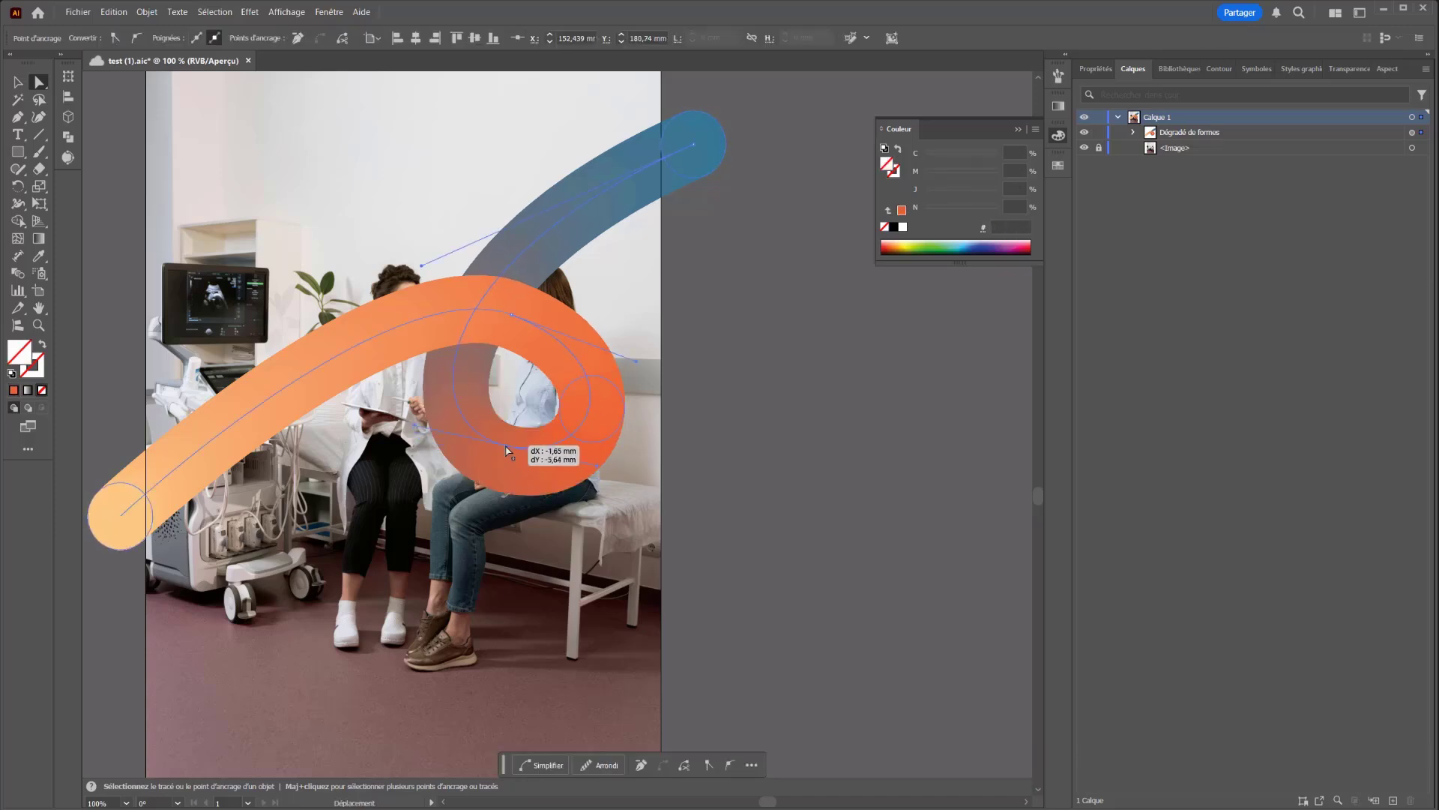
drag(512, 316, 540, 311)
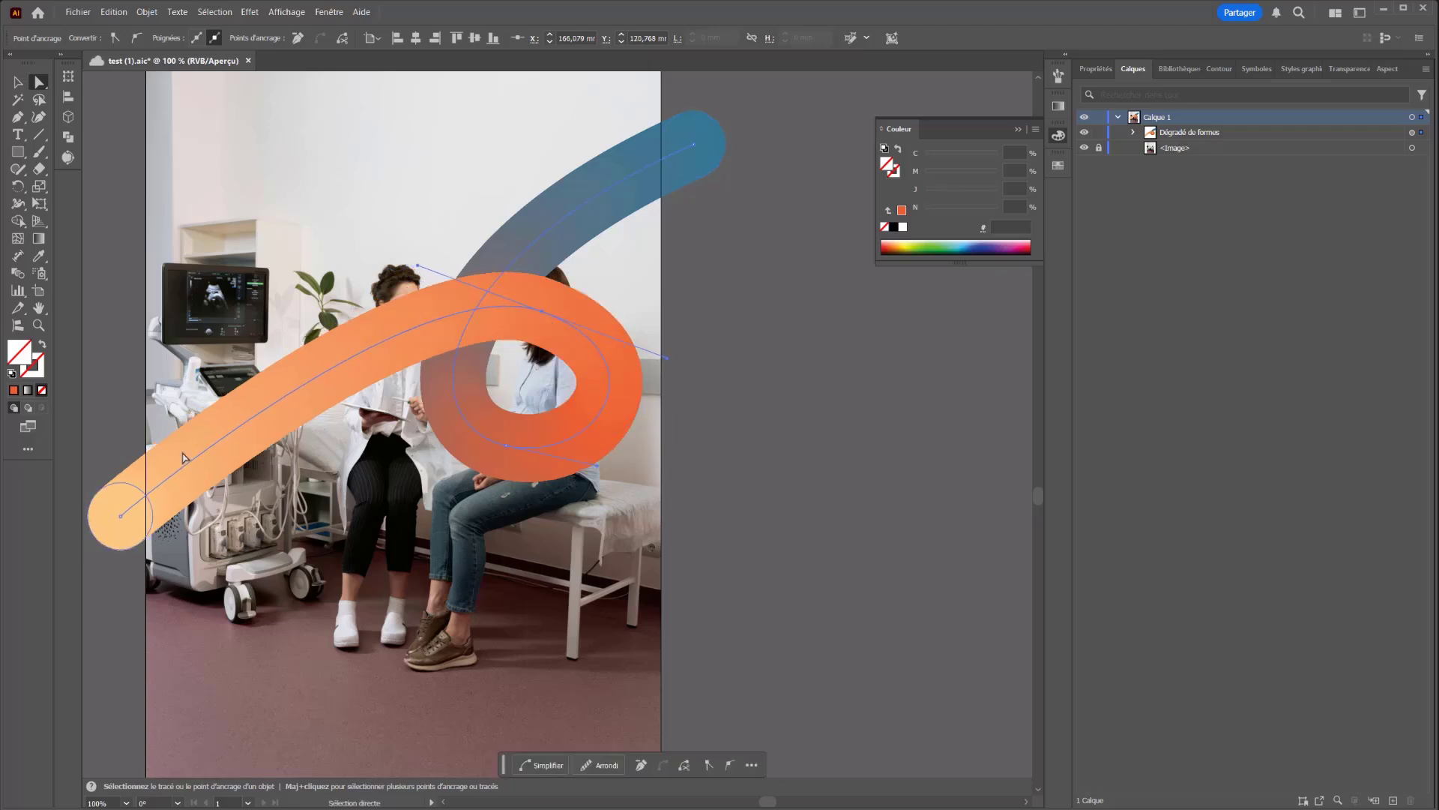
click(482, 684)
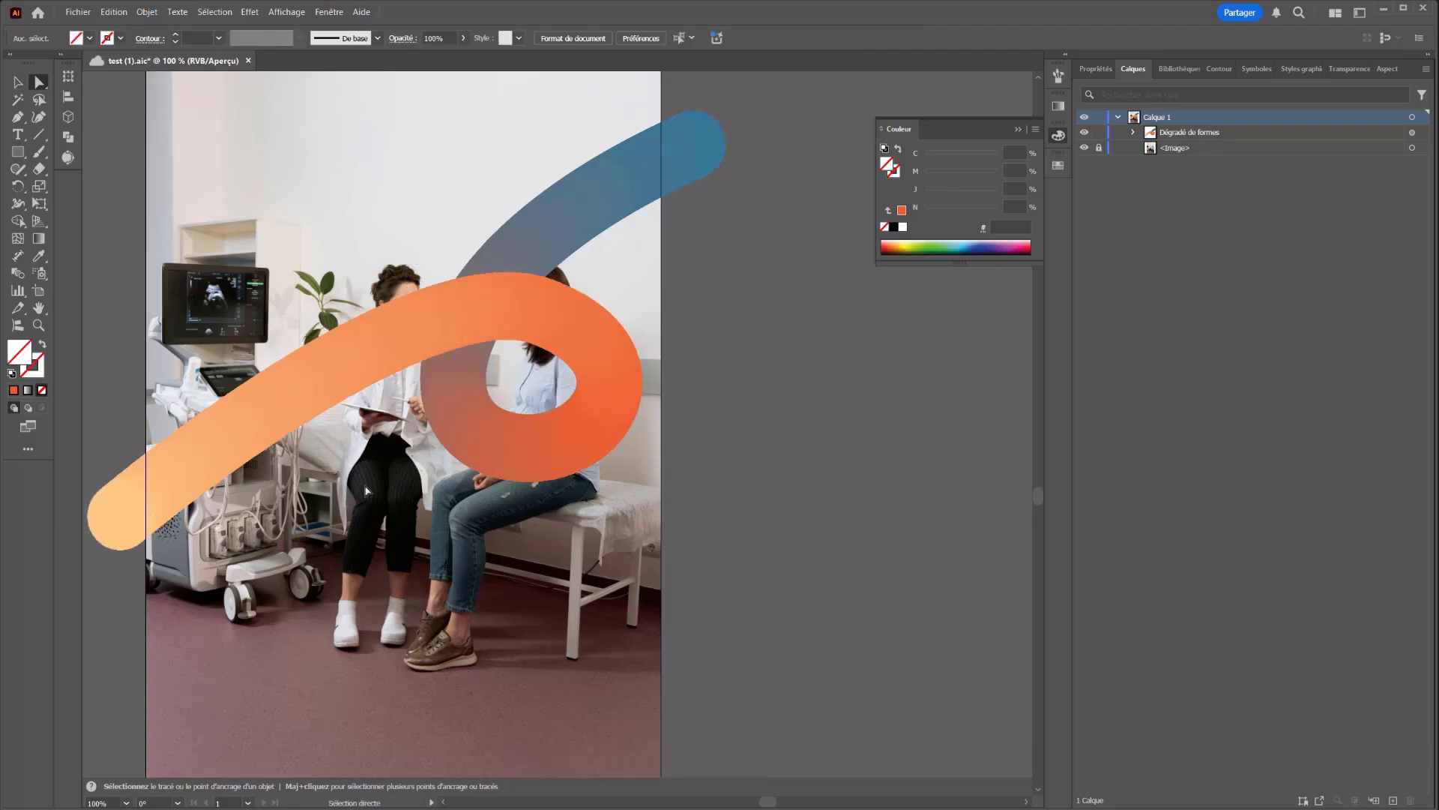
click(1006, 189)
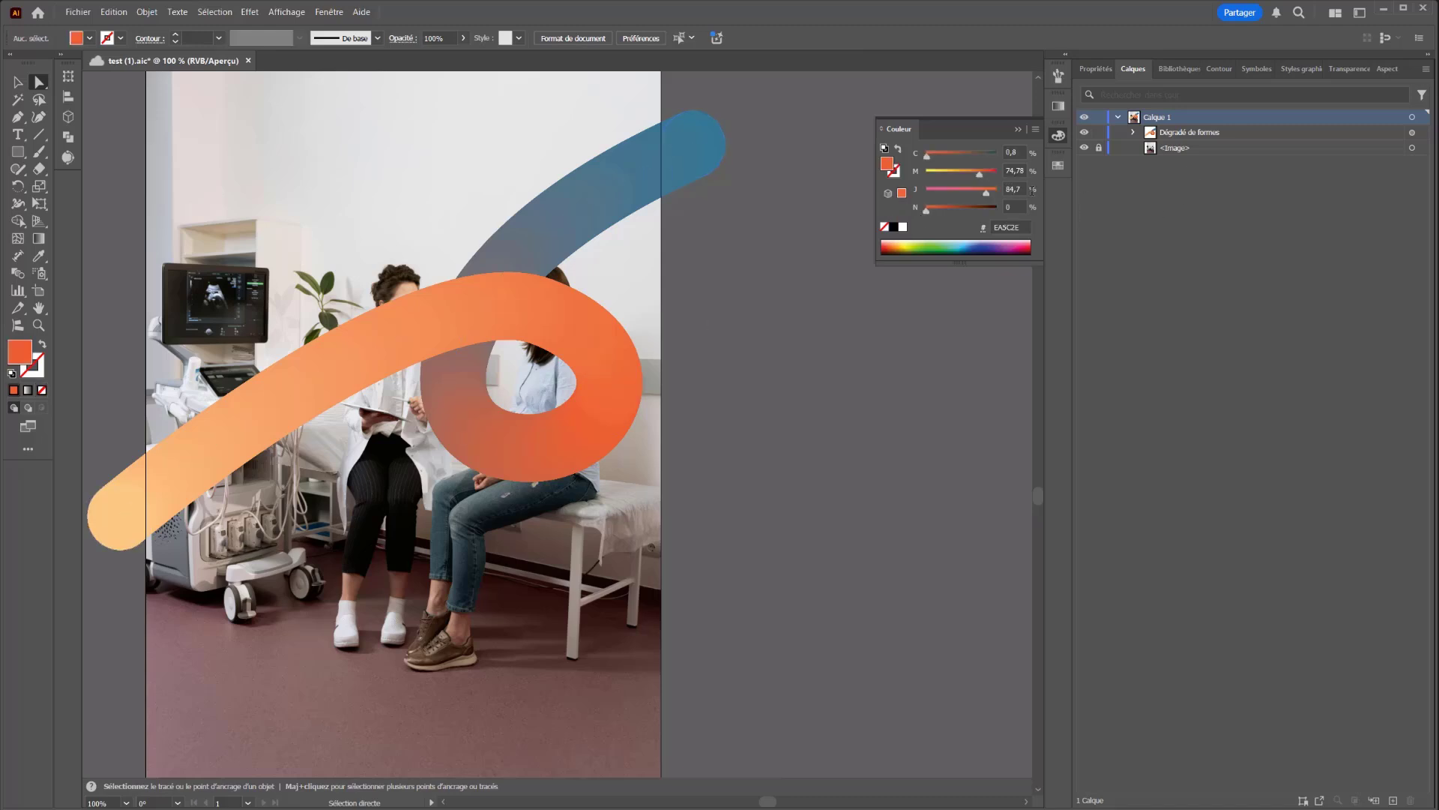
Unlock the photo, duplicate it, and stack the copy above the blend
click(1110, 152)
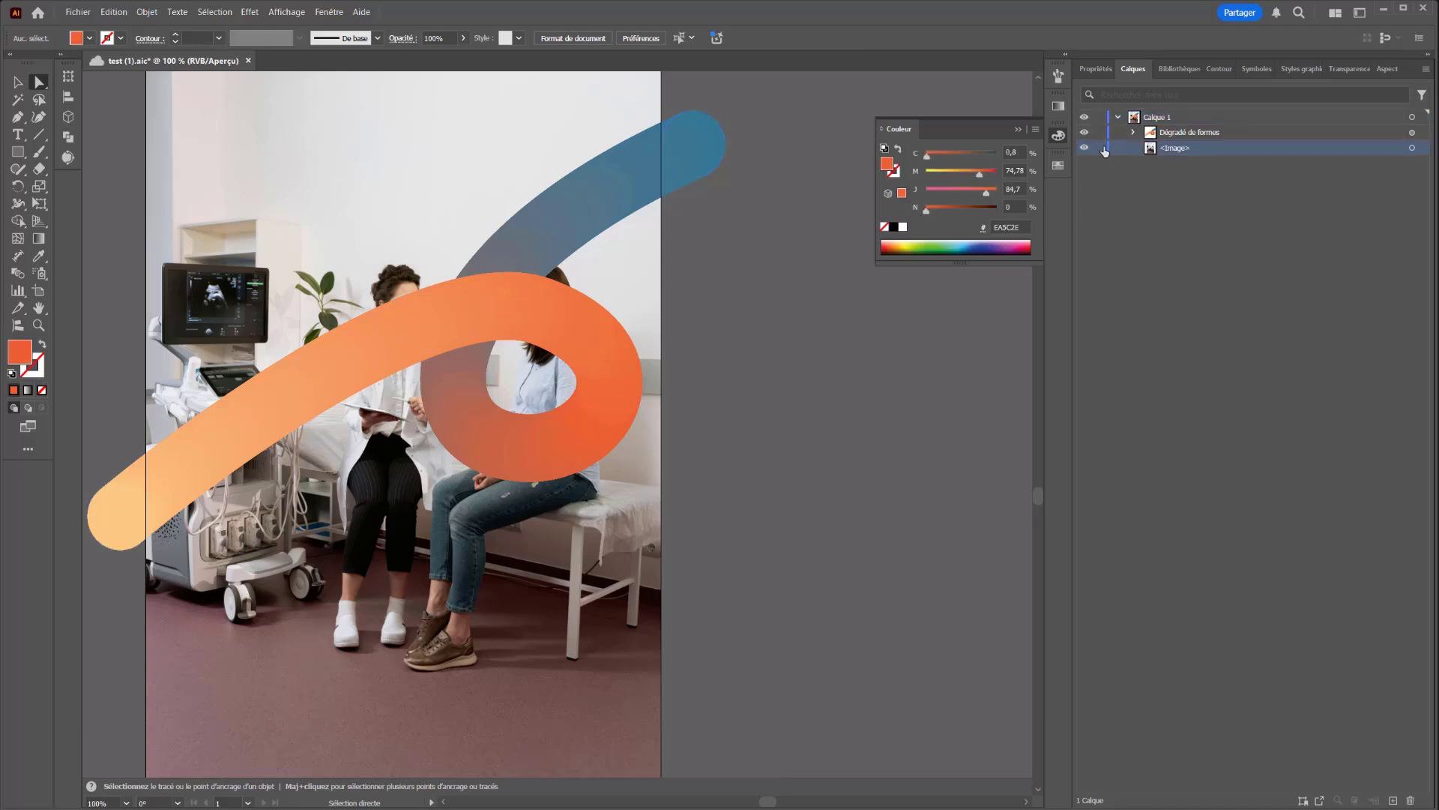
click(1084, 132)
click(1085, 133)
drag(1175, 147, 1224, 306)
drag(1412, 807, 1394, 800)
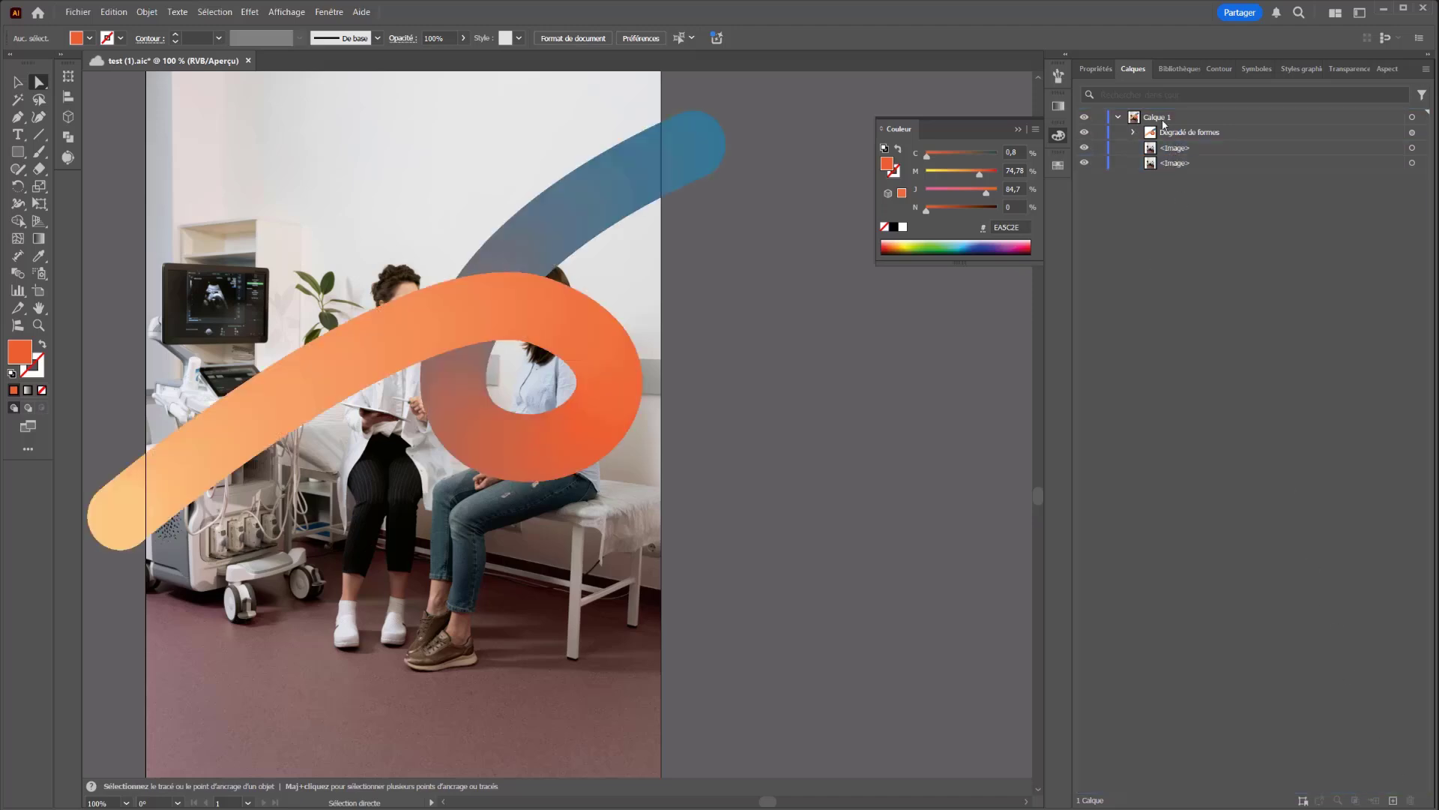
drag(1169, 148, 1162, 126)
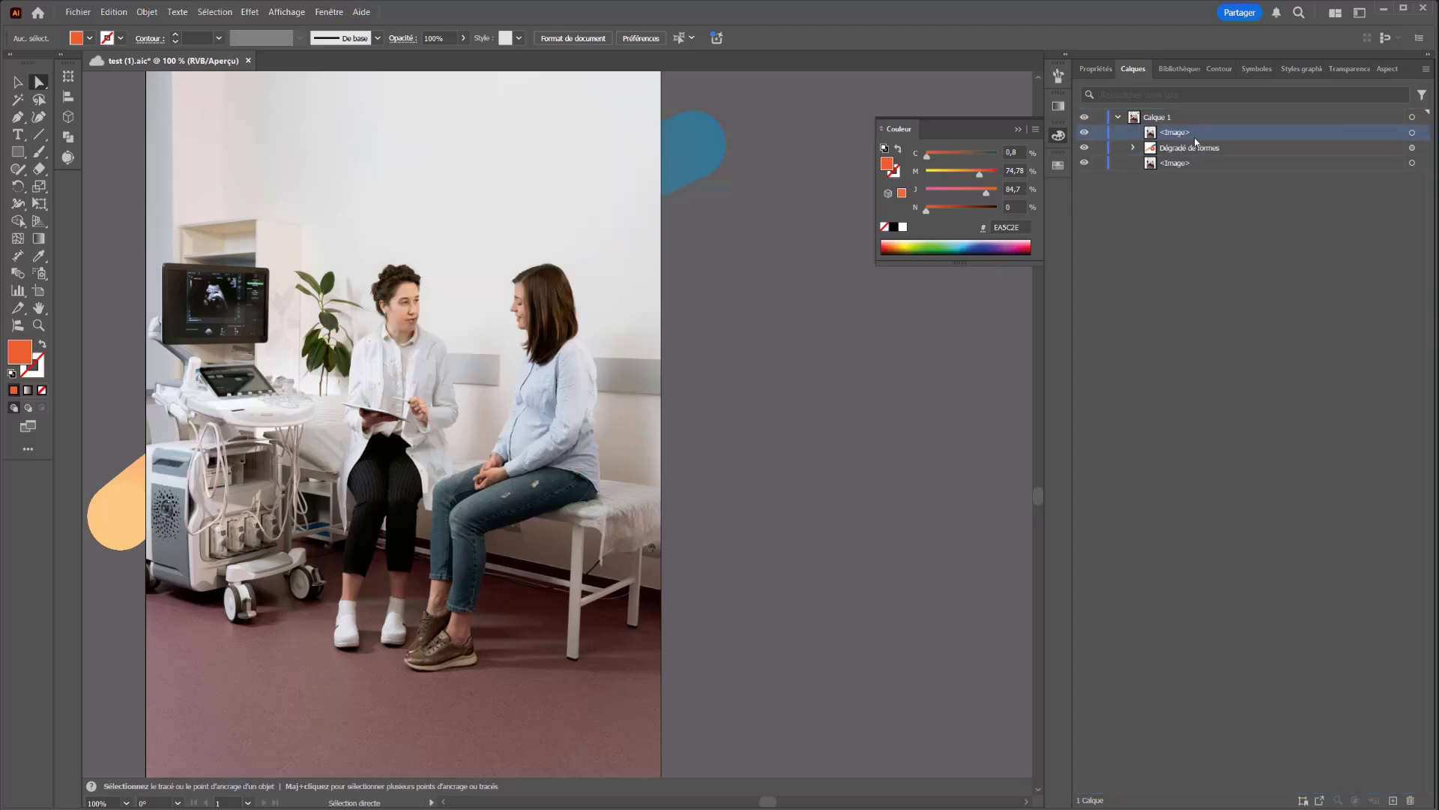
Lower the opacity of the upper photo copy to 33% so the ribbon shows through around the two women
click(1352, 70)
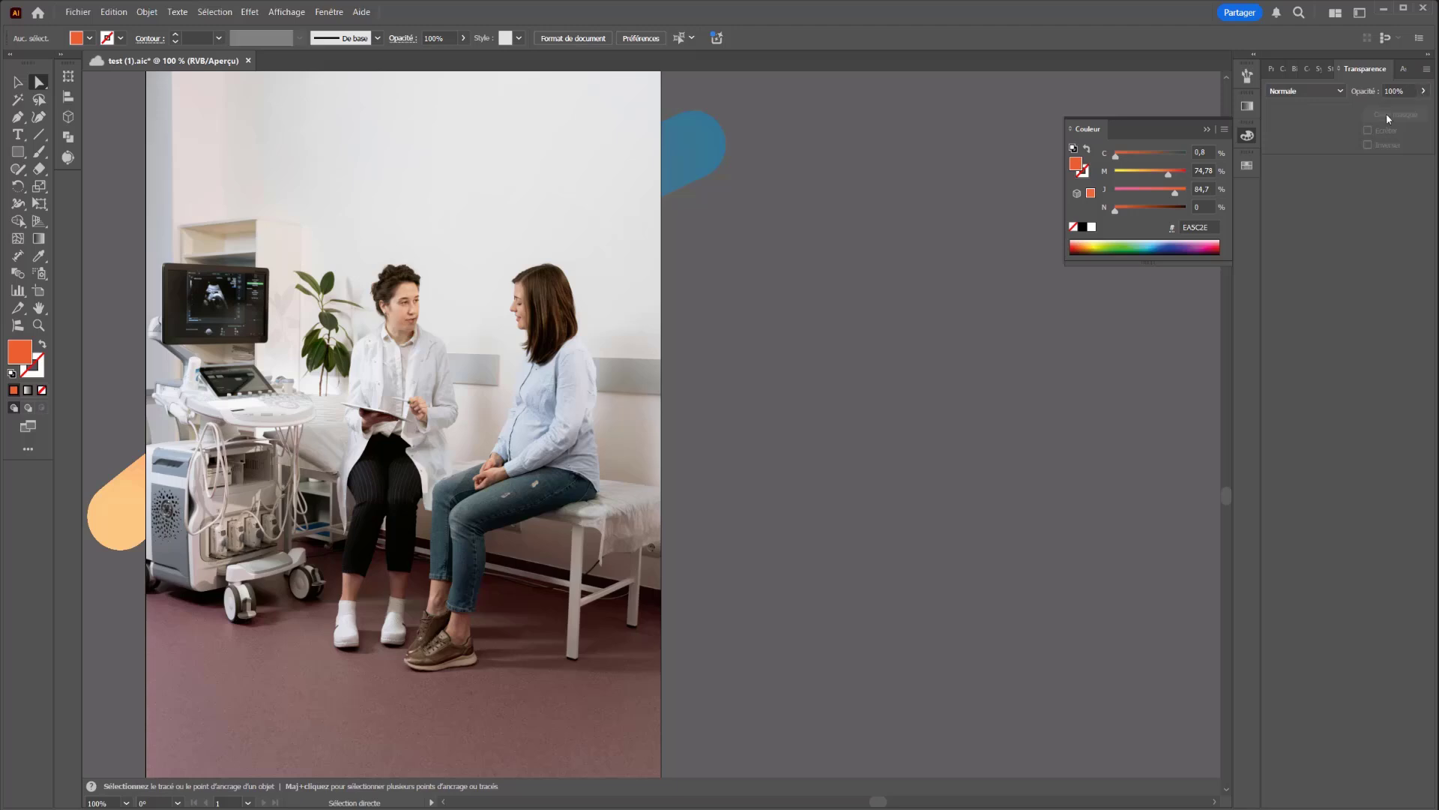
click(1423, 92)
click(632, 234)
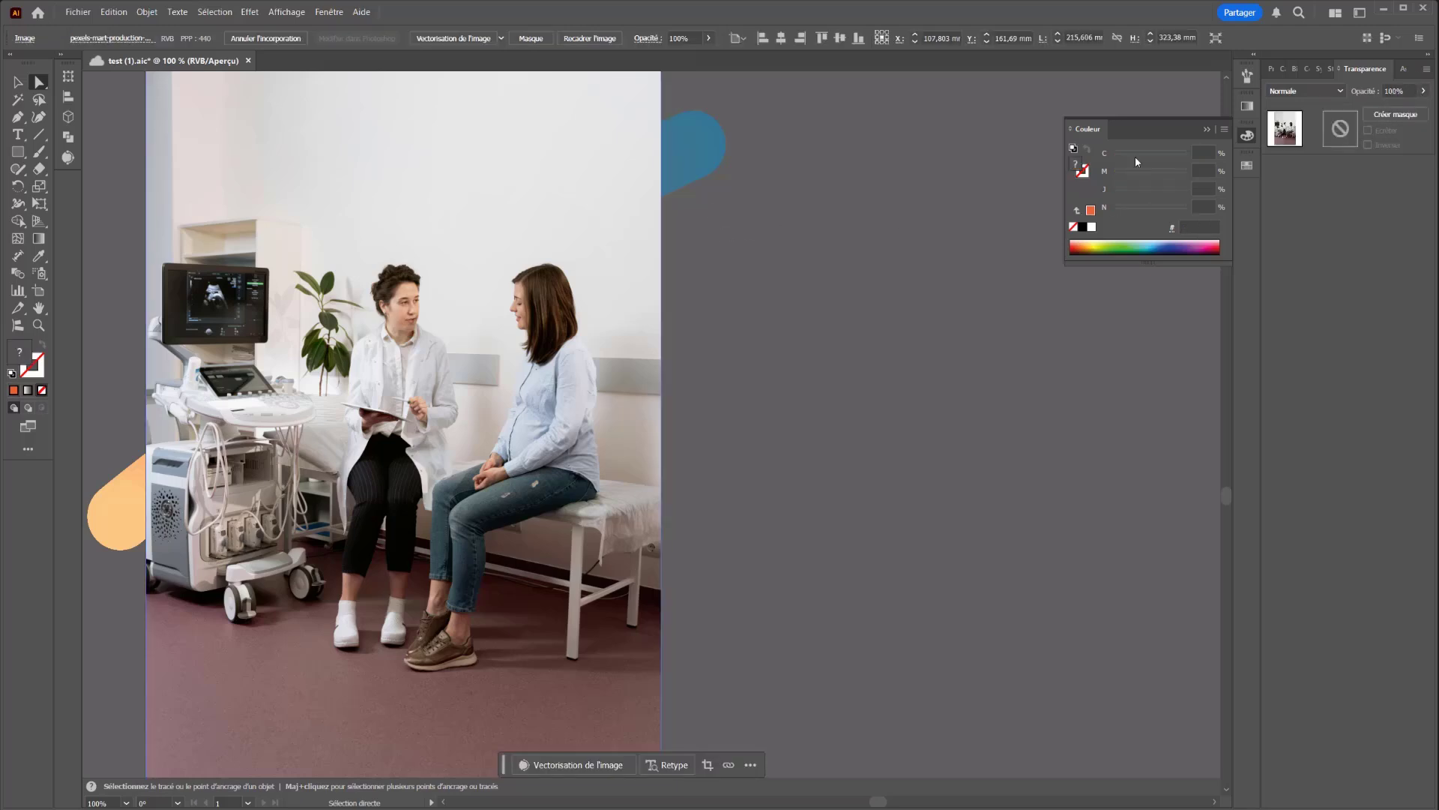
click(1424, 92)
drag(1422, 108, 1387, 109)
scroll(420, 328, up, 3)
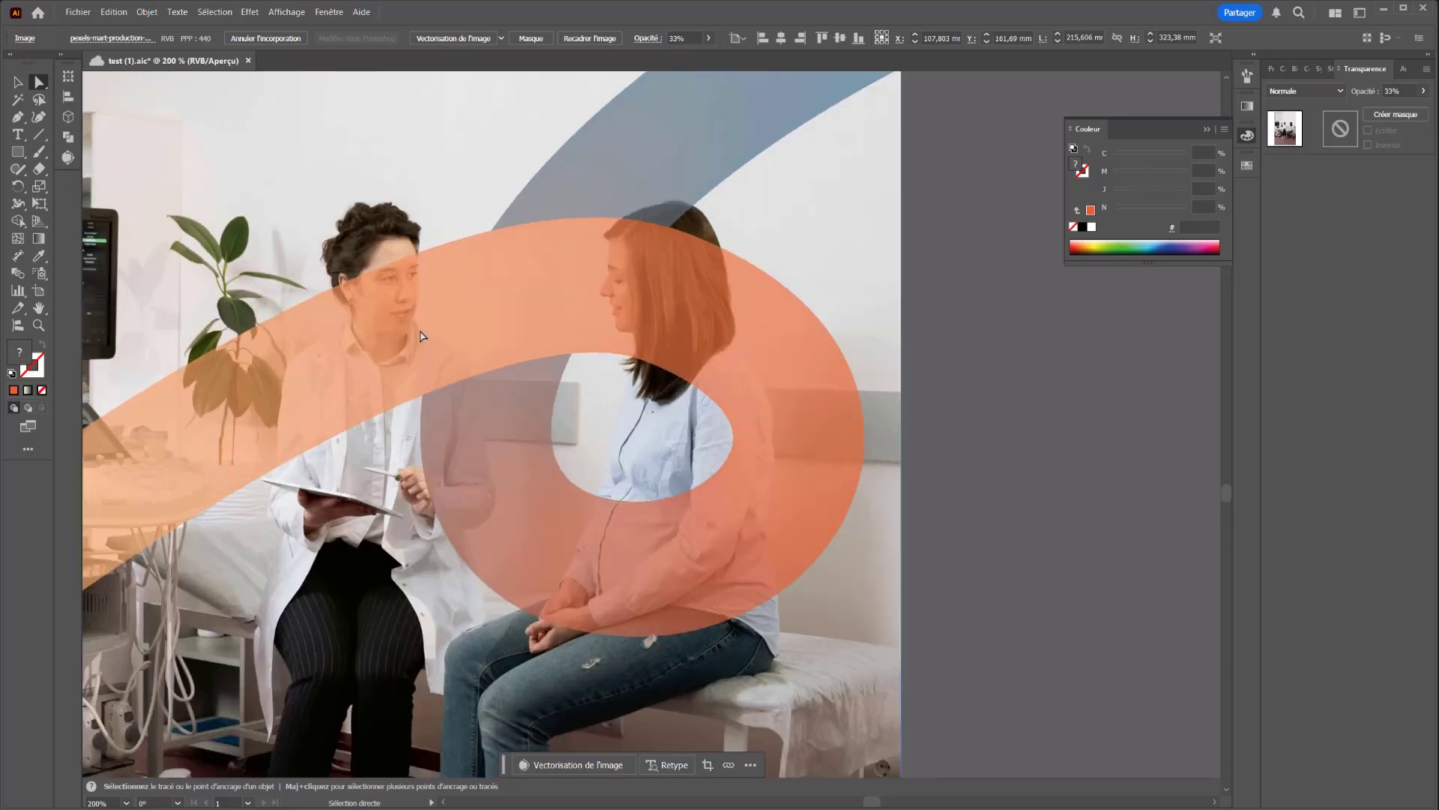
Start a Pen path at the clinician's sleeve just above the tablet, swapping the colours to no fill and an orange stroke
scroll(420, 332, down, 1)
click(18, 118)
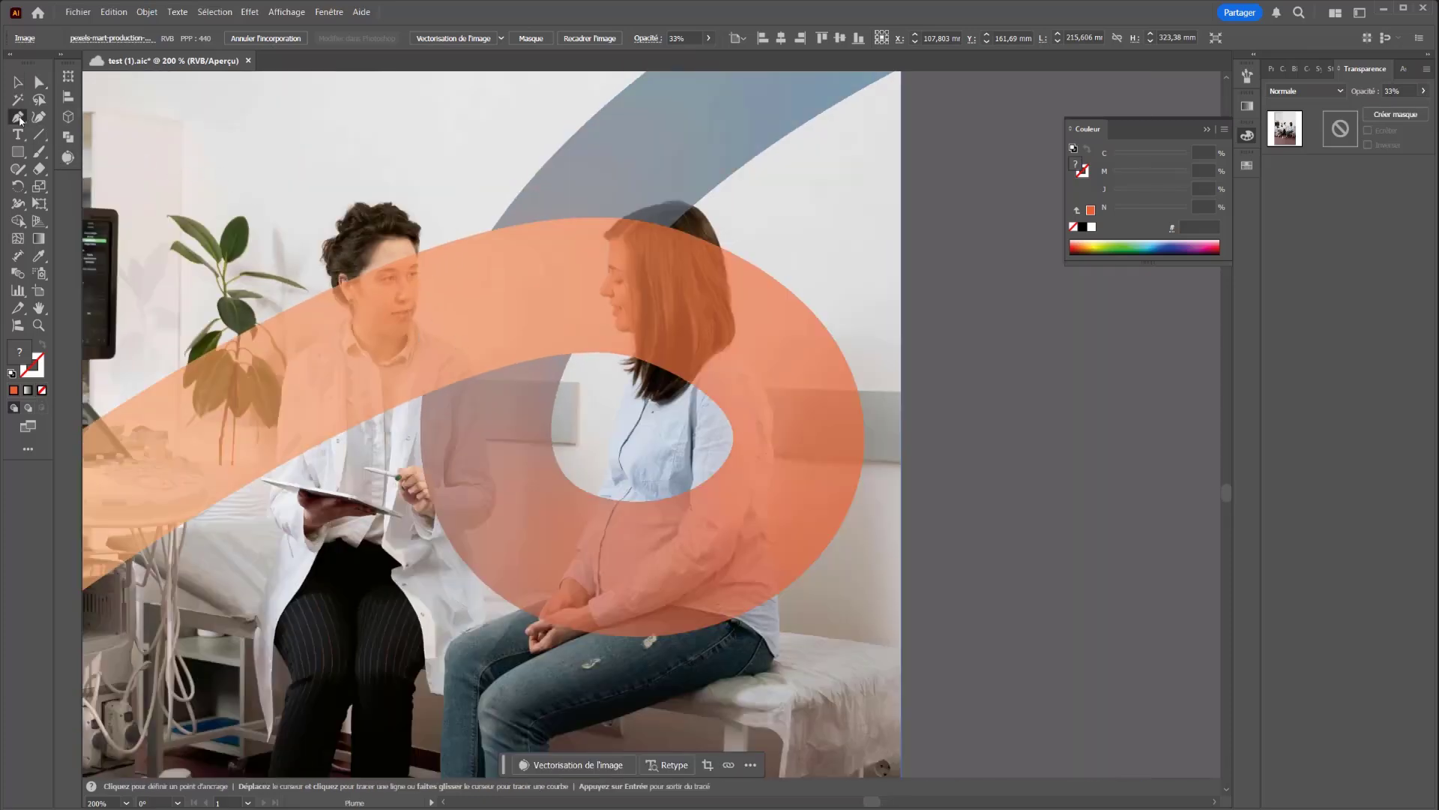
scroll(327, 373, up, 2)
scroll(327, 373, down, 2)
scroll(327, 374, up, 1)
scroll(337, 348, up, 1)
scroll(276, 370, down, 1)
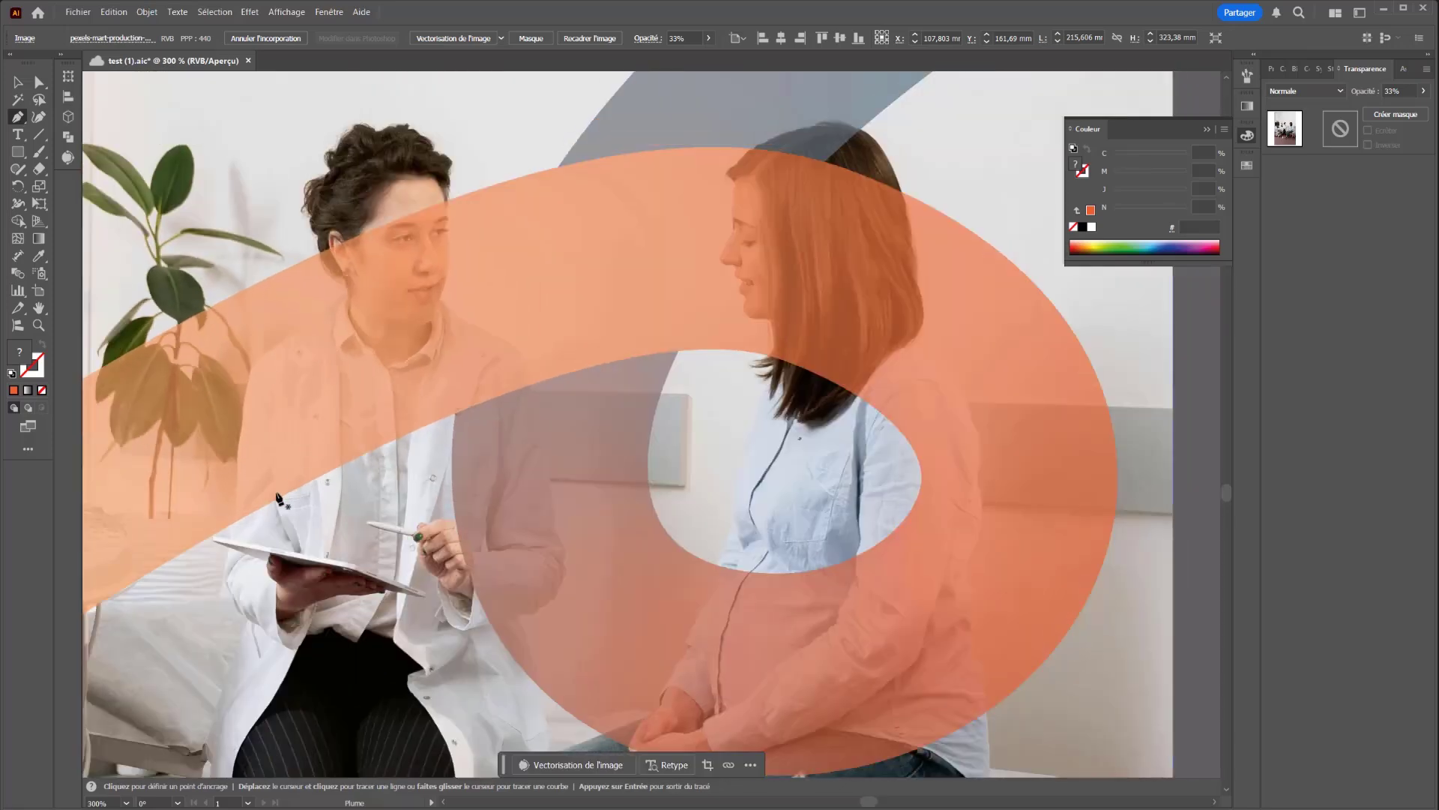
click(232, 533)
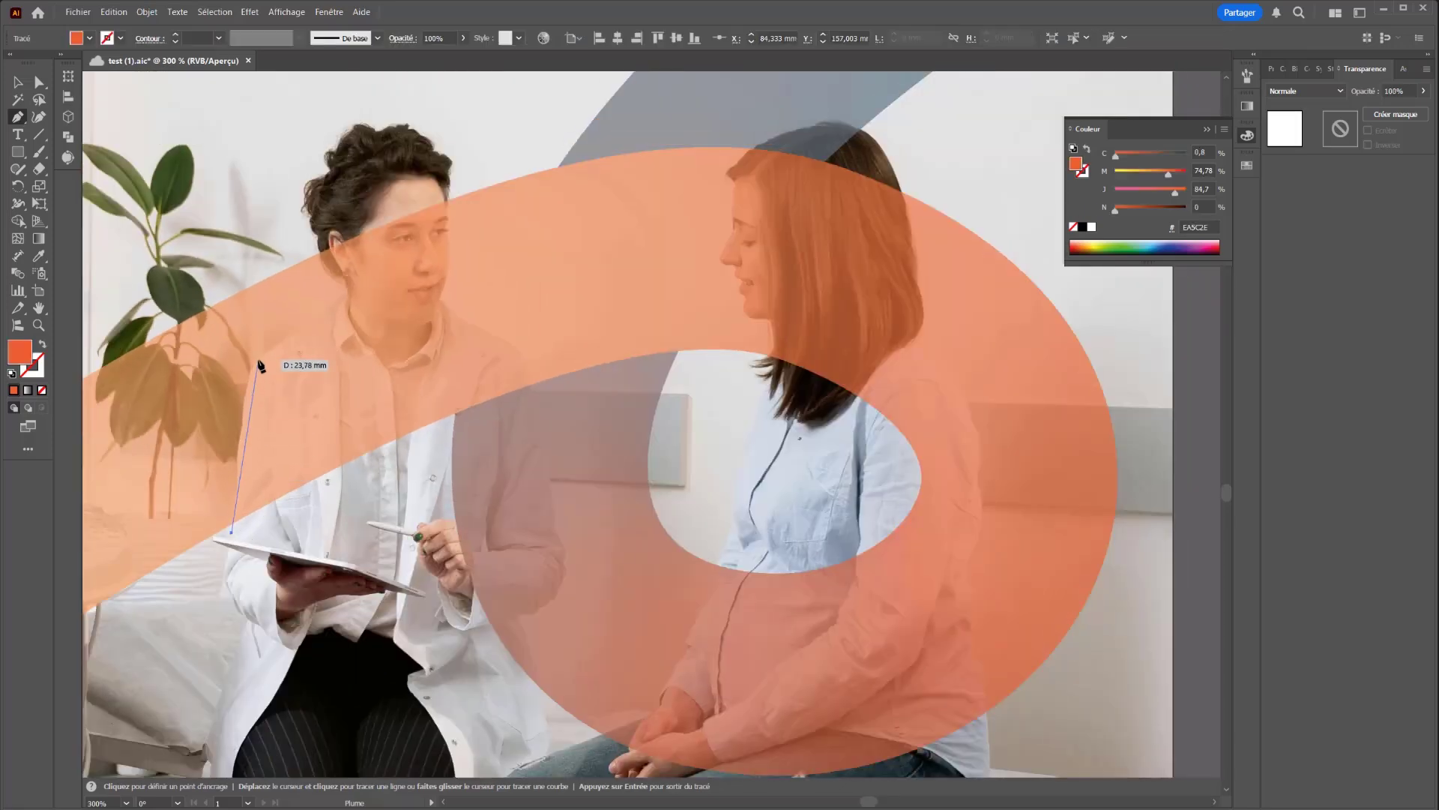
drag(259, 360, 281, 326)
key(ctrl+z)
scroll(252, 443, up, 1)
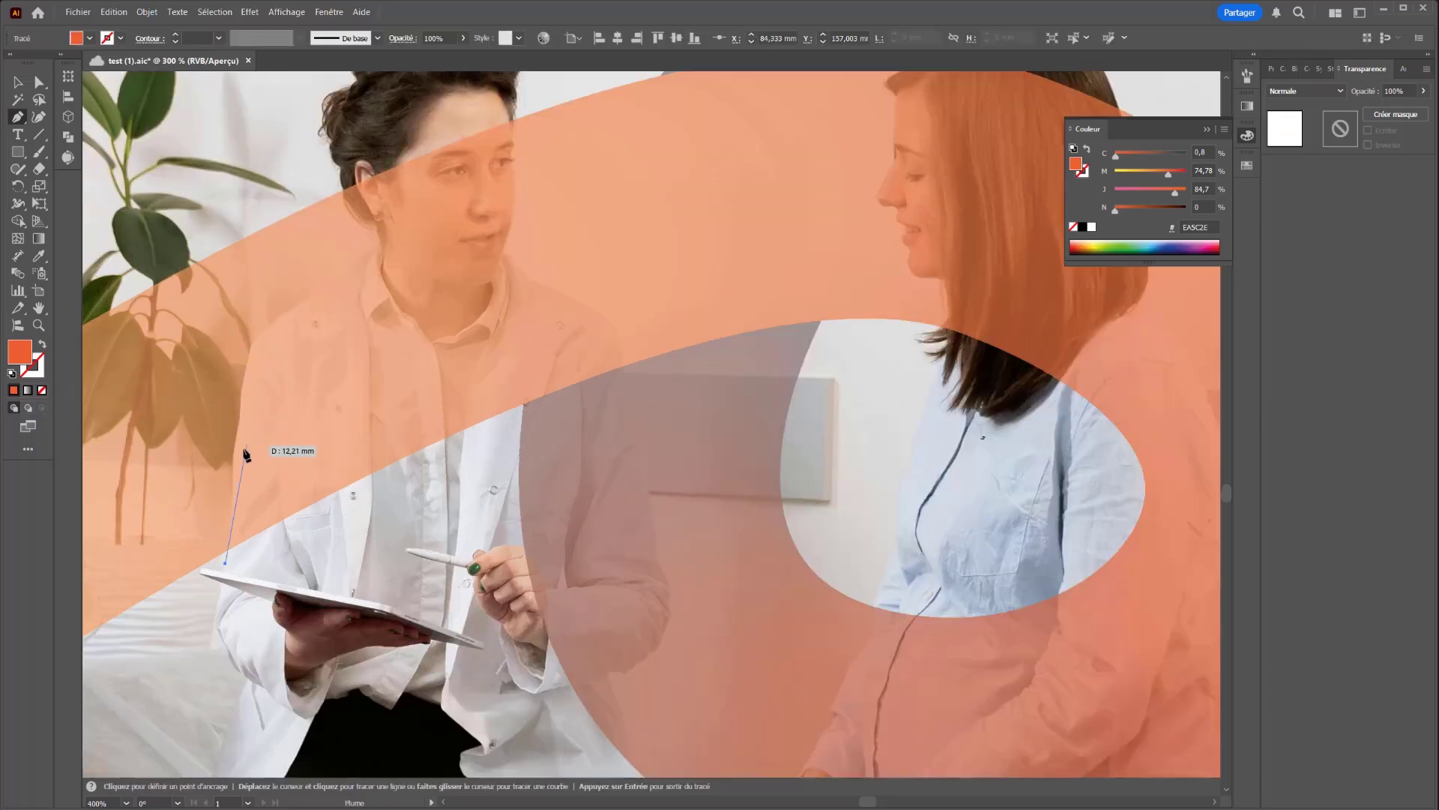
click(44, 345)
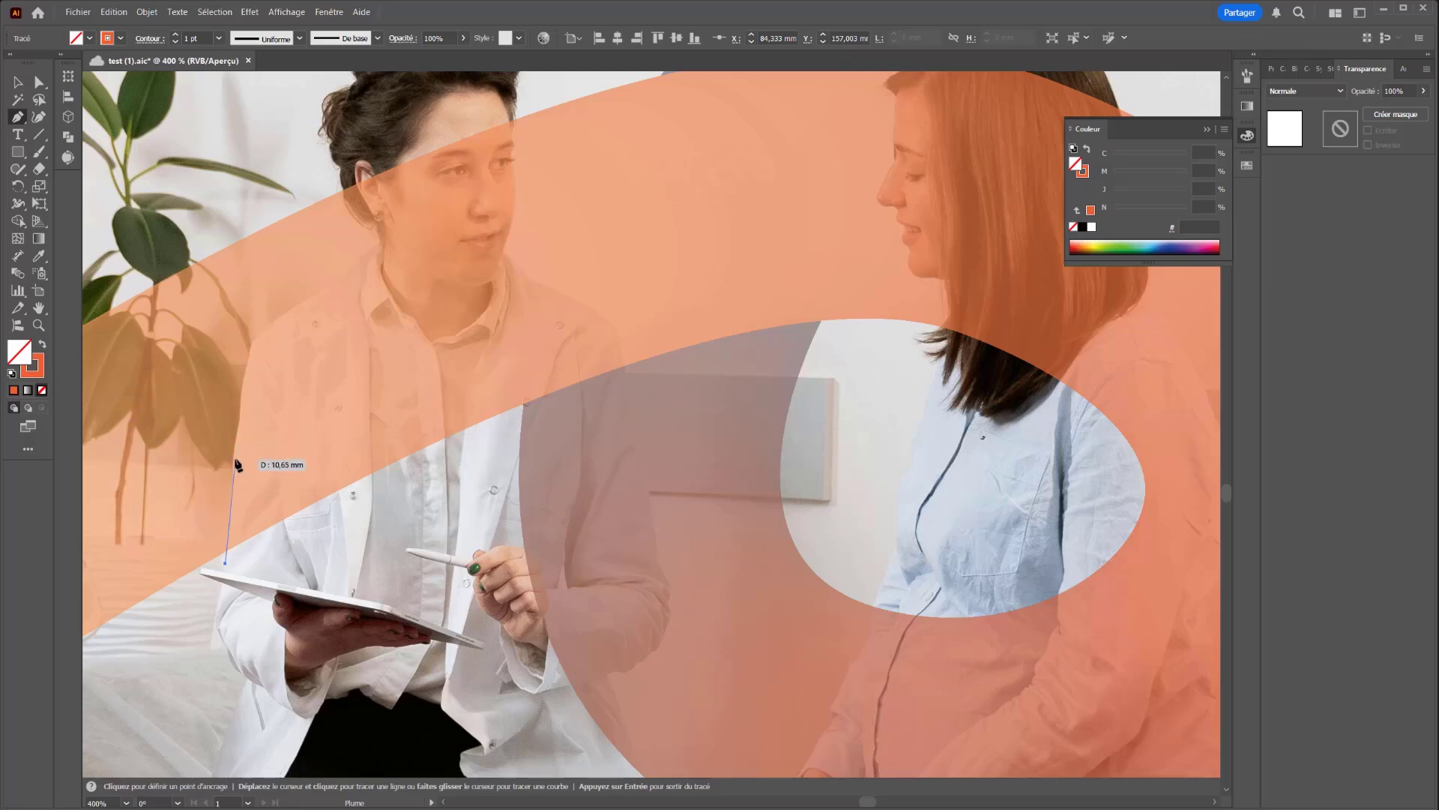
Trace the outer edge of the clinician's arm and shoulder up to the base of the neck
click(234, 458)
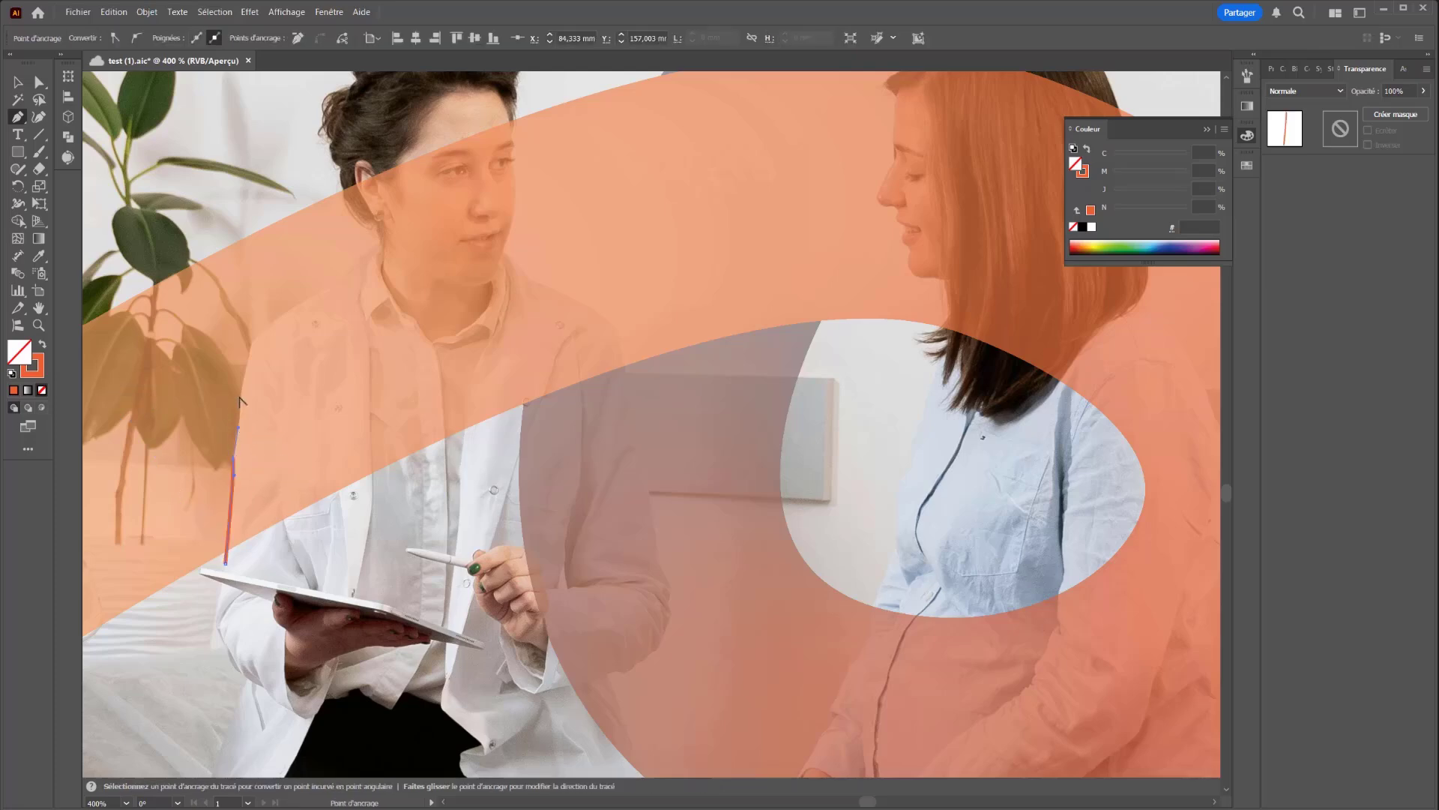
click(241, 389)
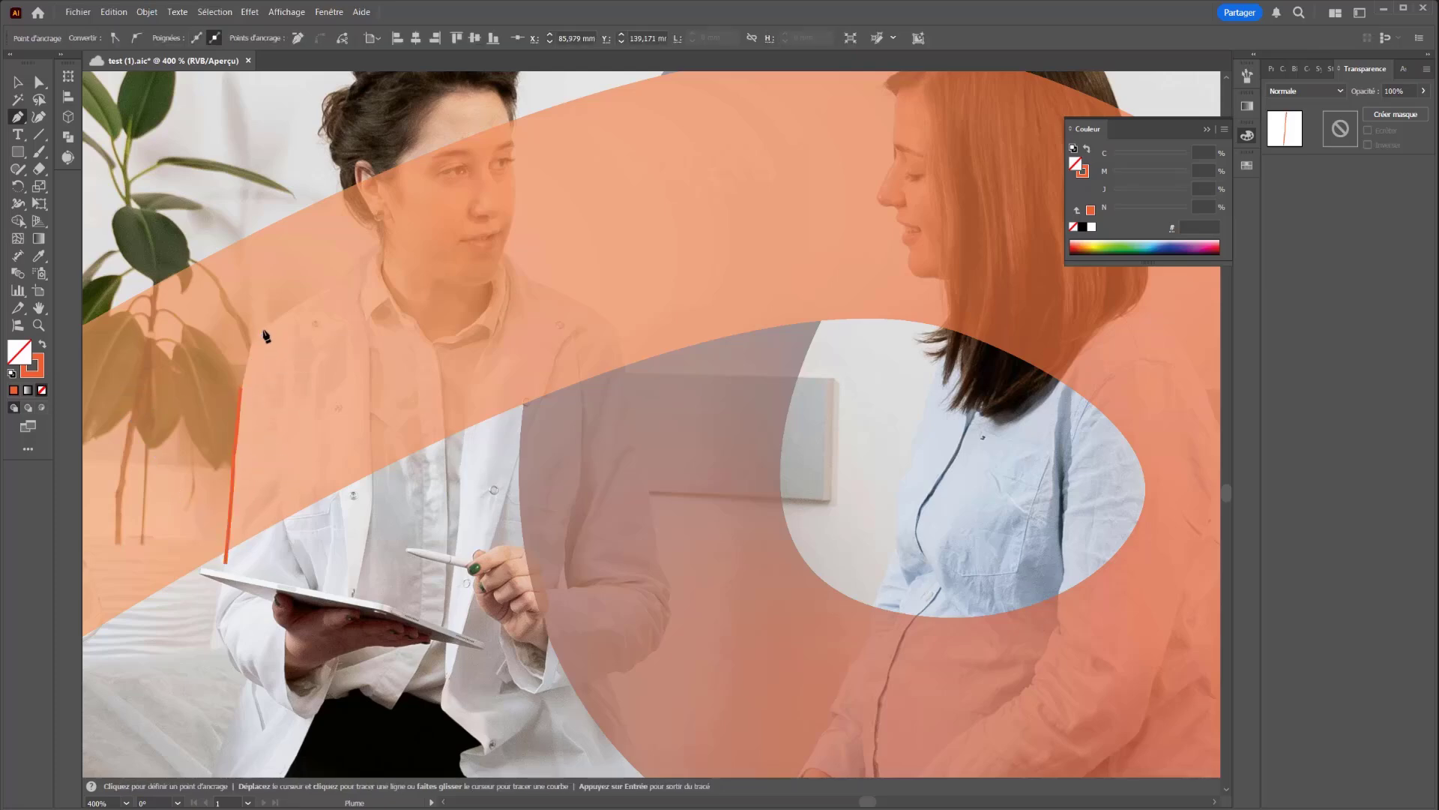
drag(307, 302, 305, 303)
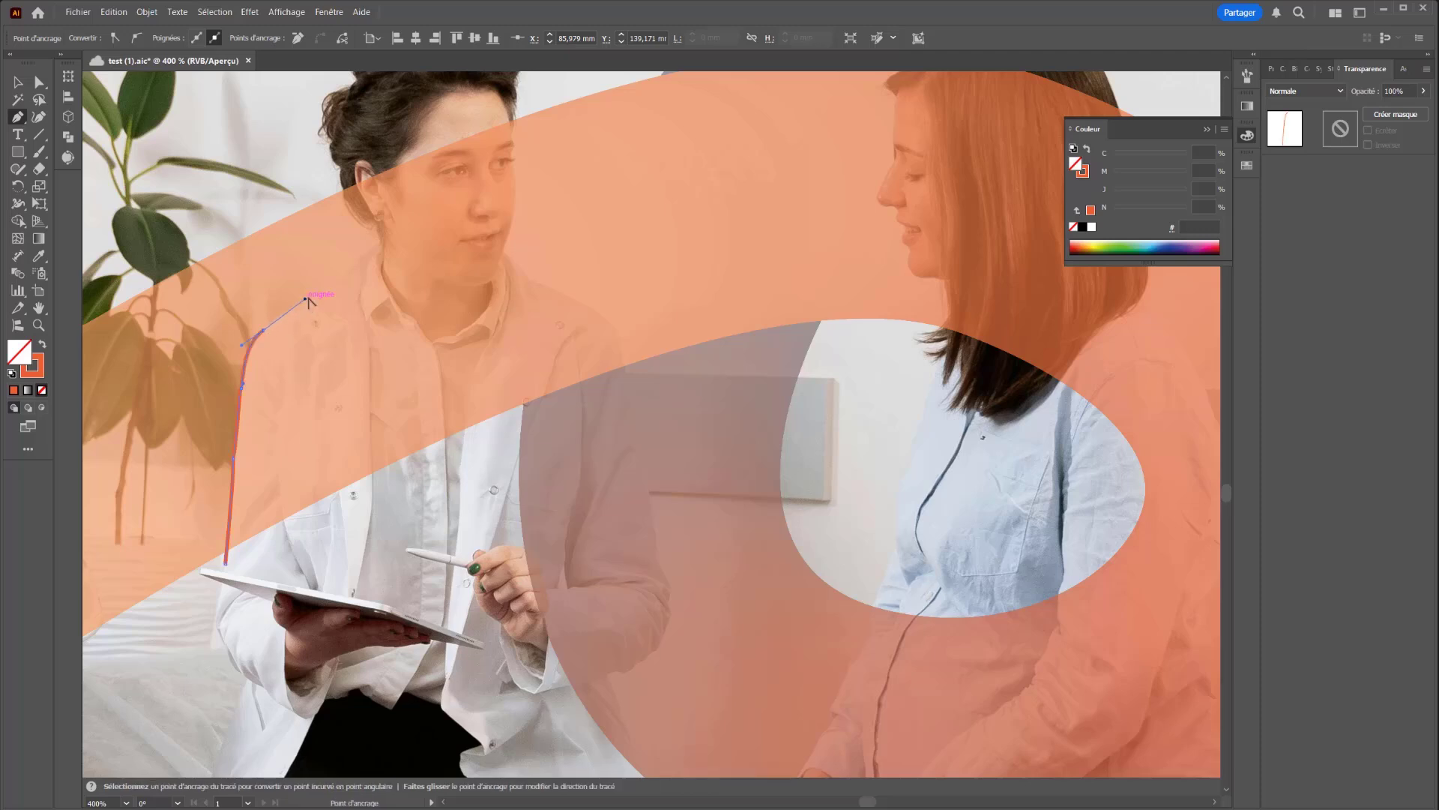
click(330, 287)
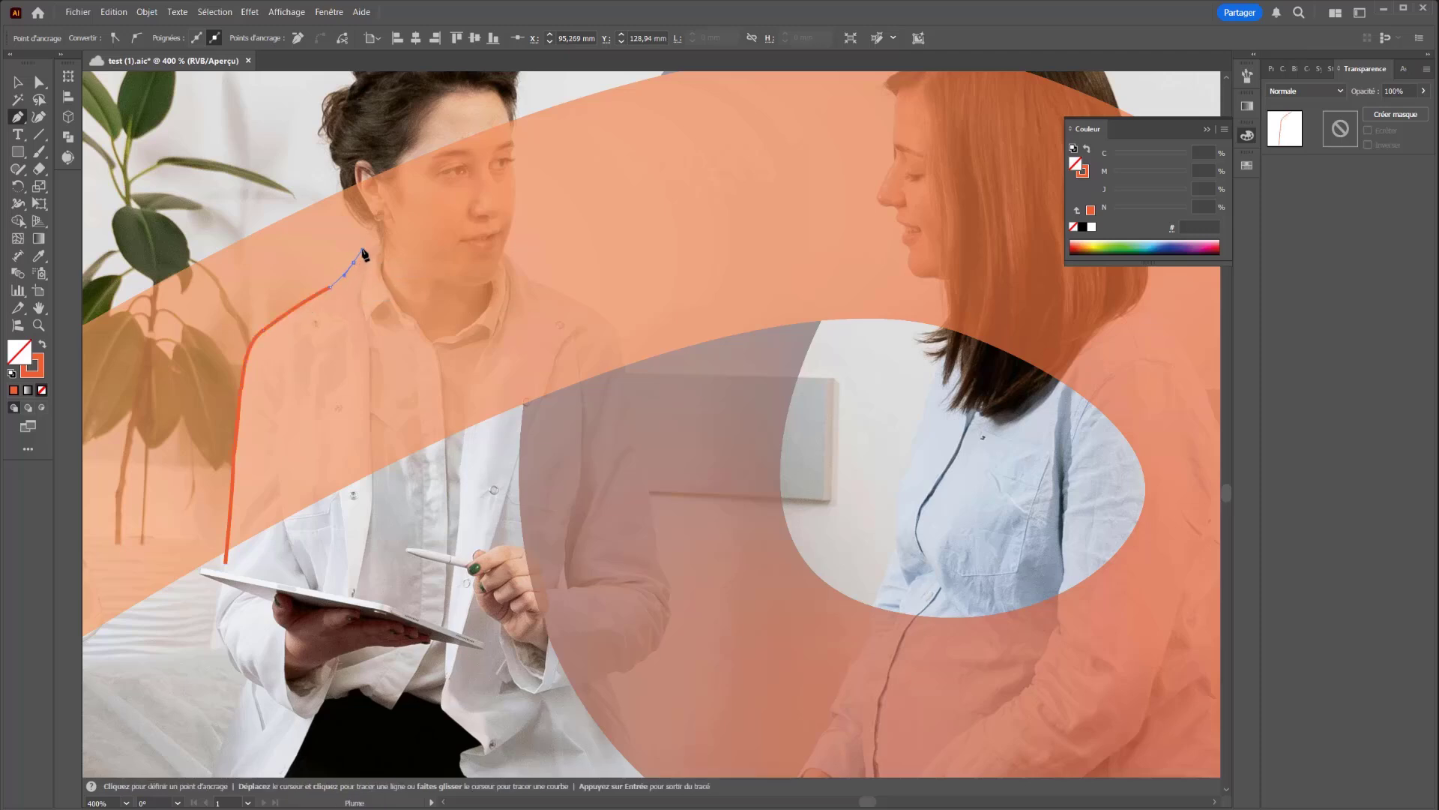
drag(363, 250, 363, 250)
click(379, 243)
click(378, 225)
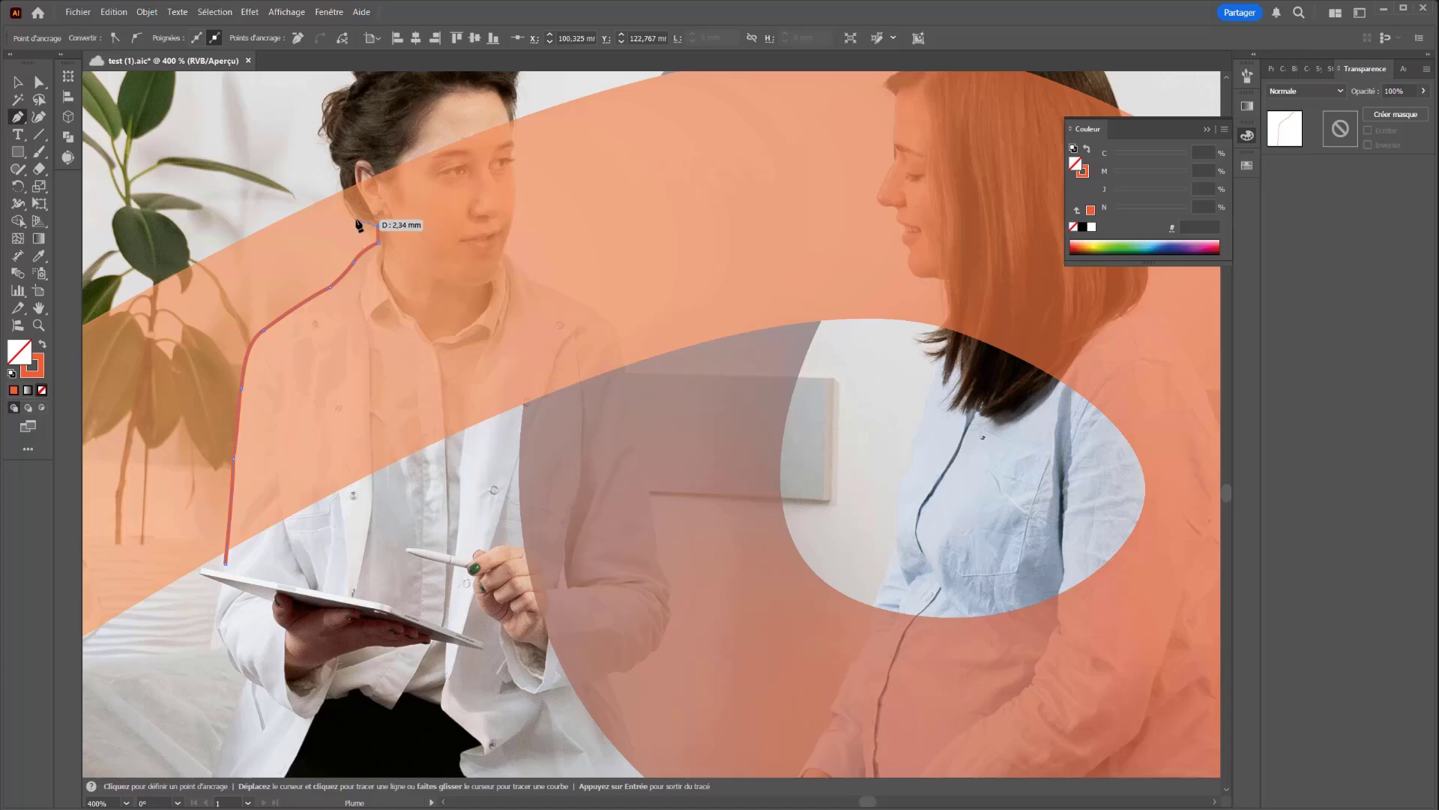
Continue the path up the back of the clinician's head and straight across the forehead to the front hairline
drag(355, 227, 349, 216)
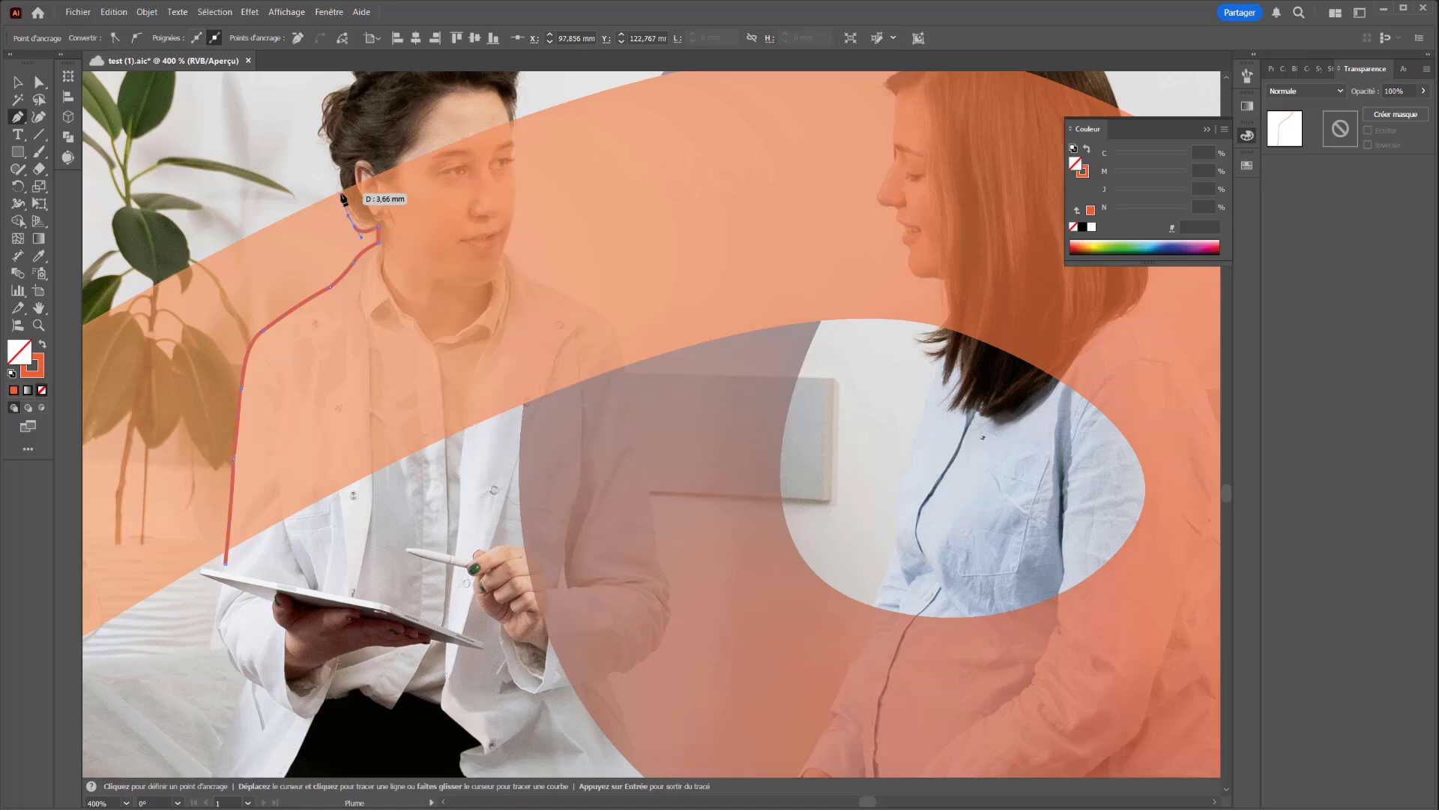
click(339, 187)
click(330, 148)
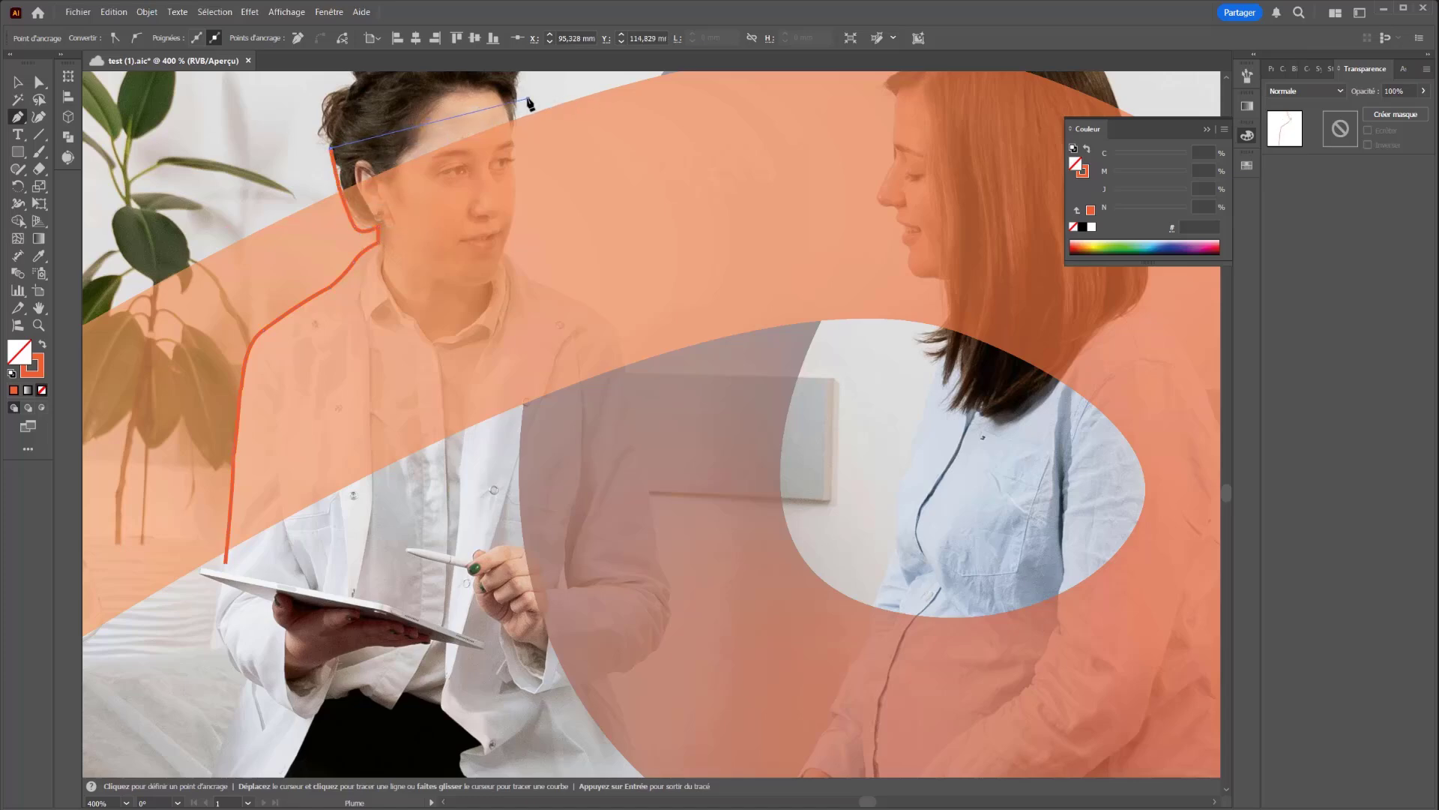
drag(527, 98, 532, 98)
click(510, 121)
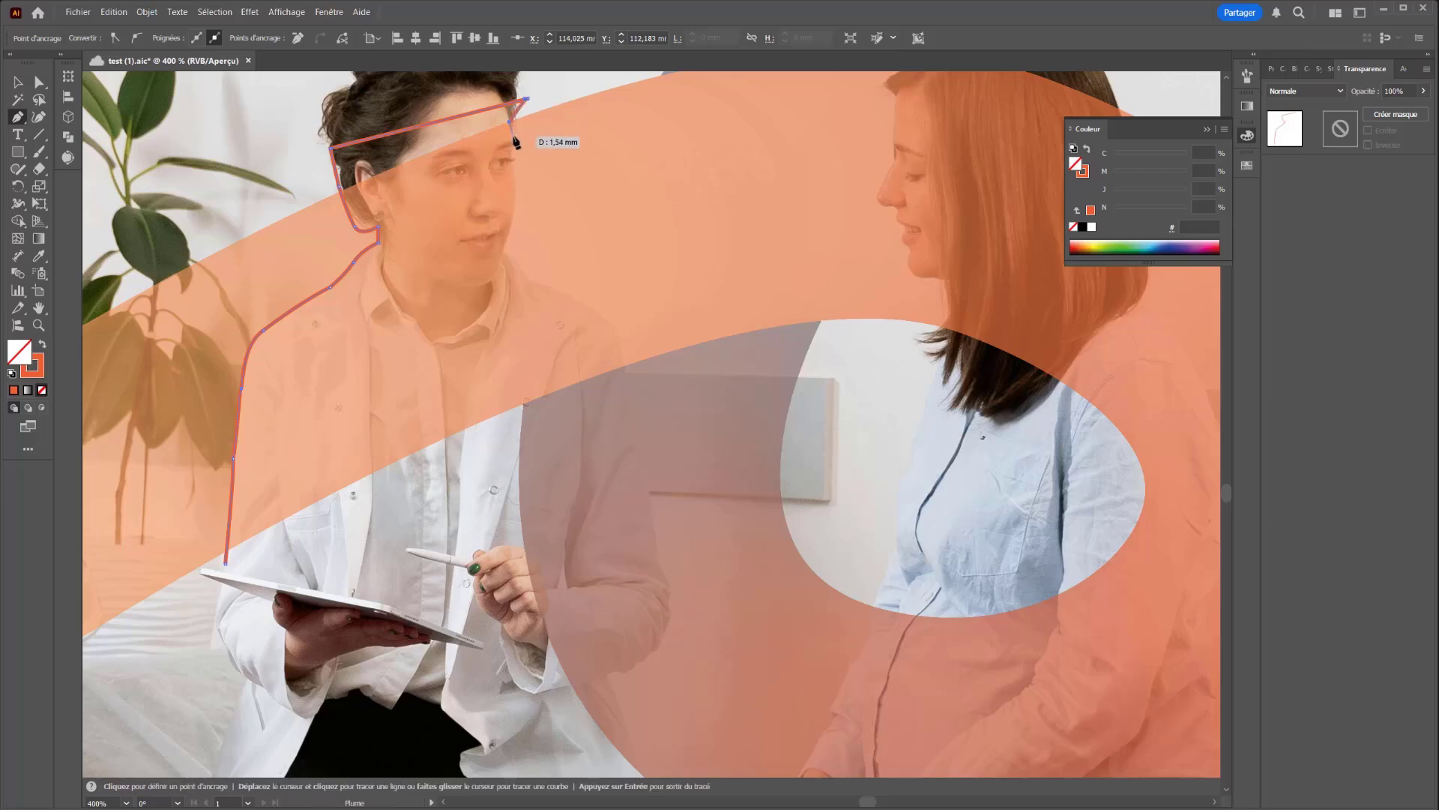
Trace the edge of the clinician's face from the forehead down past the cheek to the collar
scroll(507, 141, up, 5)
scroll(501, 139, down, 2)
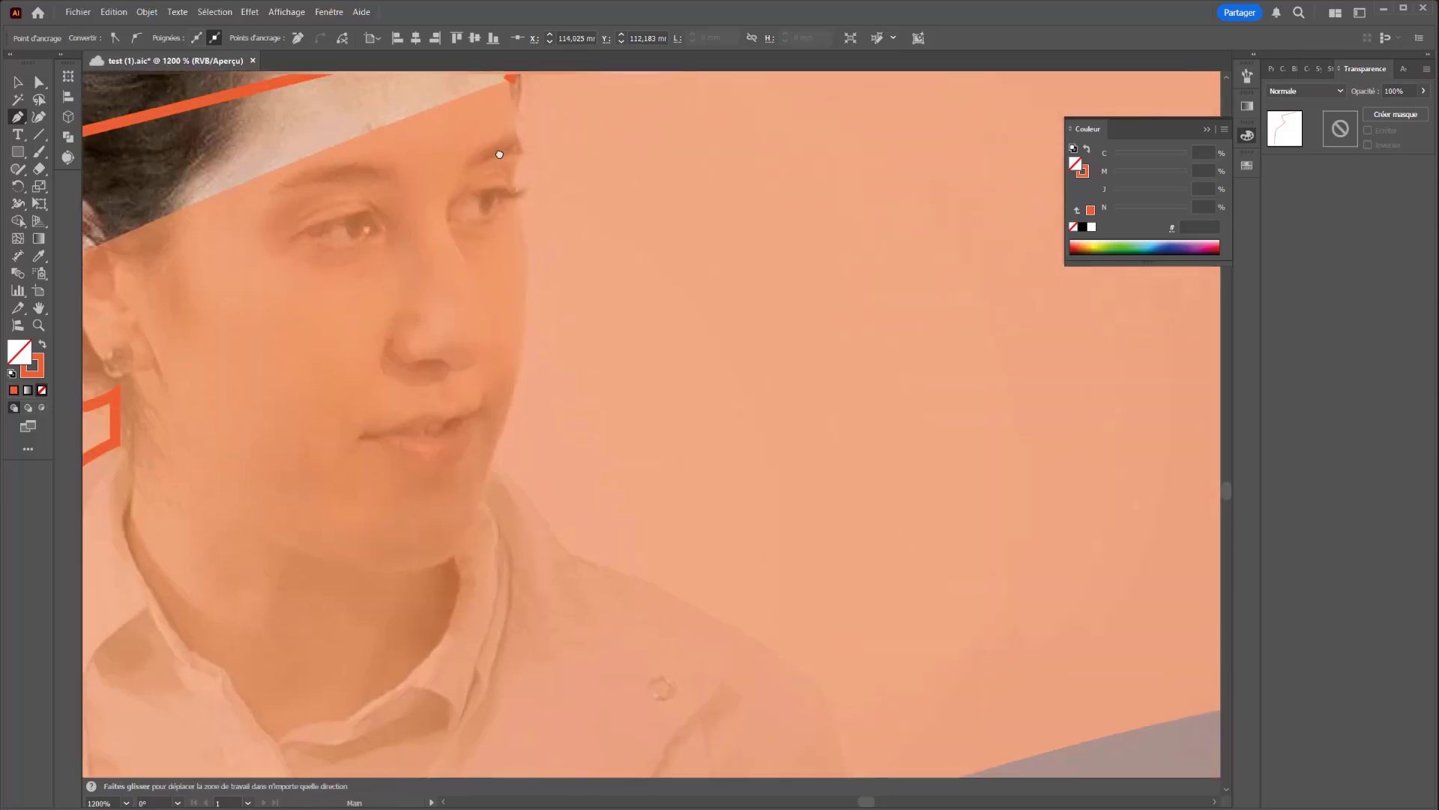
mouse_move(517, 141)
mouse_down()
mouse_move(481, 173)
mouse_move(479, 210)
mouse_up()
click(483, 228)
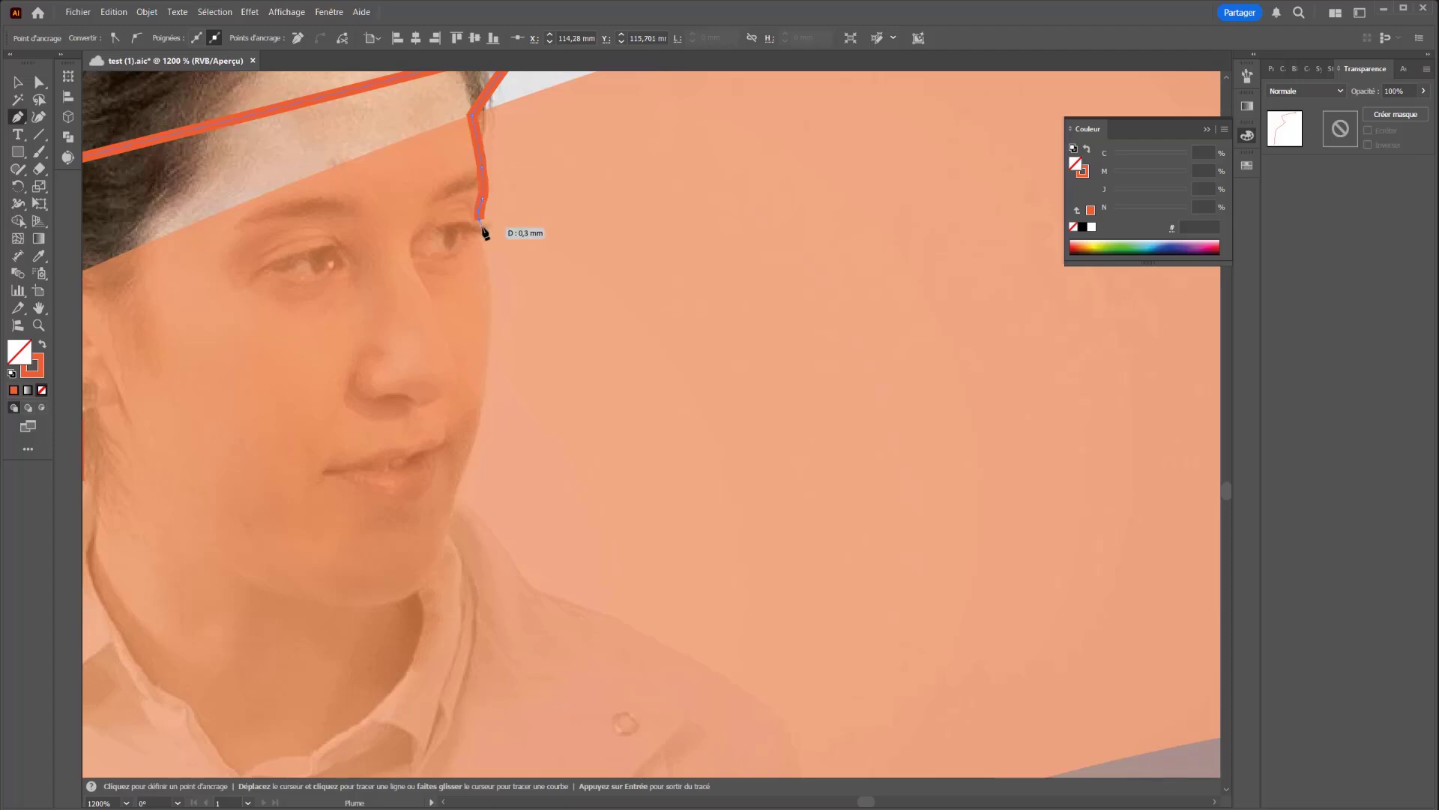
drag(485, 381, 472, 419)
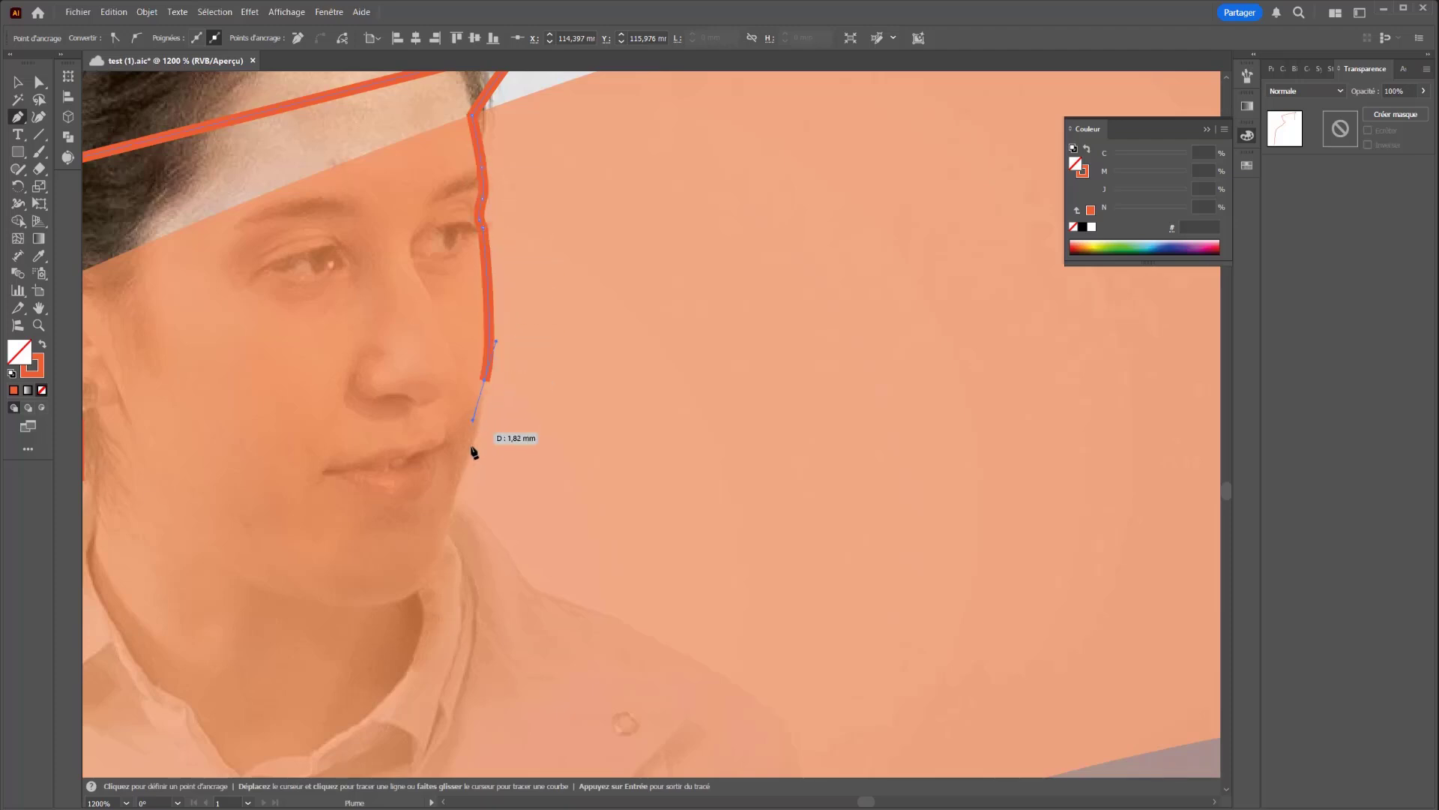
click(455, 496)
Trace the clinician's far shoulder down to the ribbon's lower edge and close the path at its starting anchor
drag(453, 478, 355, 327)
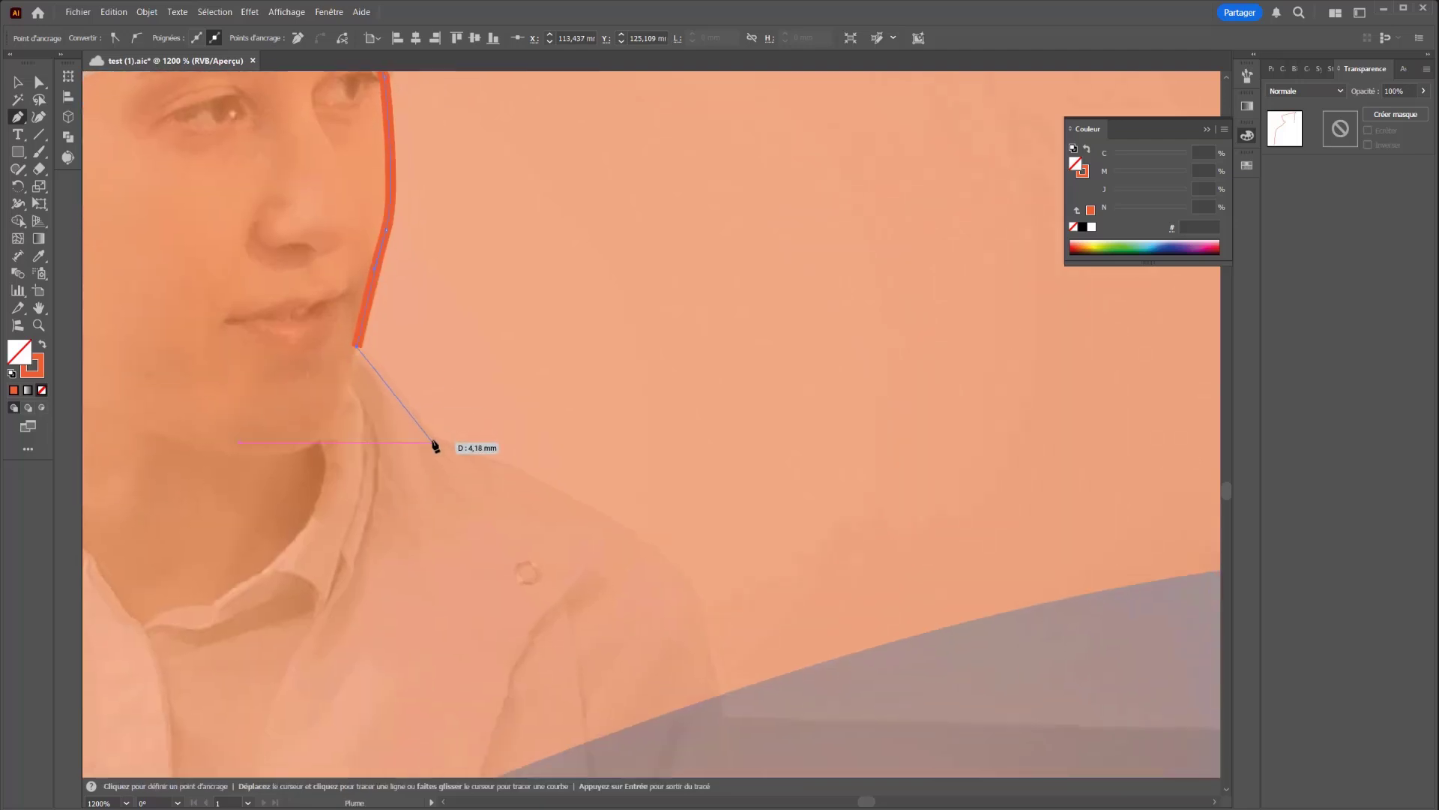
drag(447, 464, 449, 493)
mouse_move(687, 578)
mouse_down()
mouse_move(720, 652)
mouse_move(743, 665)
mouse_move(722, 677)
mouse_move(660, 392)
mouse_up()
click(724, 710)
scroll(725, 714, down, 3)
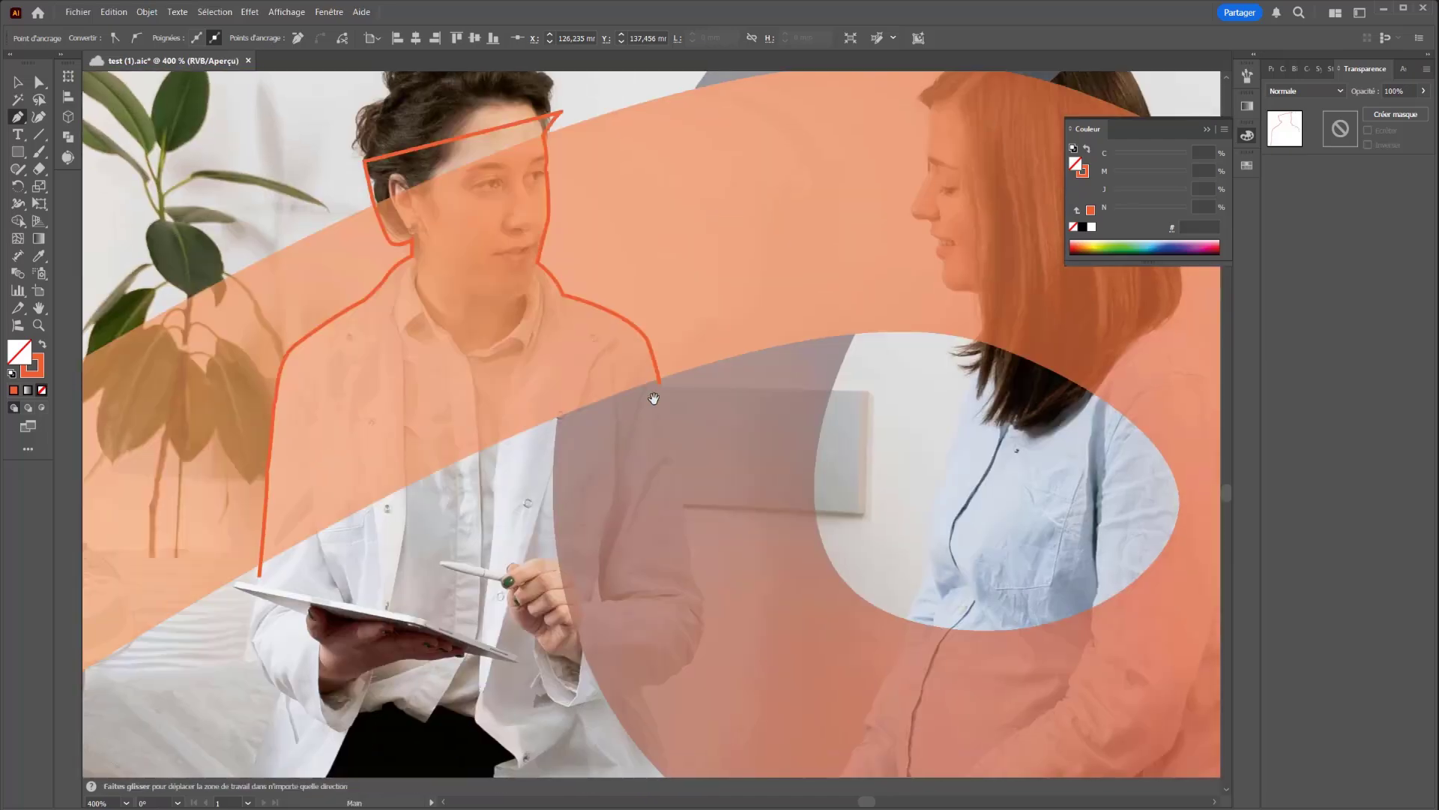
click(260, 577)
drag(592, 551, 363, 559)
scroll(390, 541, down, 3)
scroll(398, 533, up, 2)
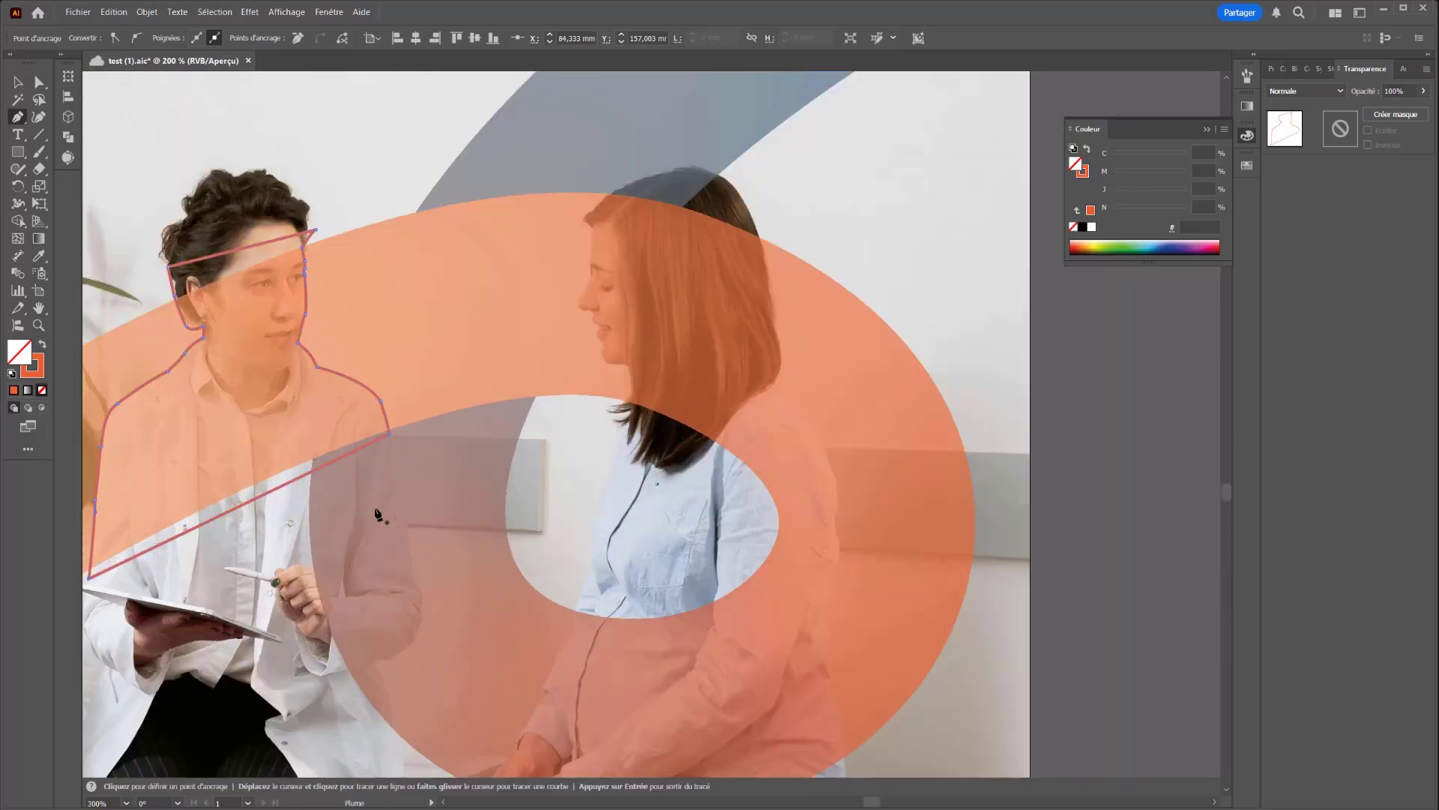
Nudge the clinician outline's shoulder corner and add an anchor on its lower edge, shifted to follow the ribbon's curve
scroll(377, 514, up, 1)
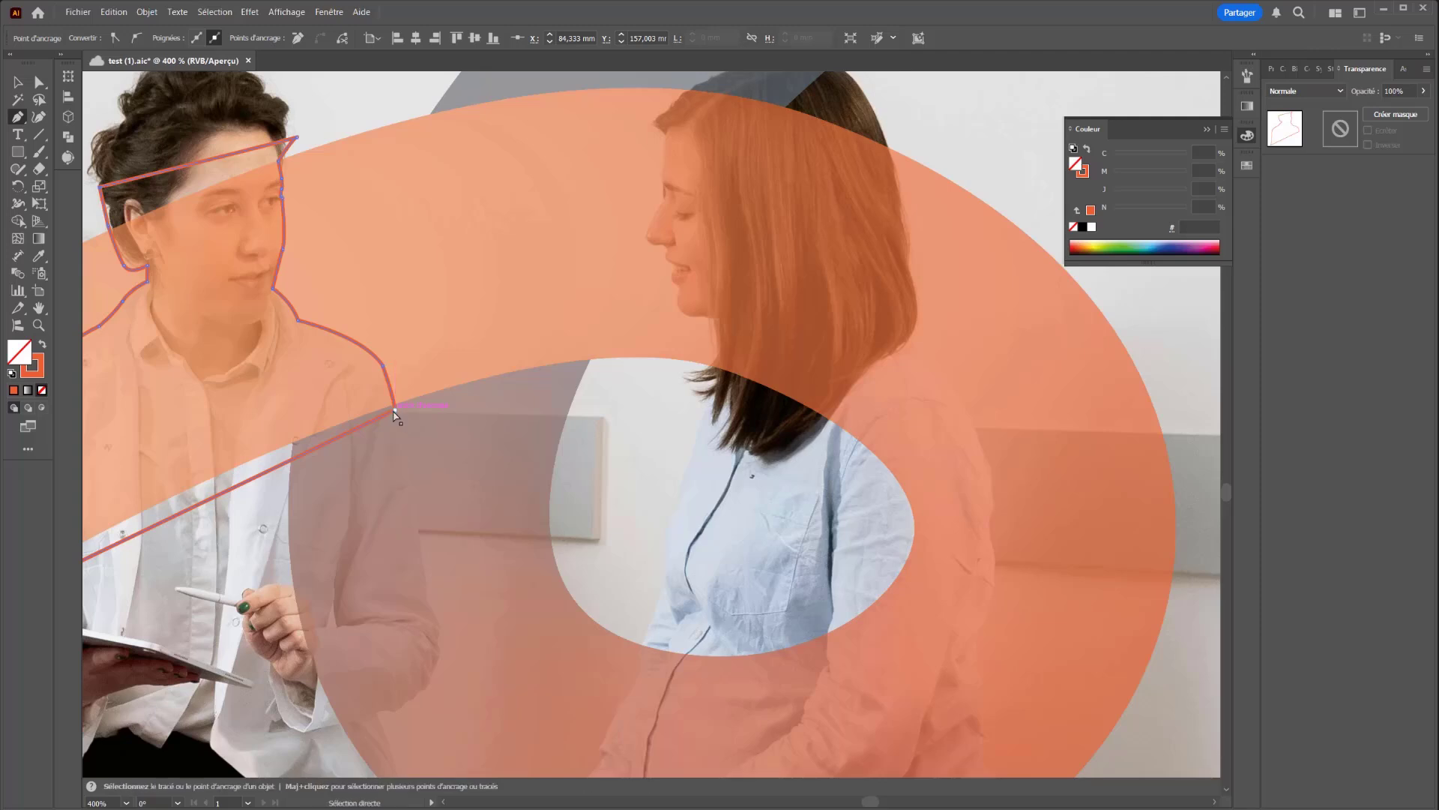
drag(395, 408, 394, 406)
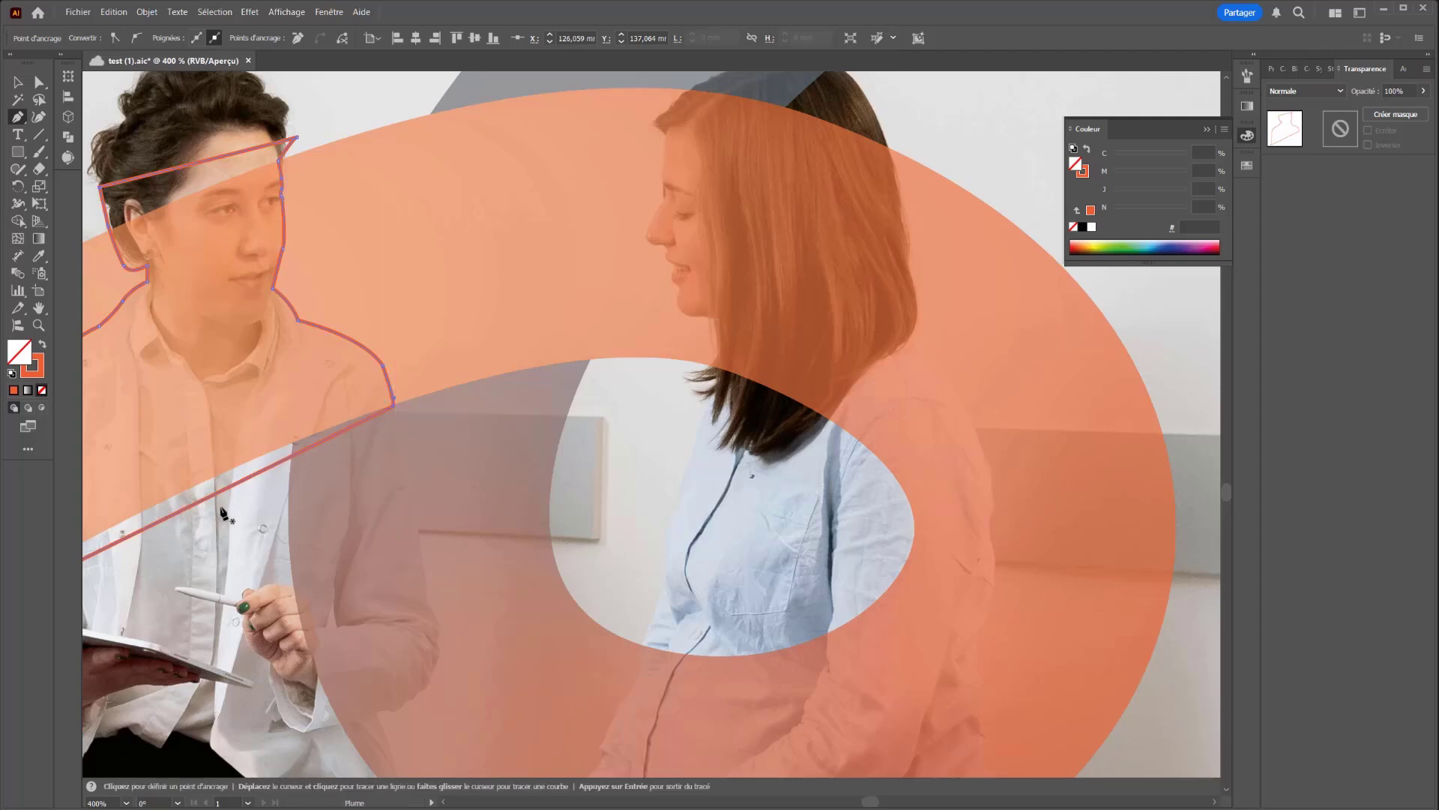
click(271, 466)
drag(270, 466, 271, 453)
Start a second path at the front of the brown-haired woman's head and run it along the ribbon's upper edge past her hair
key(space)
drag(250, 401, 433, 367)
key(space)
drag(455, 251, 141, 371)
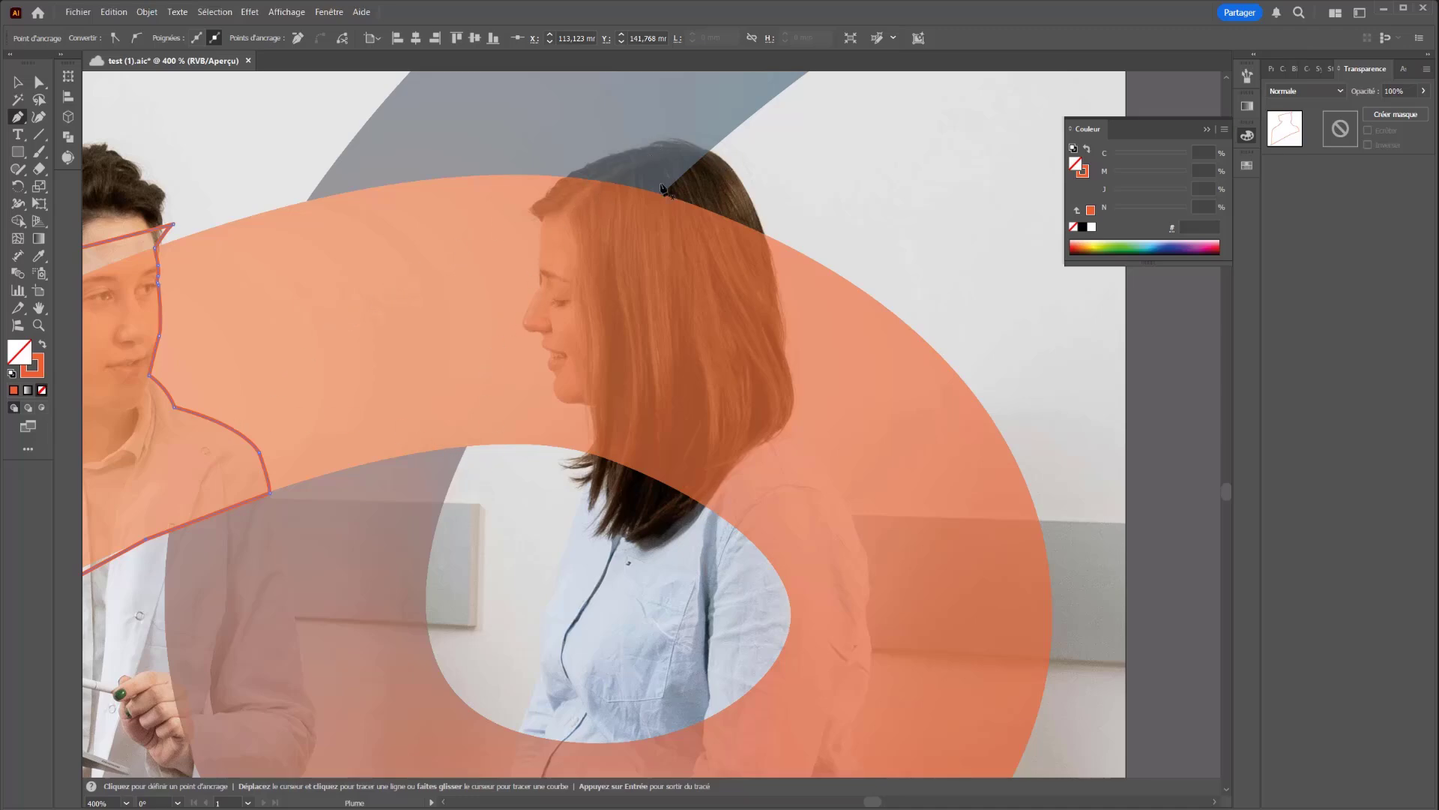
scroll(581, 212, down, 4)
scroll(583, 201, up, 4)
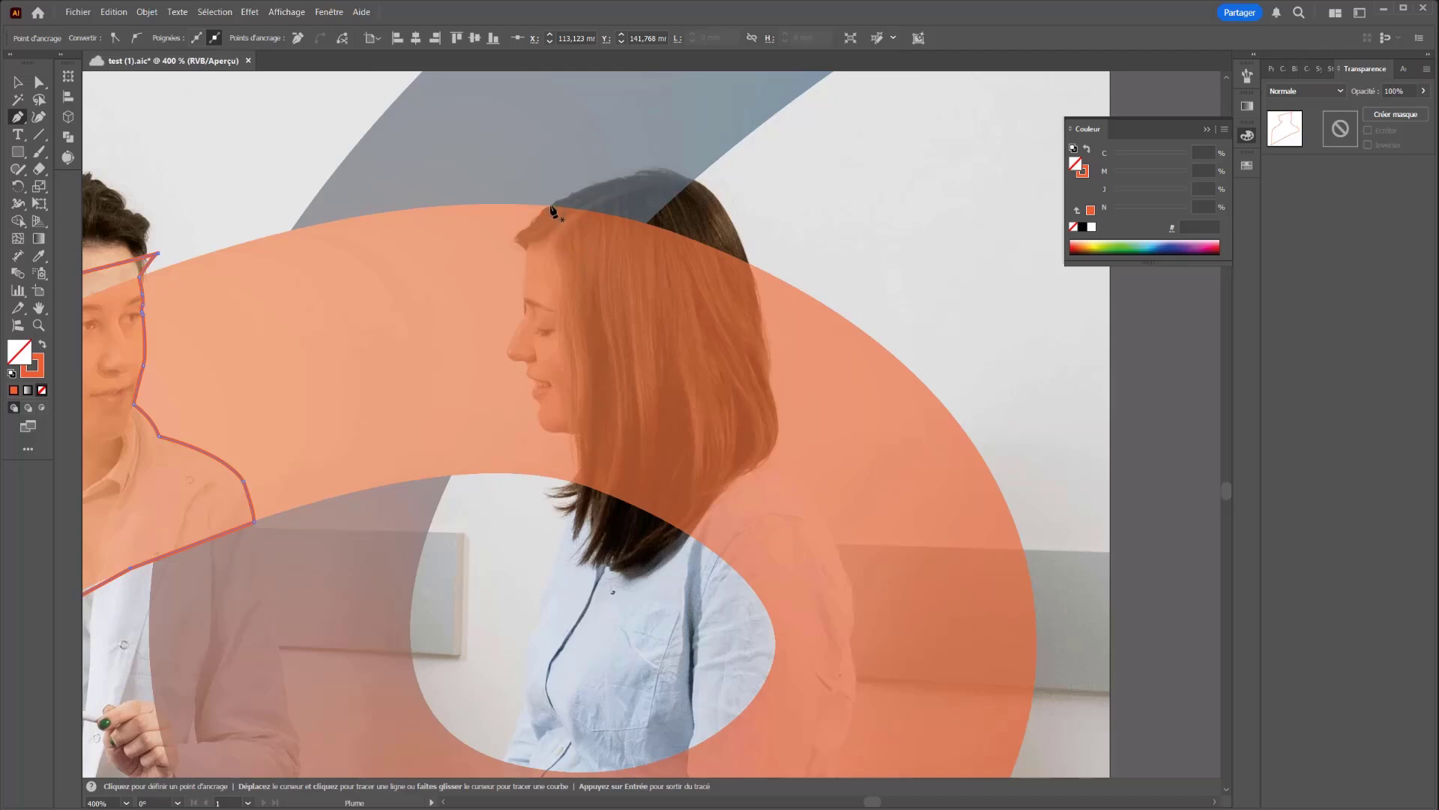
click(552, 208)
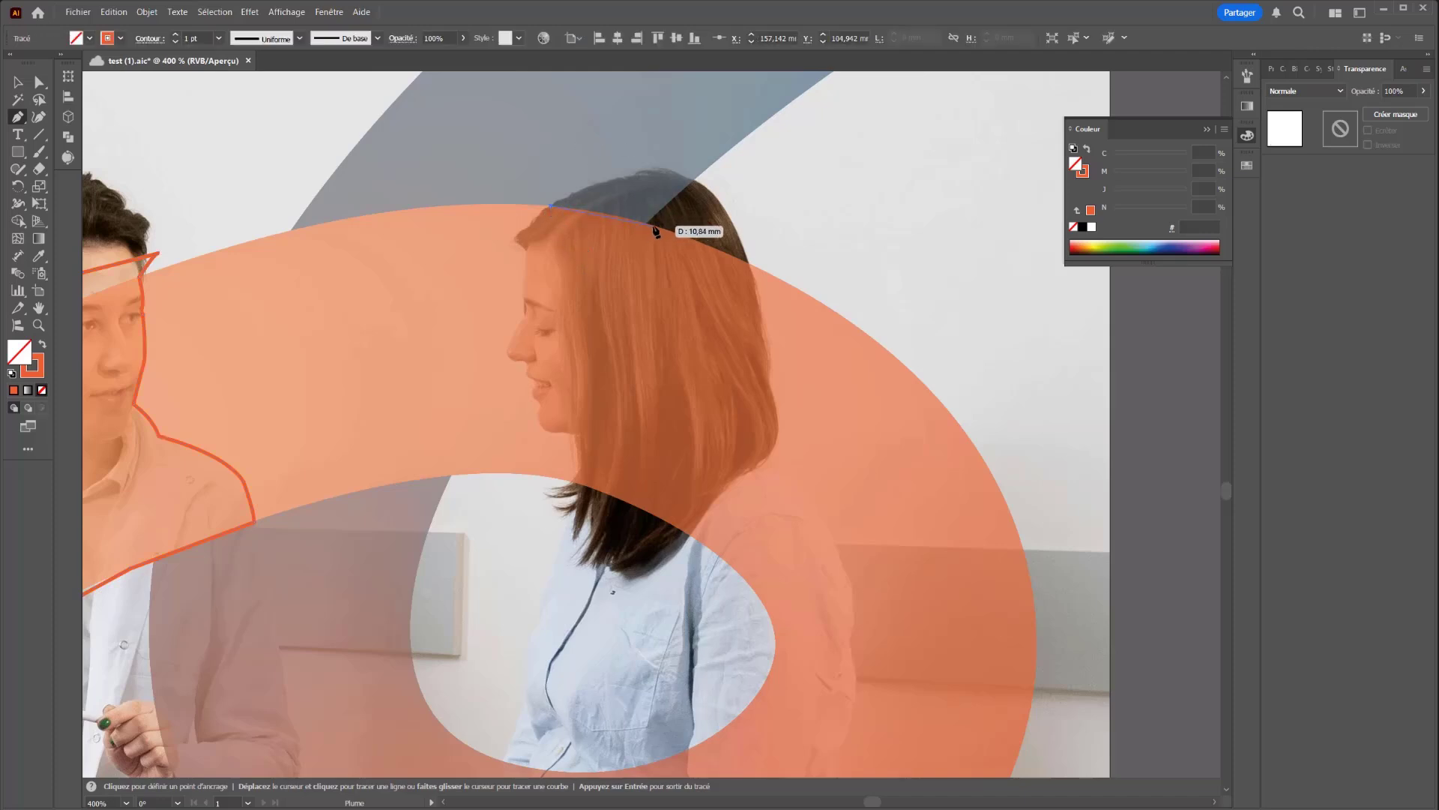
drag(655, 225, 660, 226)
click(752, 245)
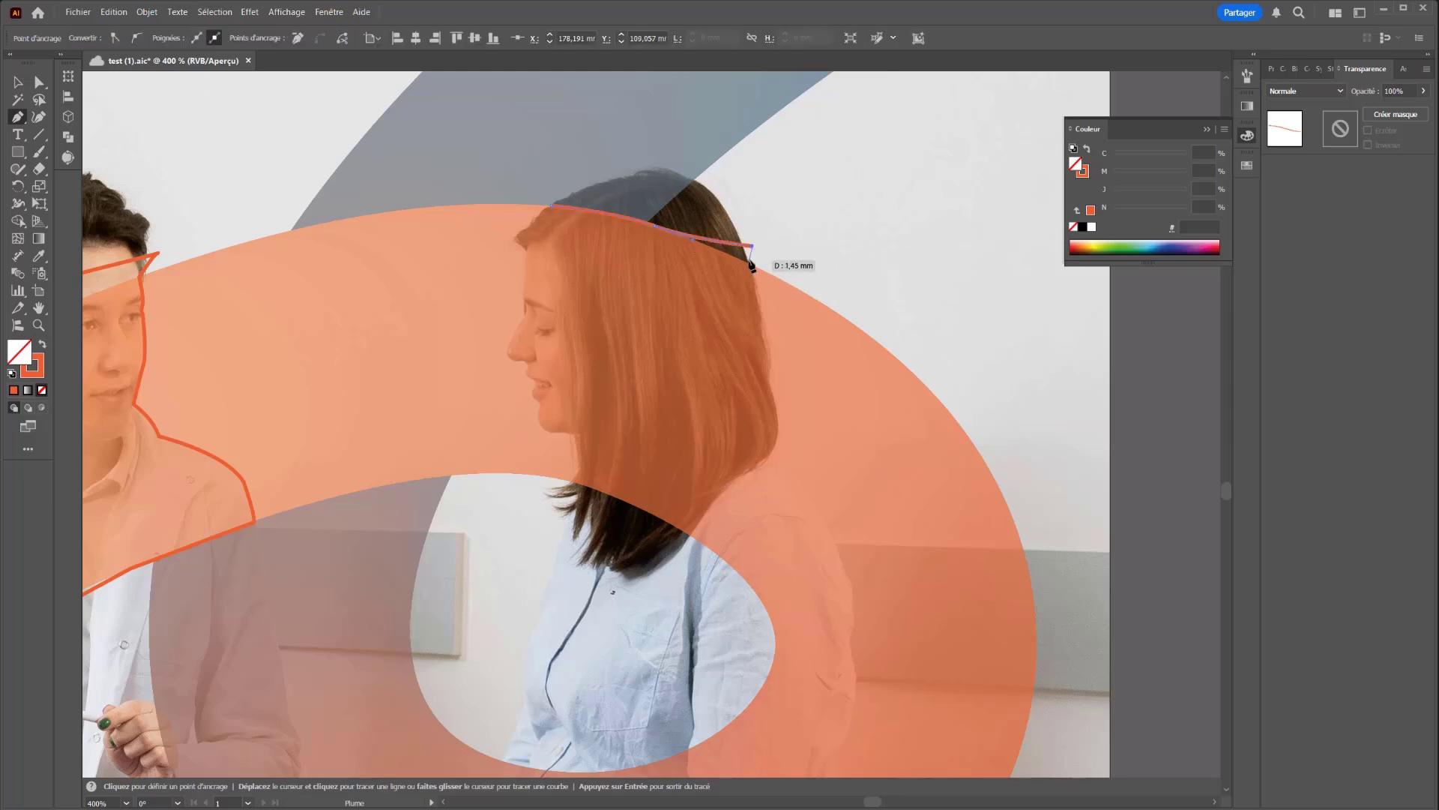
Trace the back of the brown-haired woman's hair down to her shoulder and below the ribbon's inner edge
click(750, 261)
click(761, 313)
click(766, 339)
click(767, 365)
click(771, 383)
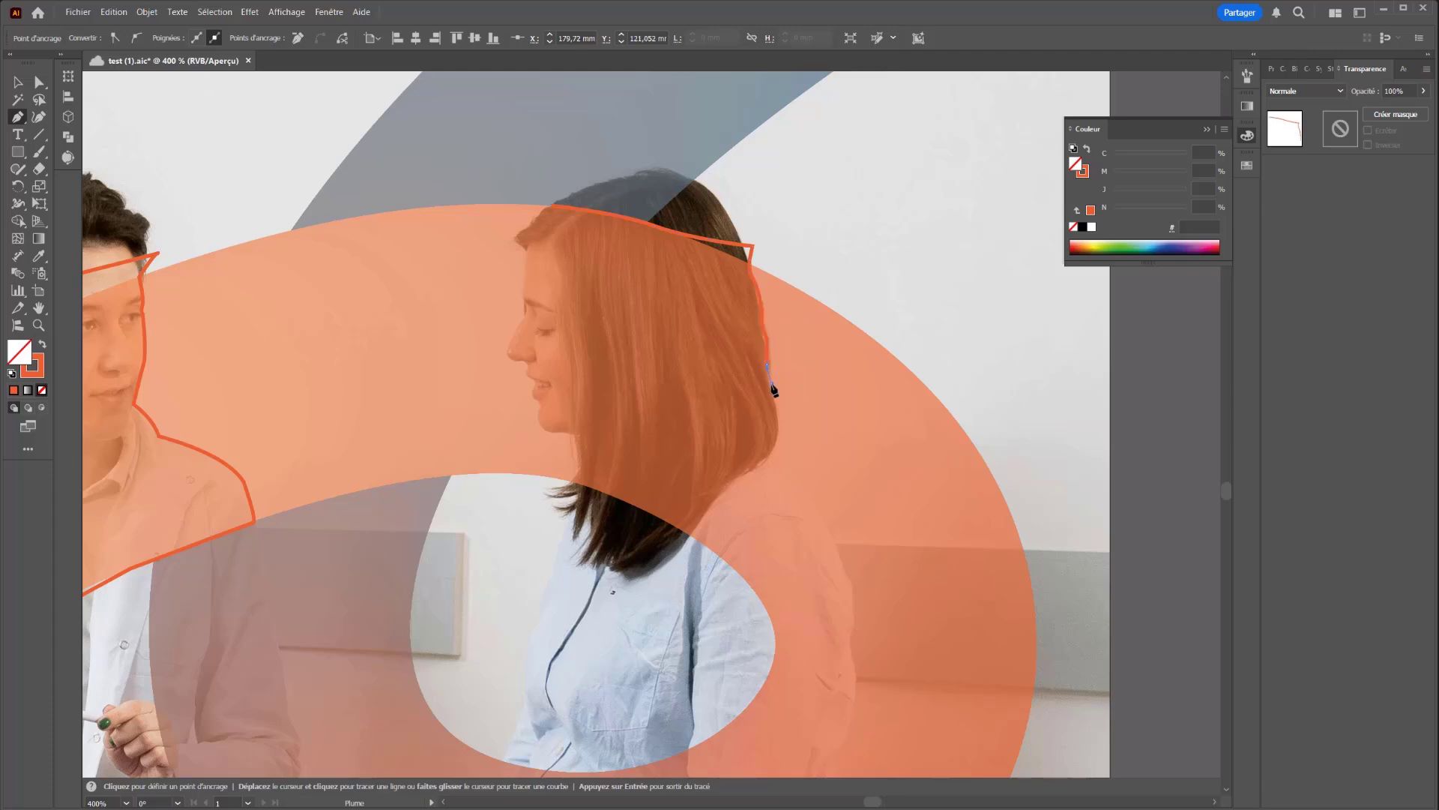
click(776, 432)
click(773, 452)
drag(721, 490, 707, 513)
click(668, 554)
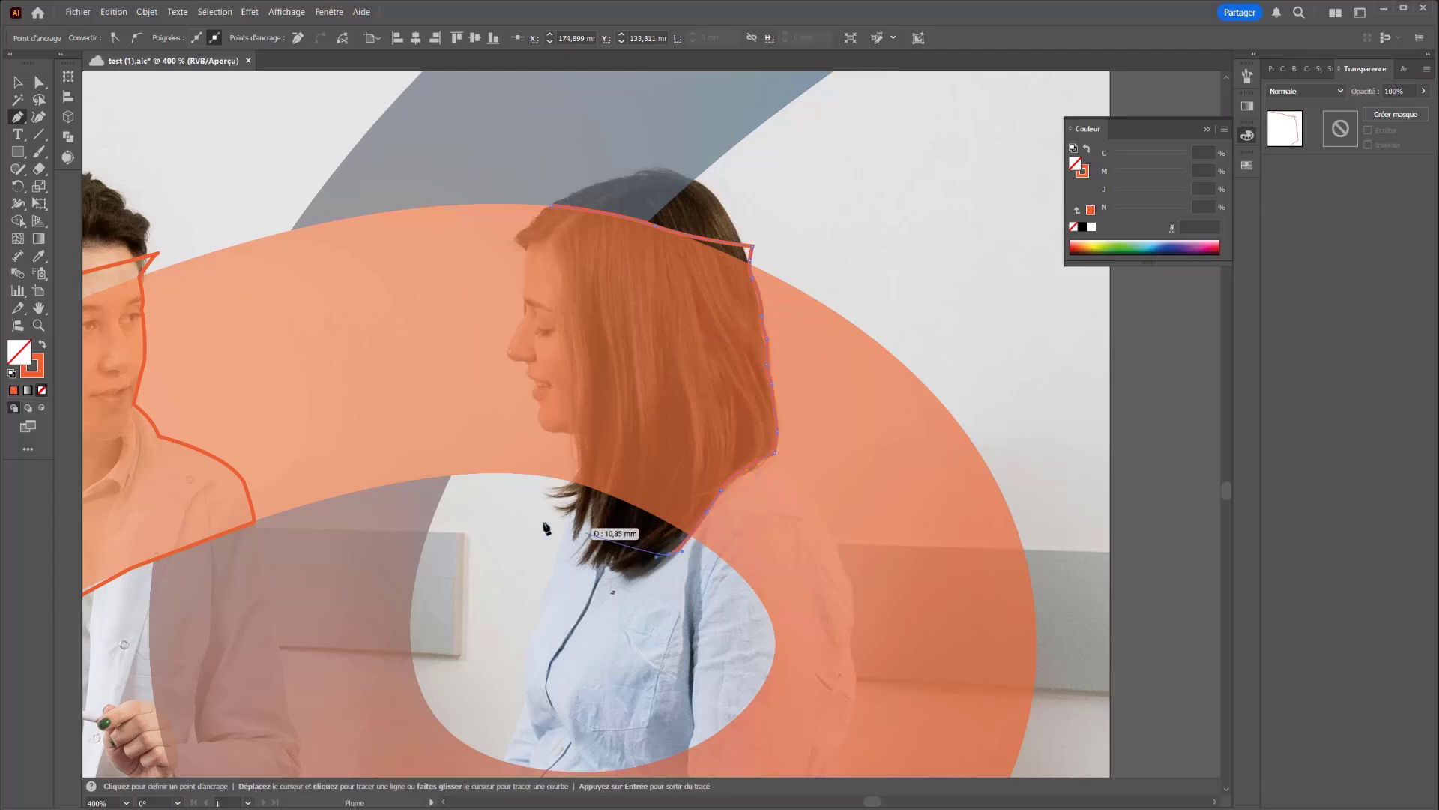
Carry the path across the loose hair tips to the front and back up to the woman's neck
click(535, 498)
click(573, 483)
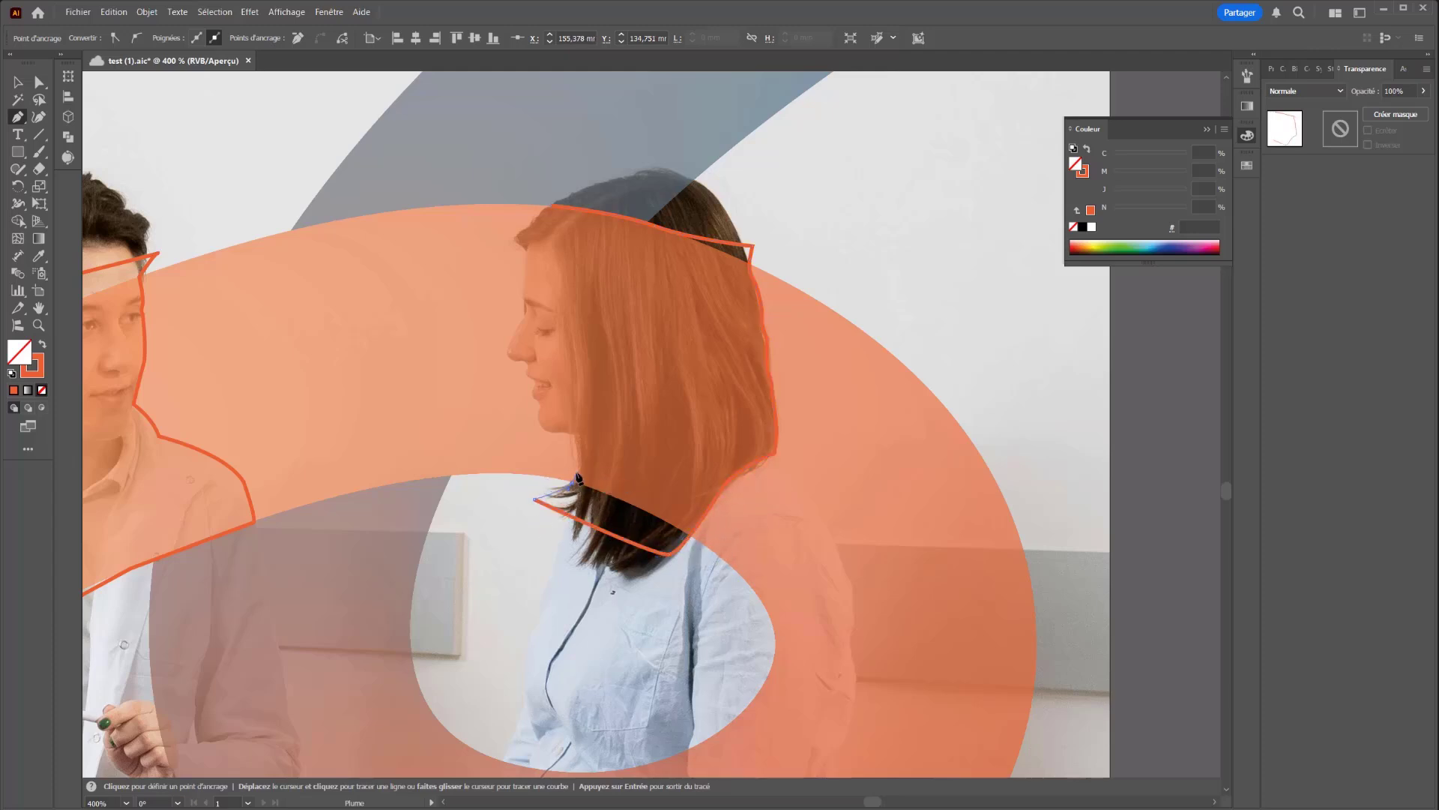
click(576, 475)
click(578, 462)
Trace the woman's jaw and chin up to below the lower lip, adjusting the jaw anchor and removing the chin anchor's outgoing handle
drag(561, 431, 536, 408)
scroll(540, 412, up, 3)
drag(532, 358, 508, 353)
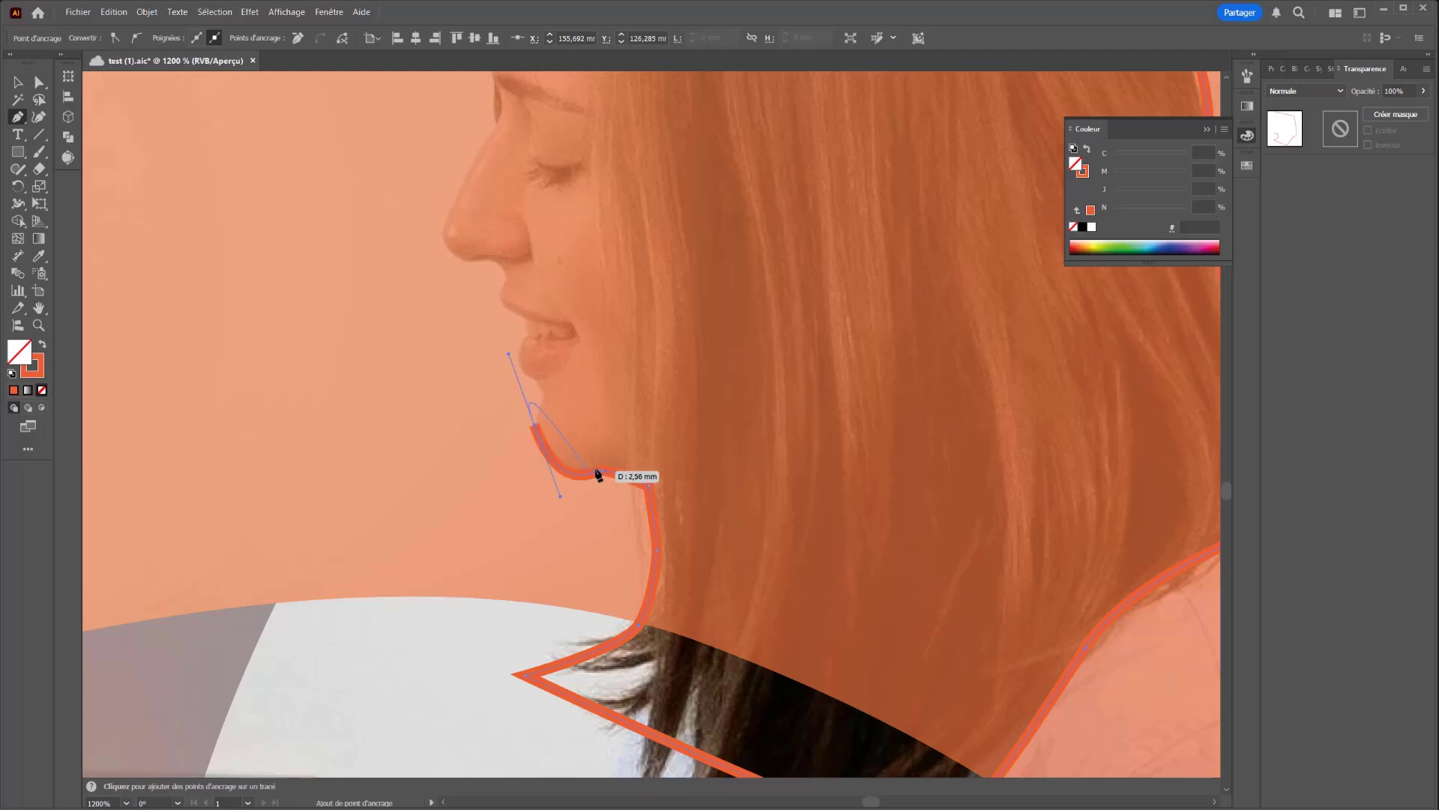
drag(603, 472, 605, 476)
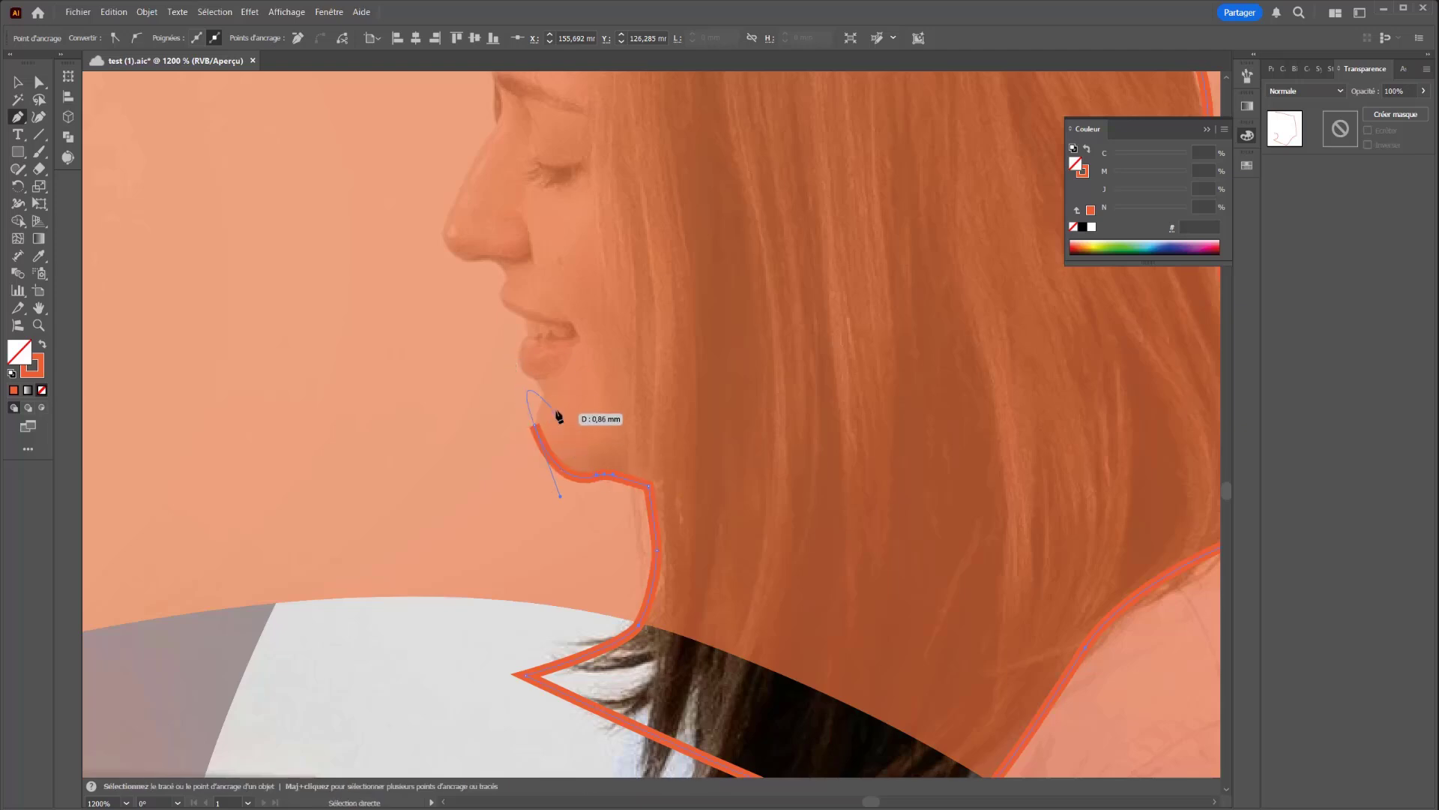
click(535, 425)
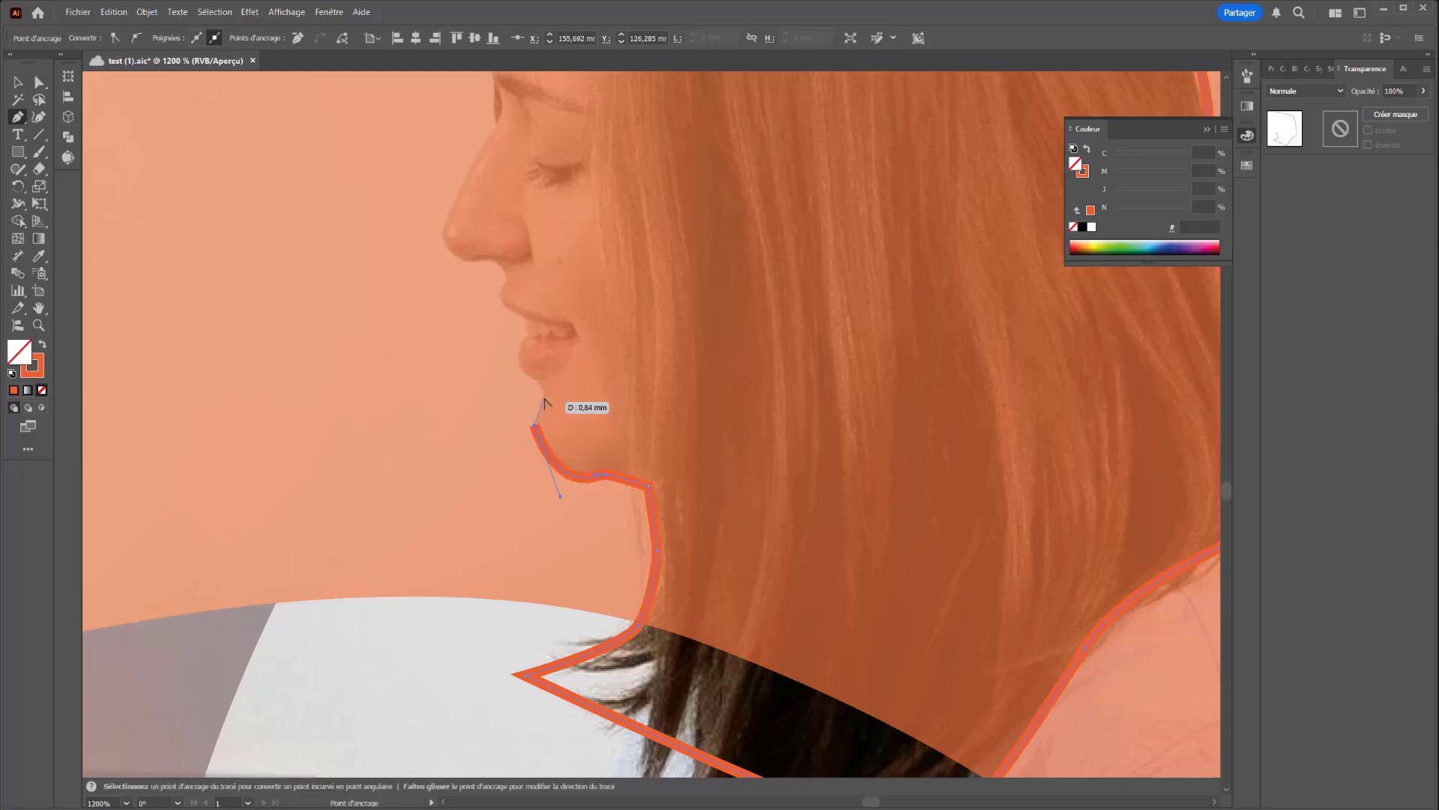
click(544, 396)
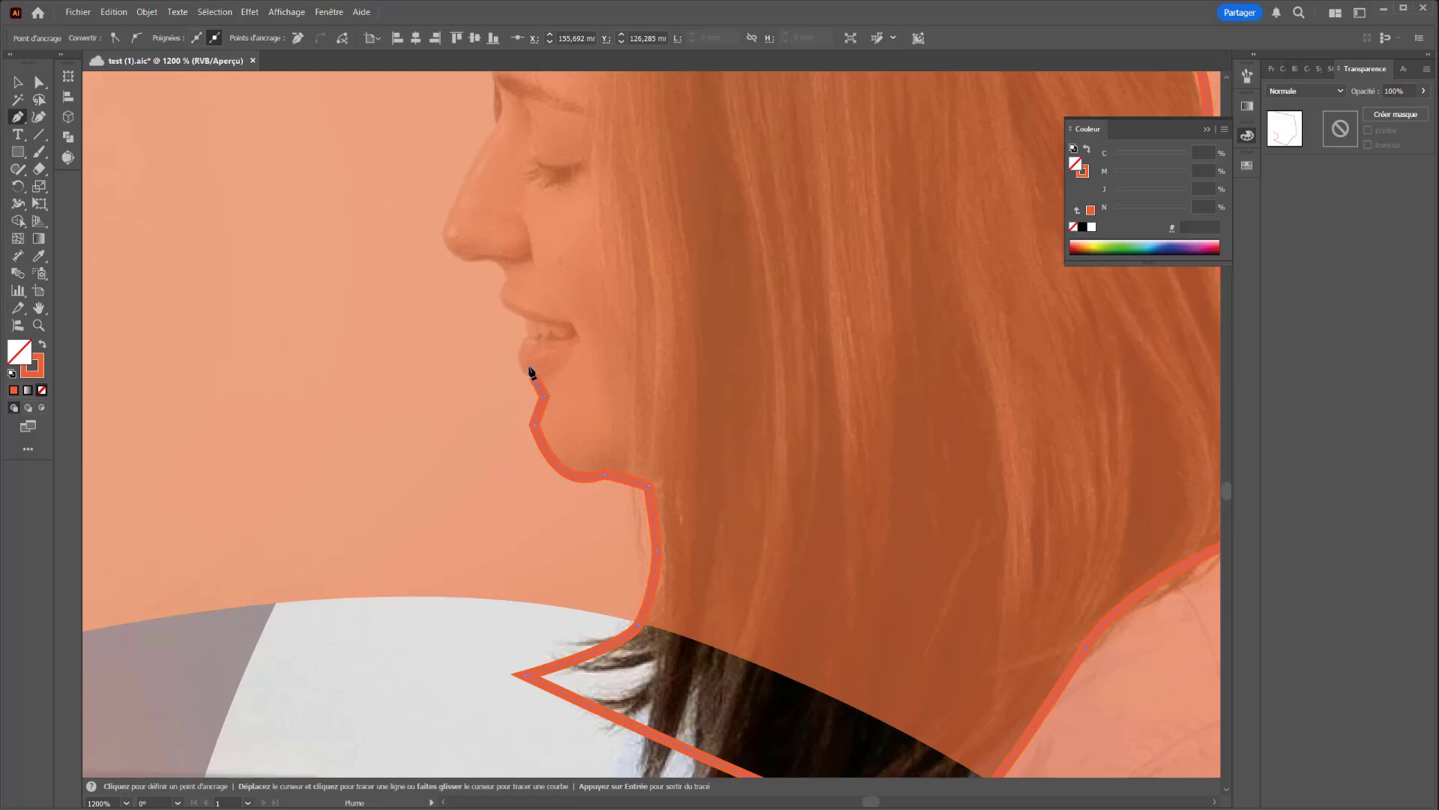
drag(527, 335, 541, 301)
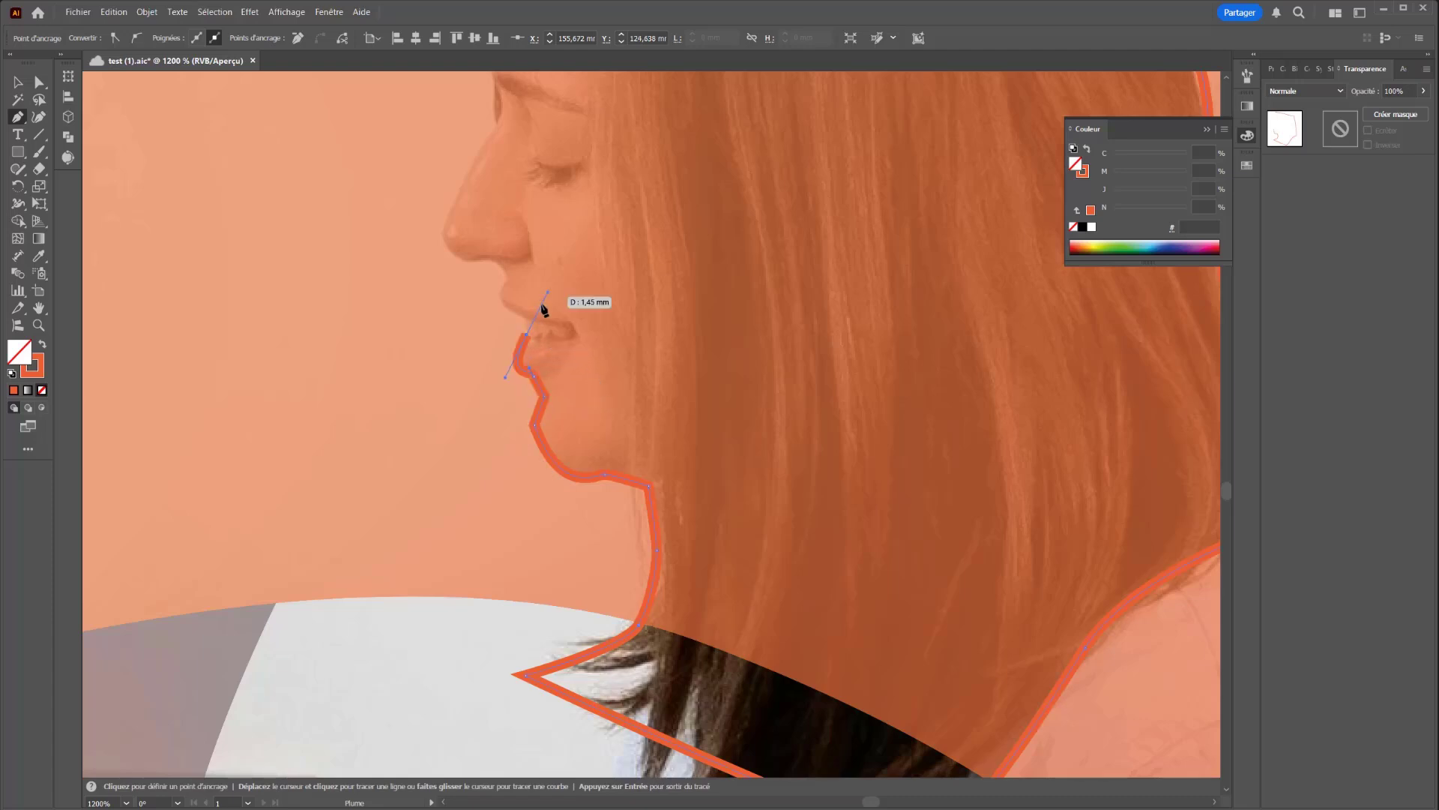
key(ctrl+z)
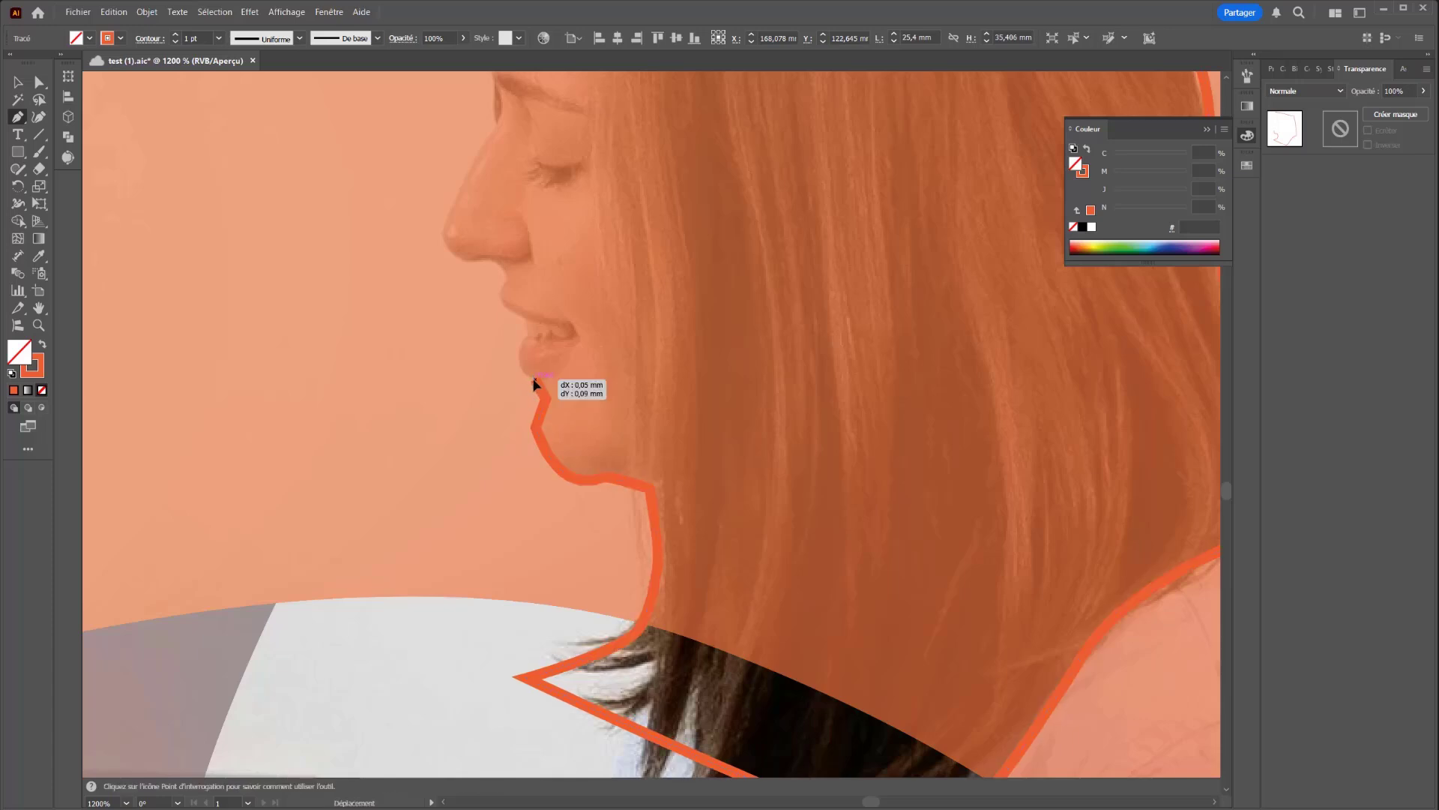
key(ctrl+z)
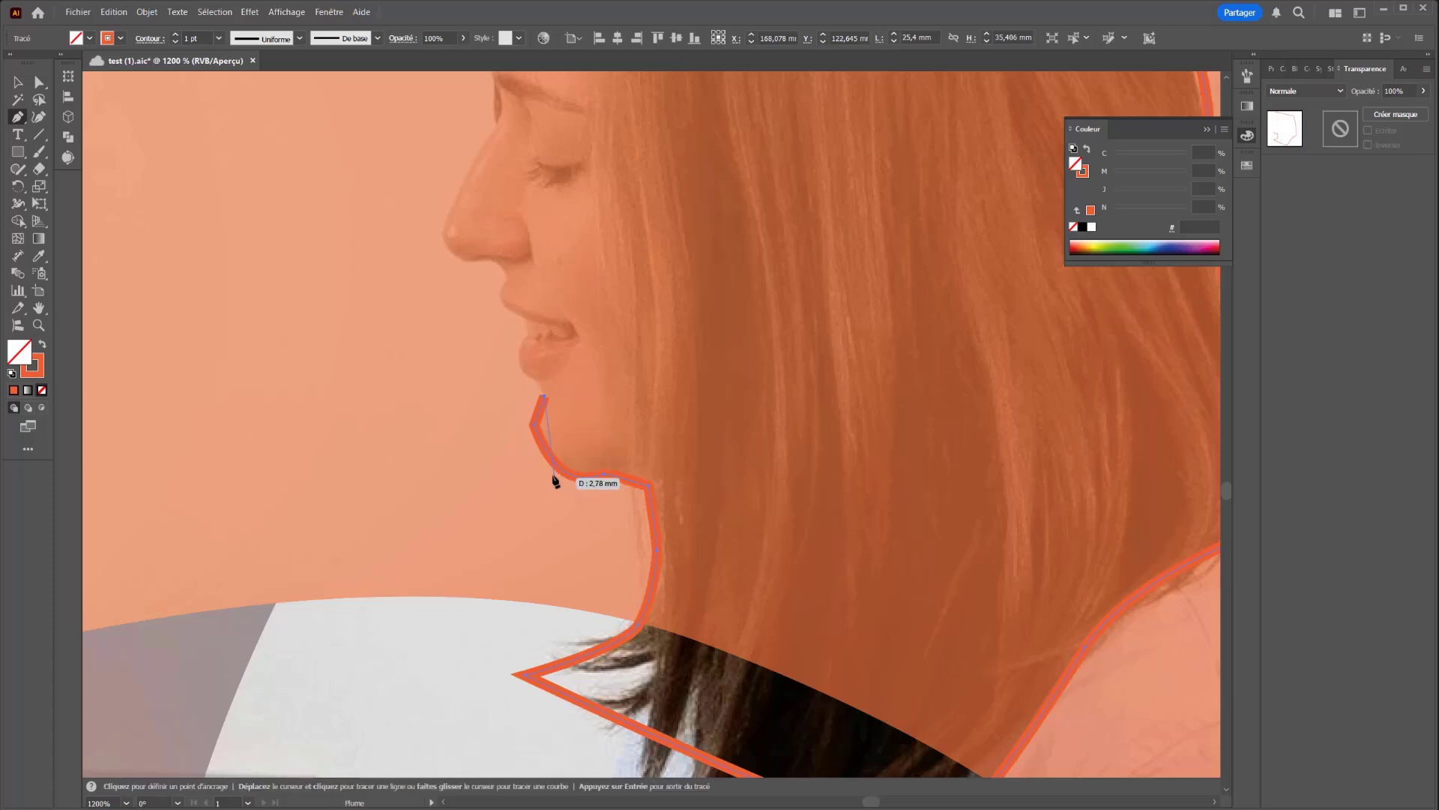
Continue the path around the brown-haired woman's lips and under her nose to the nose tip
click(534, 379)
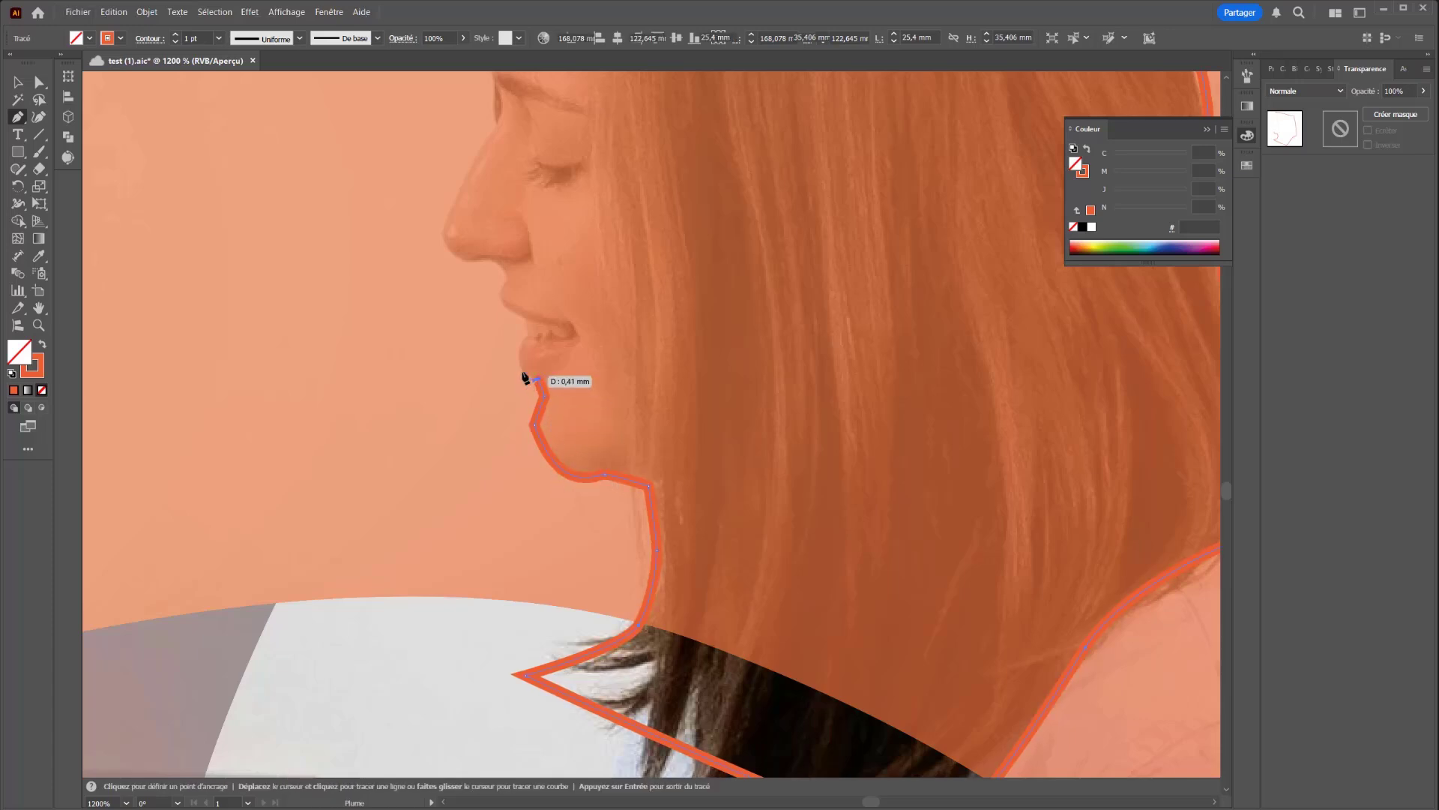
mouse_move(517, 359)
mouse_down()
mouse_move(506, 283)
mouse_move(491, 259)
mouse_move(462, 259)
mouse_move(446, 219)
mouse_move(468, 393)
mouse_up()
click(527, 331)
click(521, 317)
key(space)
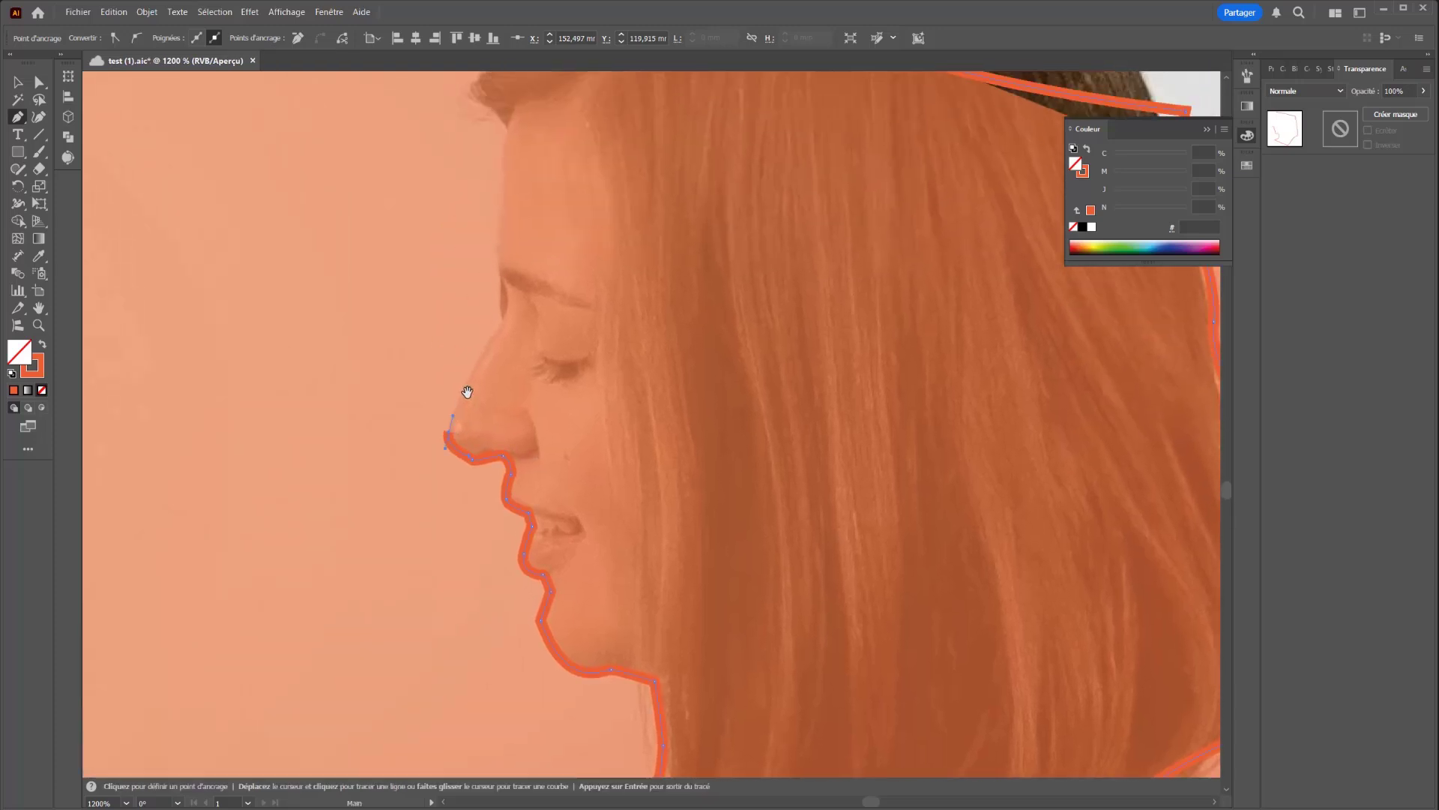
Trace the woman's nose bridge and forehead up to the hairline, ending in a corner anchor
mouse_move(501, 325)
mouse_down()
mouse_move(523, 304)
mouse_move(498, 271)
mouse_up()
key(space)
mouse_move(501, 165)
mouse_down()
mouse_move(501, 318)
mouse_move(518, 254)
mouse_up()
click(495, 262)
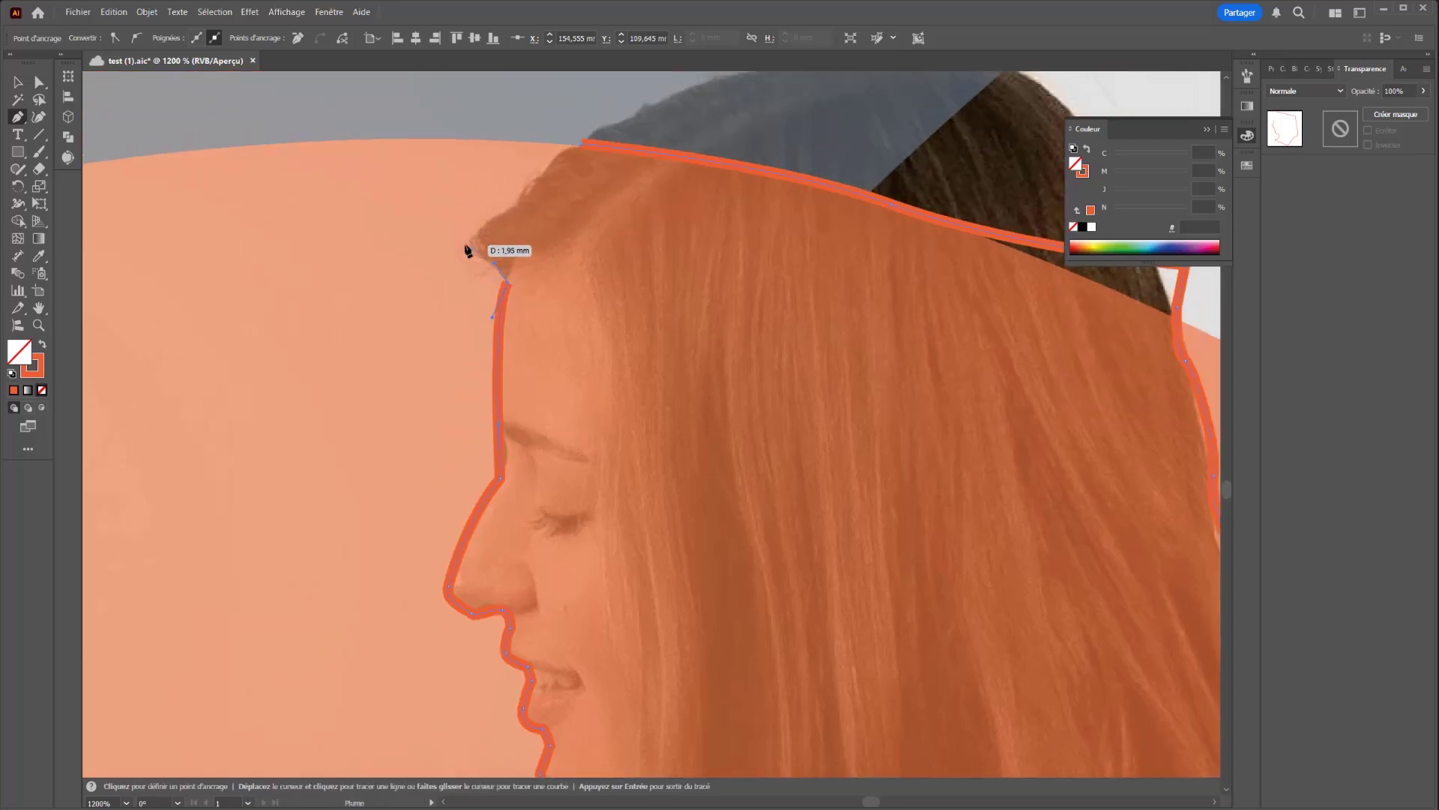
Trace the front of the woman's hair and close the outline at its starting point on the ribbon's upper edge
click(463, 246)
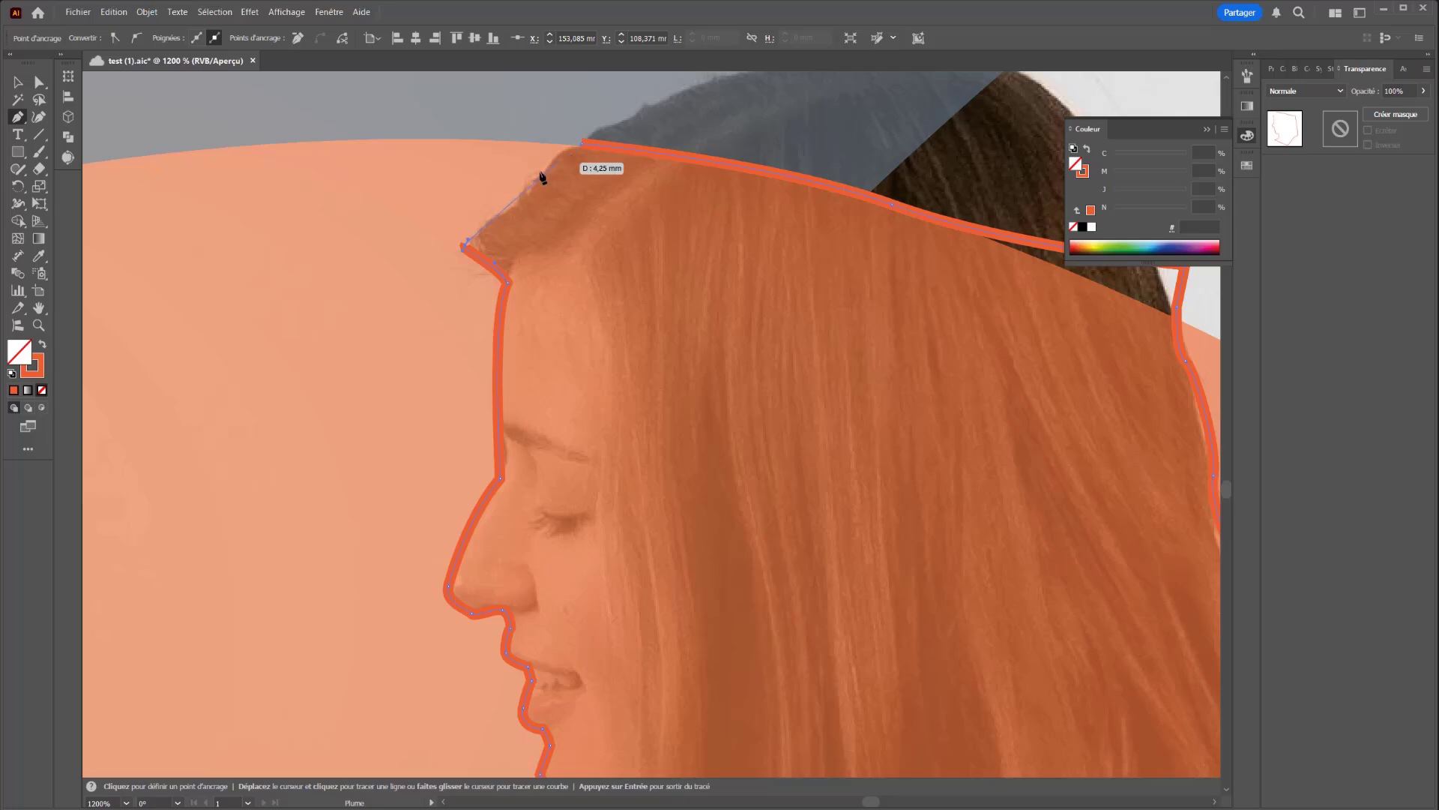
drag(531, 191, 538, 180)
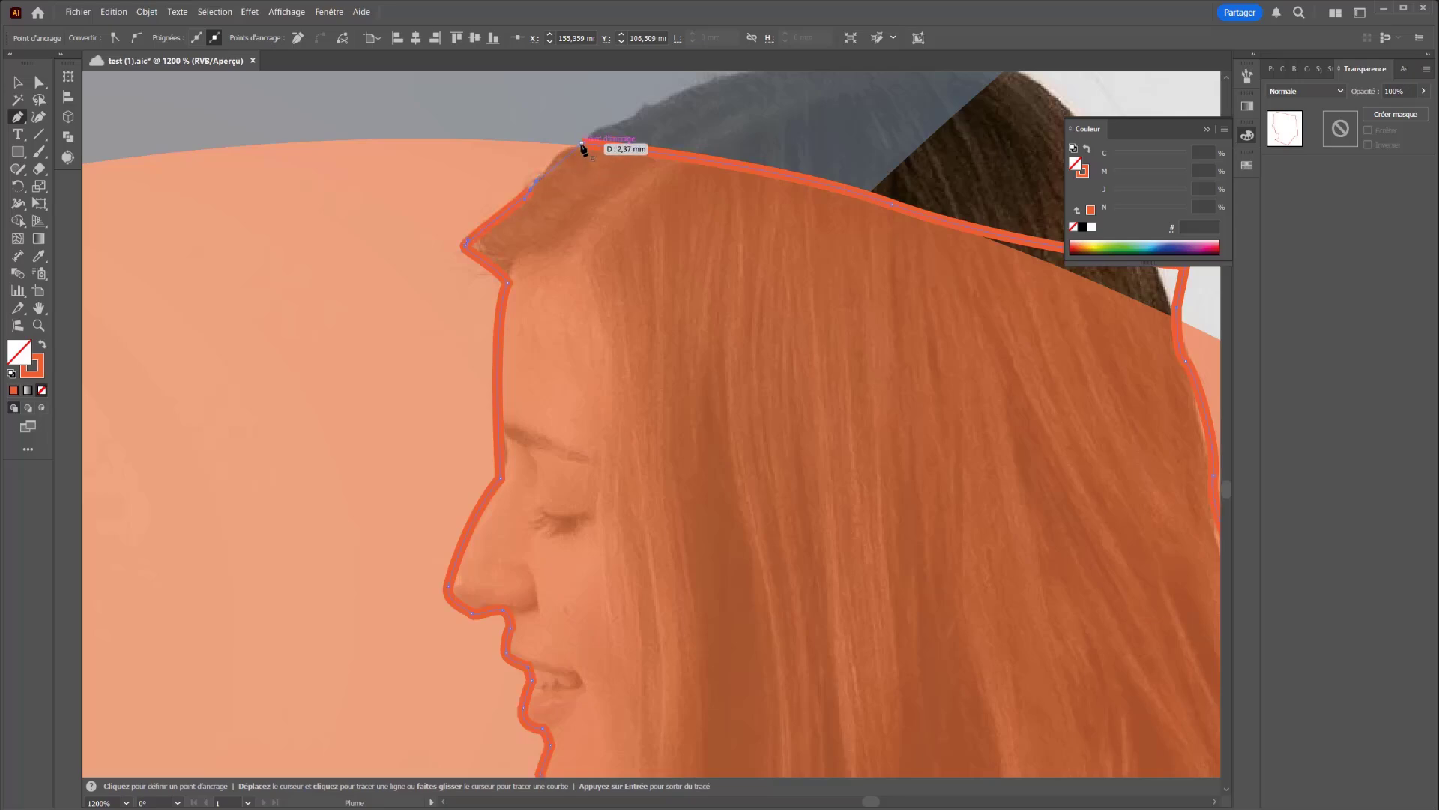
drag(615, 136, 615, 135)
scroll(610, 291, down, 6)
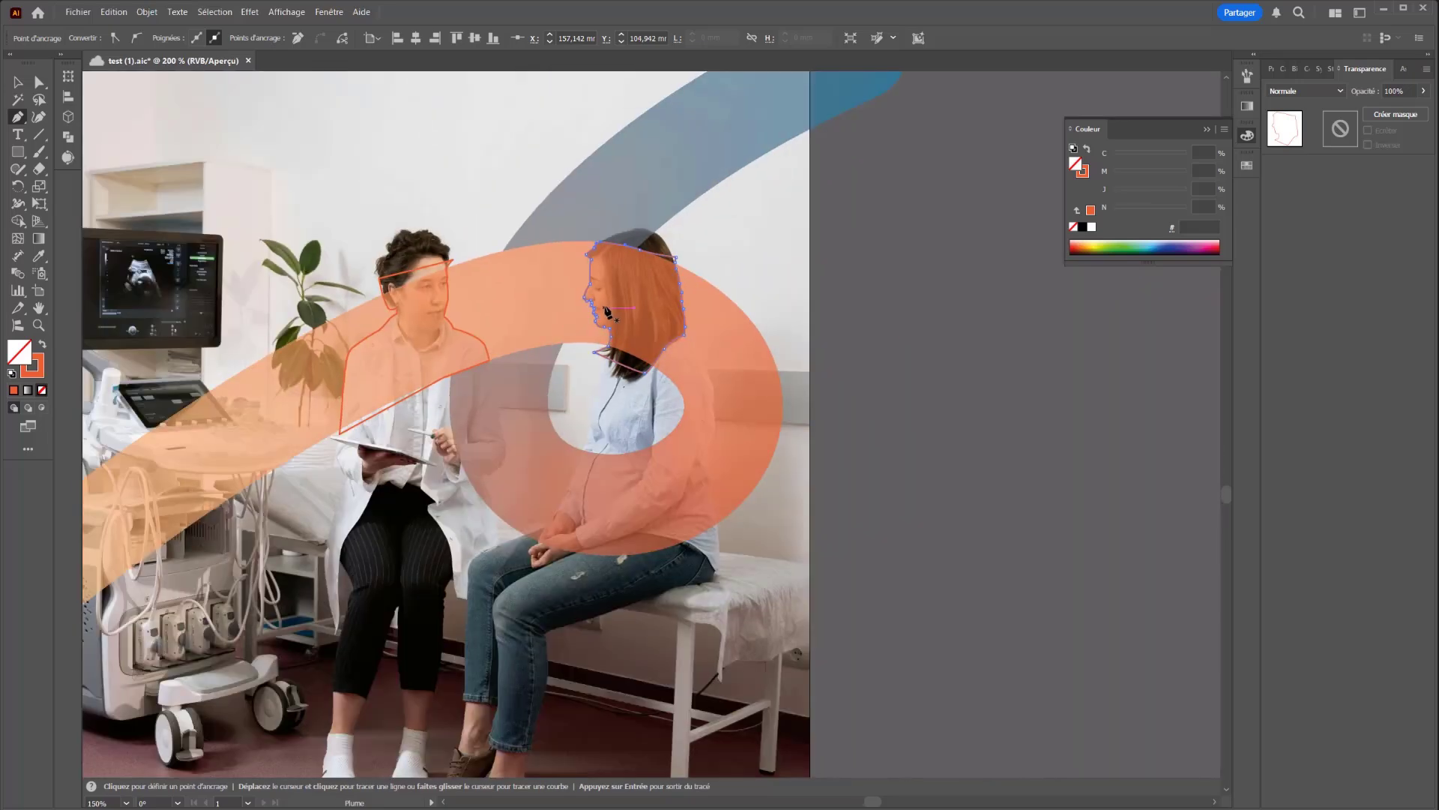
scroll(604, 312, up, 2)
scroll(170, 303, down, 1)
Try to clip the semi-transparent photo copy with both separate outlines using a clipping mask, and undo it
click(17, 83)
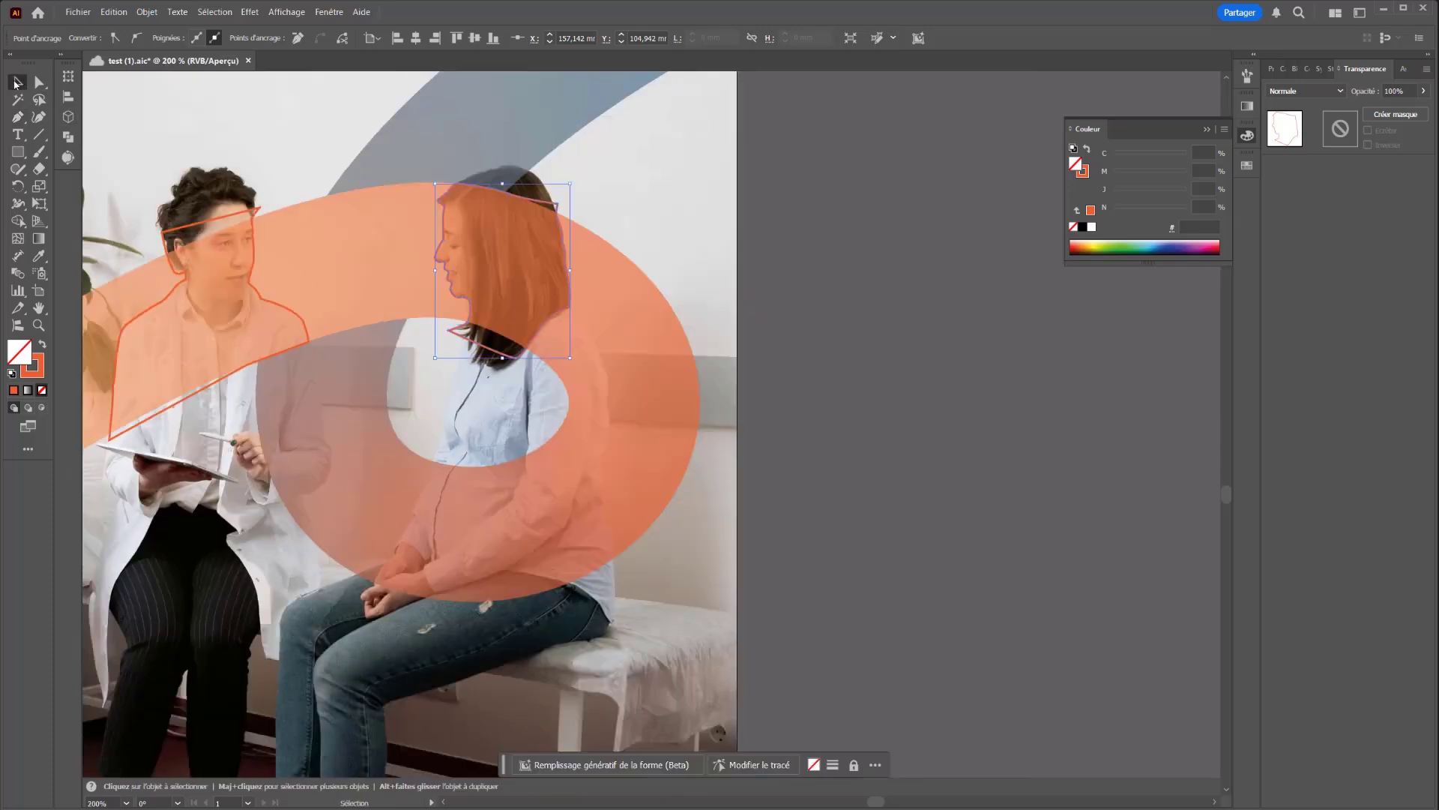
shift+click(241, 208)
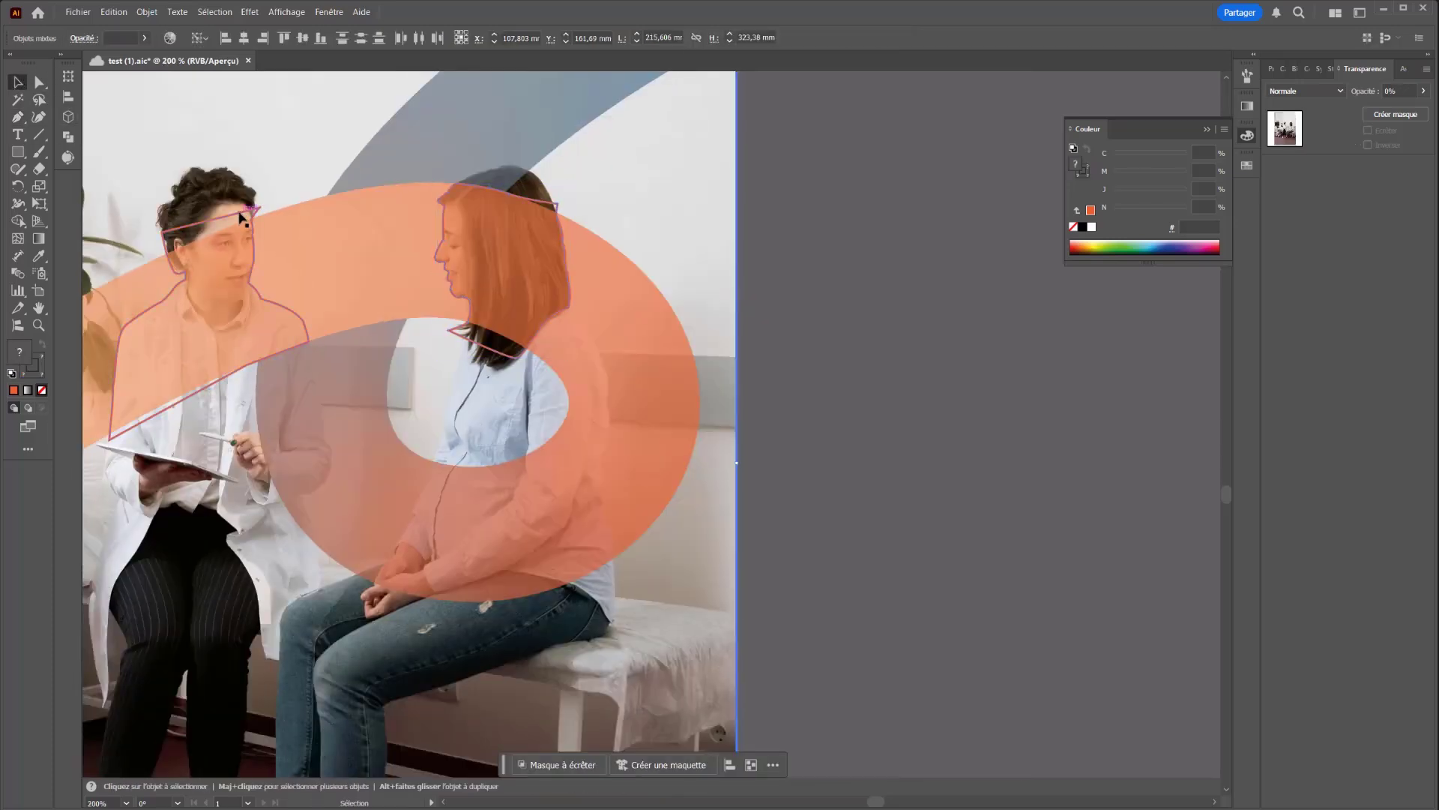
click(242, 214)
shift+click(557, 204)
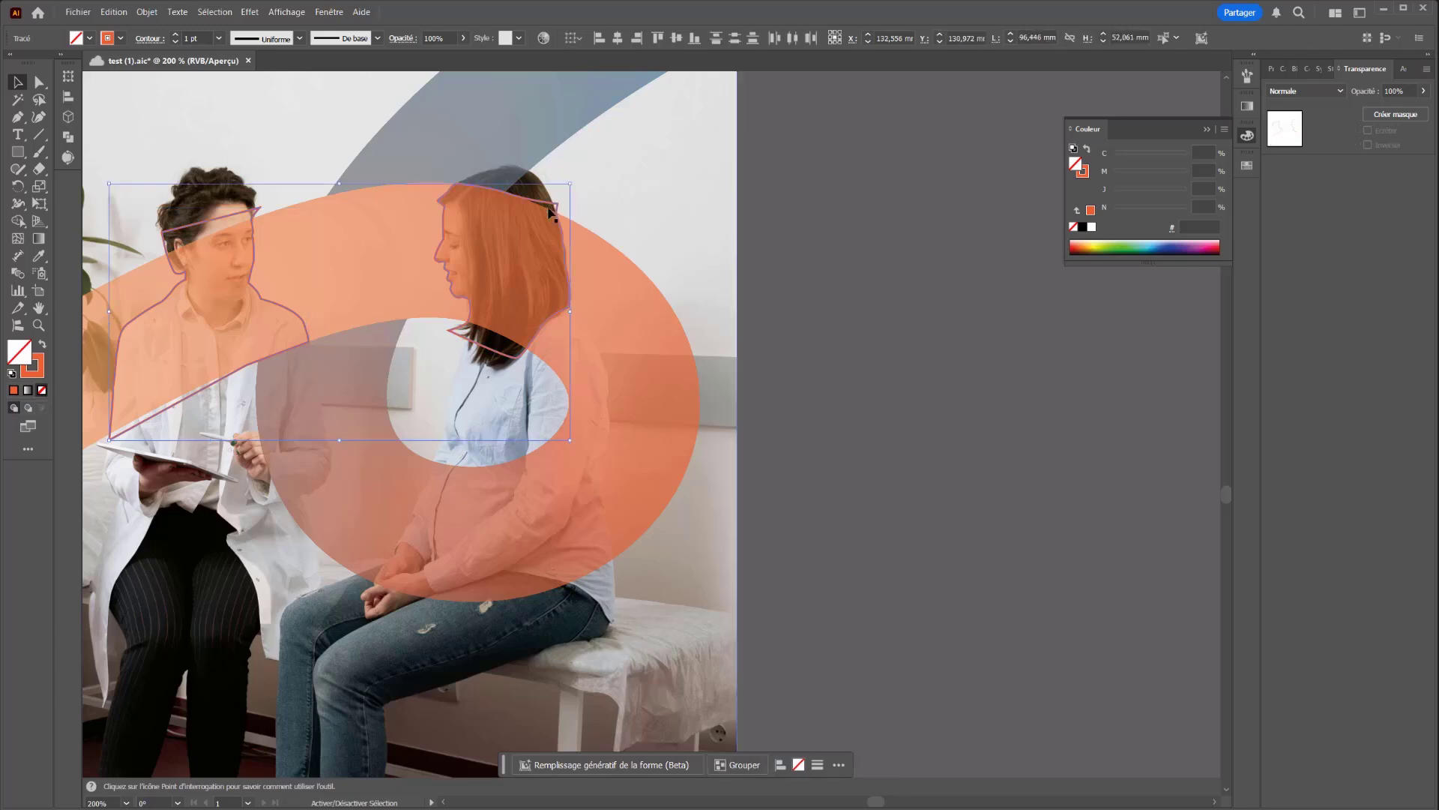
click(1281, 70)
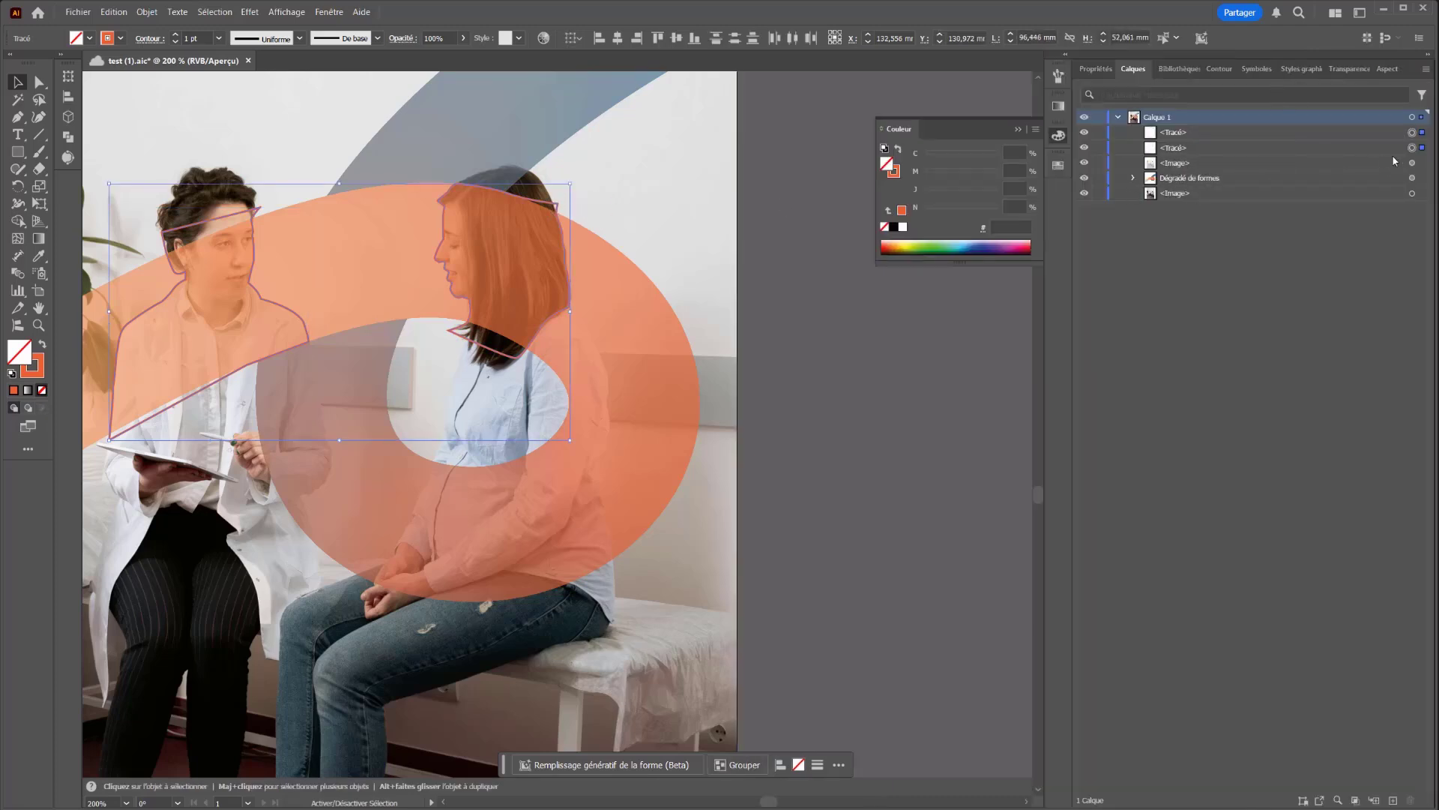
shift+click(1424, 164)
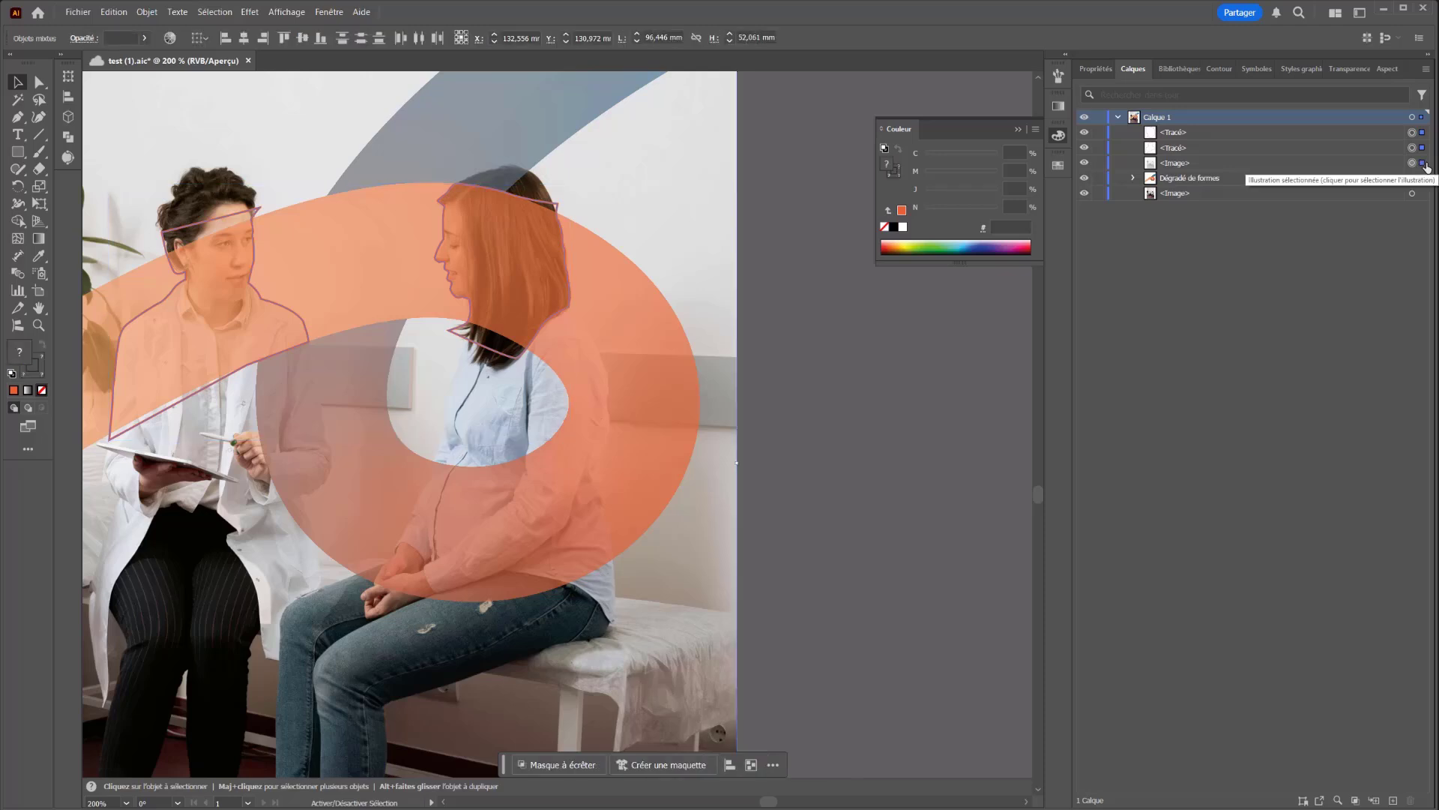
right_click(537, 249)
click(592, 426)
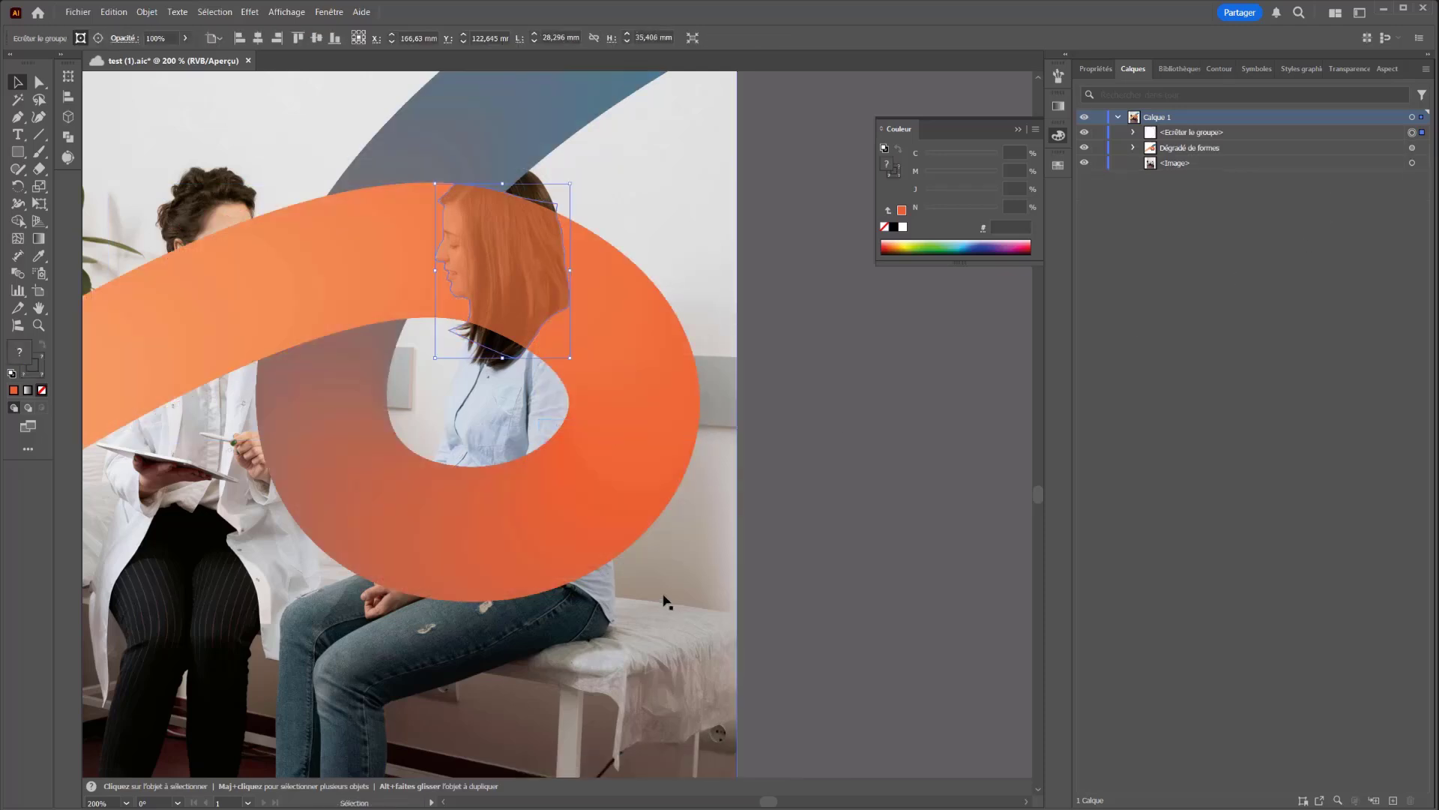
key(ctrl+z)
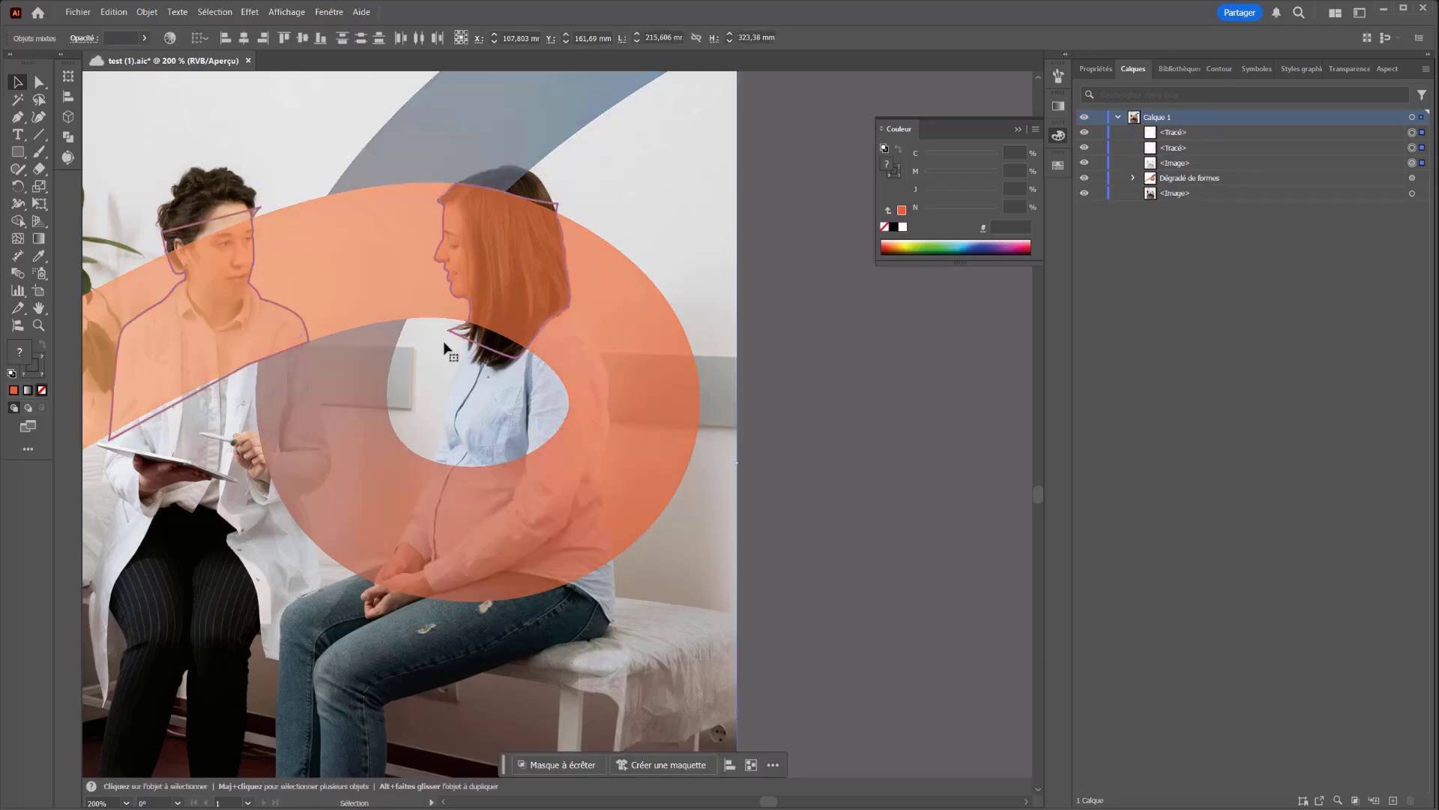
Select both traced outlines and combine them into one compound shape with the Pathfinder Unite mode
click(38, 83)
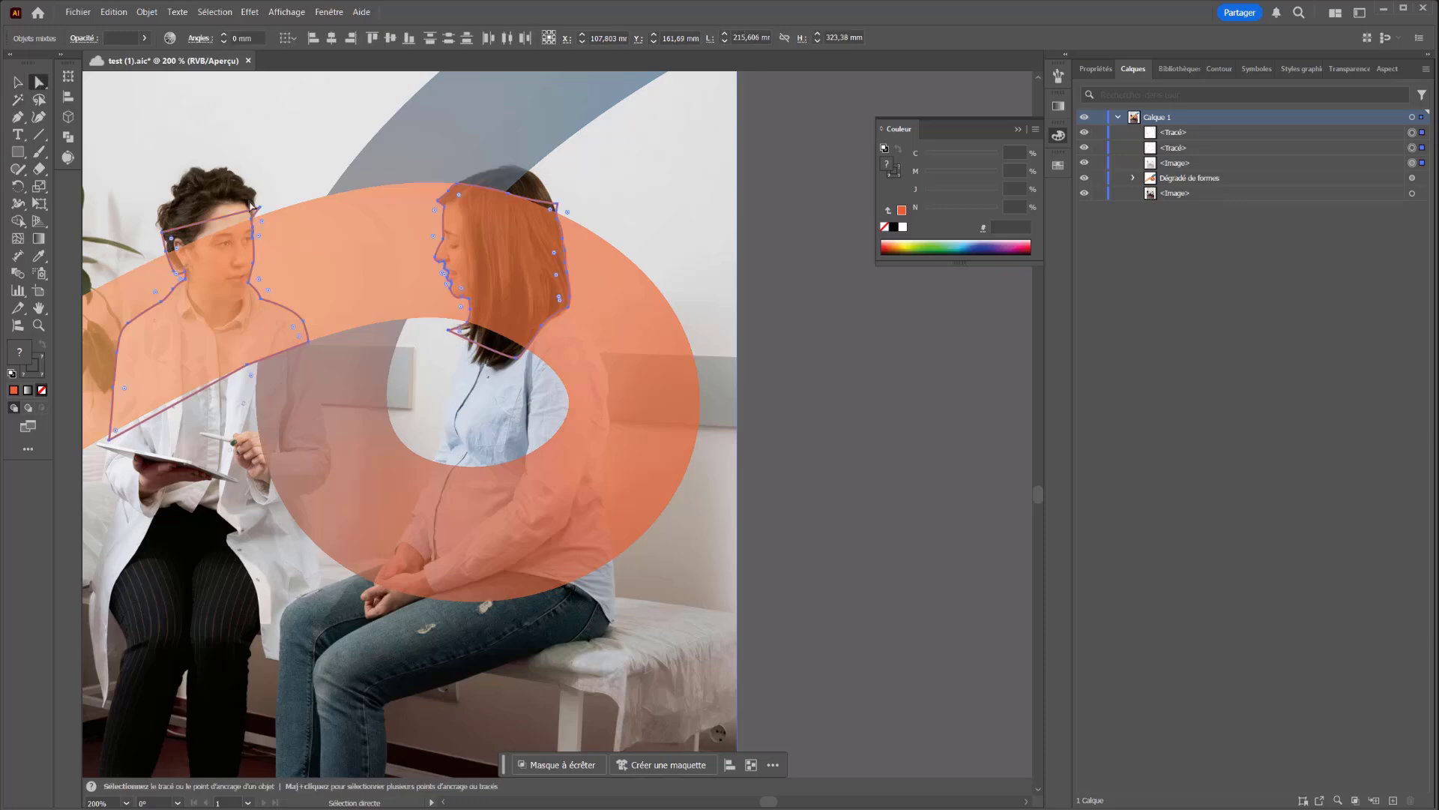
click(852, 257)
click(1413, 133)
shift+click(1413, 147)
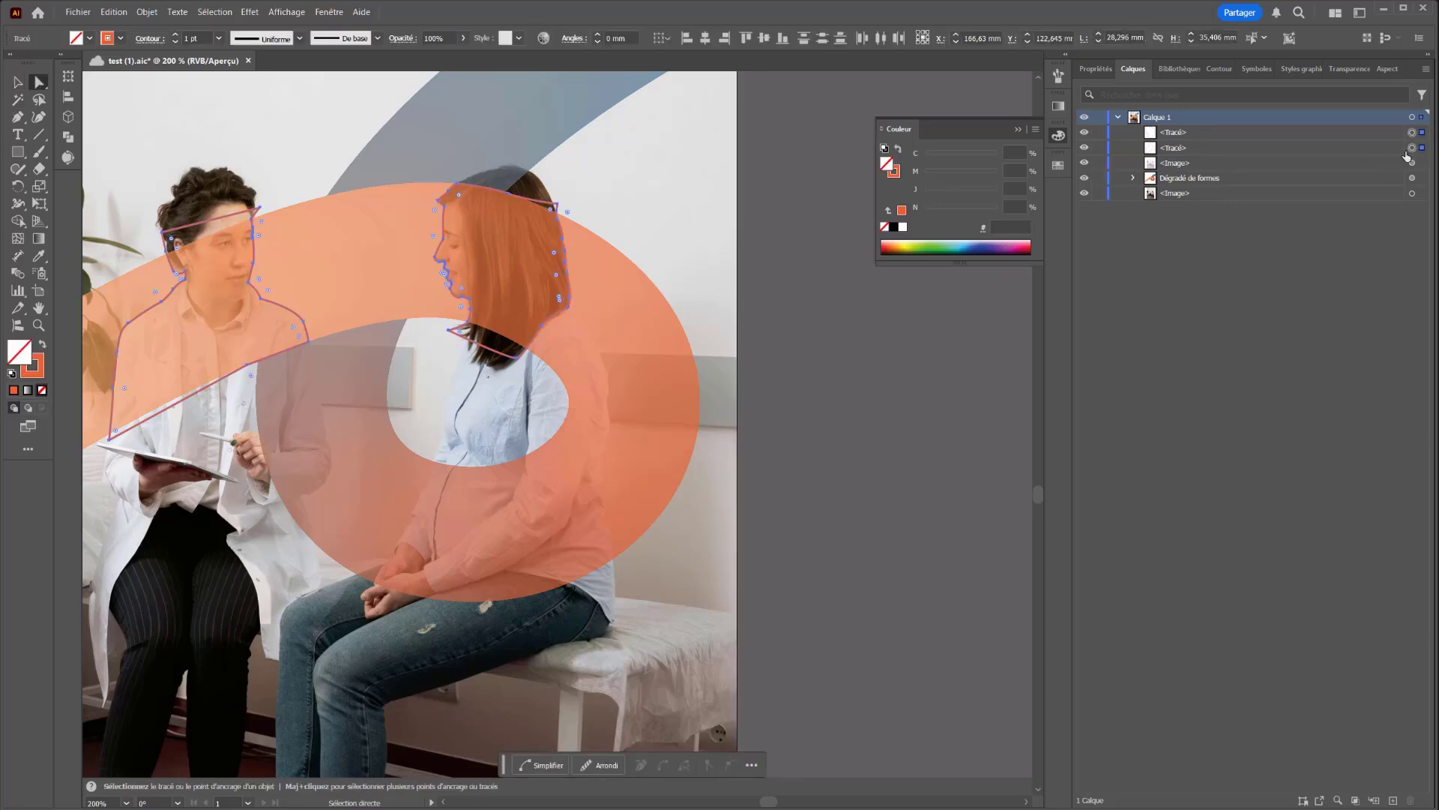
click(64, 99)
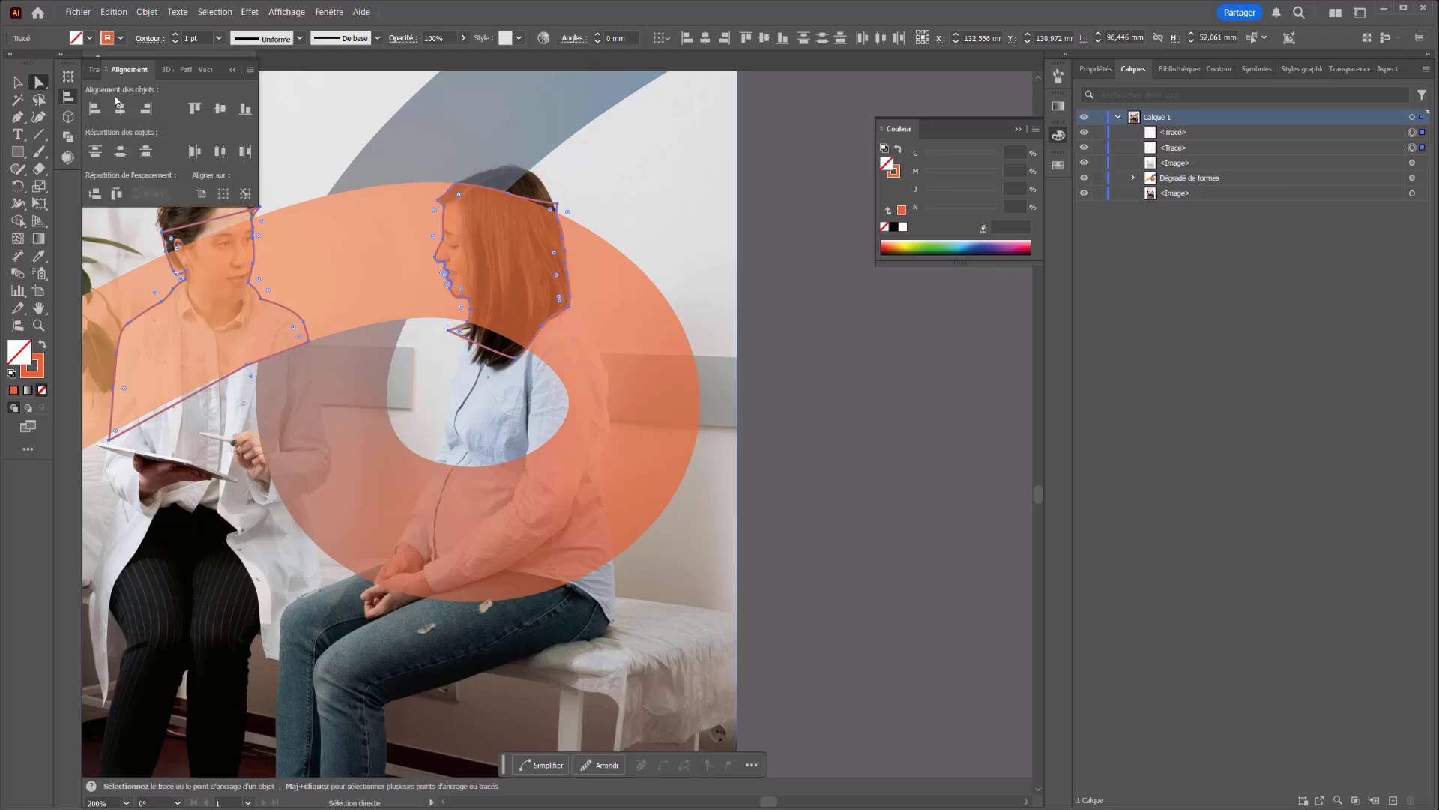
click(68, 137)
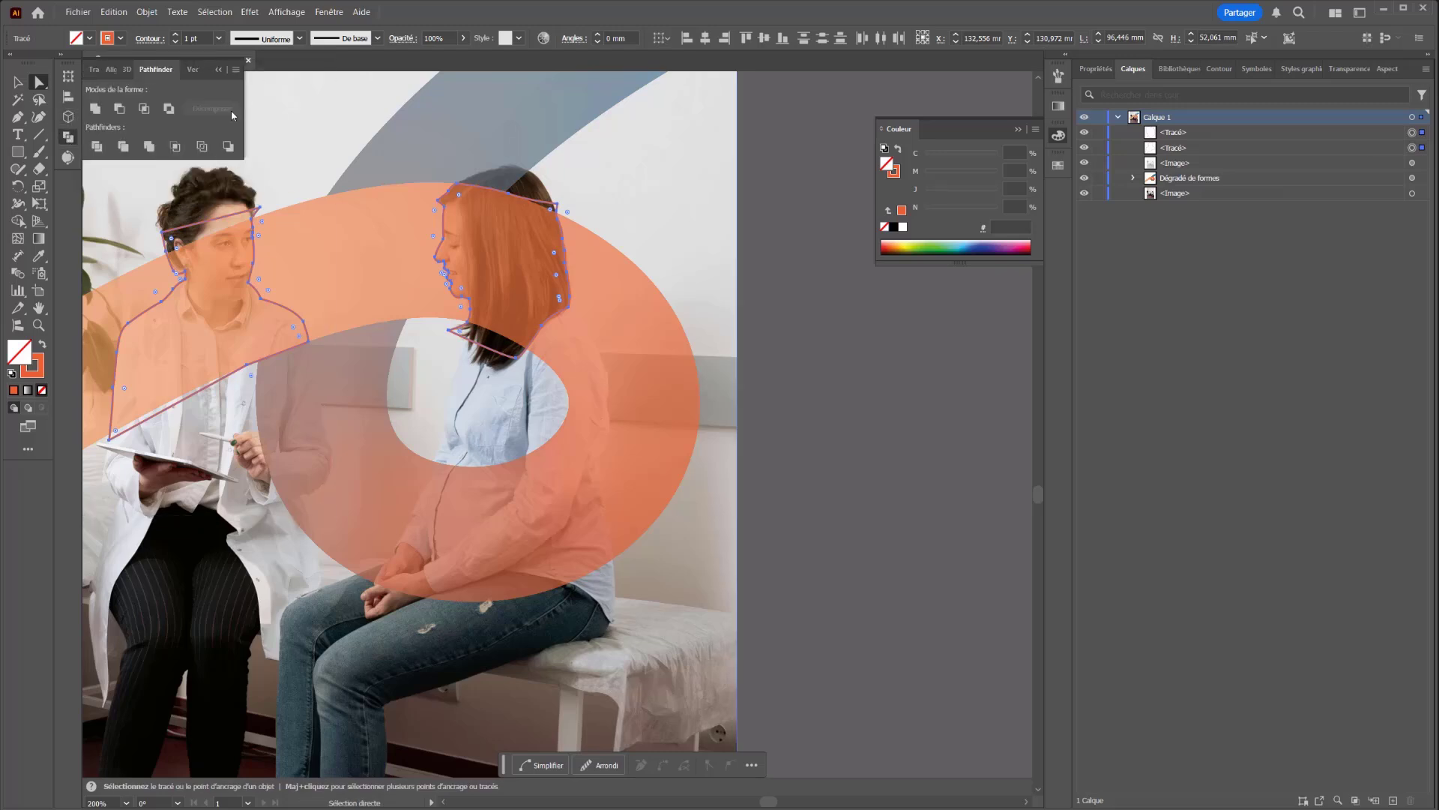
click(330, 12)
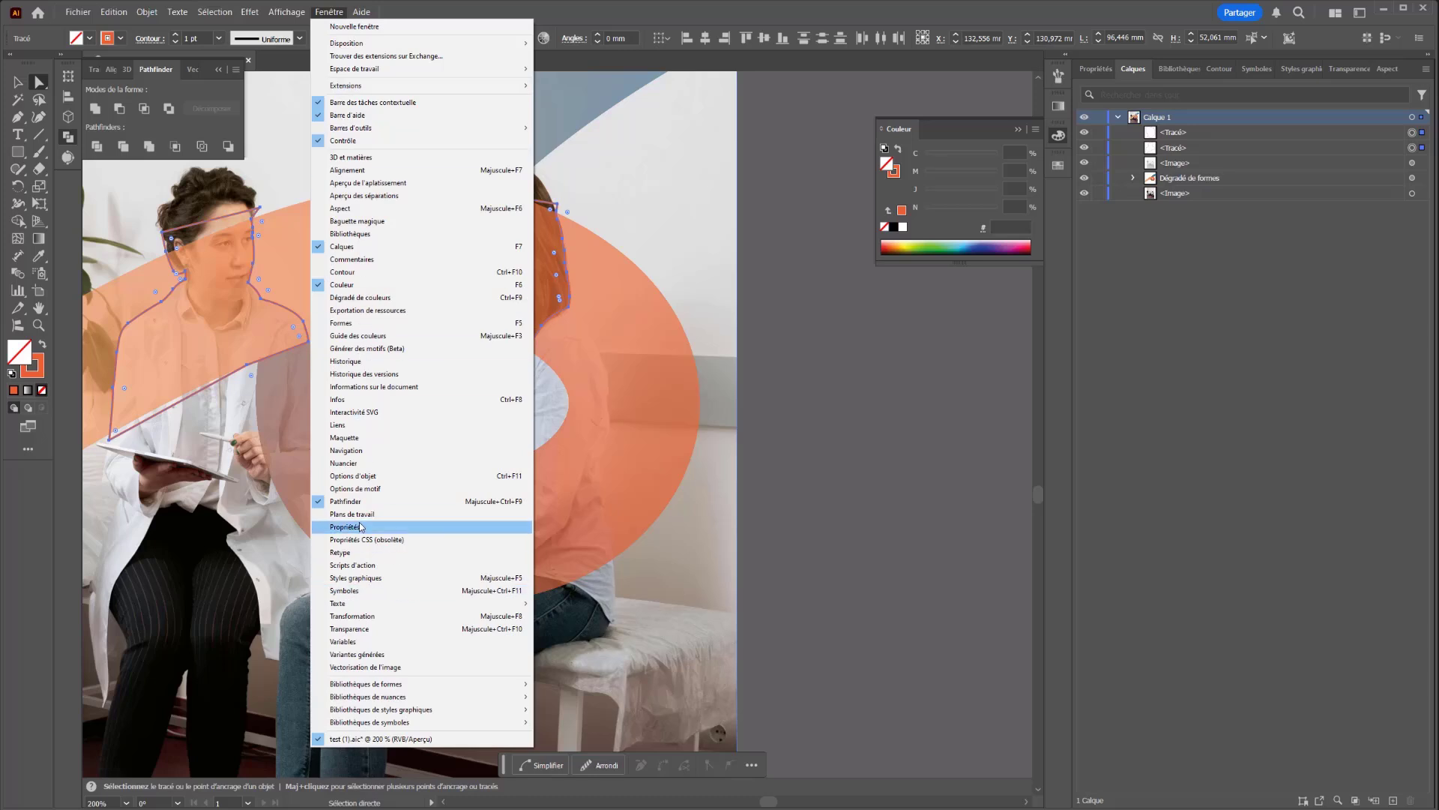
click(190, 83)
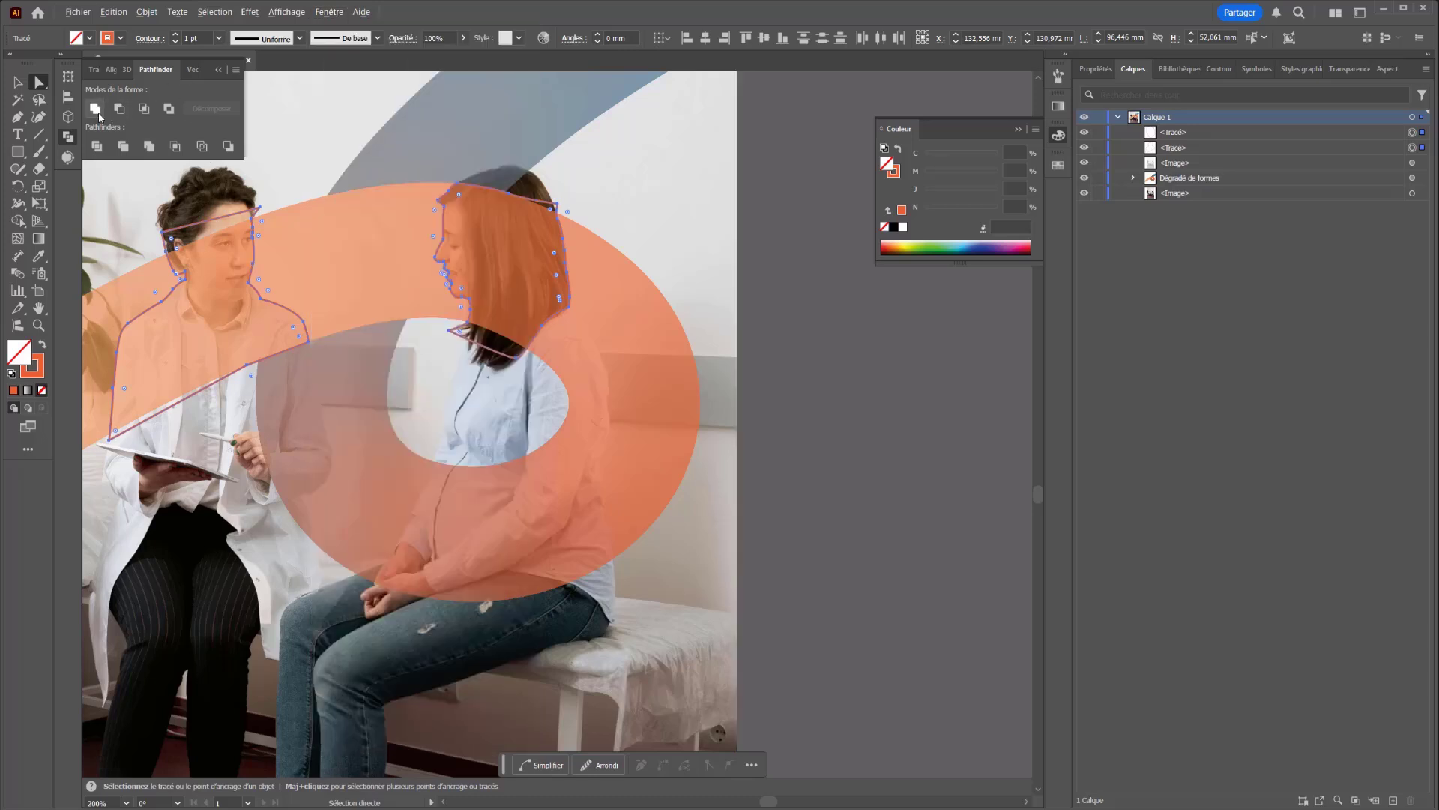
click(96, 109)
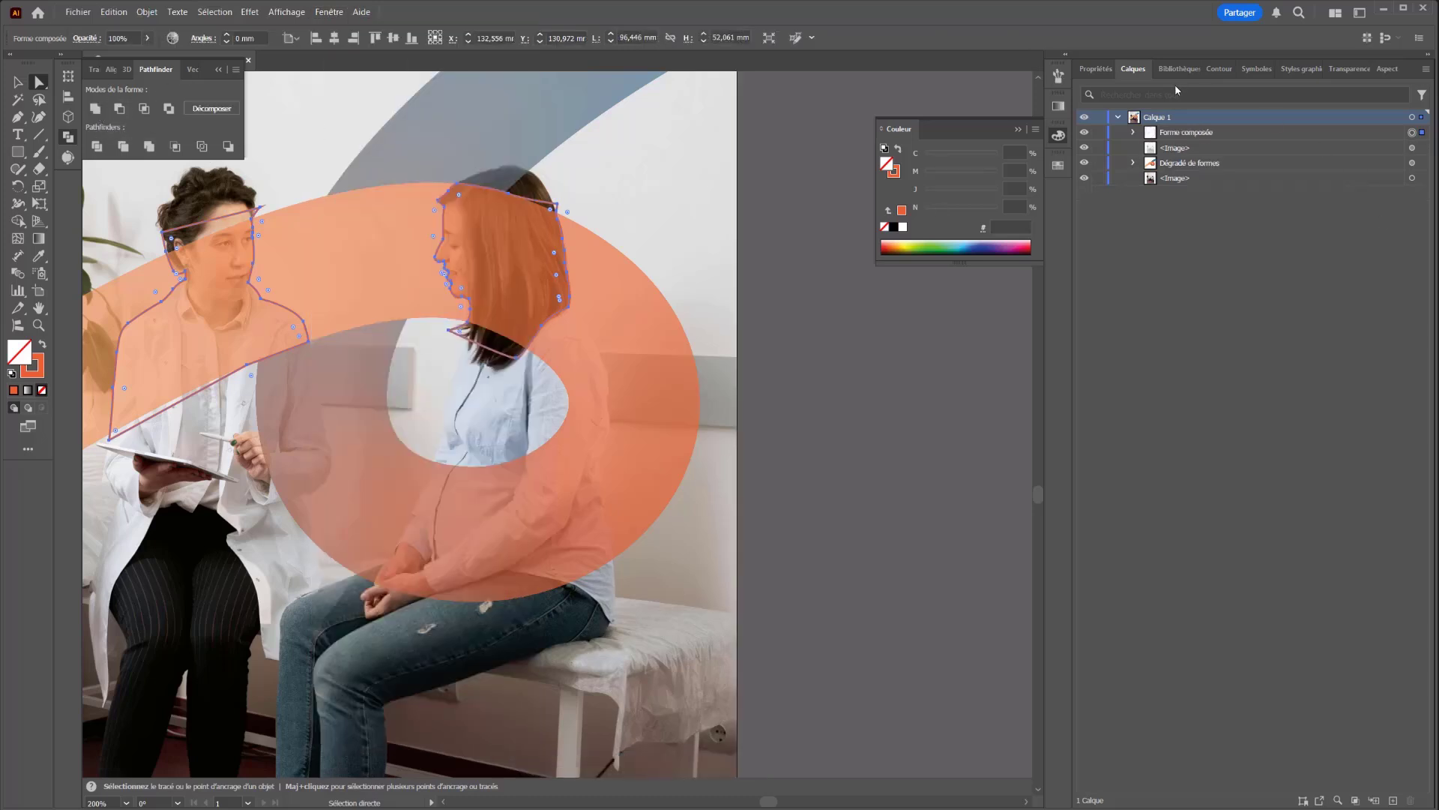
Make a clipping mask from the compound shape and the semi-transparent photo copy beneath it
shift+click(1203, 154)
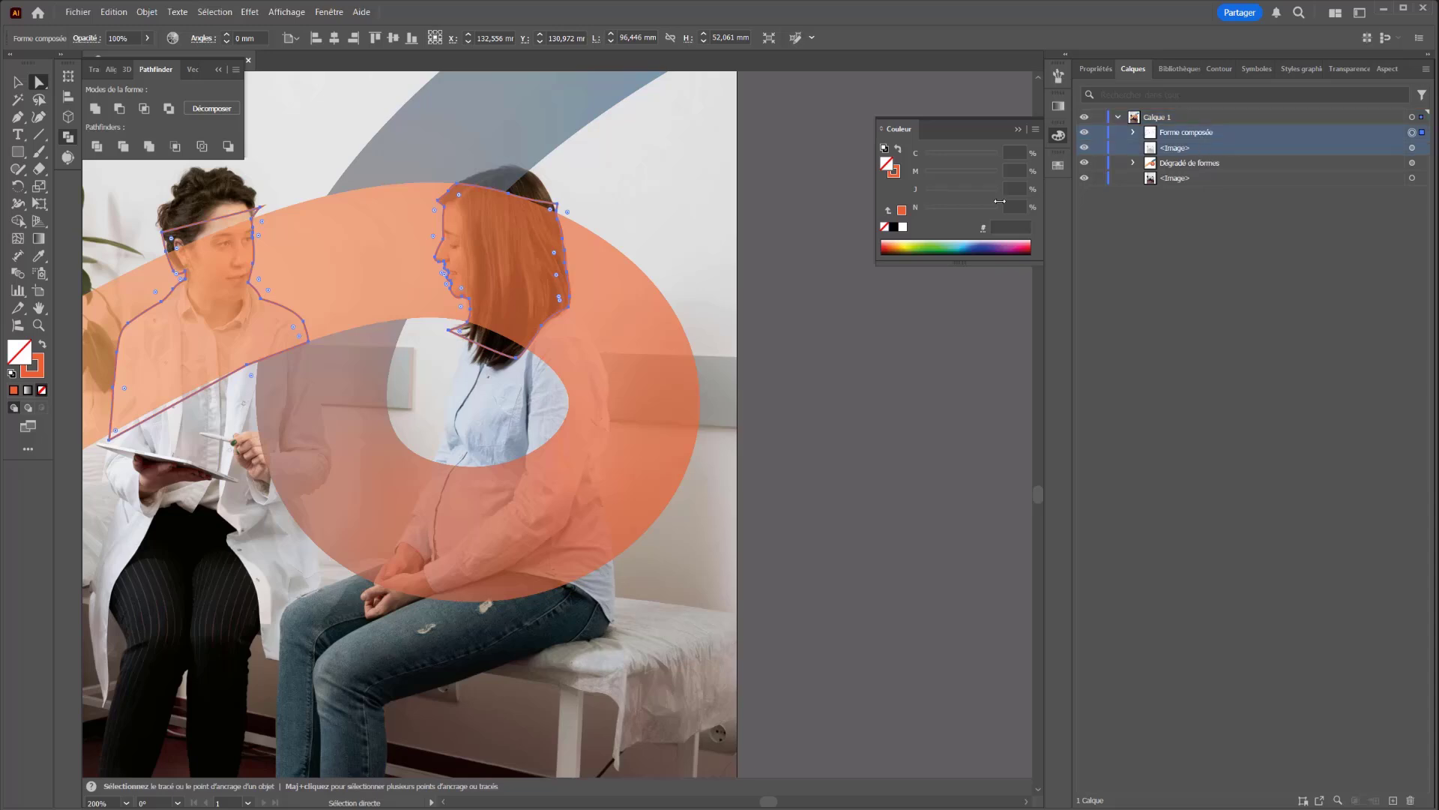
right_click(572, 294)
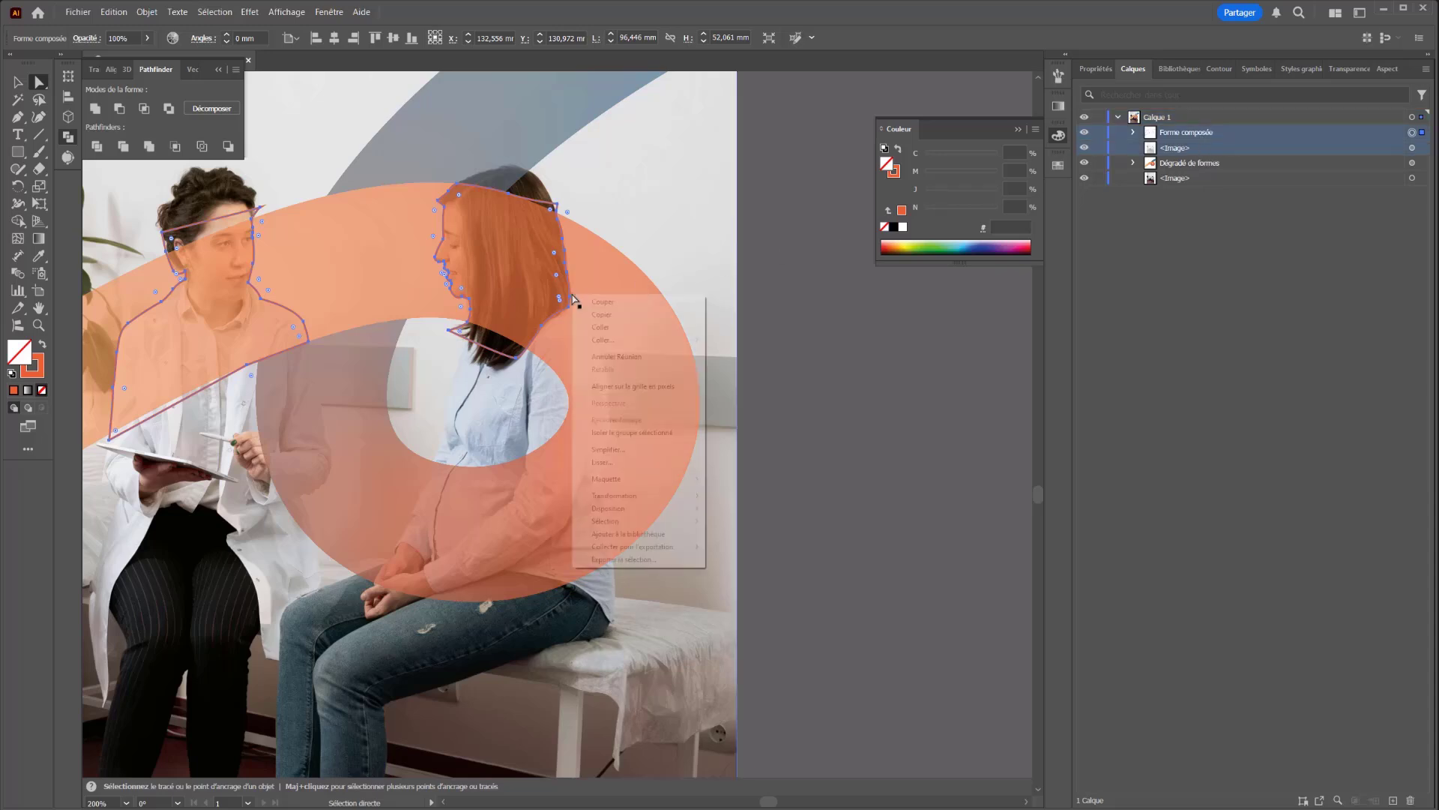
shift+click(1410, 149)
right_click(449, 375)
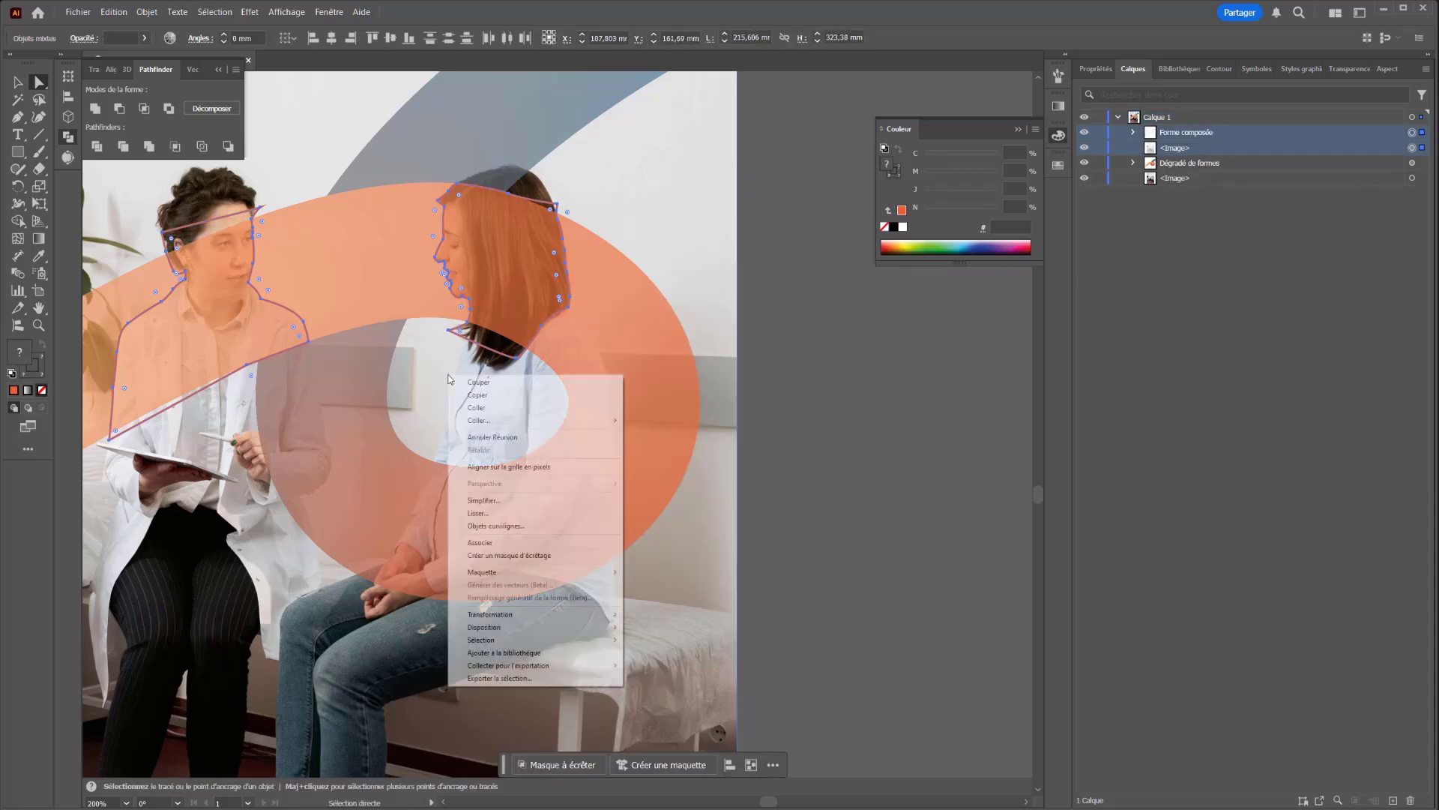
click(527, 557)
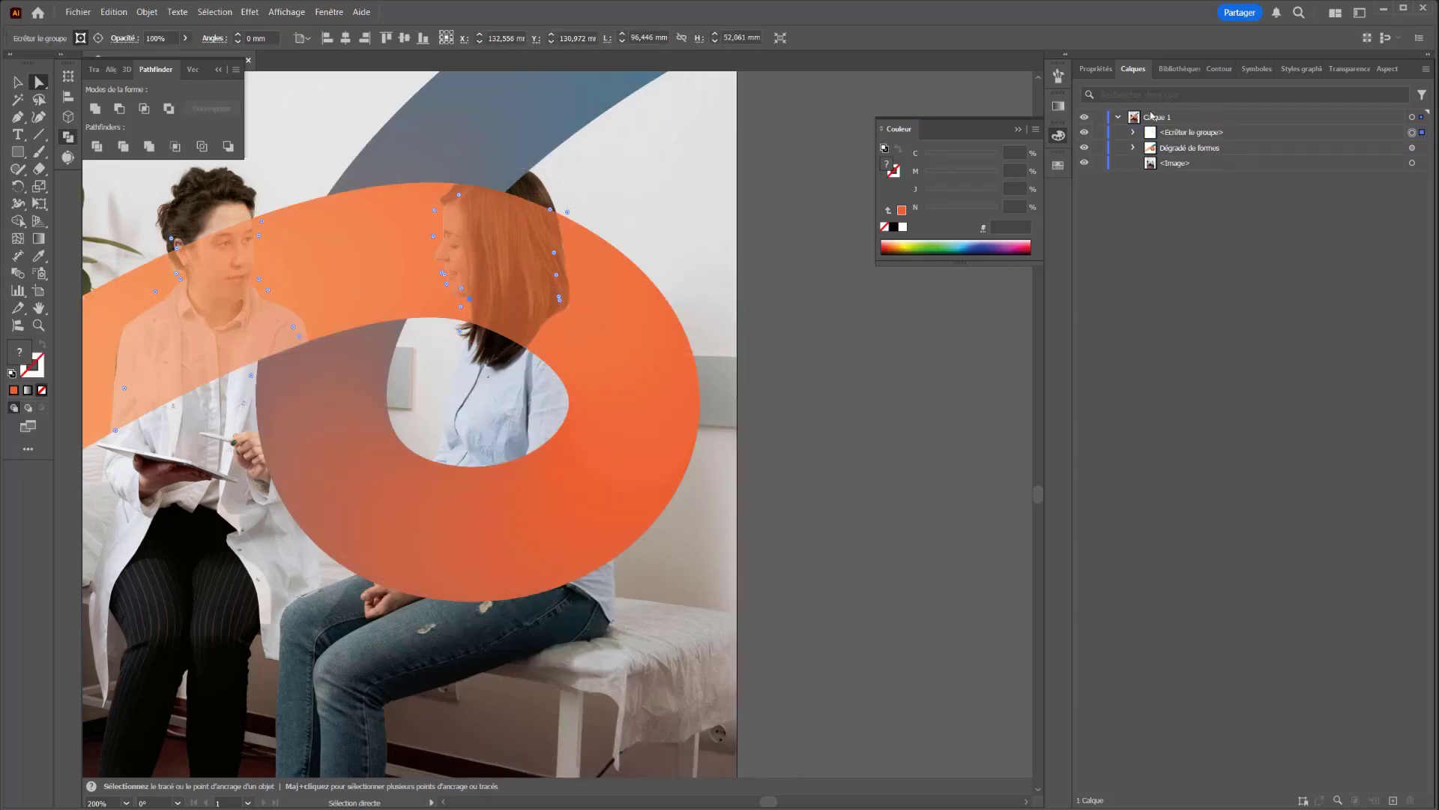
Select the photo copy inside the clipping group and set its opacity to 100%
click(1350, 68)
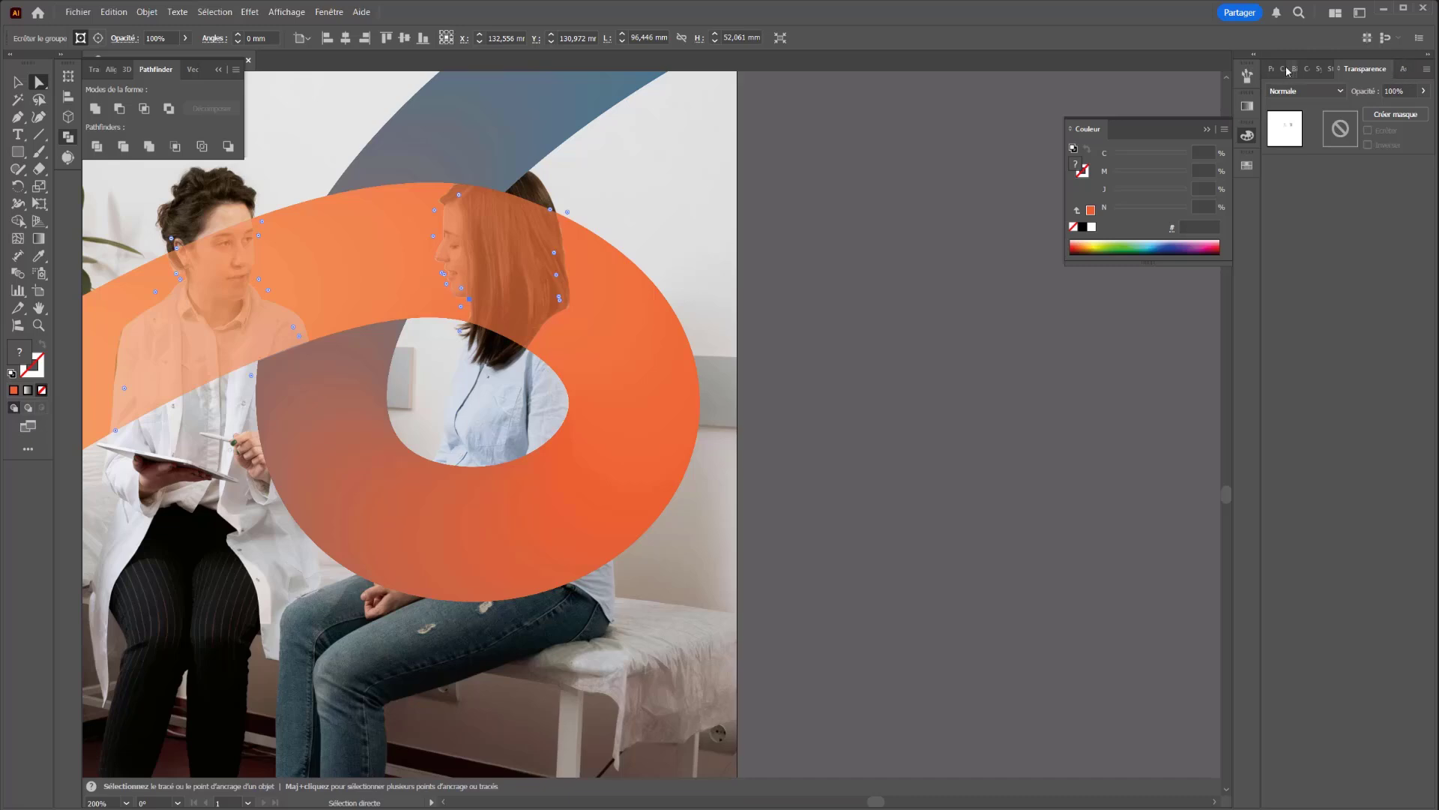
click(1288, 69)
drag(1333, 70, 855, 331)
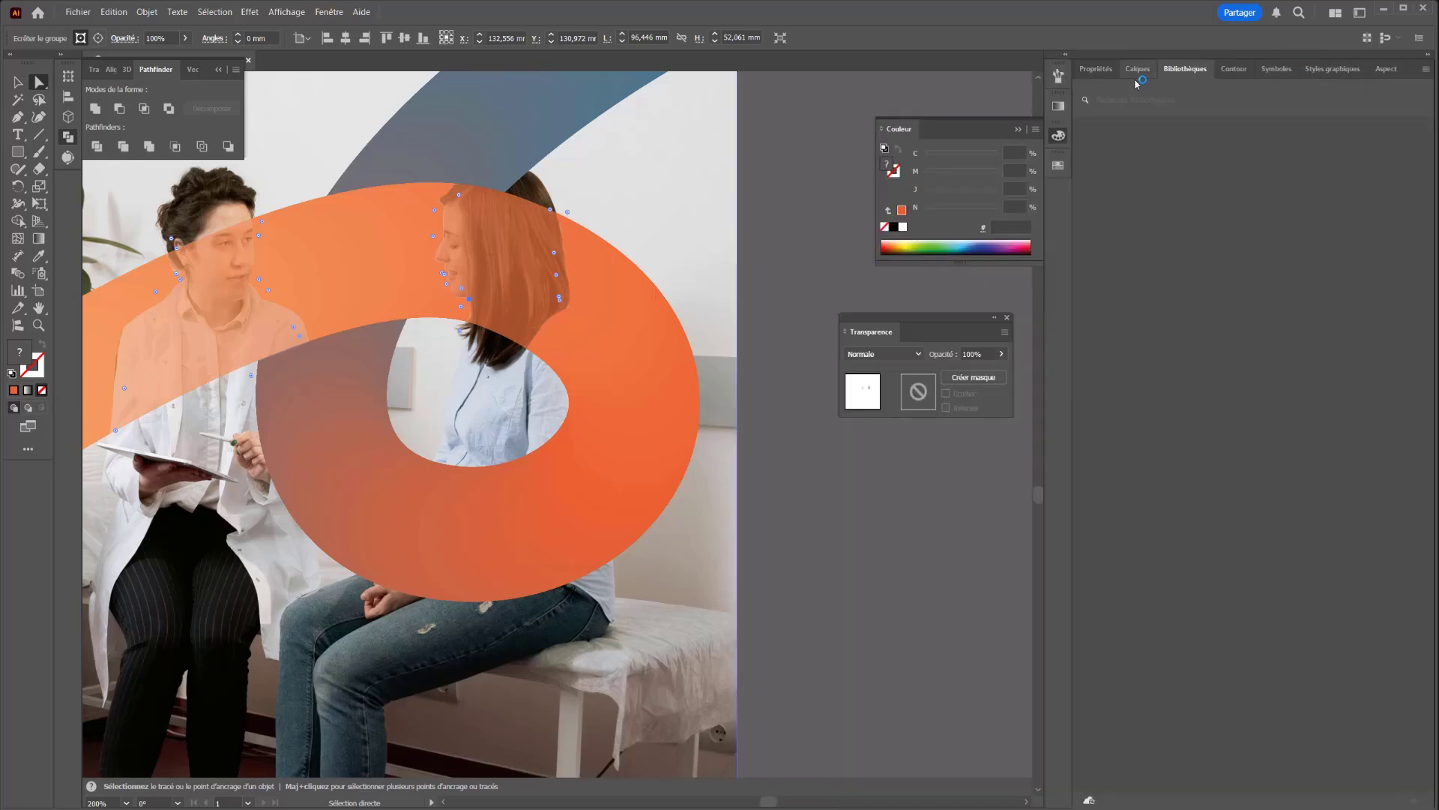
click(1139, 71)
click(1133, 133)
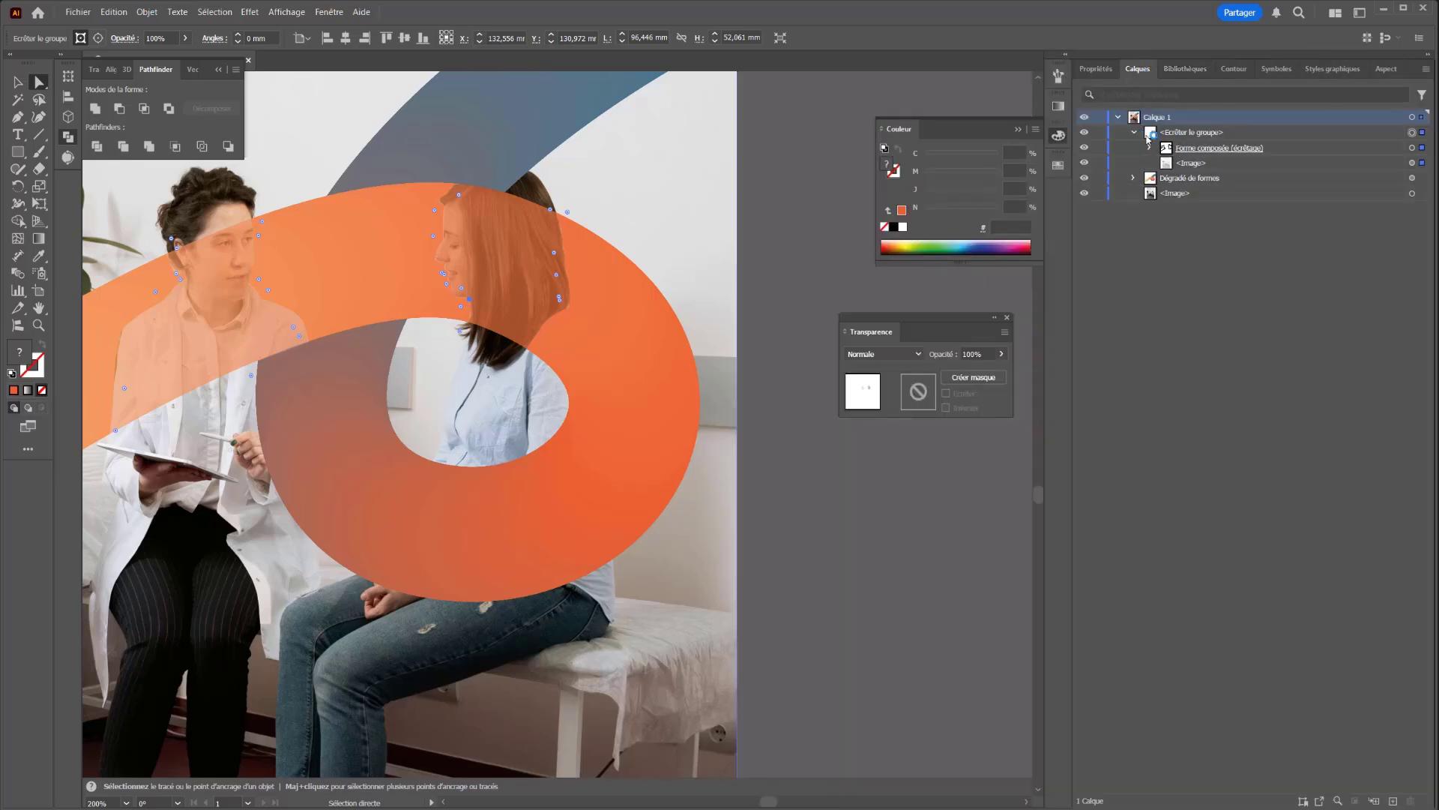
click(1219, 165)
click(1421, 164)
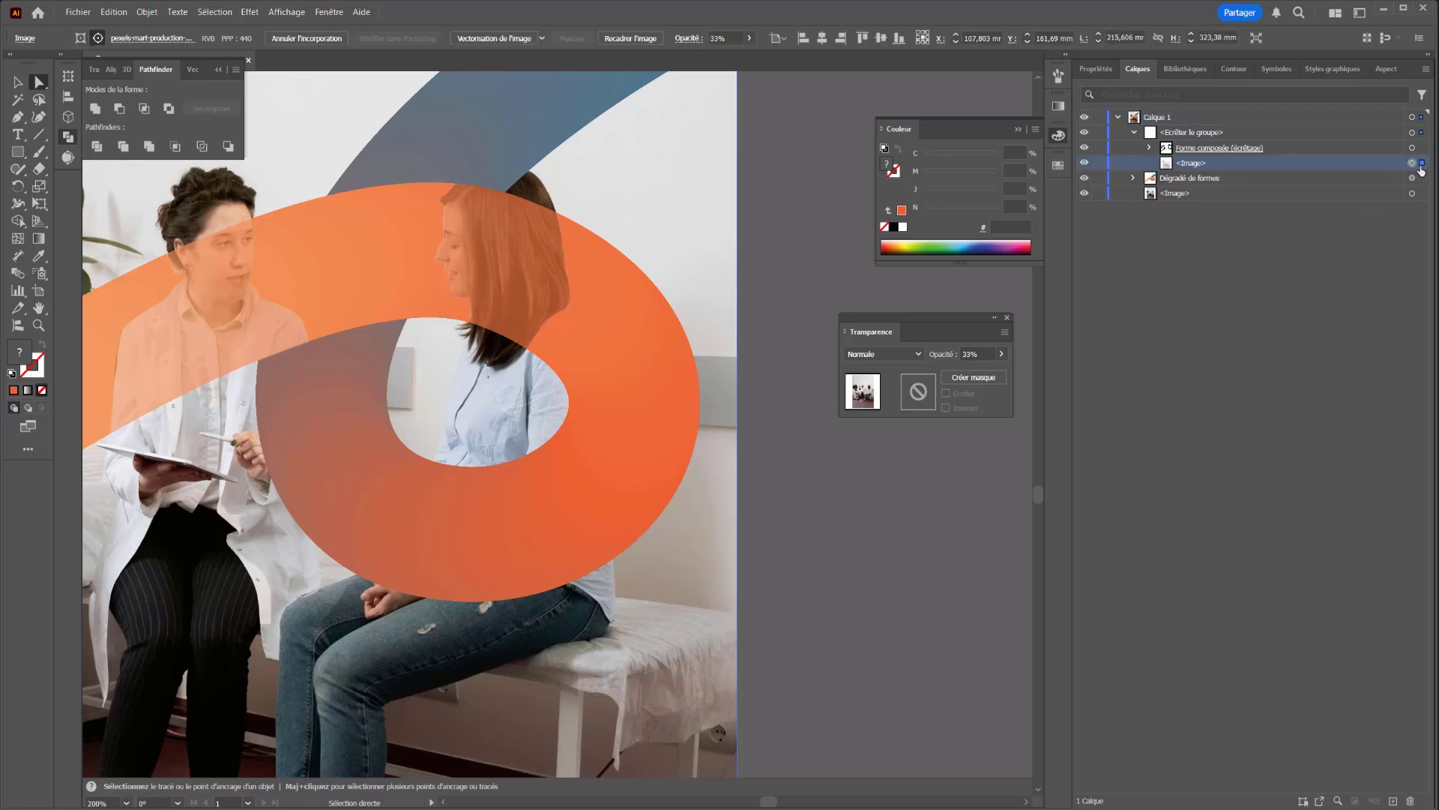
drag(965, 372, 1039, 364)
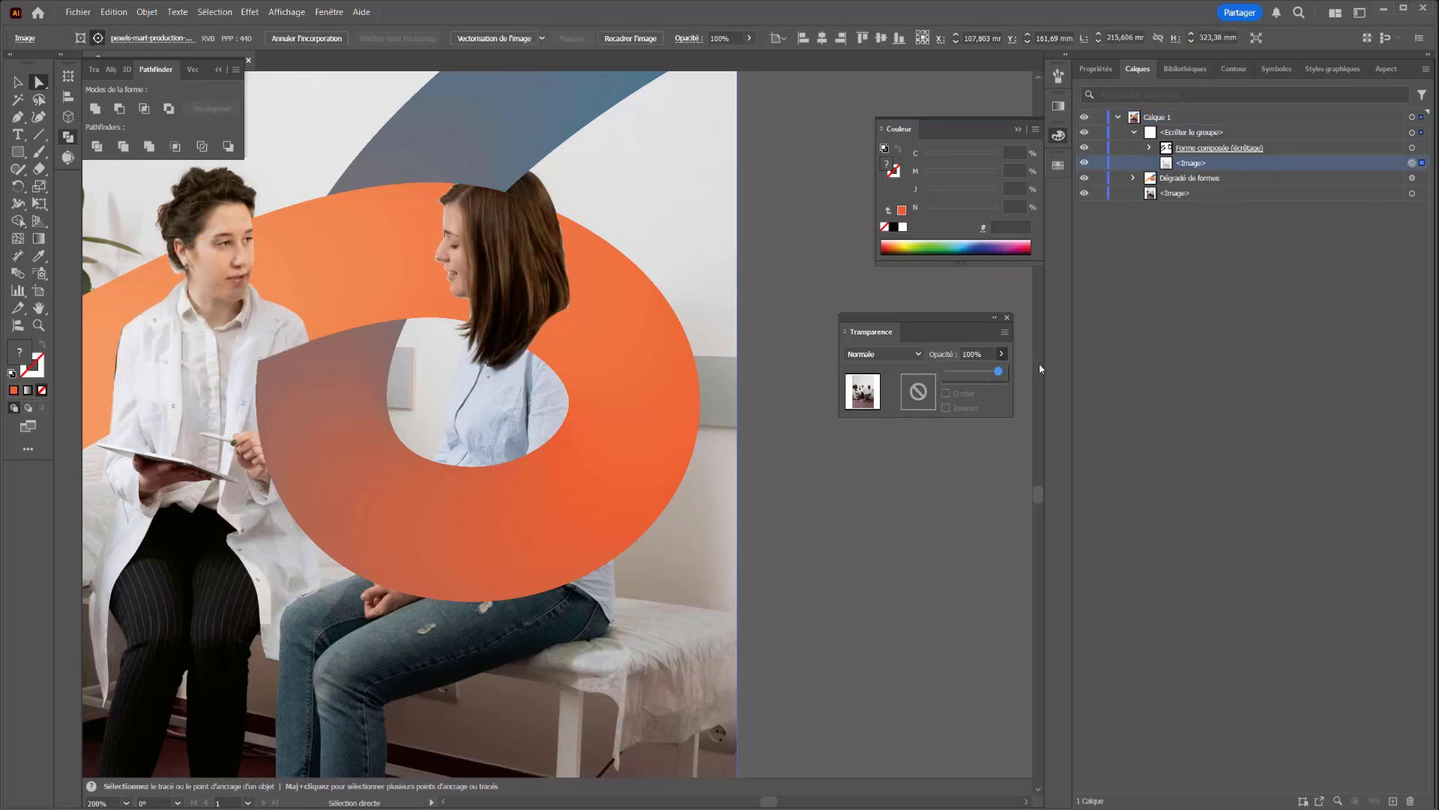
Select the gradient blend and examine how the ribbon passes around both women across the whole photo
scroll(259, 302, down, 2)
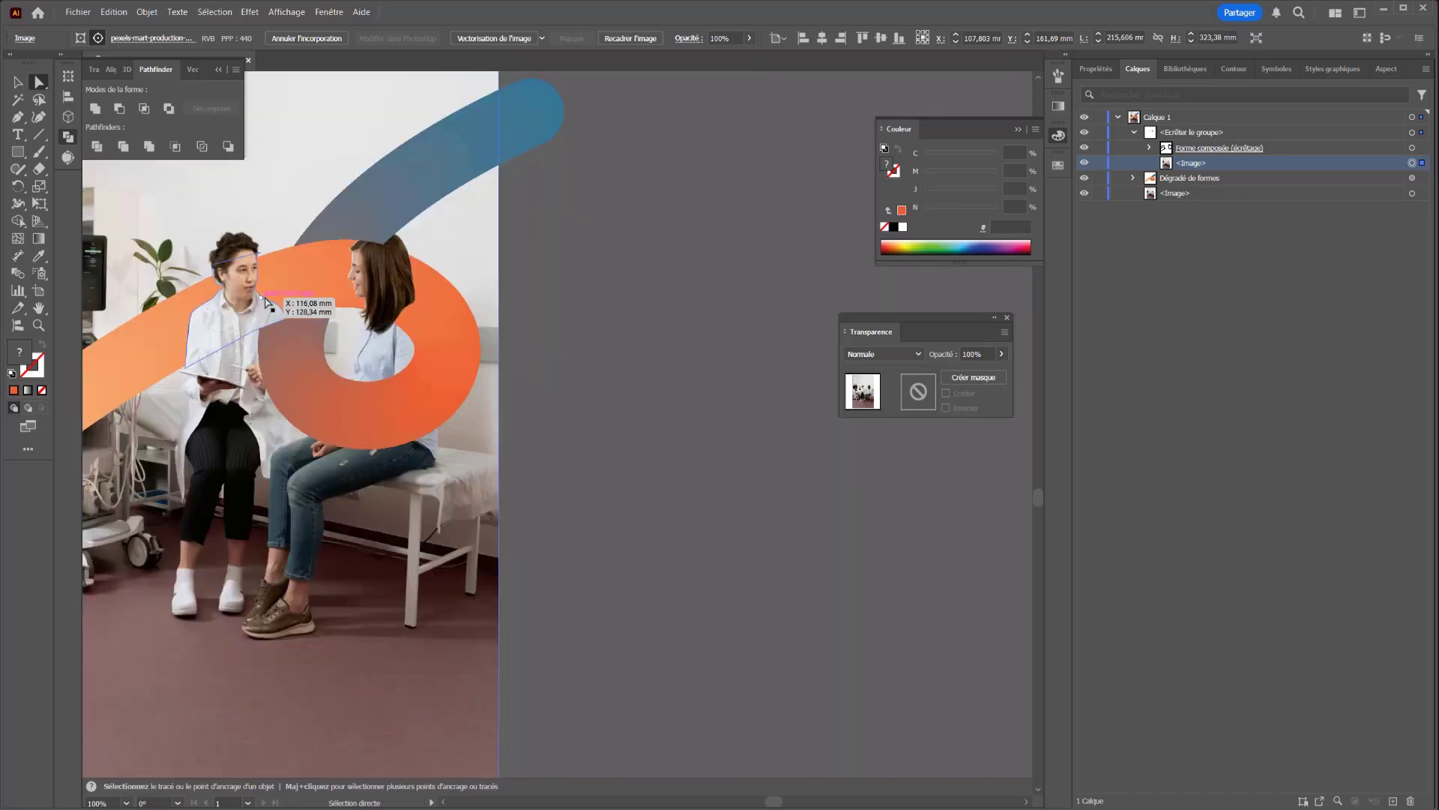
scroll(277, 303, up, 2)
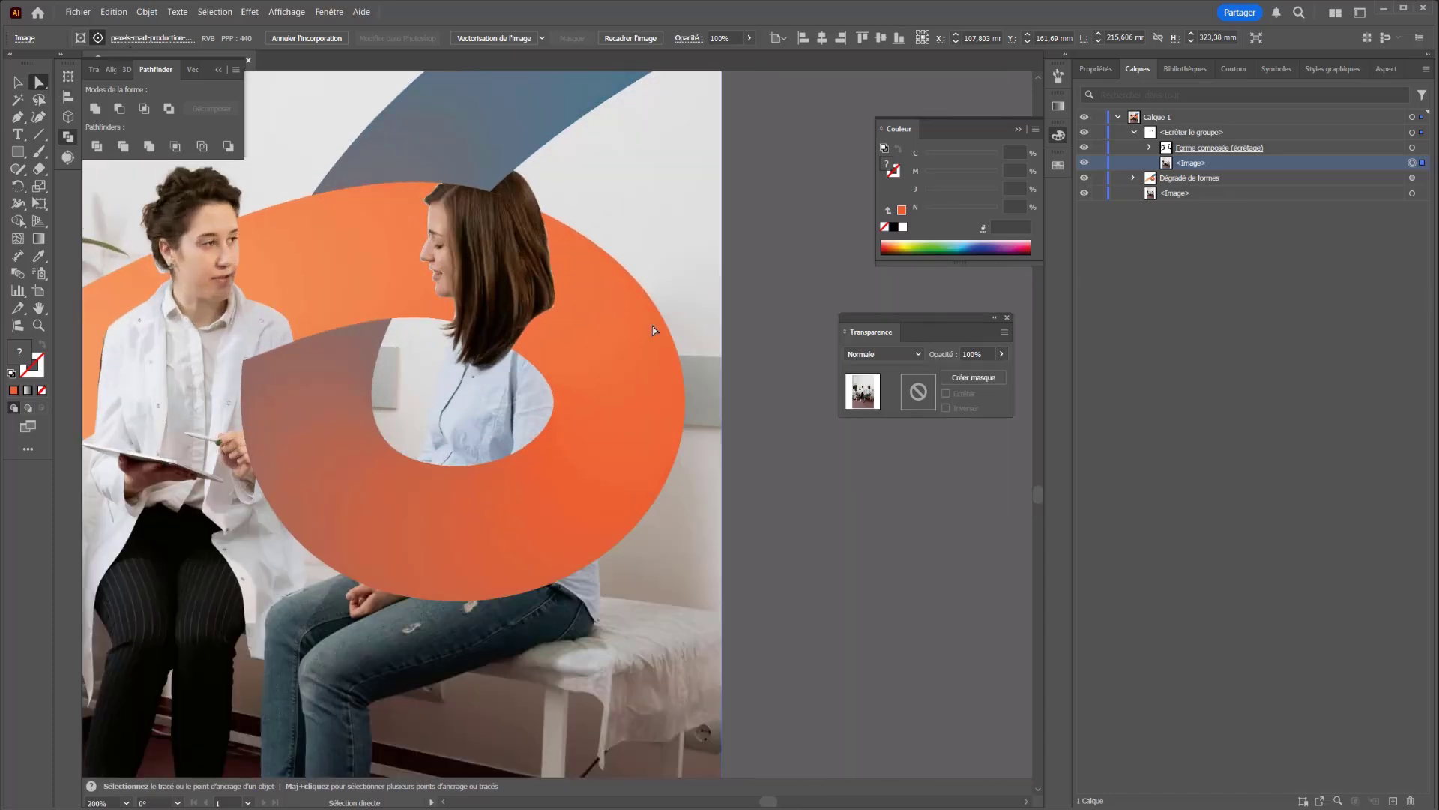
click(1421, 179)
scroll(652, 110, down, 3)
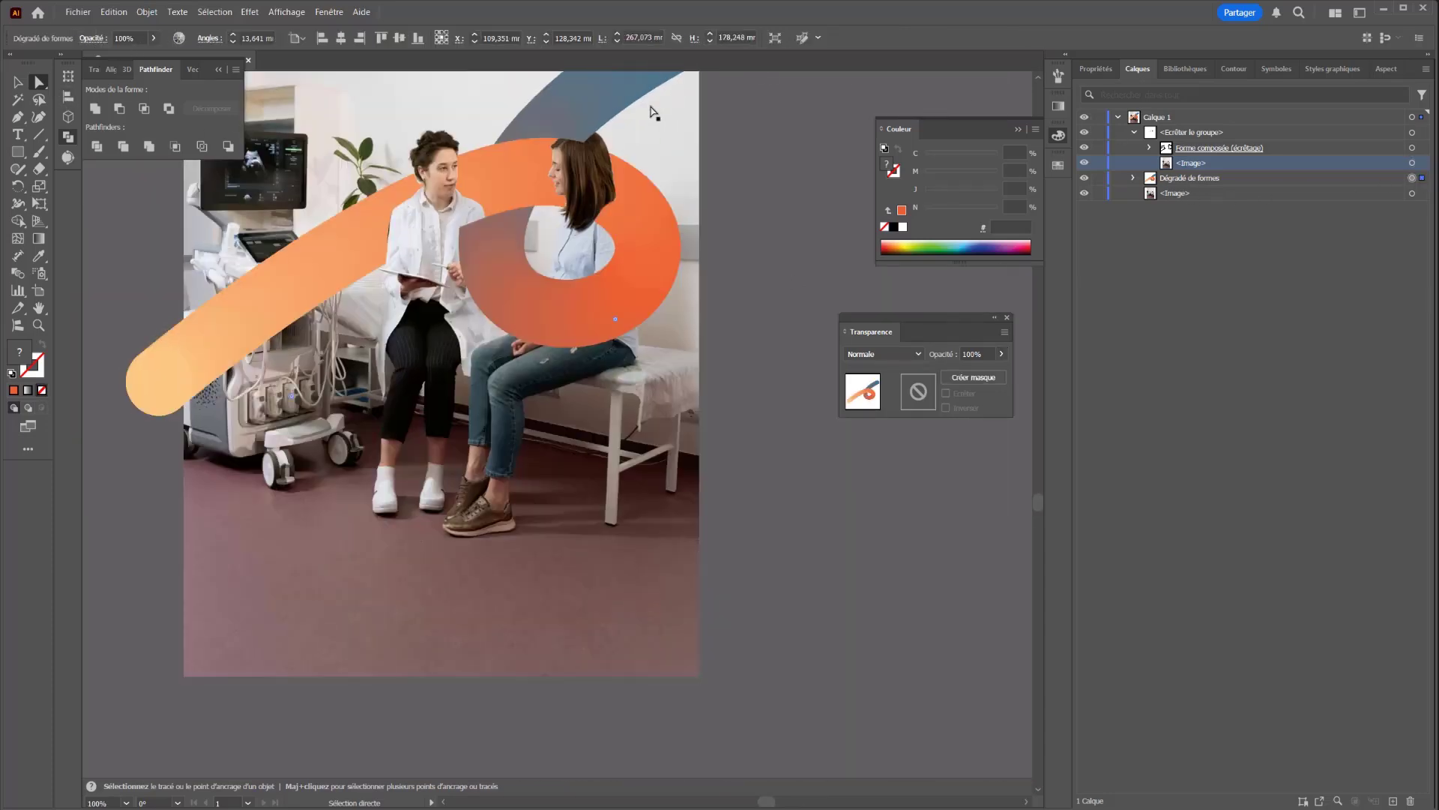
scroll(600, 135, up, 1)
drag(738, 180, 725, 388)
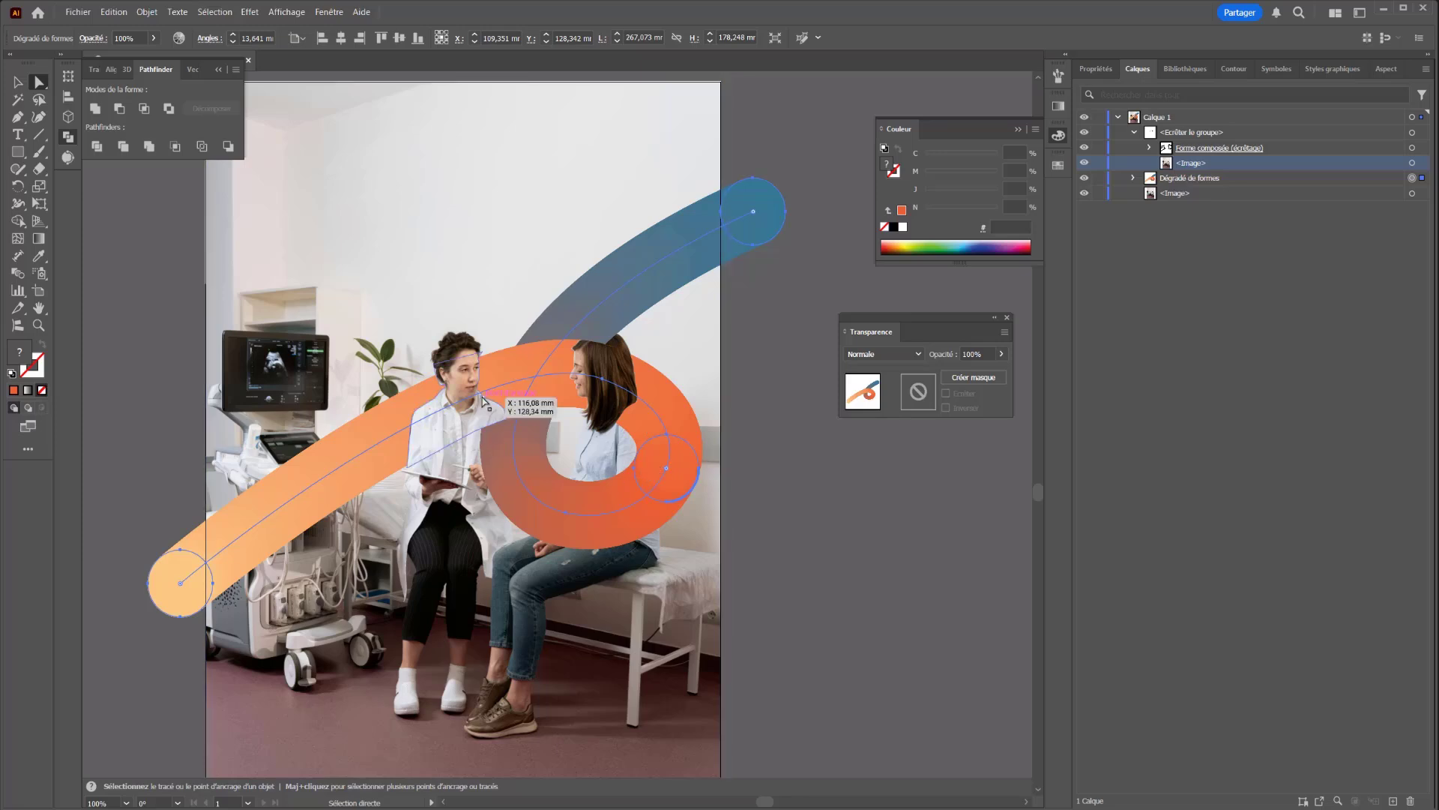
Try to trace a small patch over the white-coat woman's upper sleeve and add it to the clipping group's compound shape
click(1149, 147)
click(1207, 163)
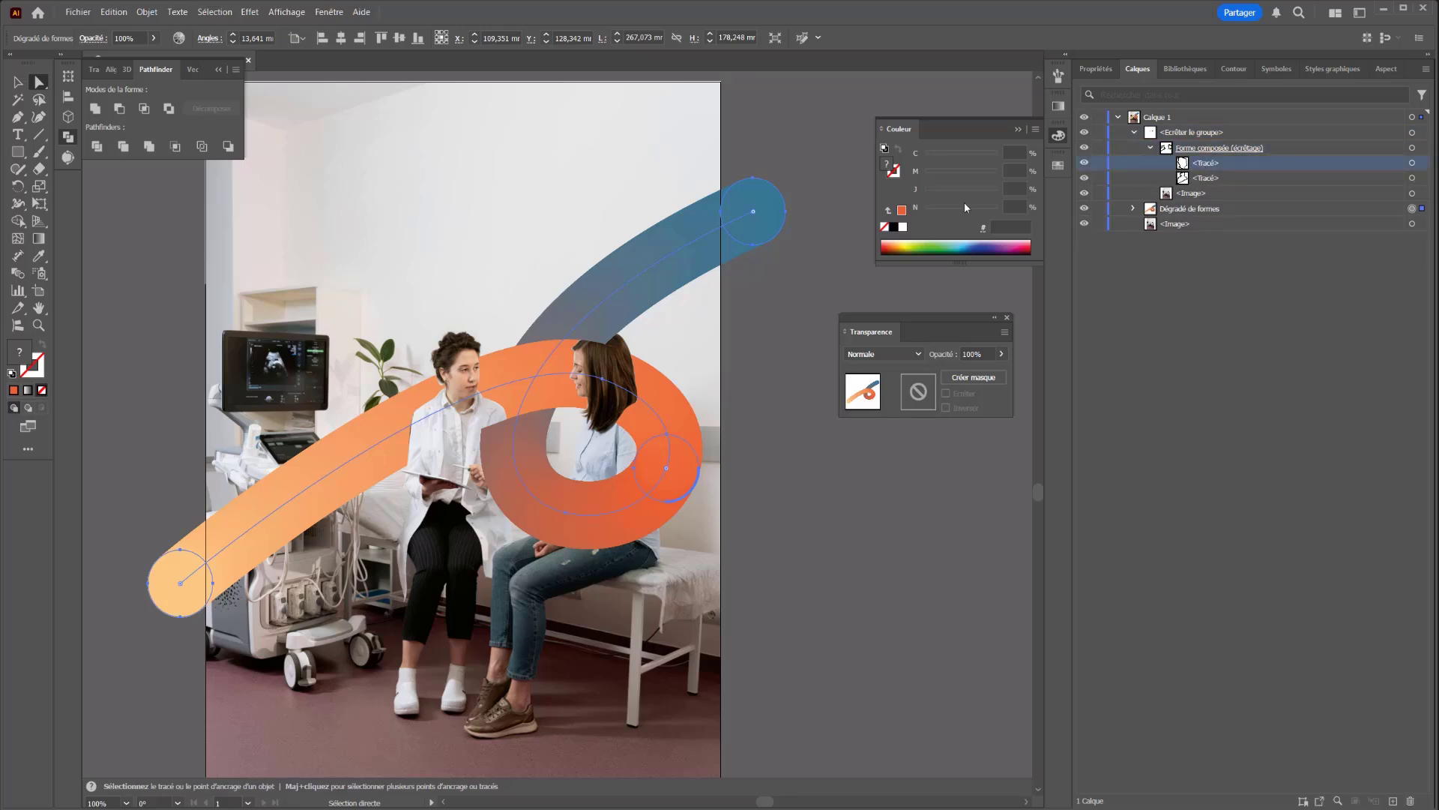
scroll(667, 262, up, 2)
click(18, 118)
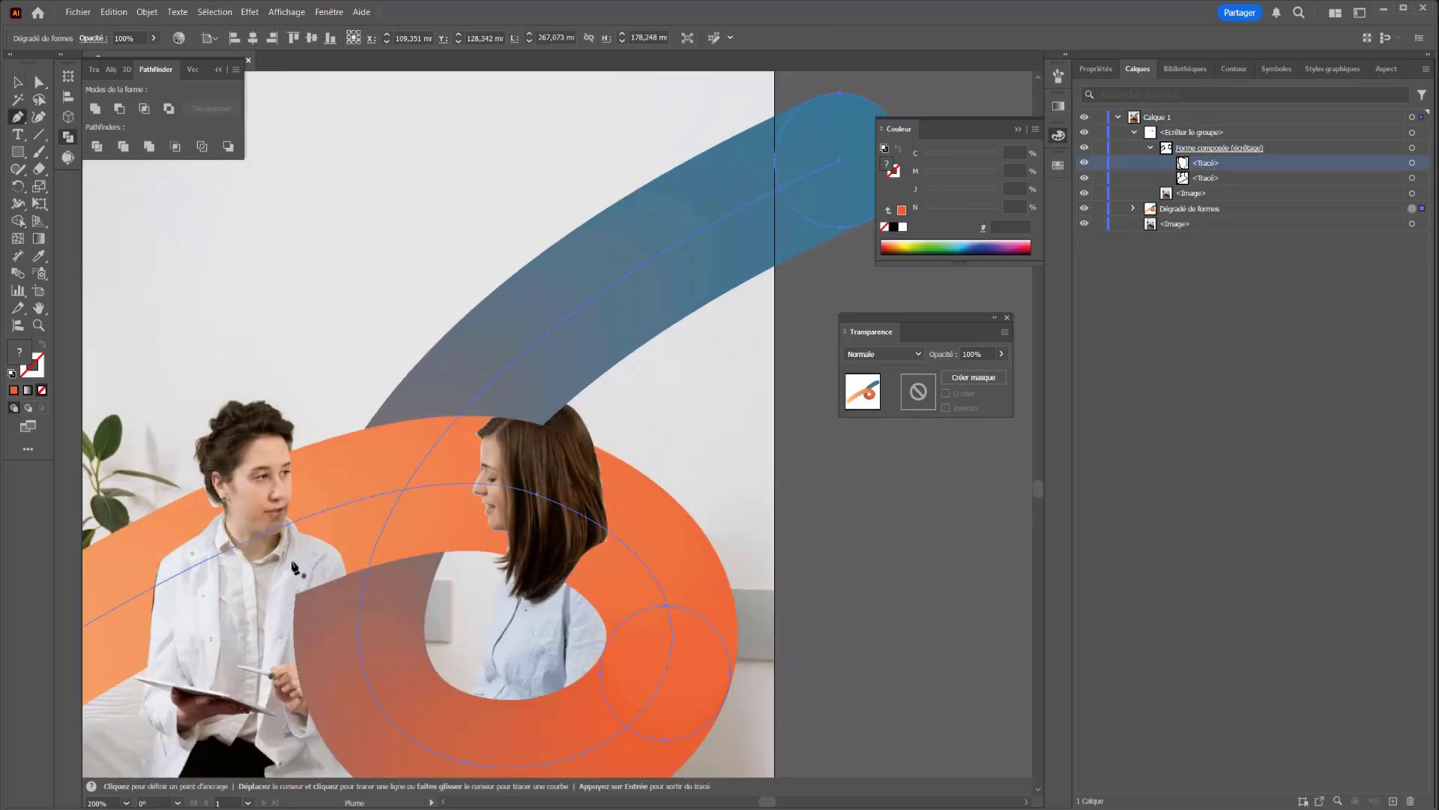
click(341, 556)
click(351, 607)
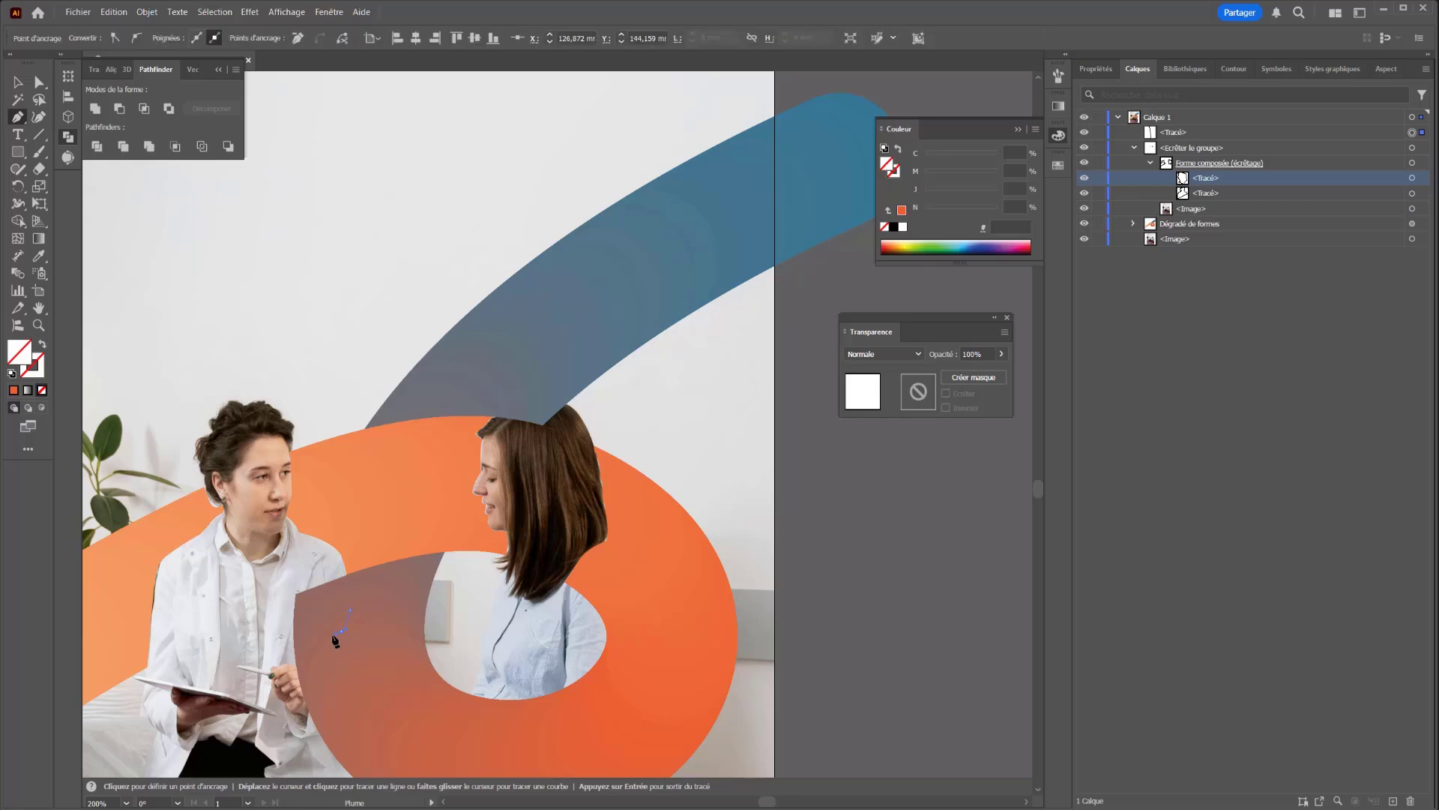
click(301, 648)
drag(289, 588, 317, 567)
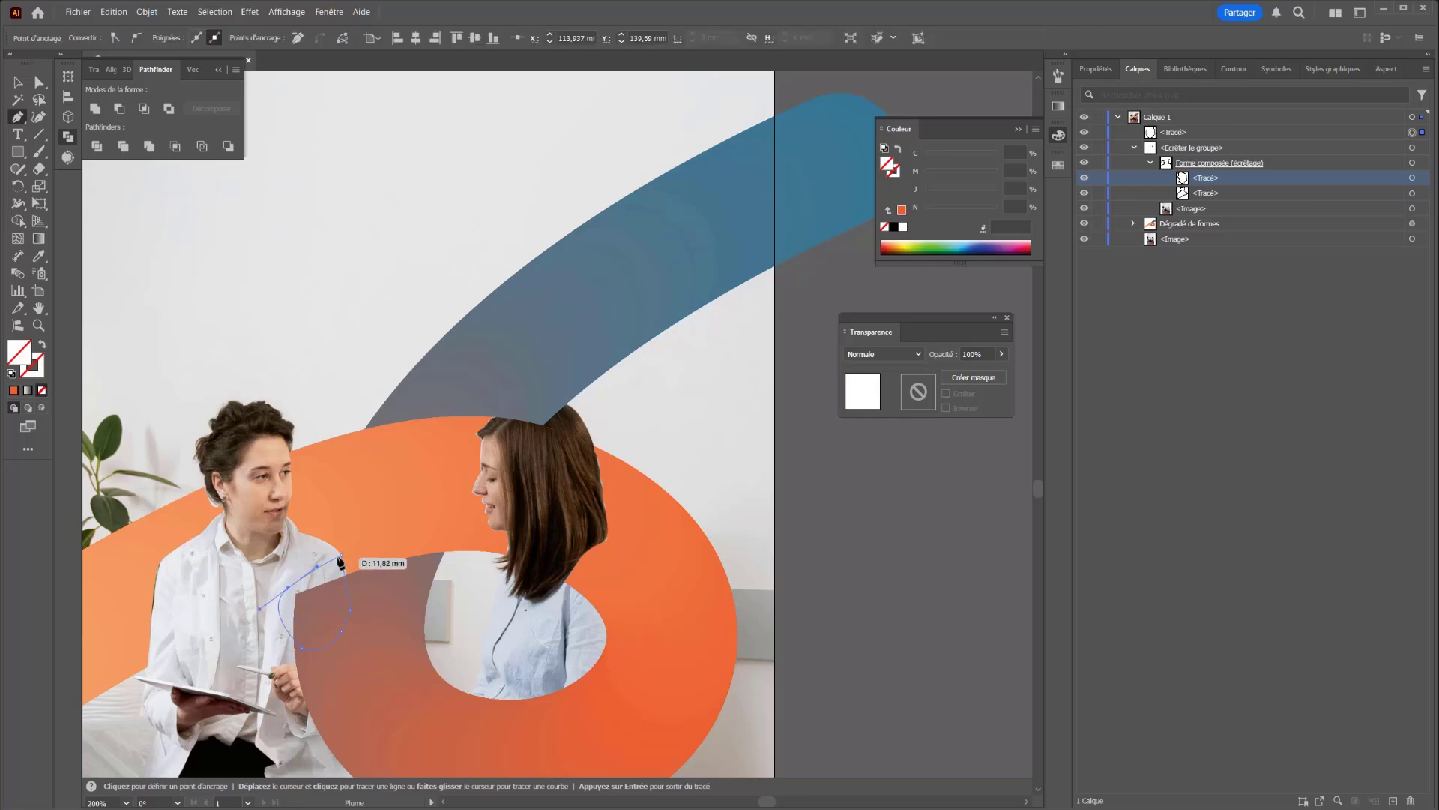
click(342, 555)
drag(1177, 135, 1206, 189)
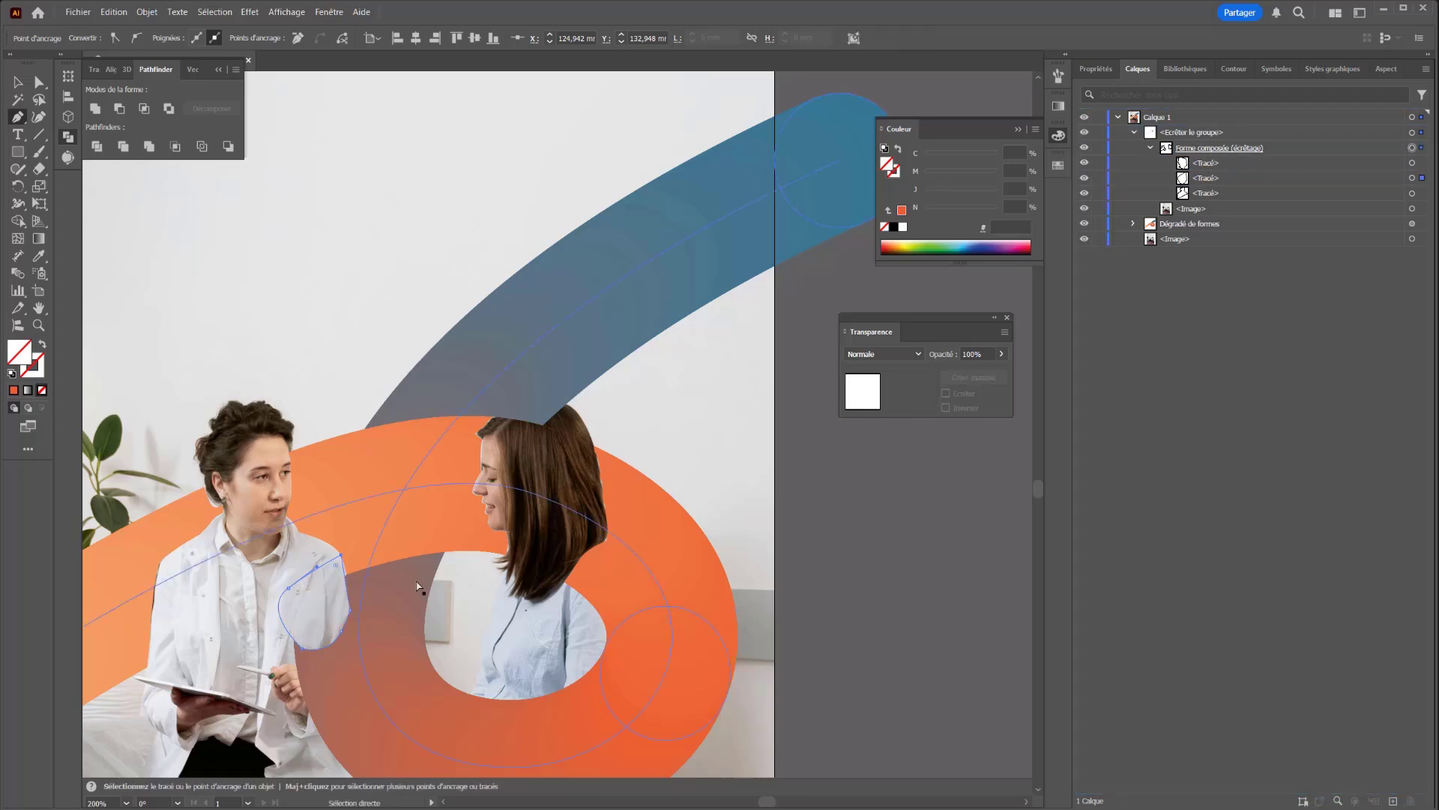
Undo the sleeve patch back to its first segment and briefly hide the gradient blend to check the photo beneath
key(ctrl+z)
key(ctrl+z)
key(ctrl+z)
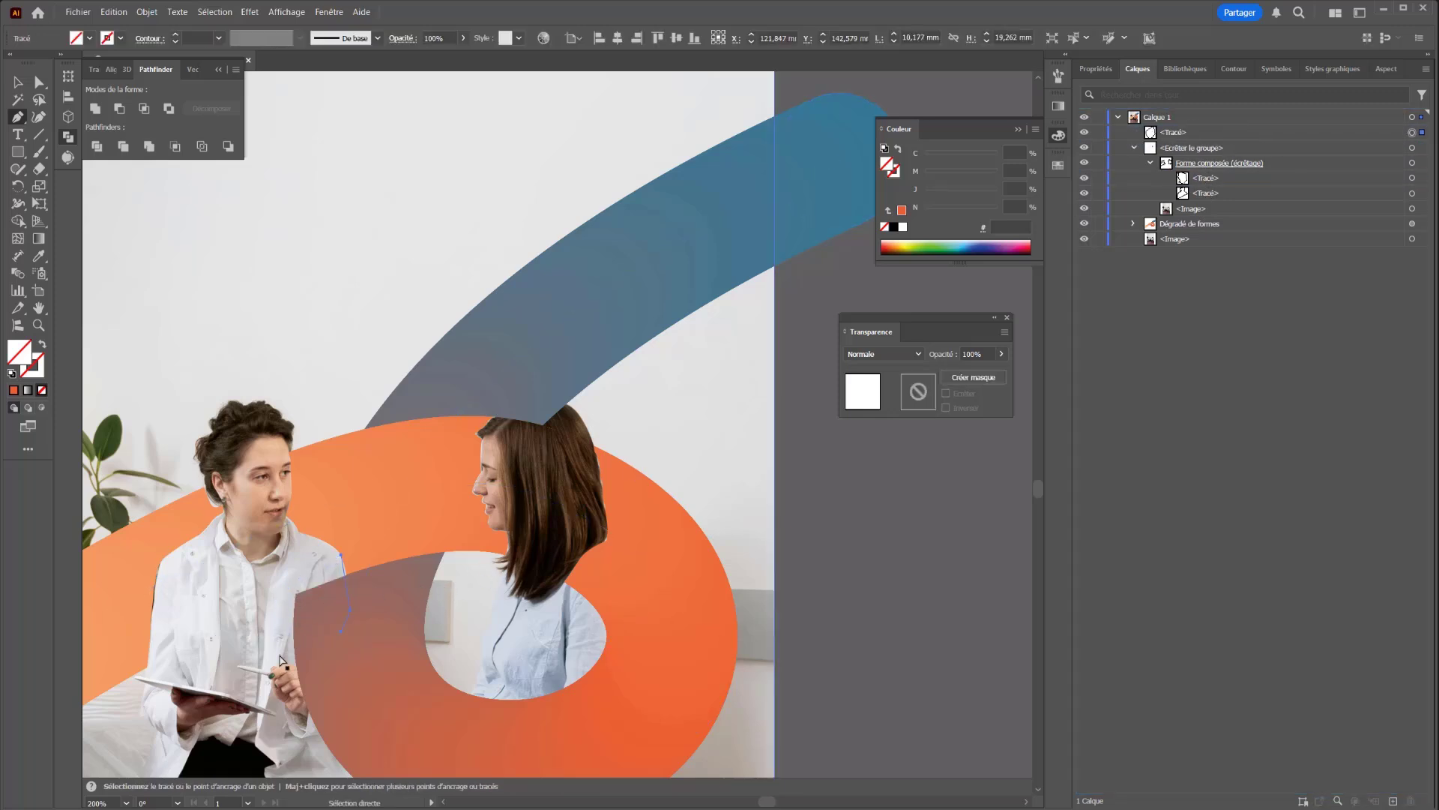
click(1084, 223)
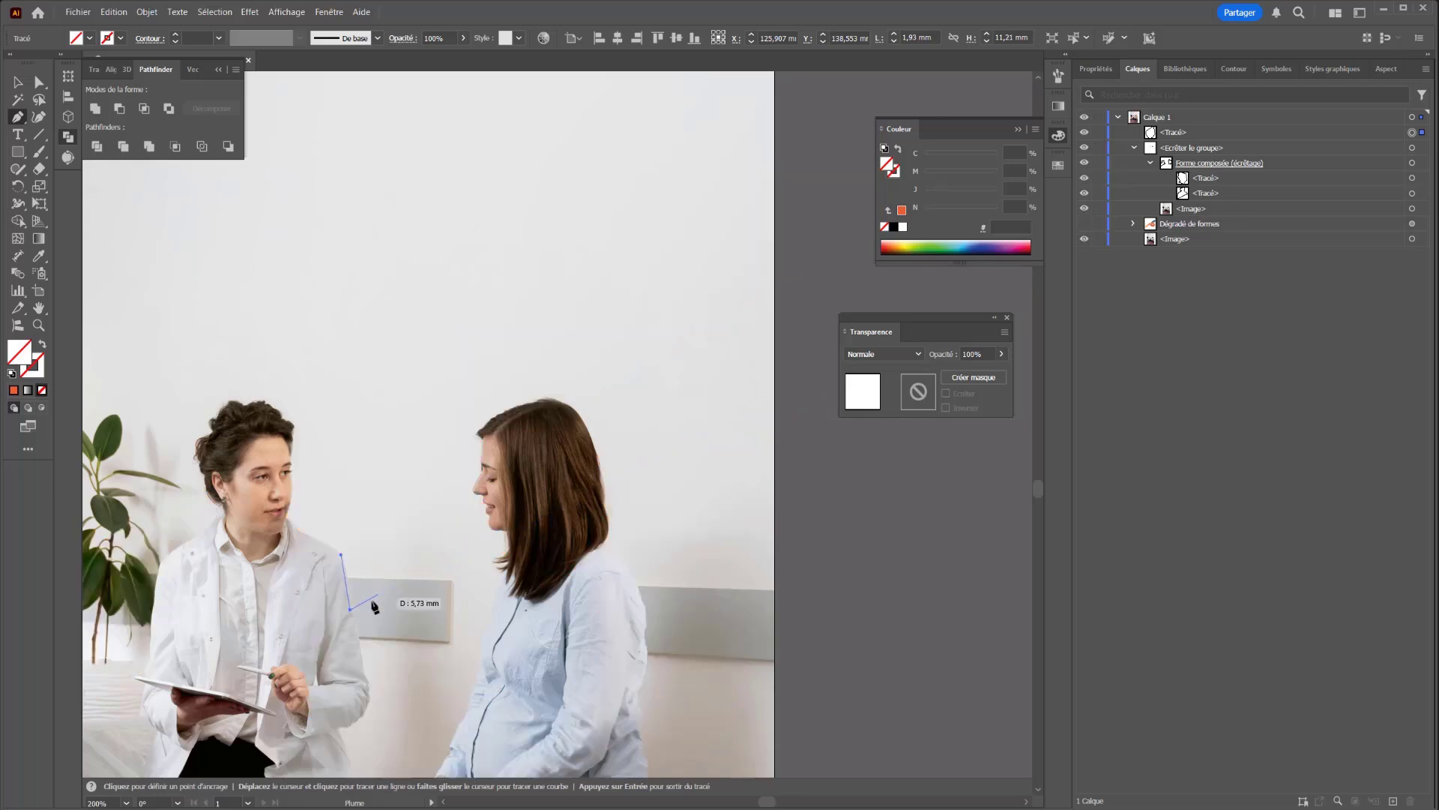
scroll(366, 606, up, 1)
key(ctrl+z)
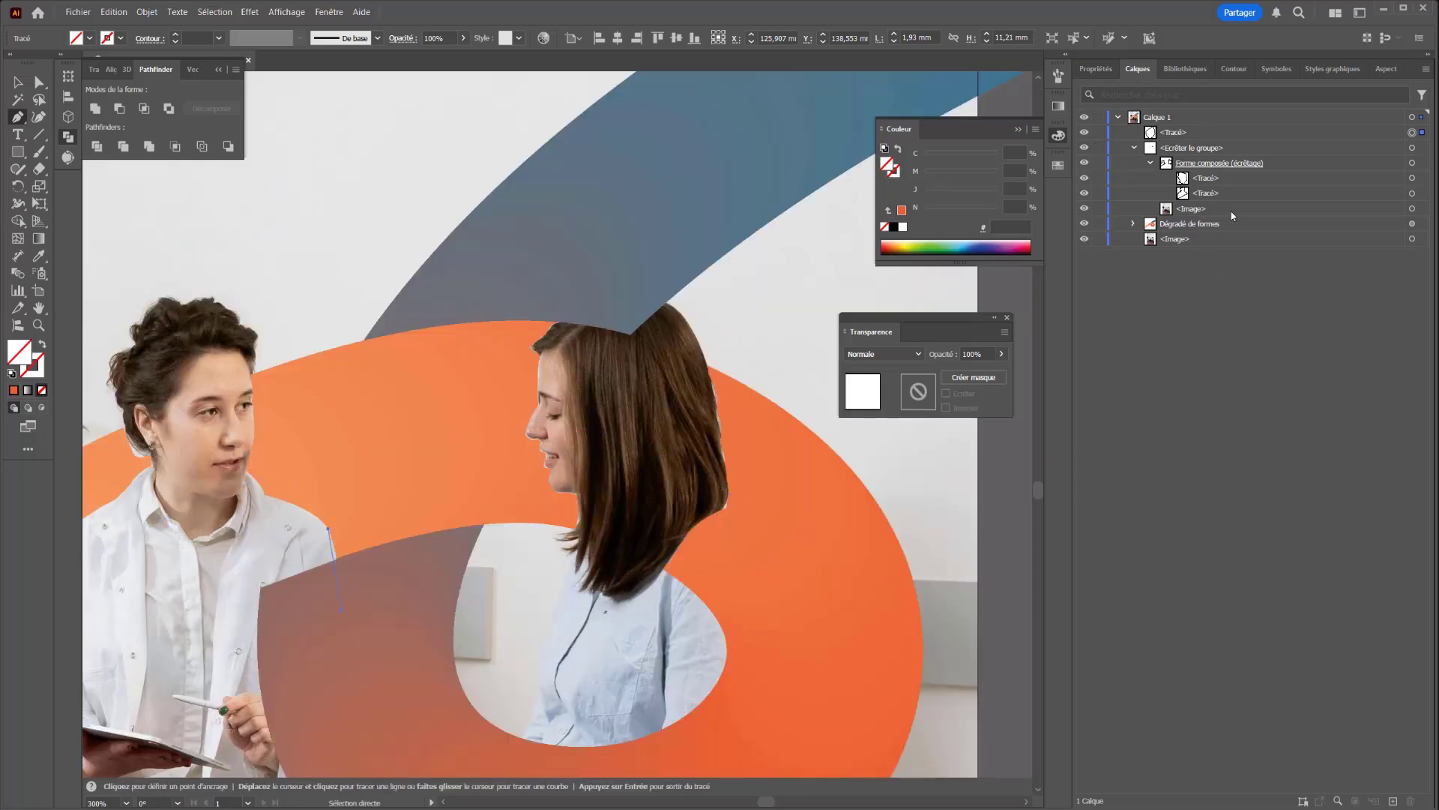
Set the gradient blend's opacity to 57% and delete the leftover path above the clipping group
click(1423, 224)
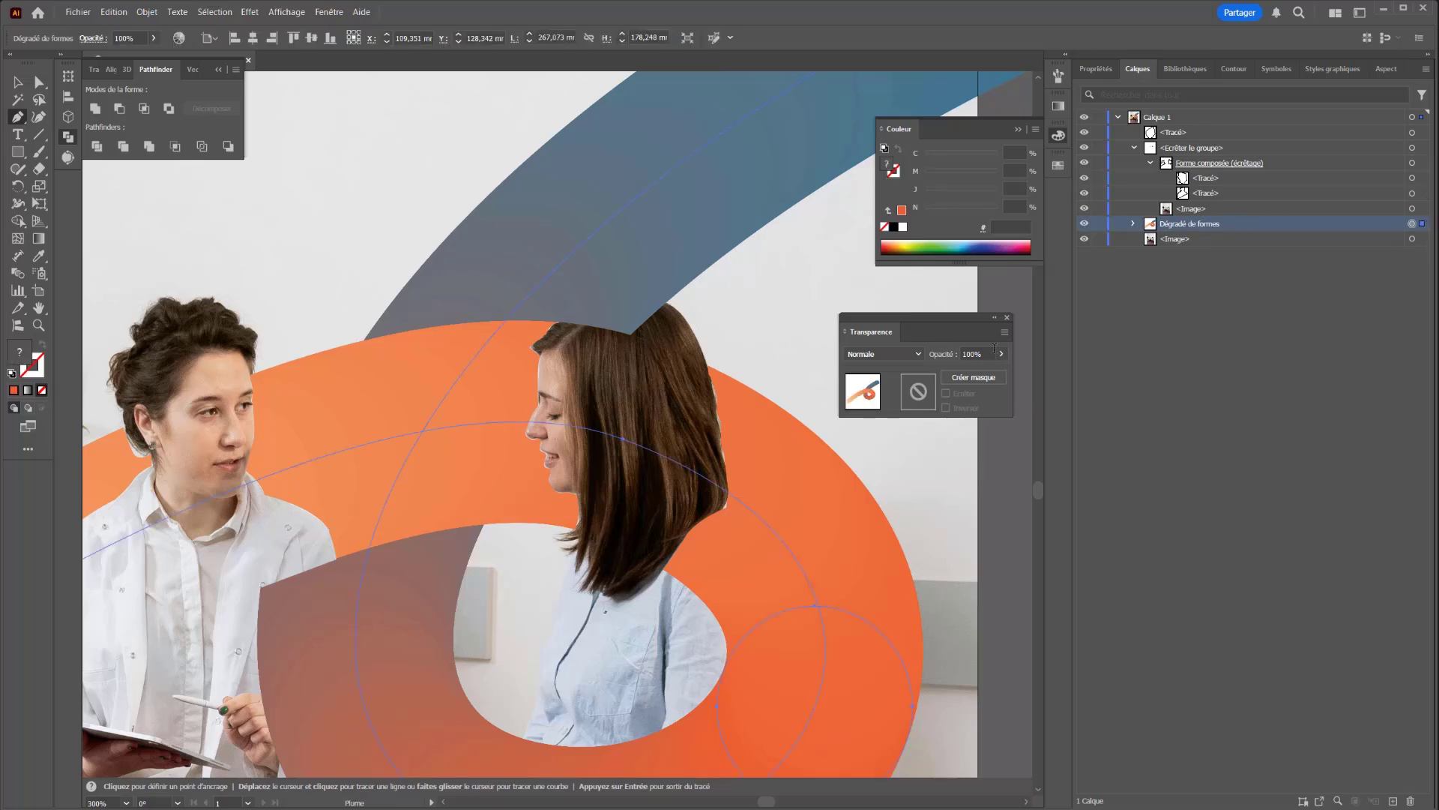
click(978, 373)
scroll(339, 589, up, 2)
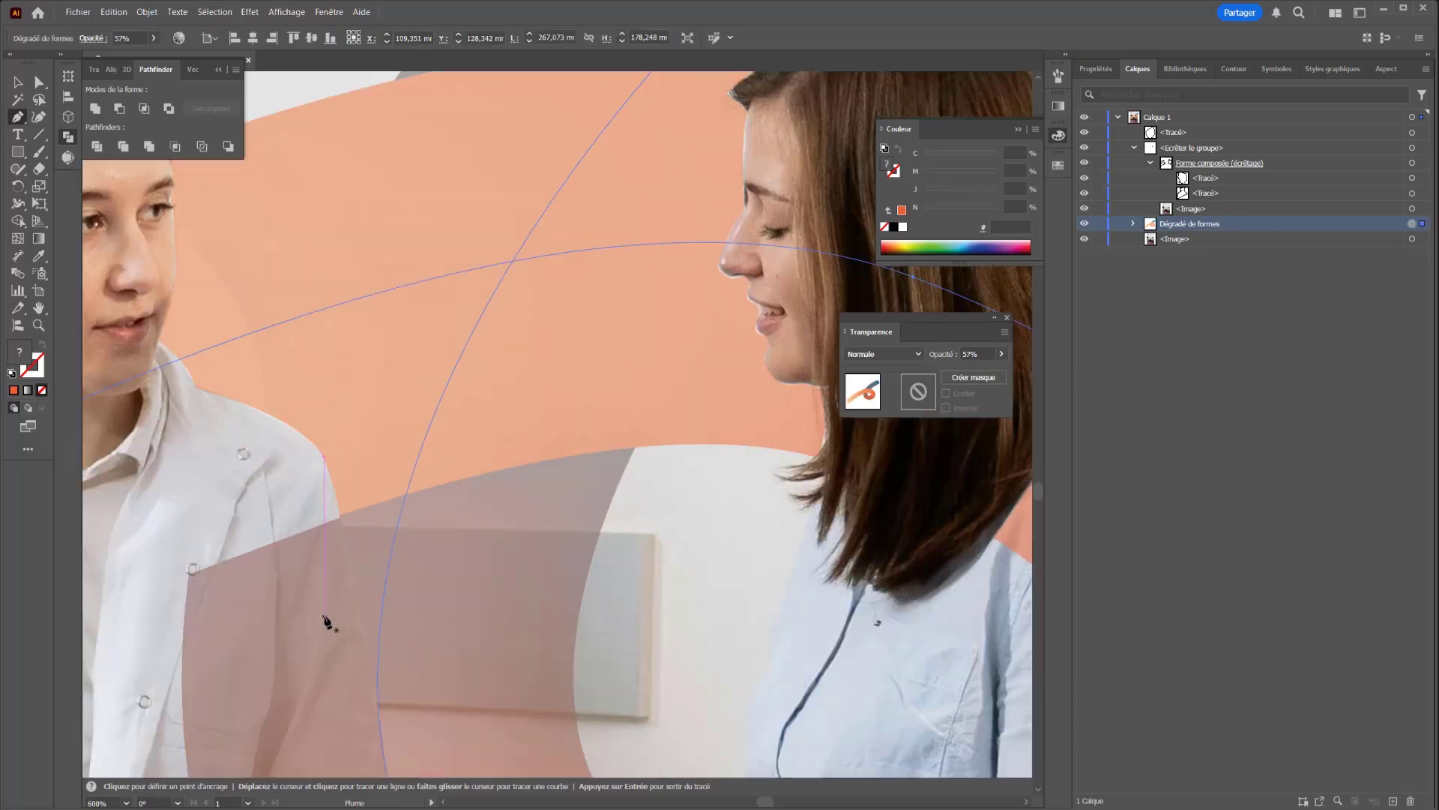
click(1222, 137)
click(1411, 801)
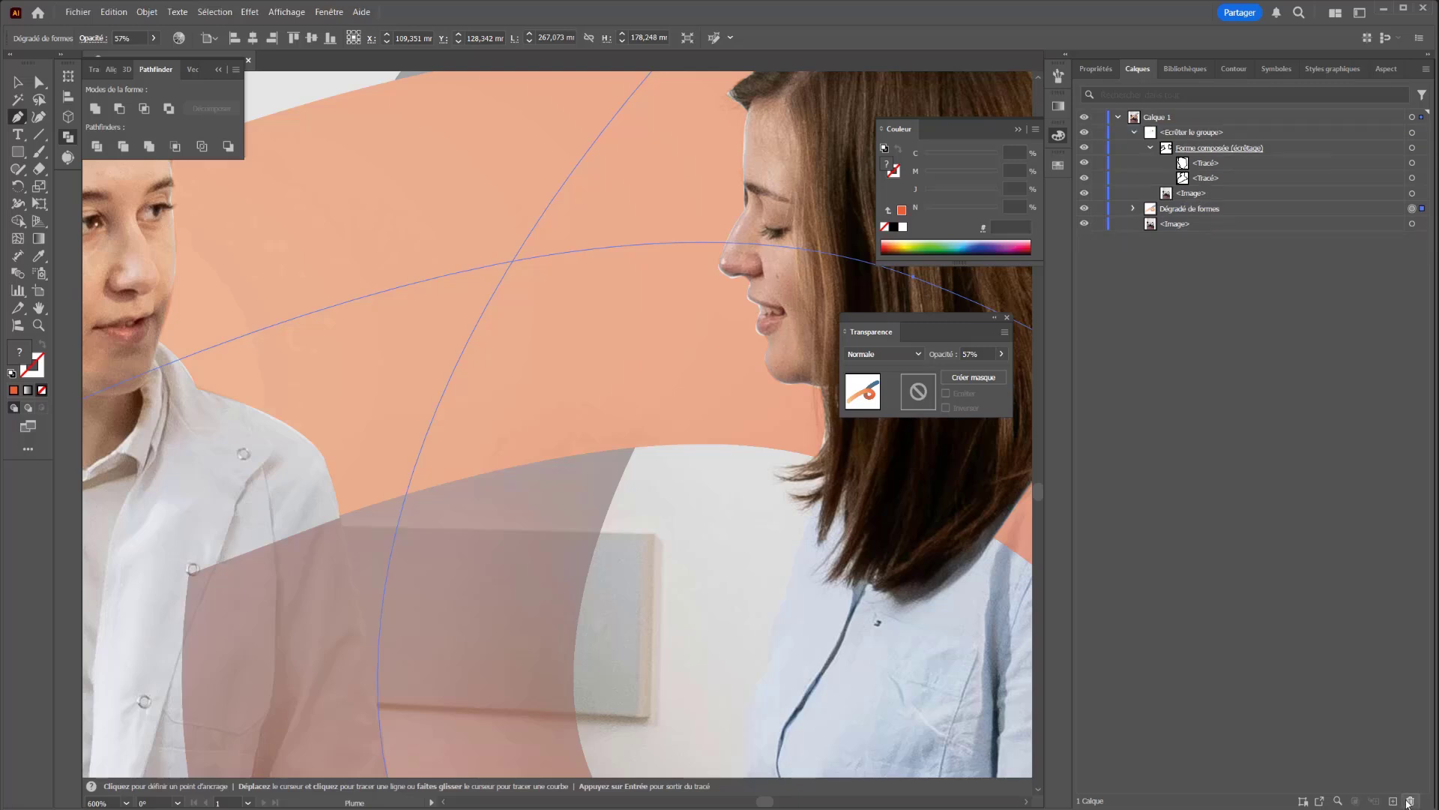
With the Pen tool, trace the white coat's outer sleeve edge from the ribbon's upper edge down to the elbow
key(space)
drag(552, 672, 801, 446)
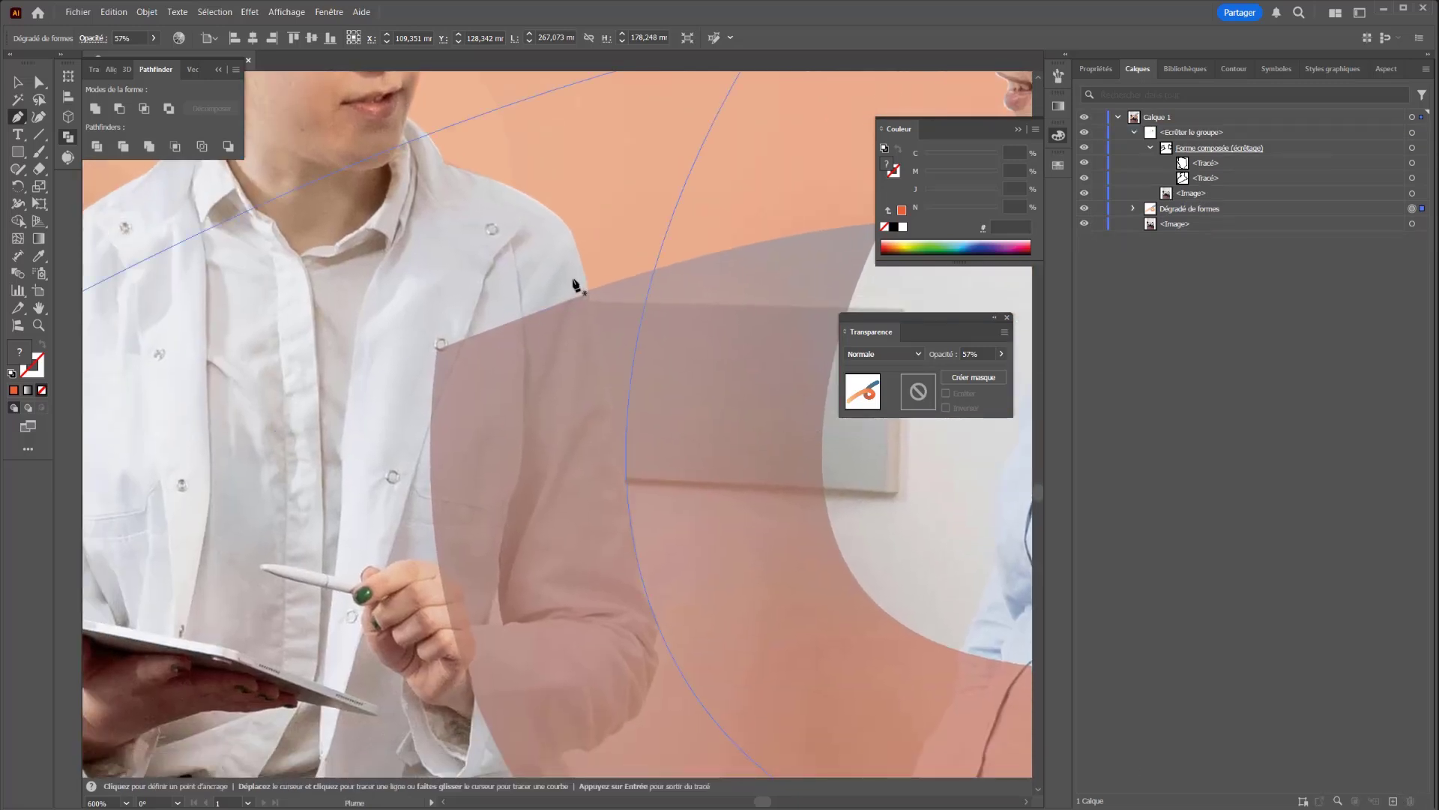
click(587, 288)
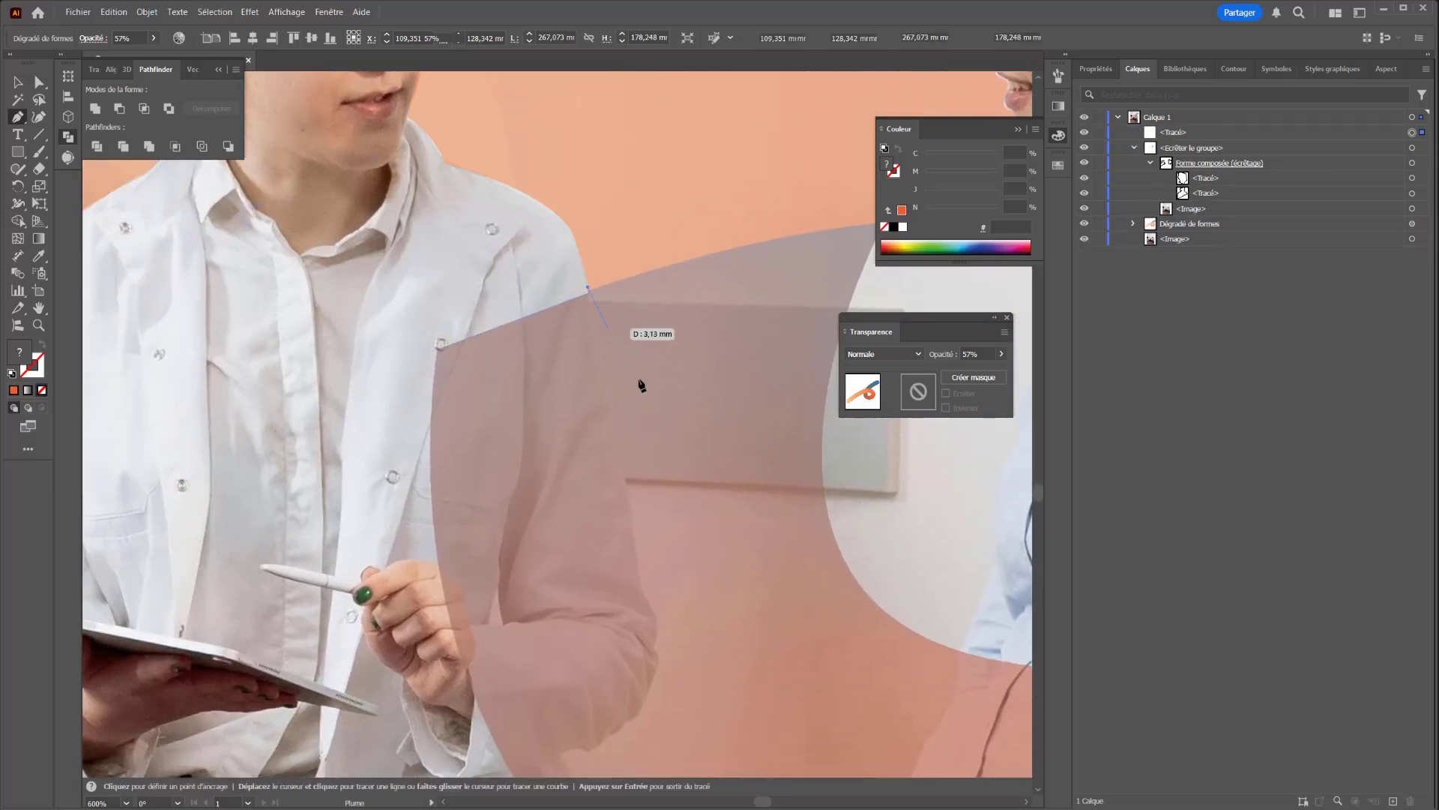
click(630, 512)
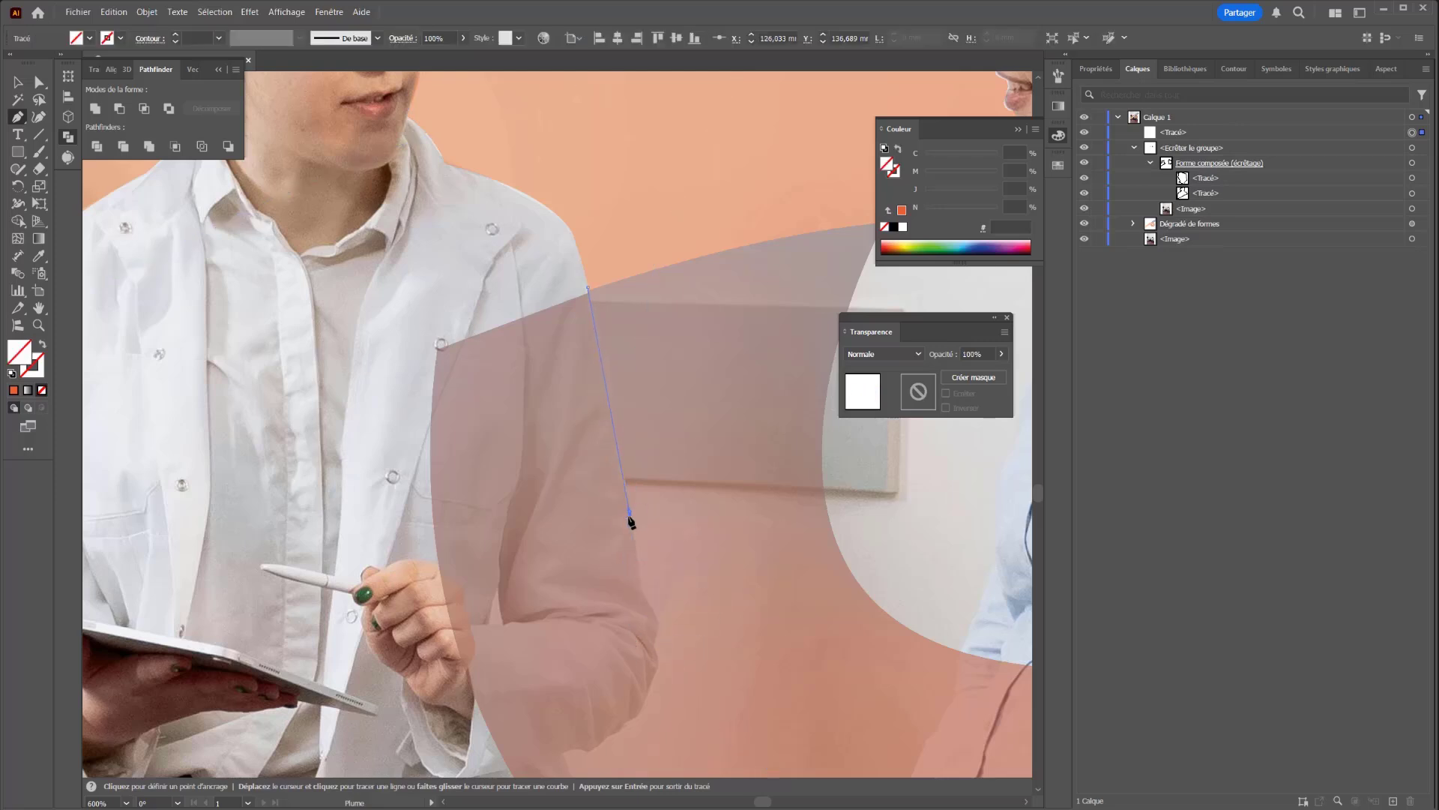
click(638, 561)
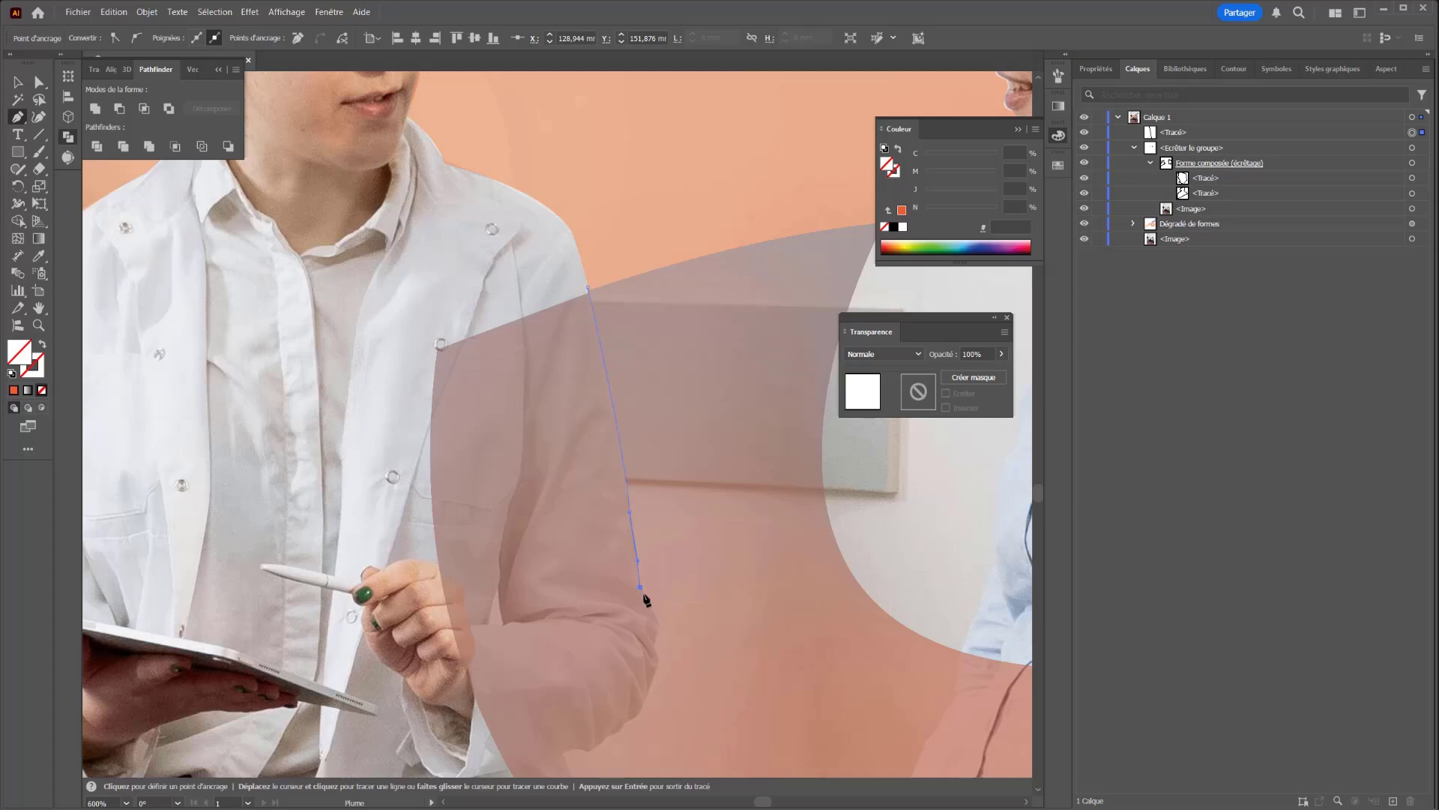
drag(657, 623, 657, 633)
Continue the sleeve outline around the elbow and along the underside of the forearm with closely spaced anchor points
click(649, 691)
key(ctrl+z)
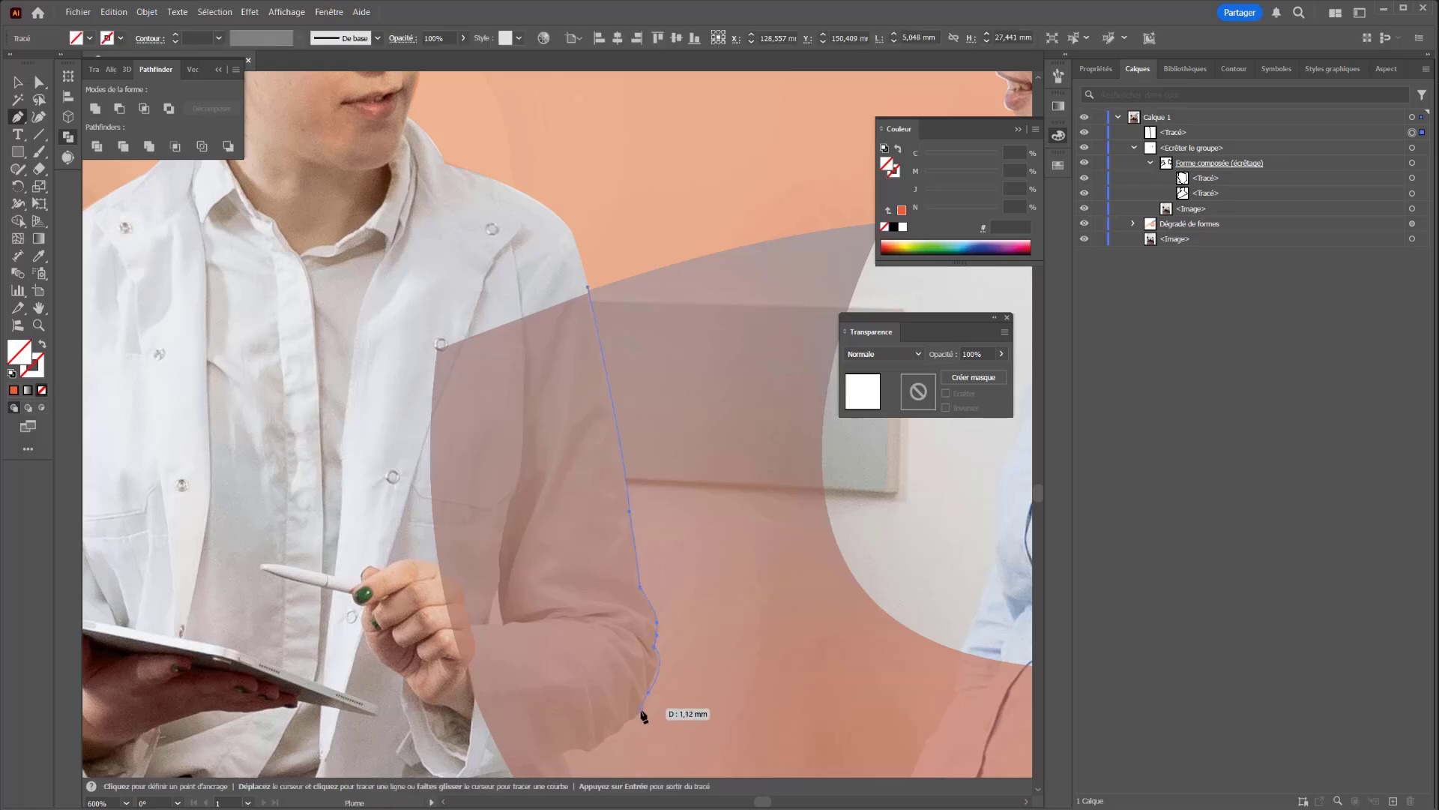
click(649, 694)
click(639, 719)
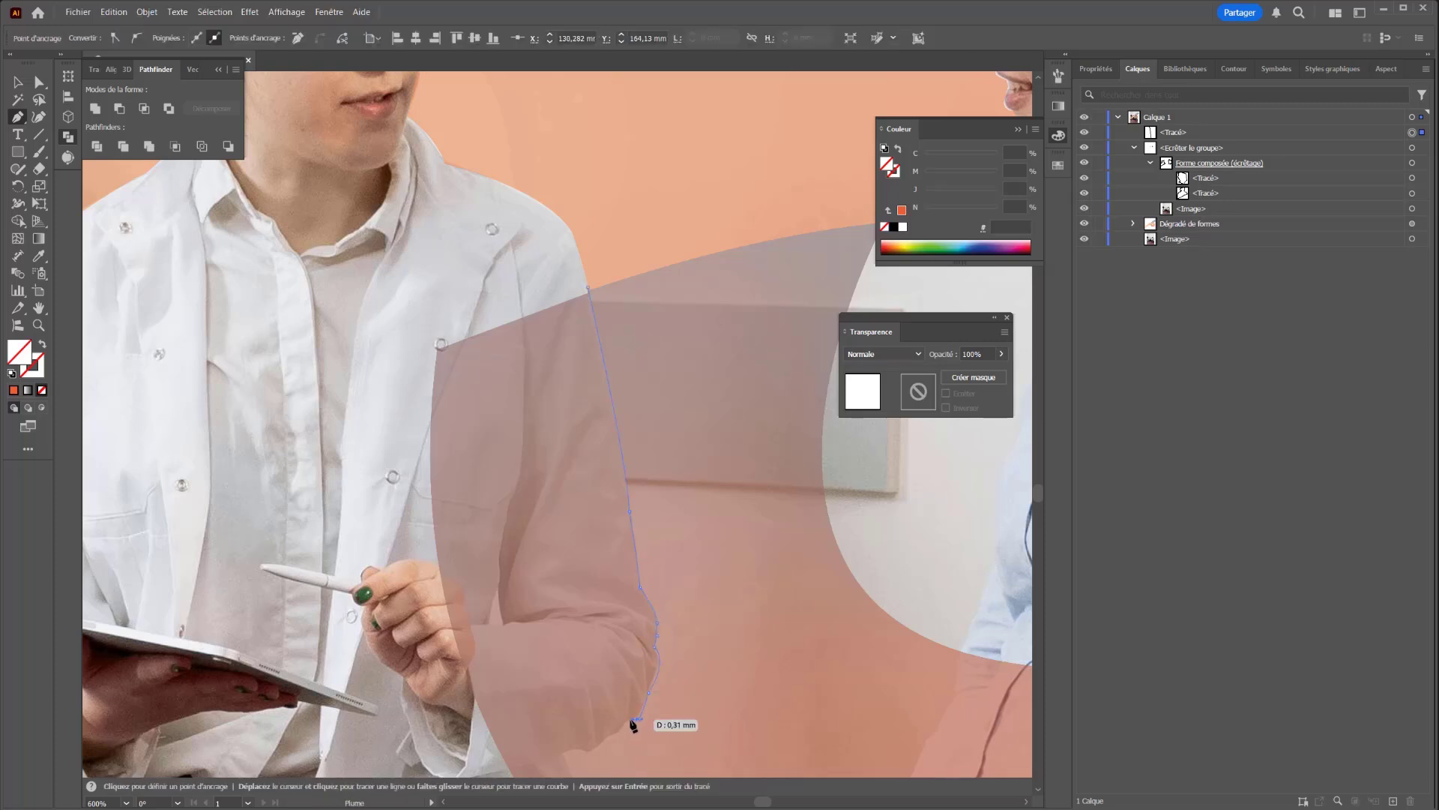
key(ctrl+z)
click(635, 717)
click(624, 722)
click(620, 732)
Close the sleeve outline through the coat below and inside the arm, and move it into the clipping group's compound shape
key(space)
drag(596, 733, 587, 487)
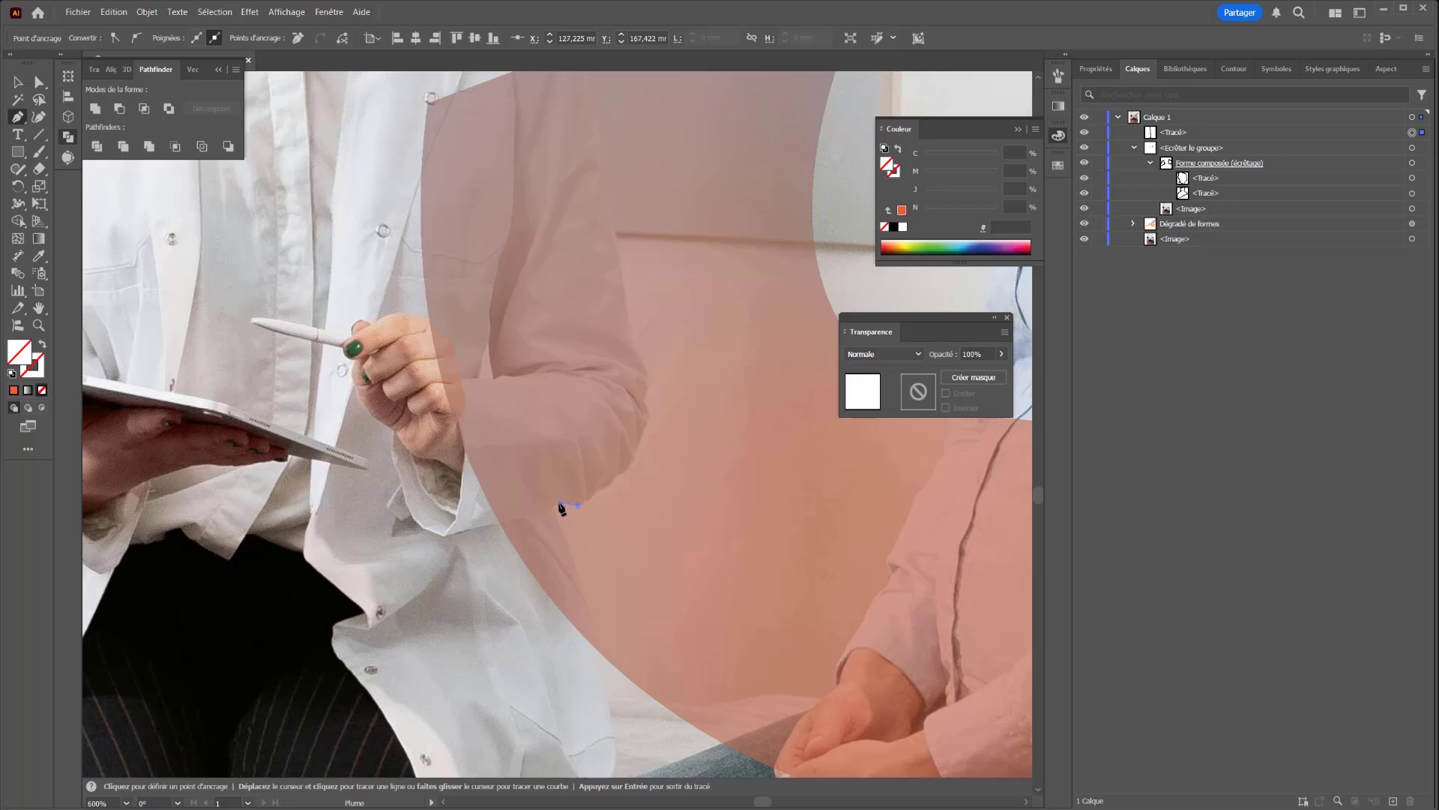
click(557, 506)
click(479, 652)
key(space)
drag(366, 383, 381, 598)
click(389, 399)
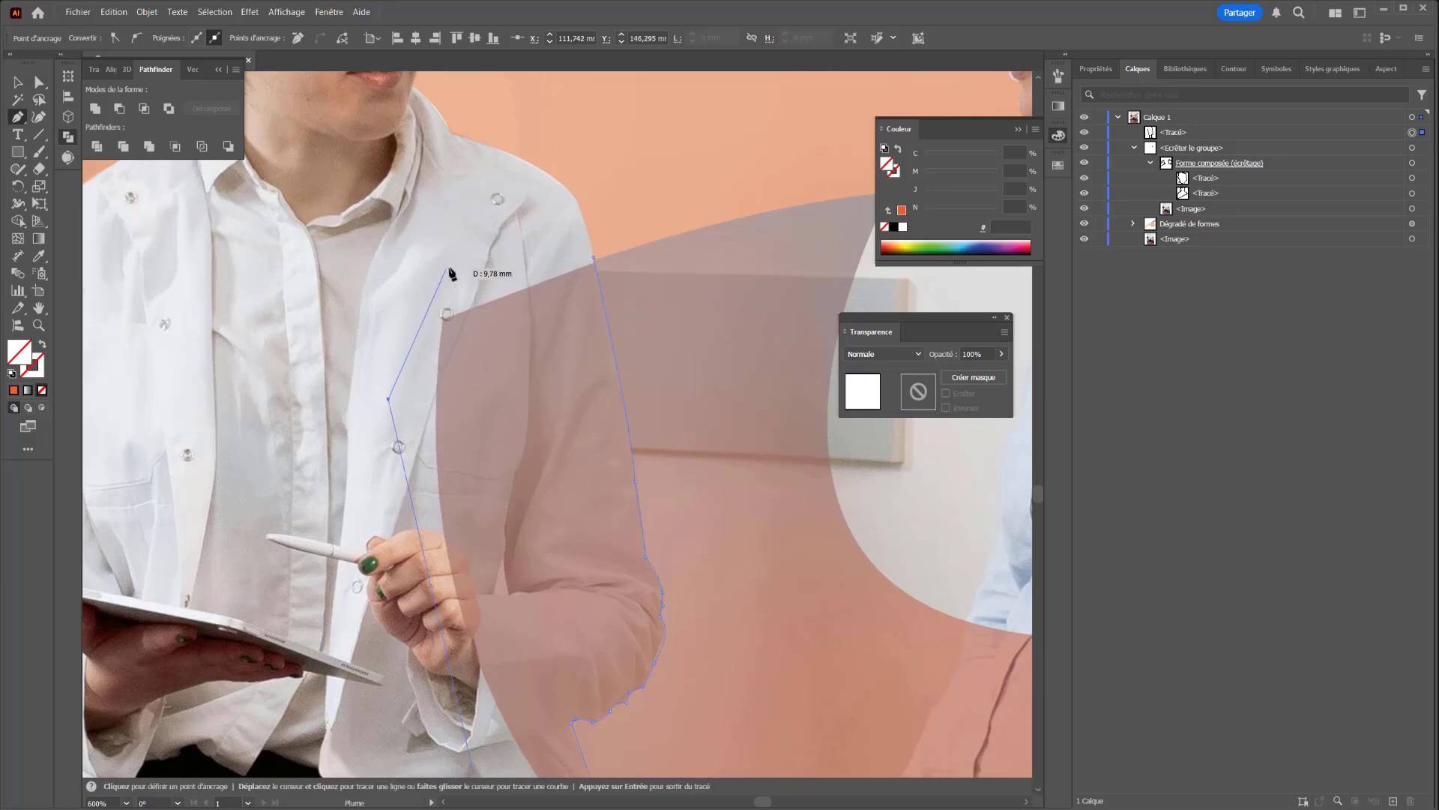
click(450, 268)
drag(1180, 135, 1206, 173)
Examine how the semi-transparent ribbon crosses both women, especially around the seated woman's shoulder and arm
scroll(800, 357, down, 4)
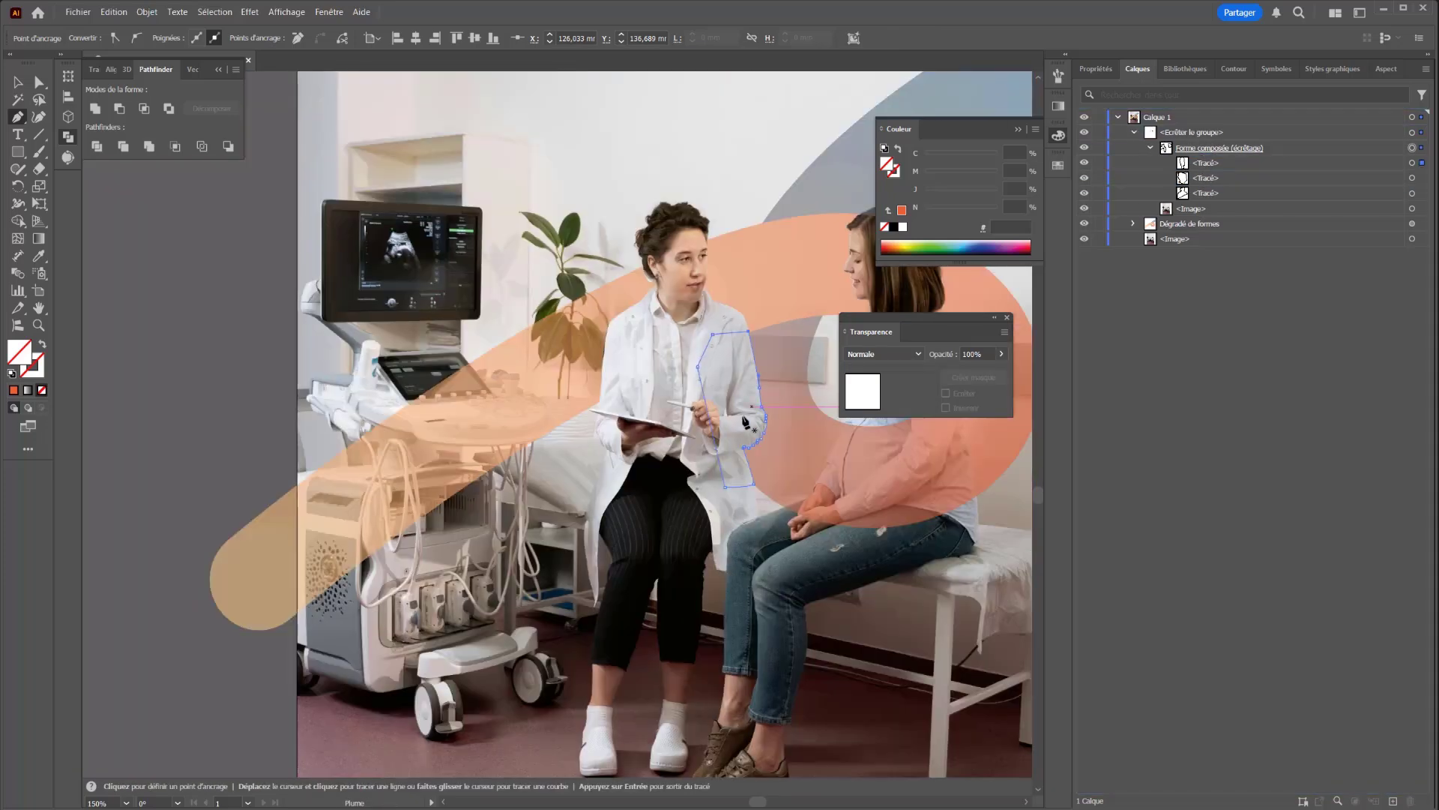
scroll(686, 471, down, 1)
key(space)
drag(661, 528, 385, 541)
scroll(611, 471, up, 2)
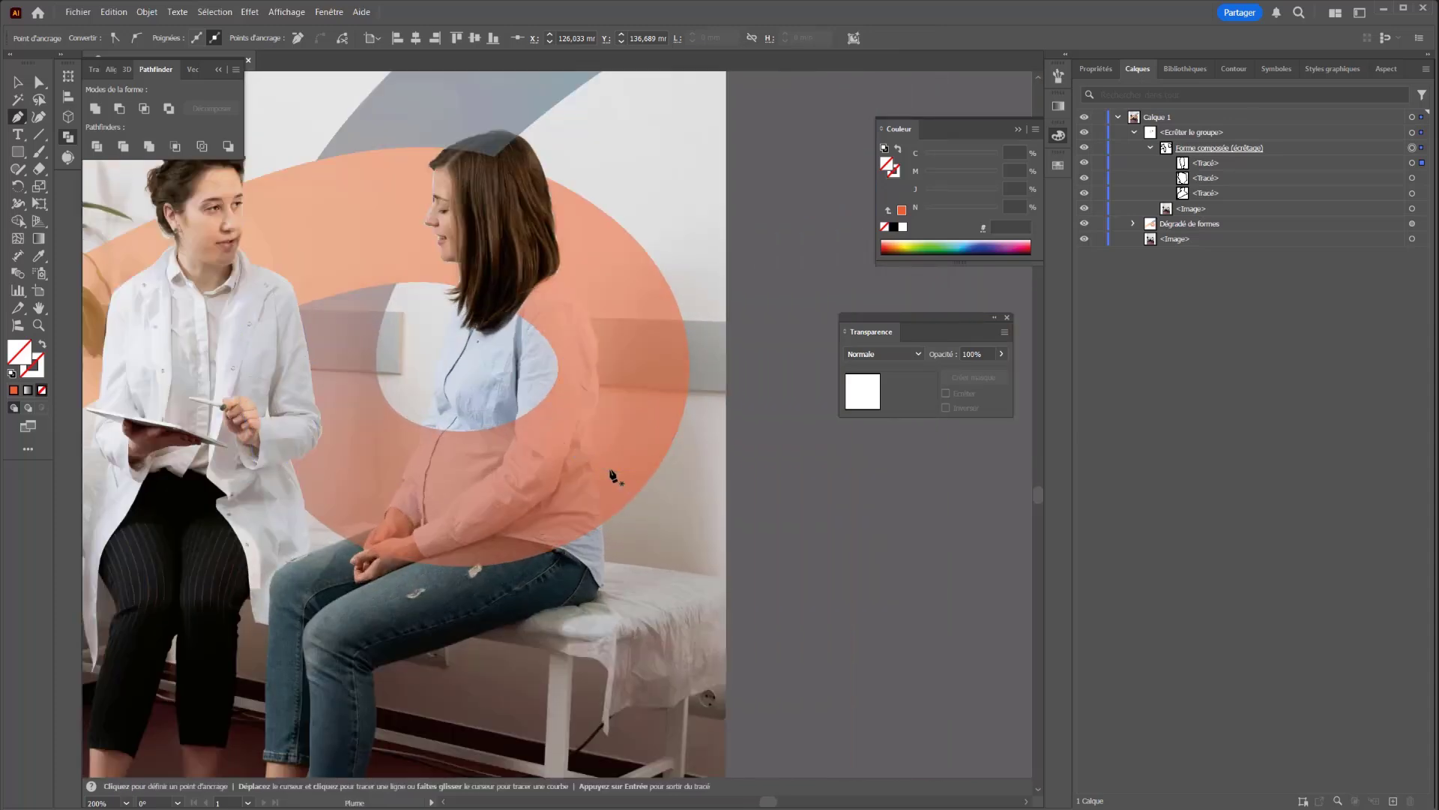
scroll(562, 464, down, 1)
scroll(540, 451, up, 3)
scroll(536, 413, down, 2)
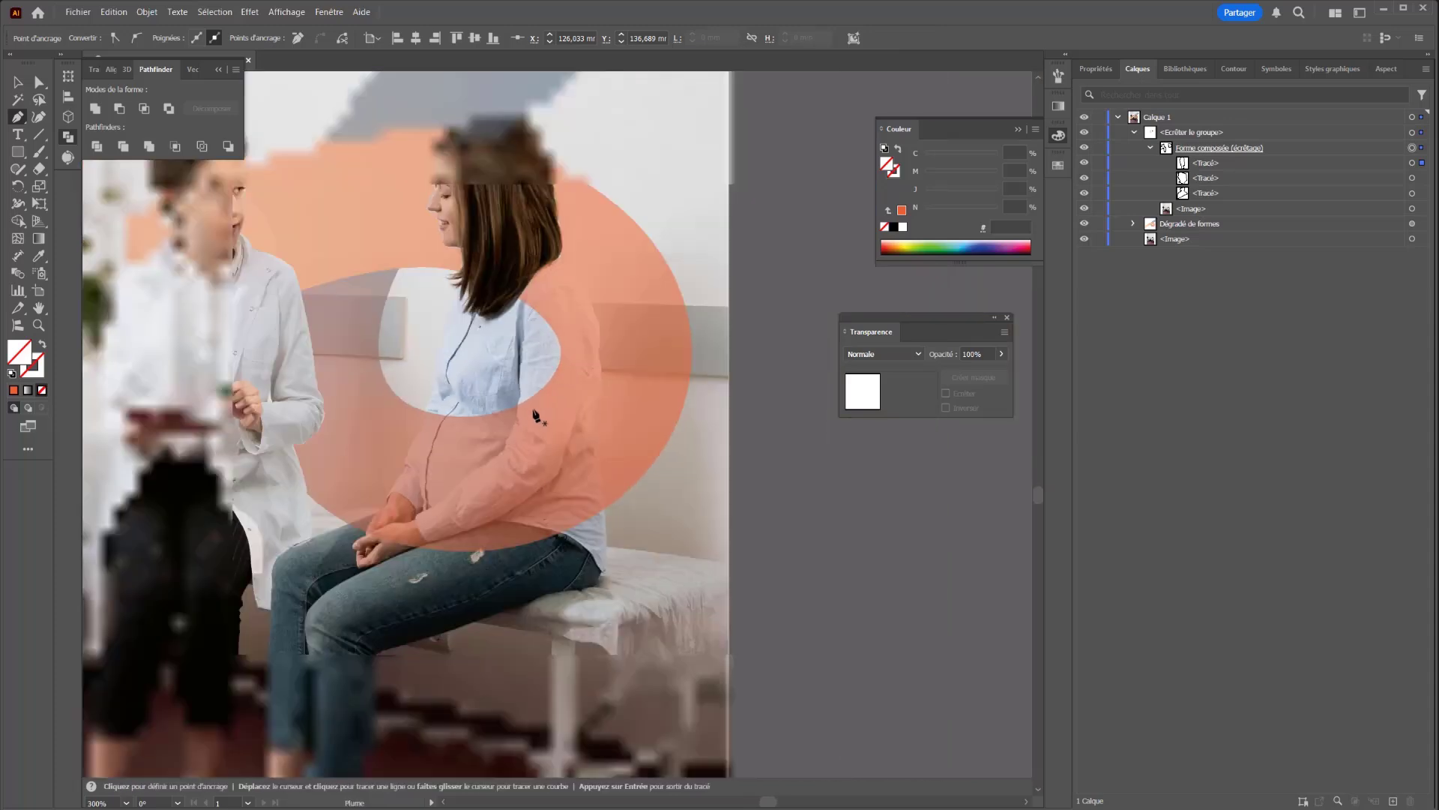
scroll(534, 411, down, 1)
Reposition the blend's orange circle beside the seated woman's arm at about X 203.5 mm, Y 160.1 mm
click(39, 82)
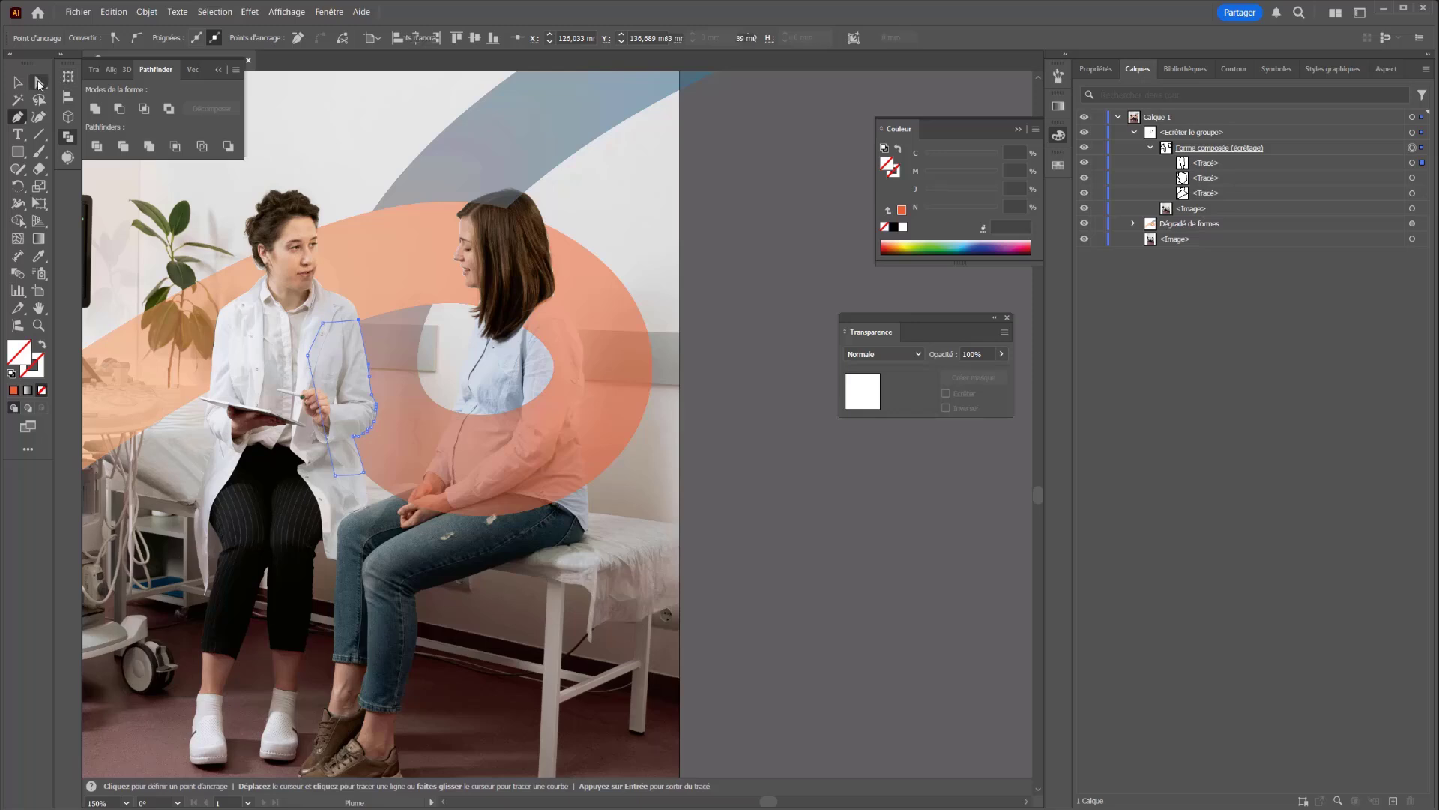
click(609, 383)
drag(602, 410, 658, 385)
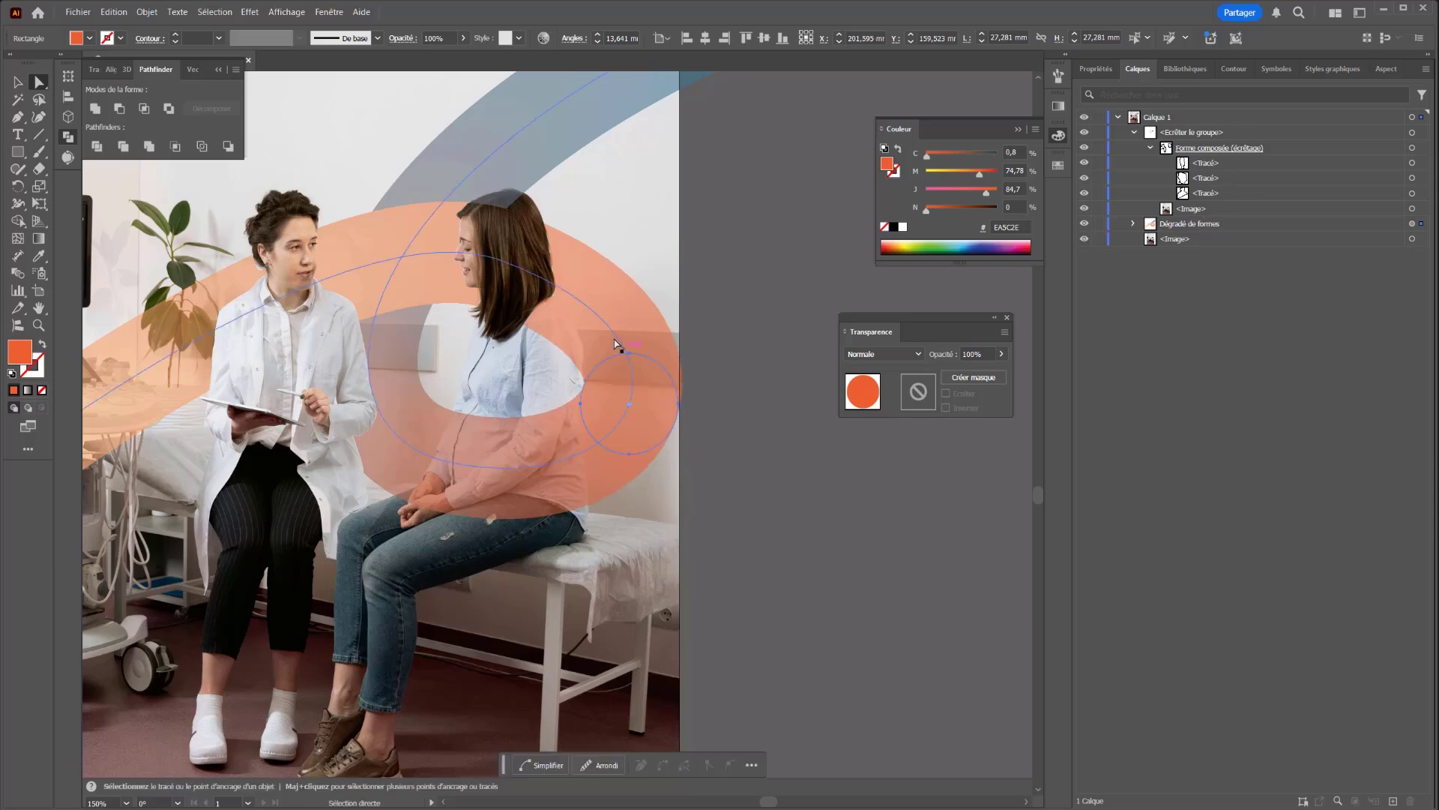
drag(585, 305, 590, 287)
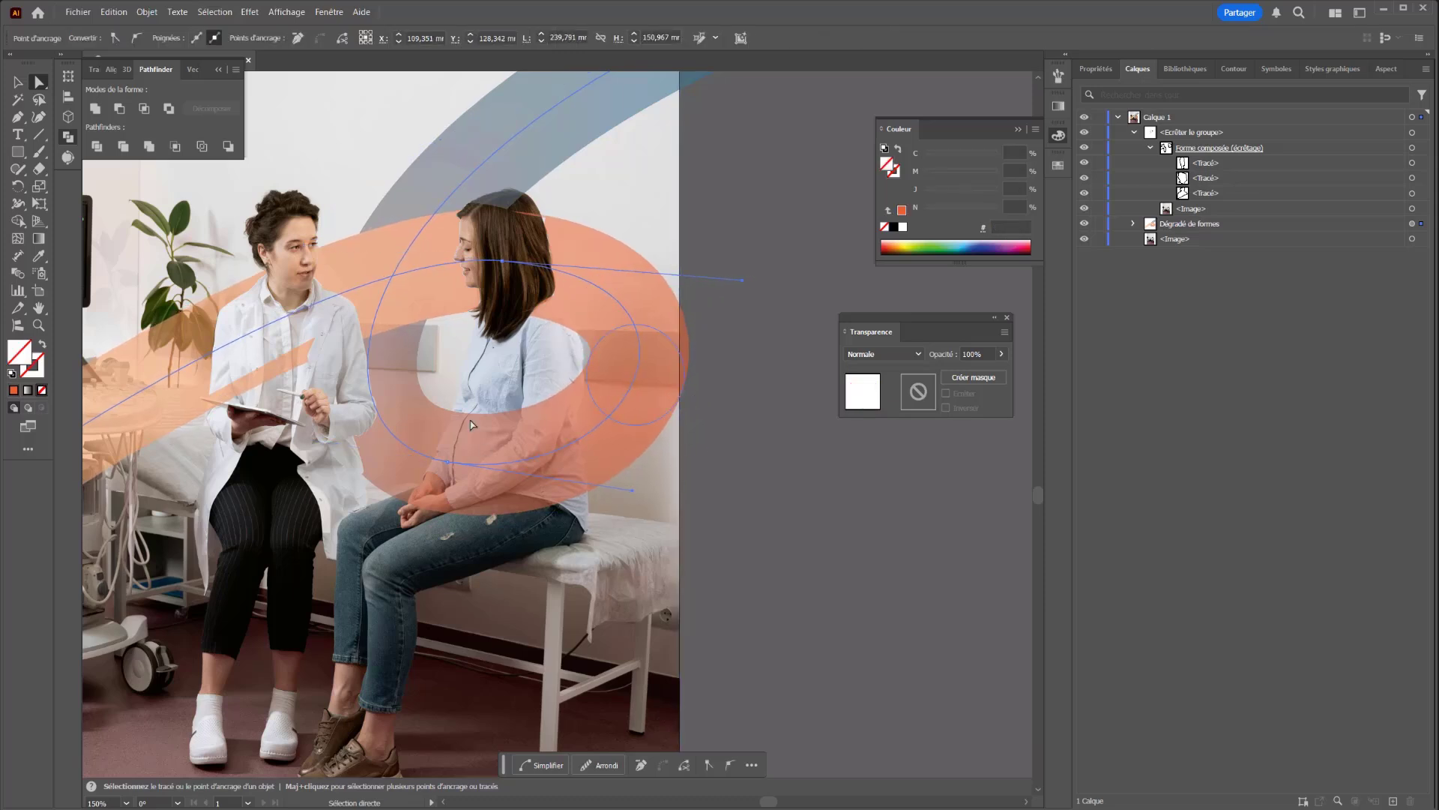
key(ctrl+z)
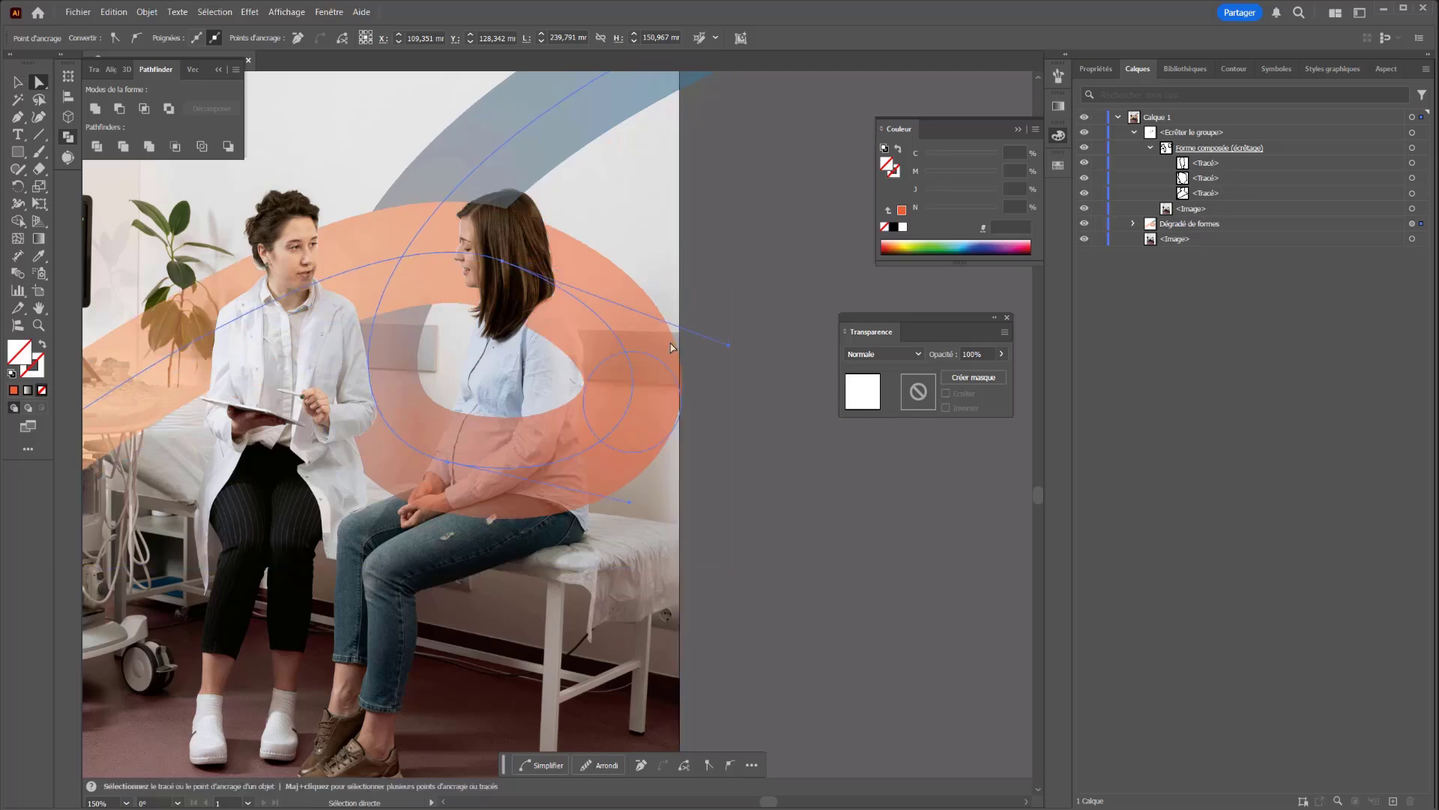
click(635, 377)
drag(638, 381, 644, 391)
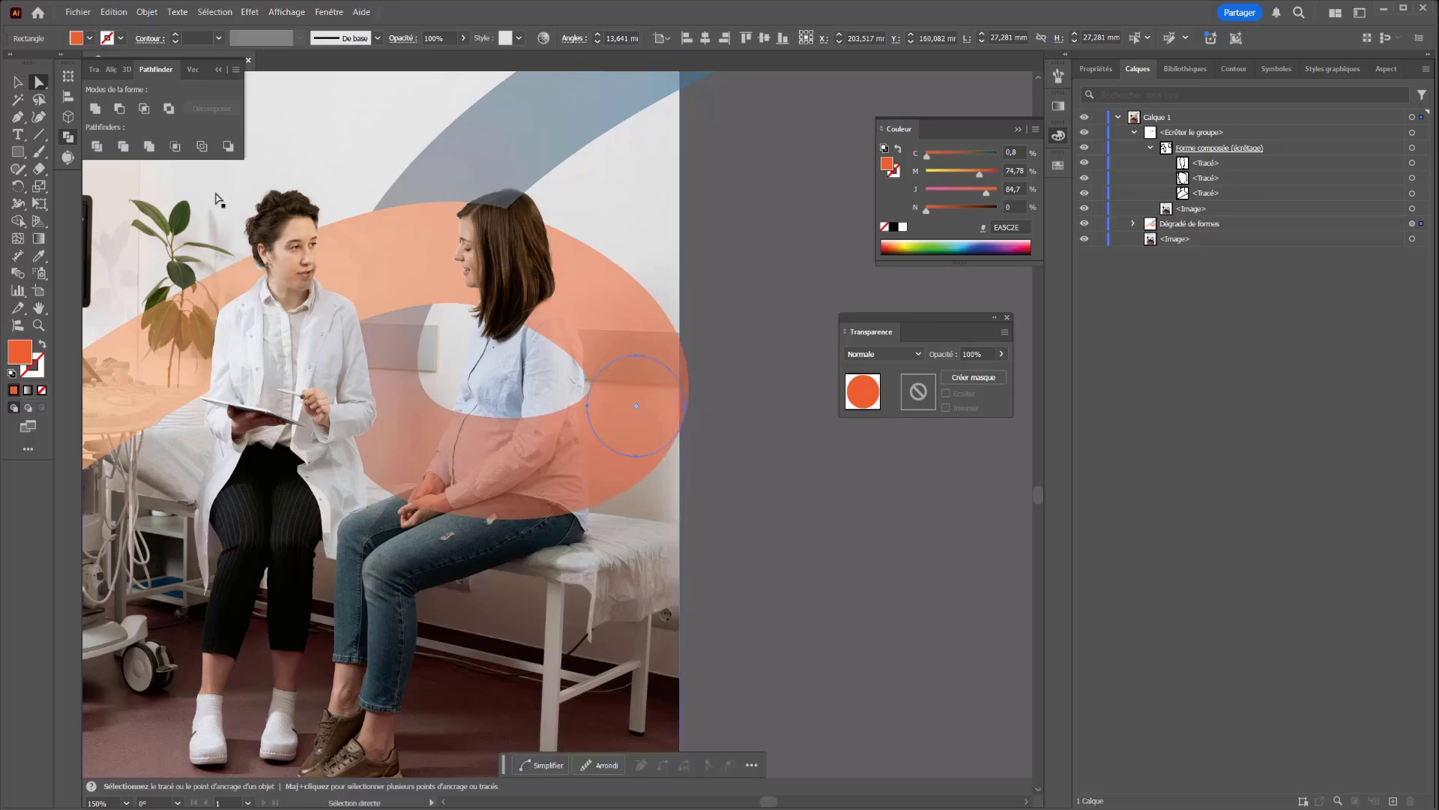
Trace a closed Pen outline over the seated woman's shoulder up into her hair, with no fill and an orange stroke
click(22, 117)
scroll(451, 335, up, 2)
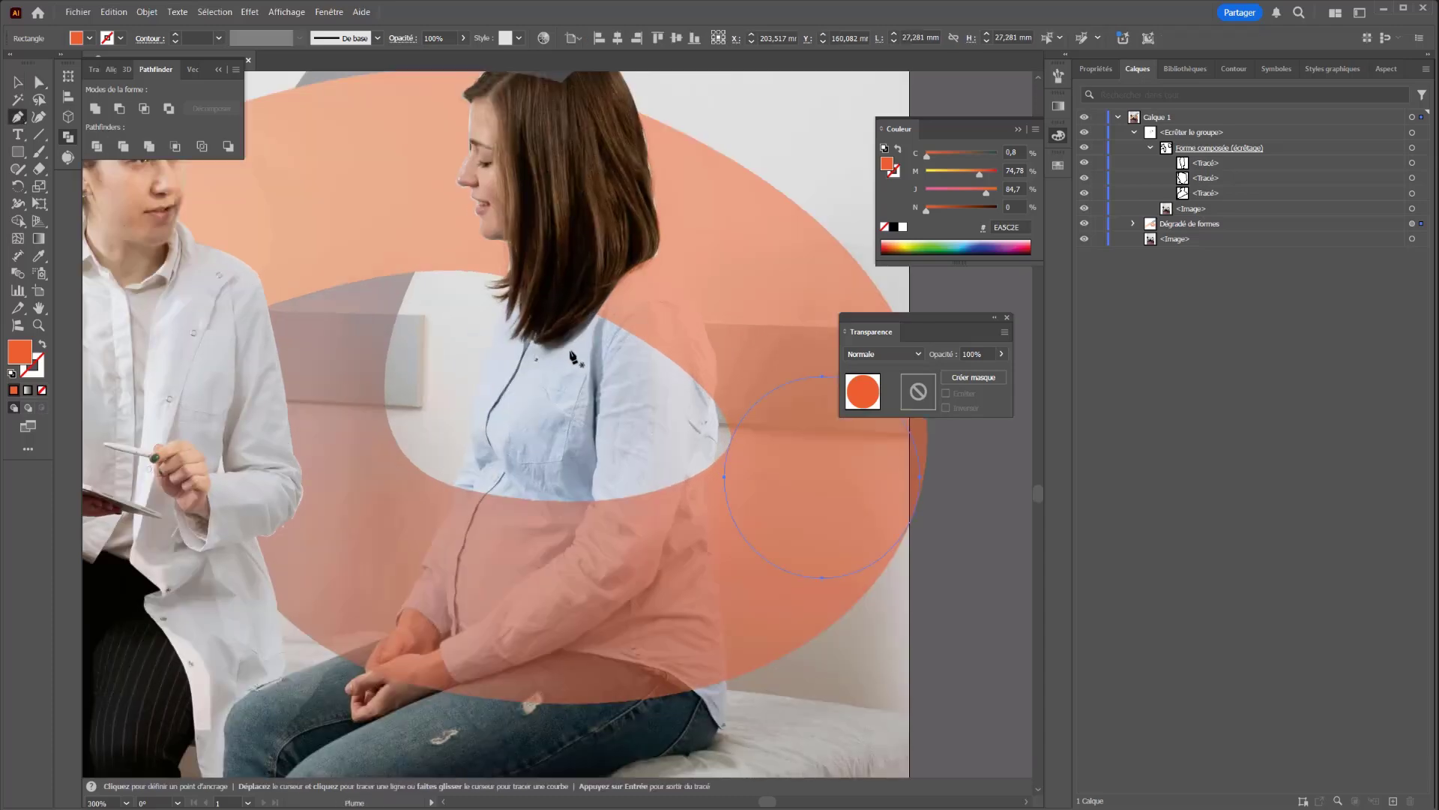
click(602, 273)
click(584, 305)
click(712, 403)
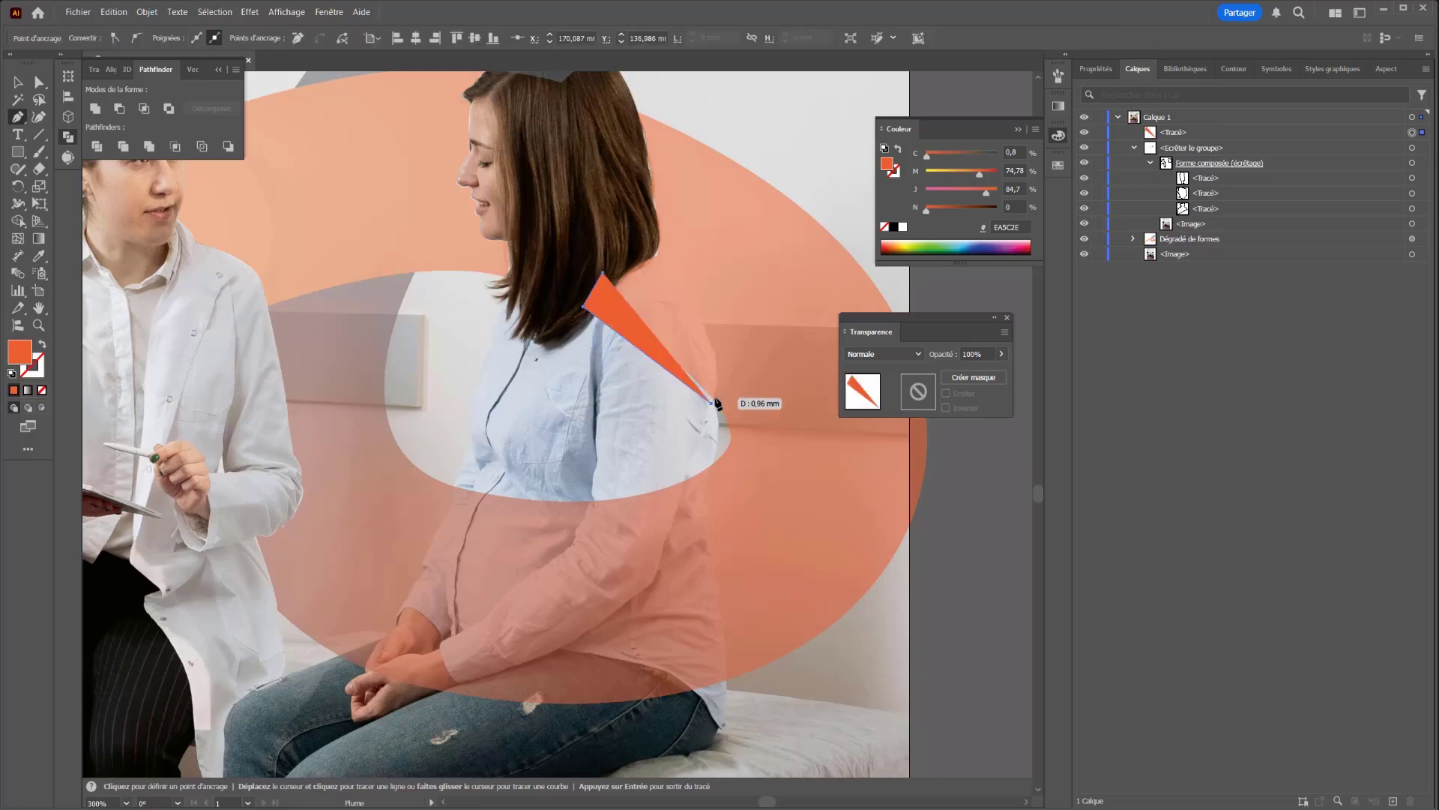
click(42, 343)
drag(718, 370, 718, 359)
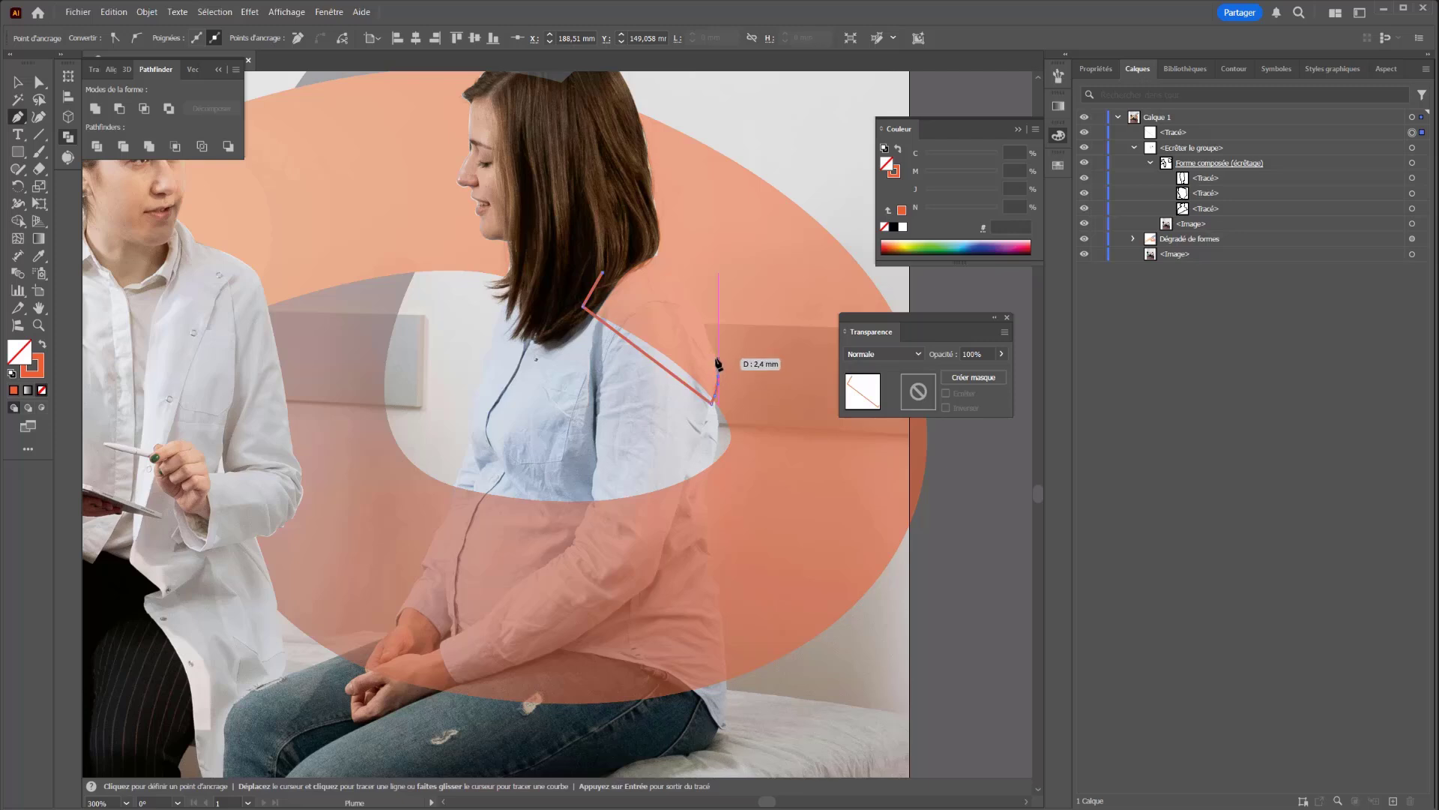
click(708, 338)
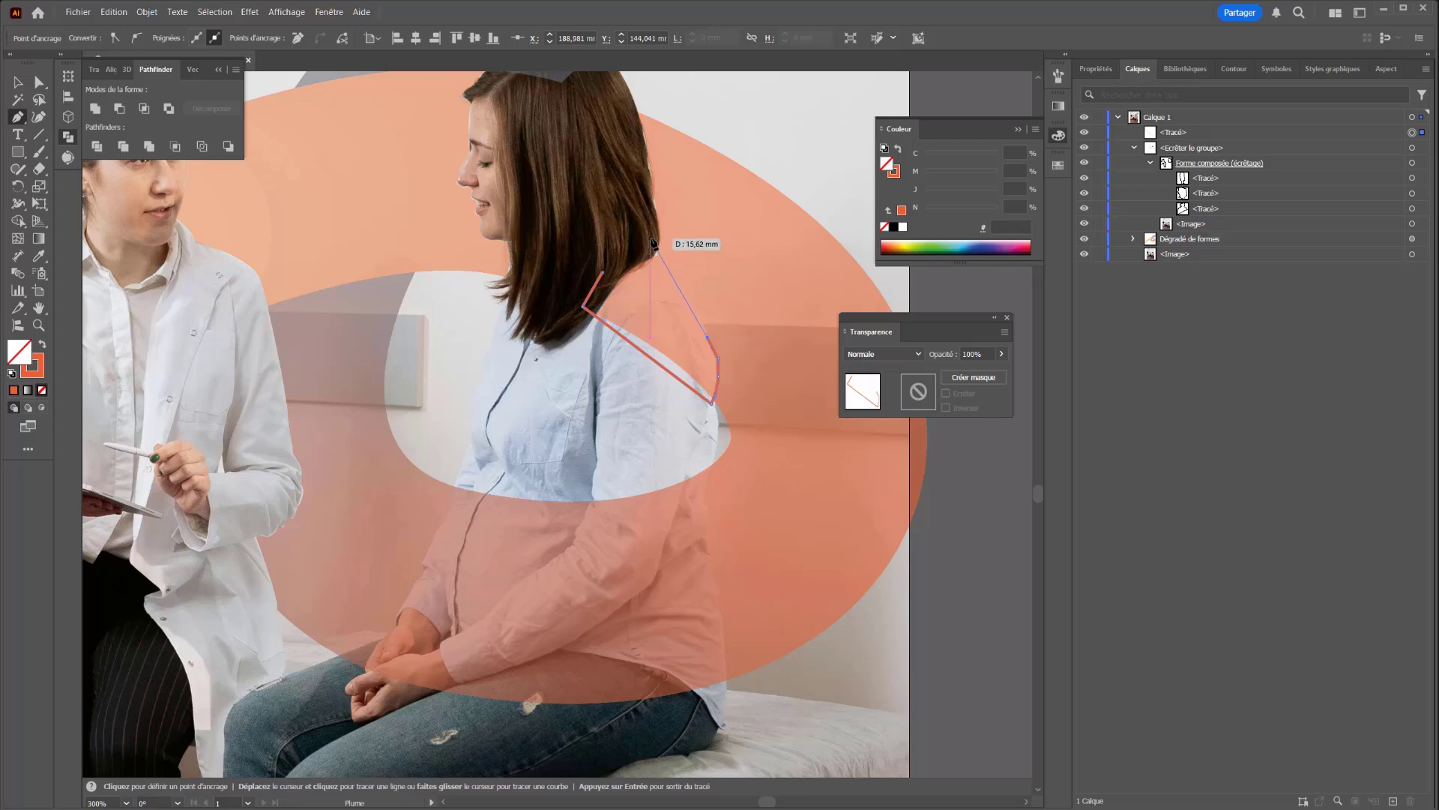
drag(651, 238, 636, 235)
click(602, 271)
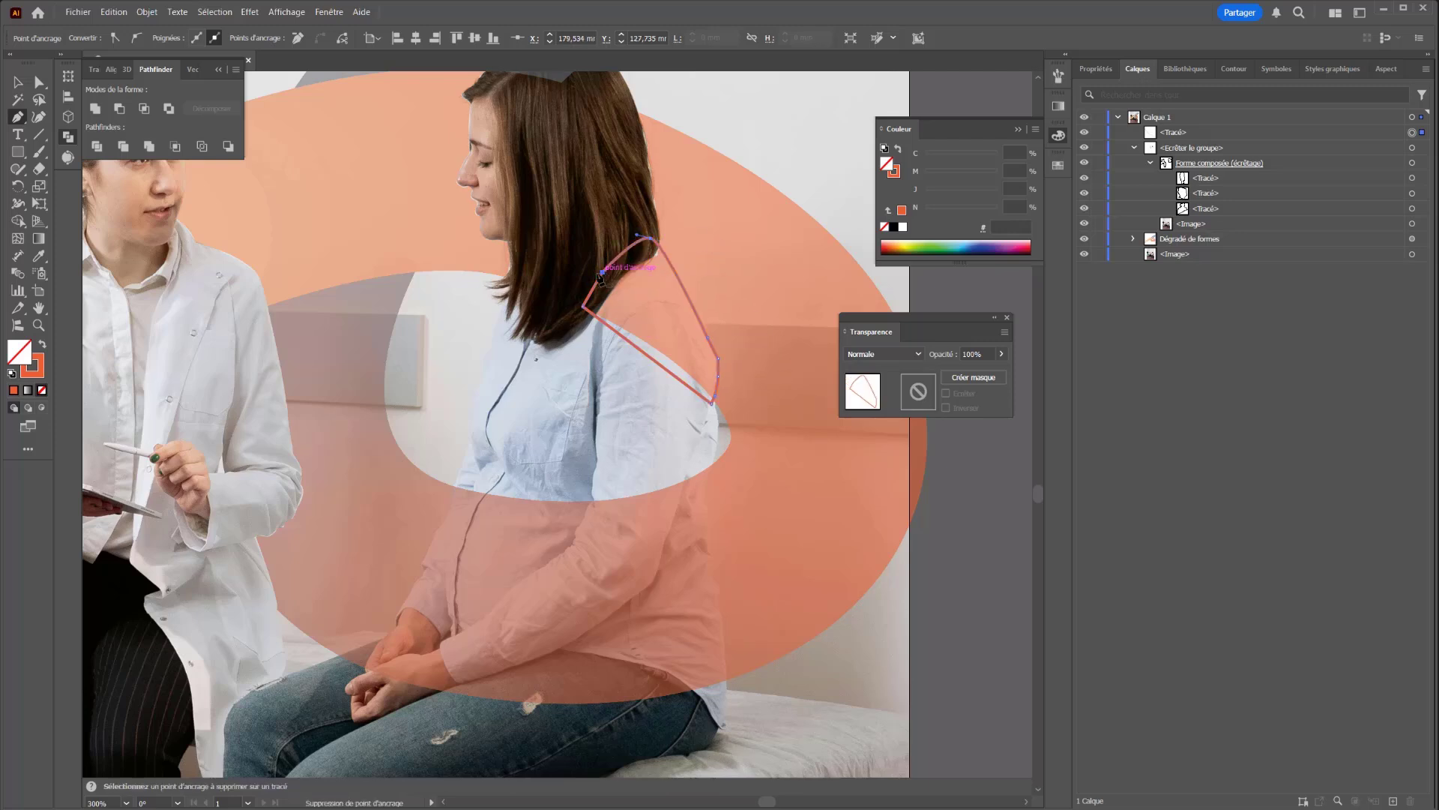
Move the shoulder outline into the clipping group's compound shape and deselect everything
click(1183, 176)
click(1158, 132)
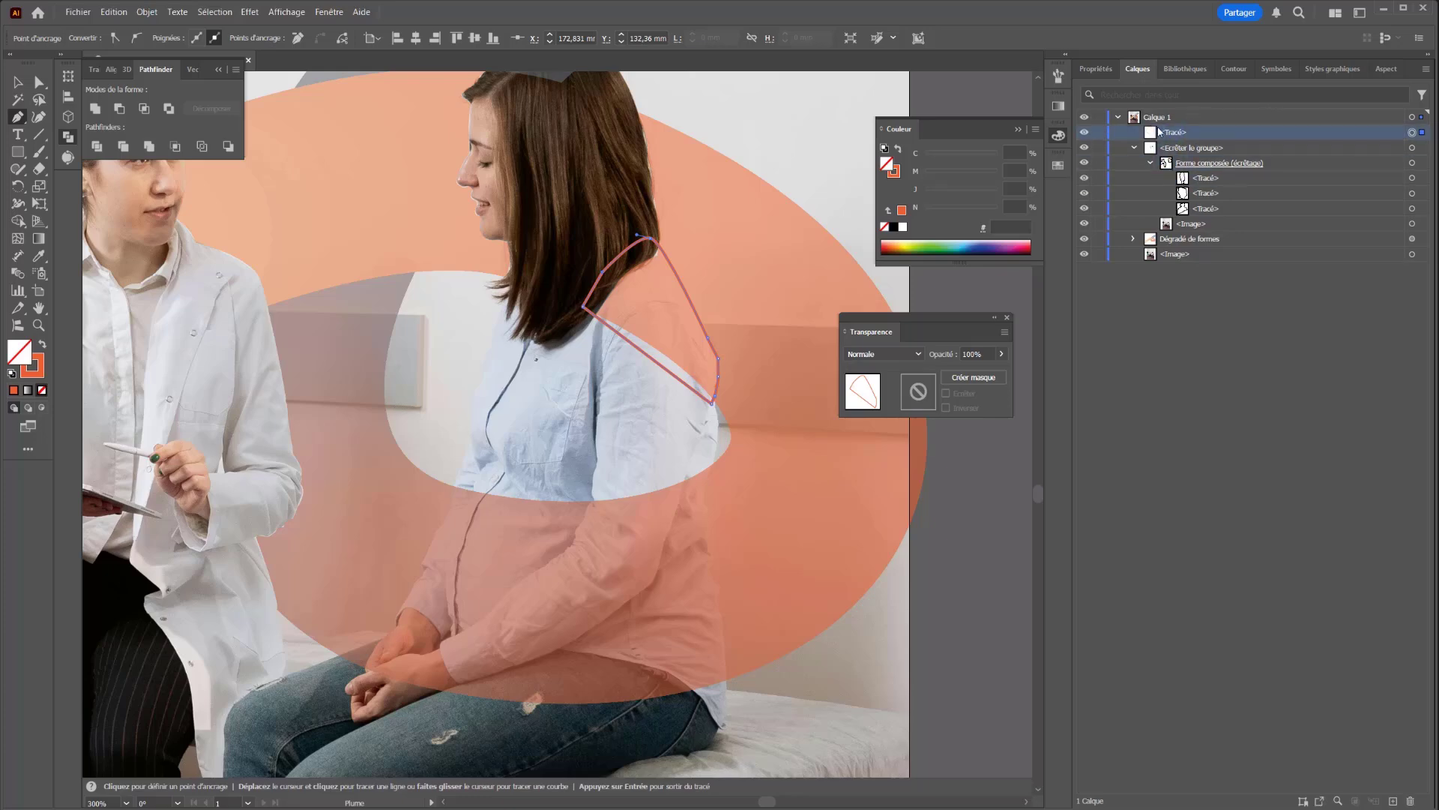
drag(1165, 135, 1197, 186)
scroll(728, 298, down, 4)
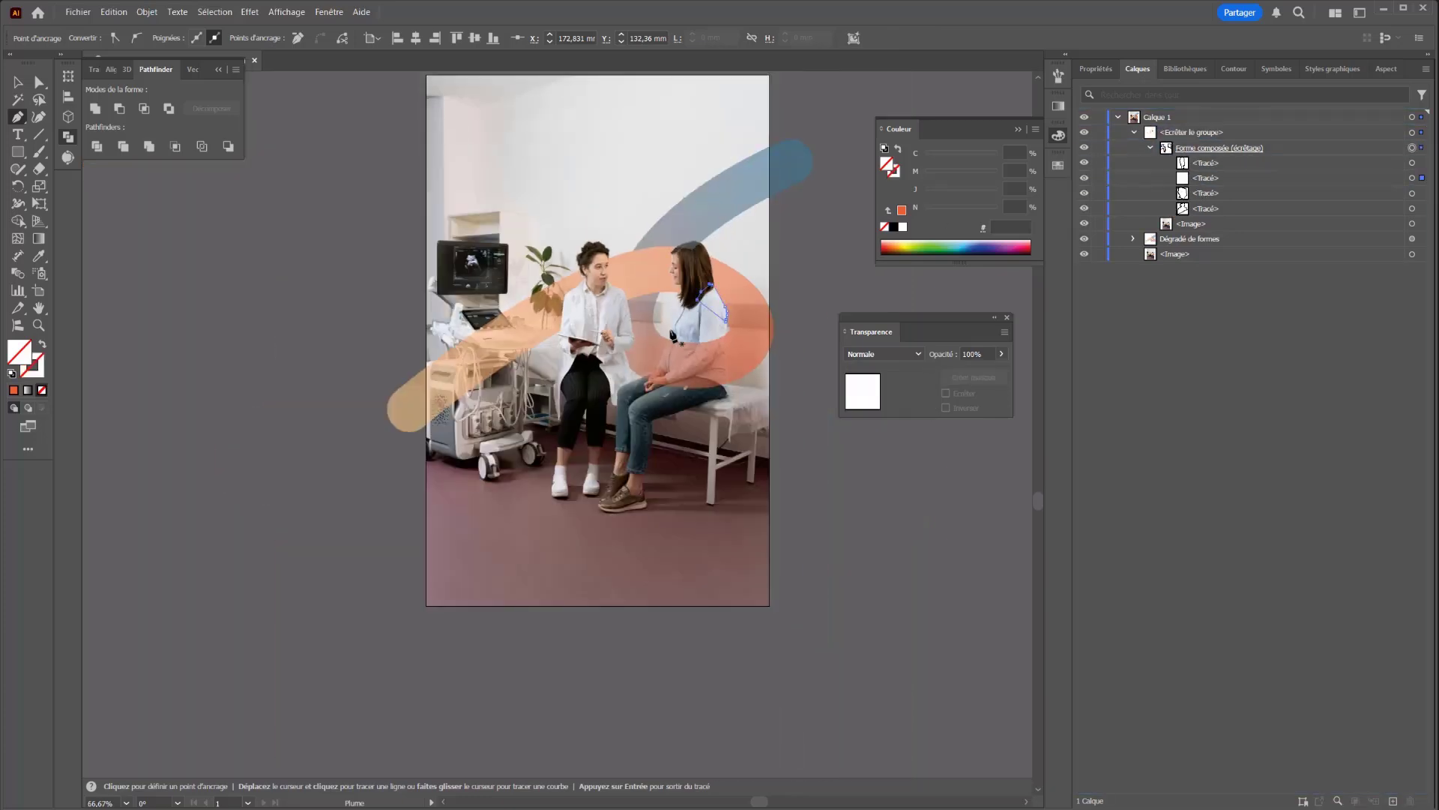
key(v)
click(325, 397)
drag(325, 471, 196, 479)
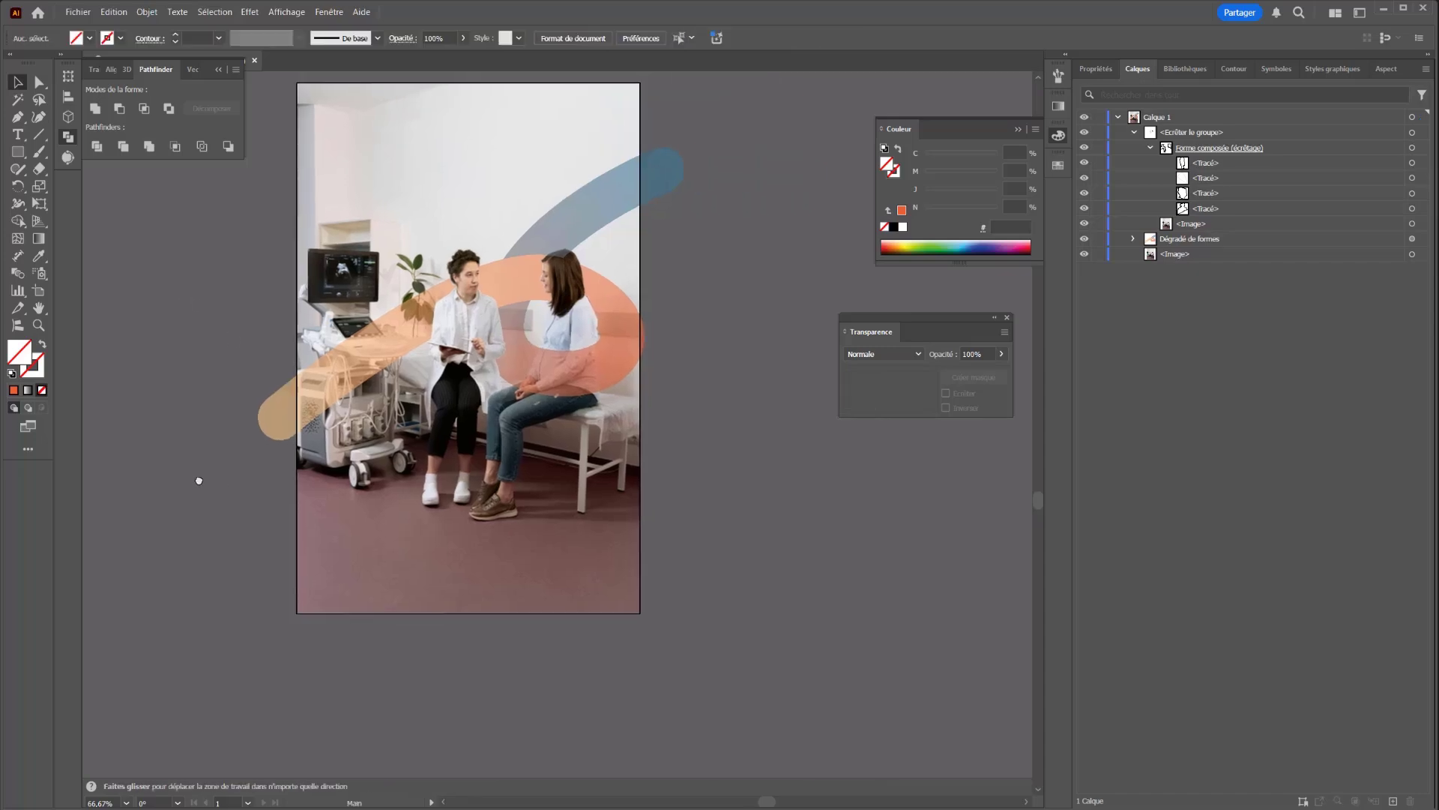
Adjust the anchor point of the shoulder outline at the outer edge of the seated woman's upper arm to follow her sleeve
scroll(545, 331, up, 5)
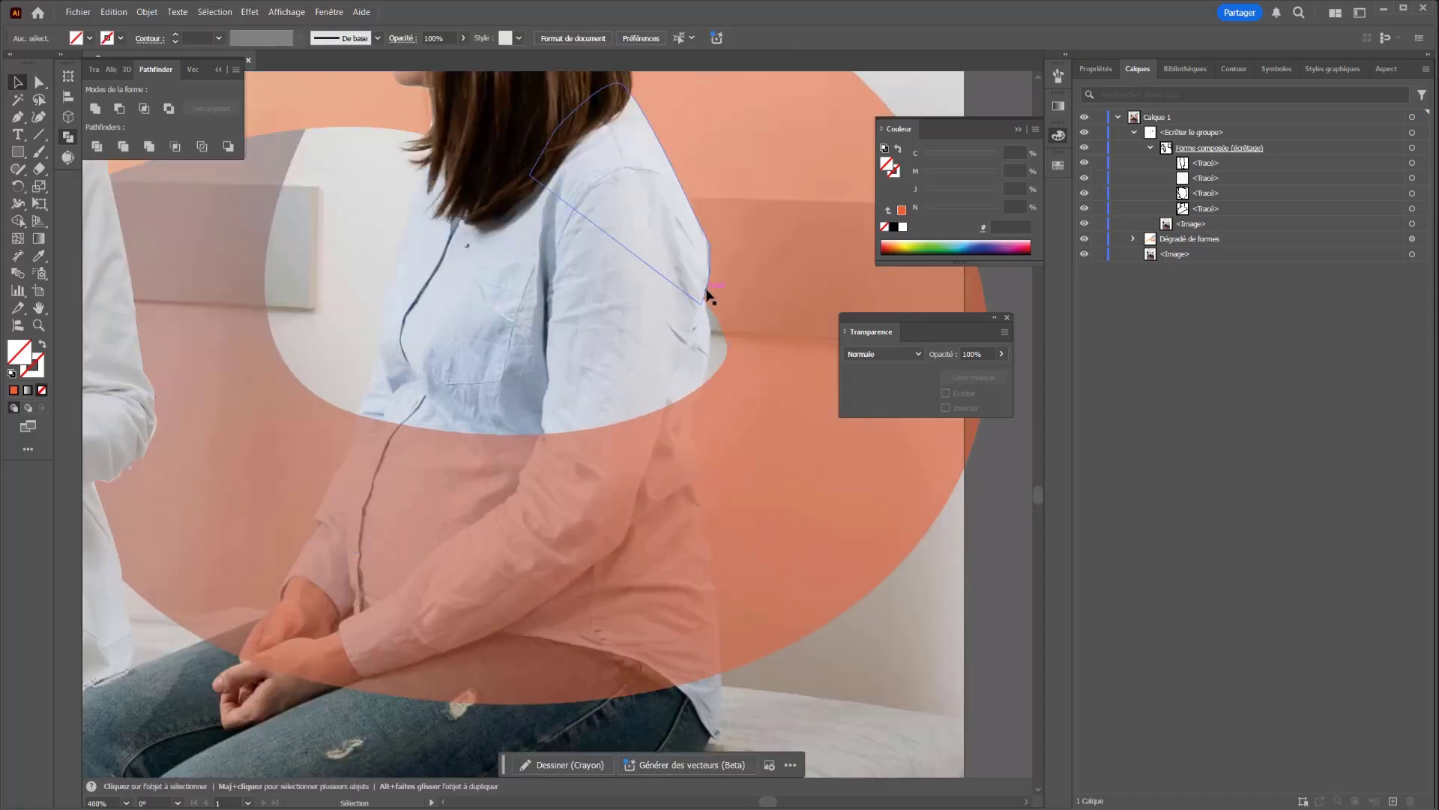
click(706, 271)
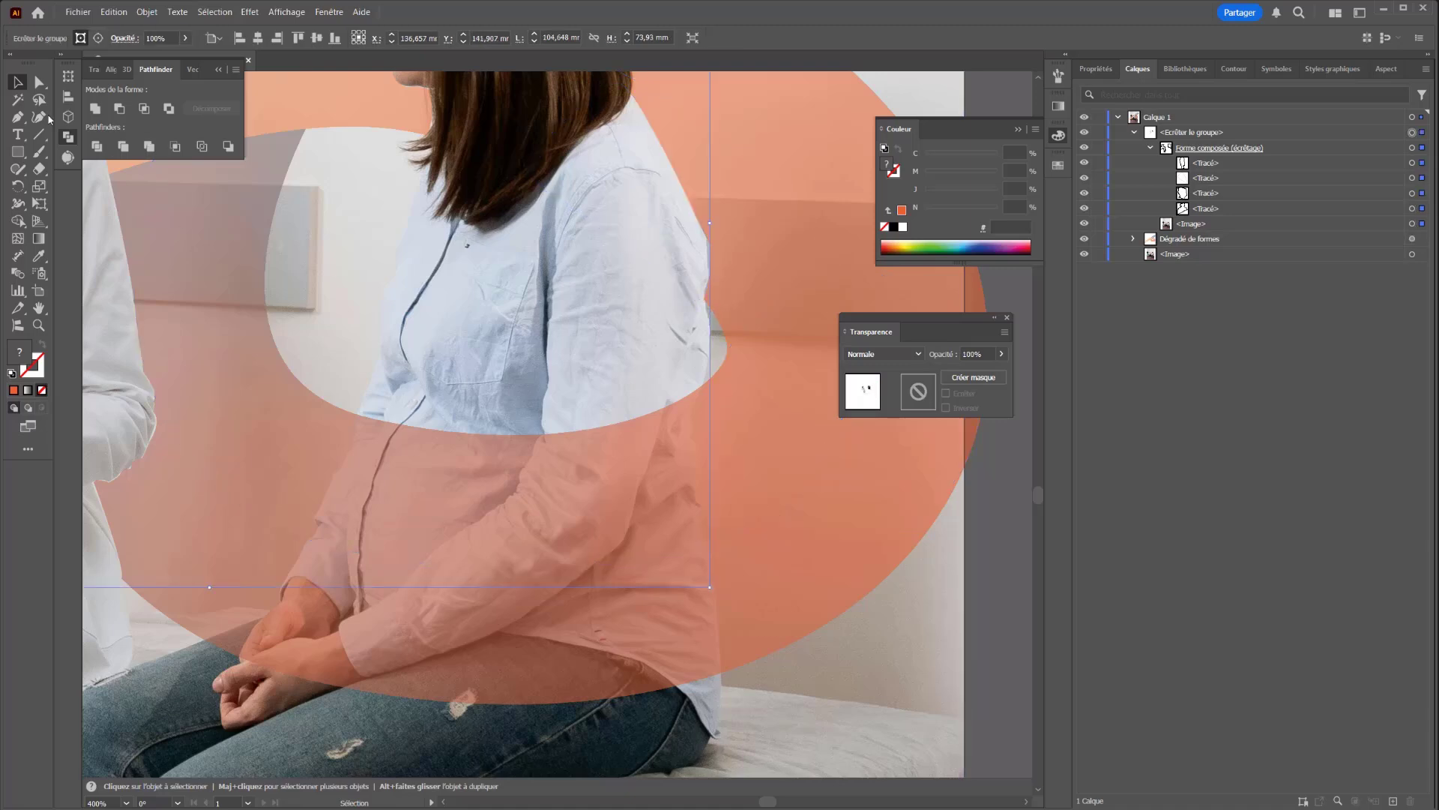
key(a)
click(674, 304)
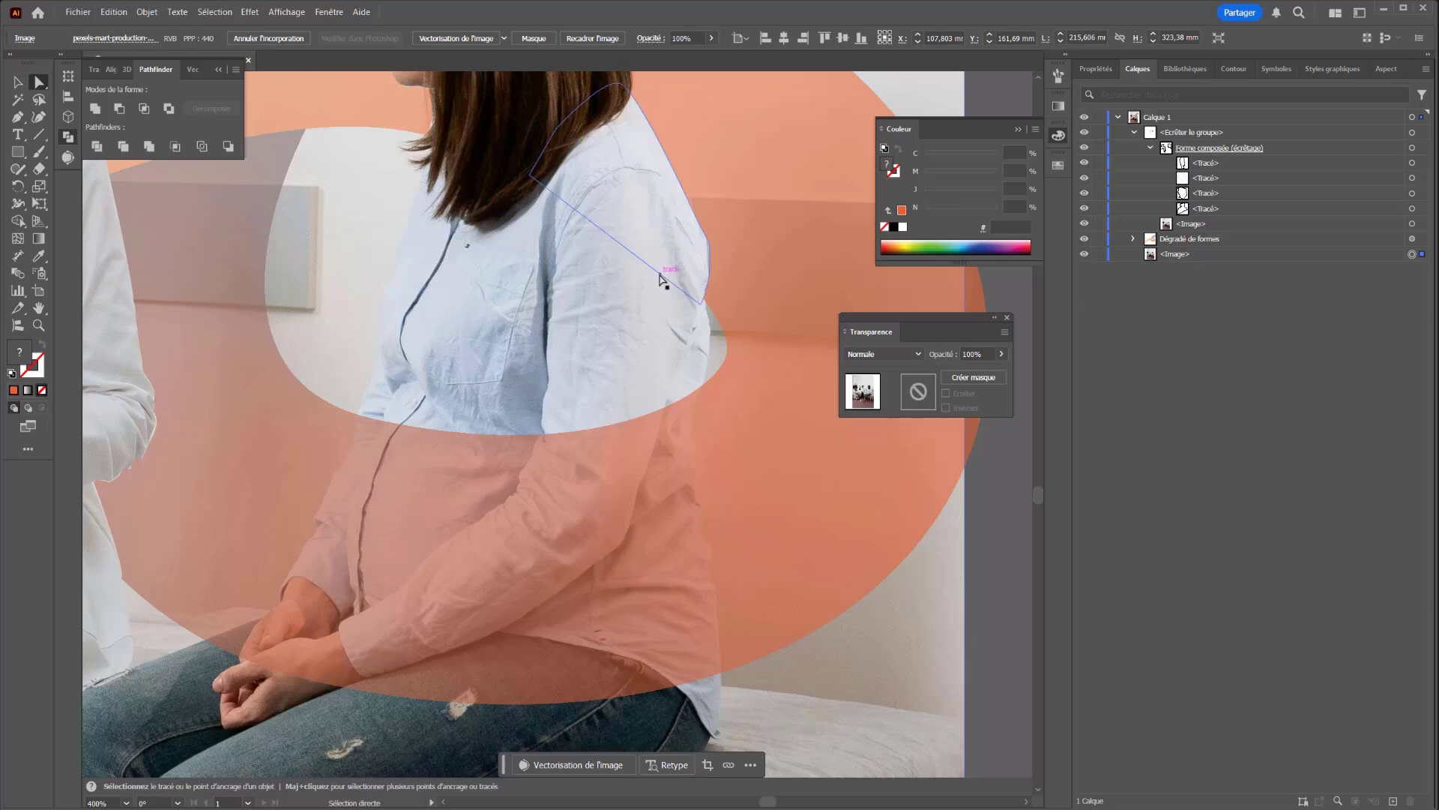
click(706, 296)
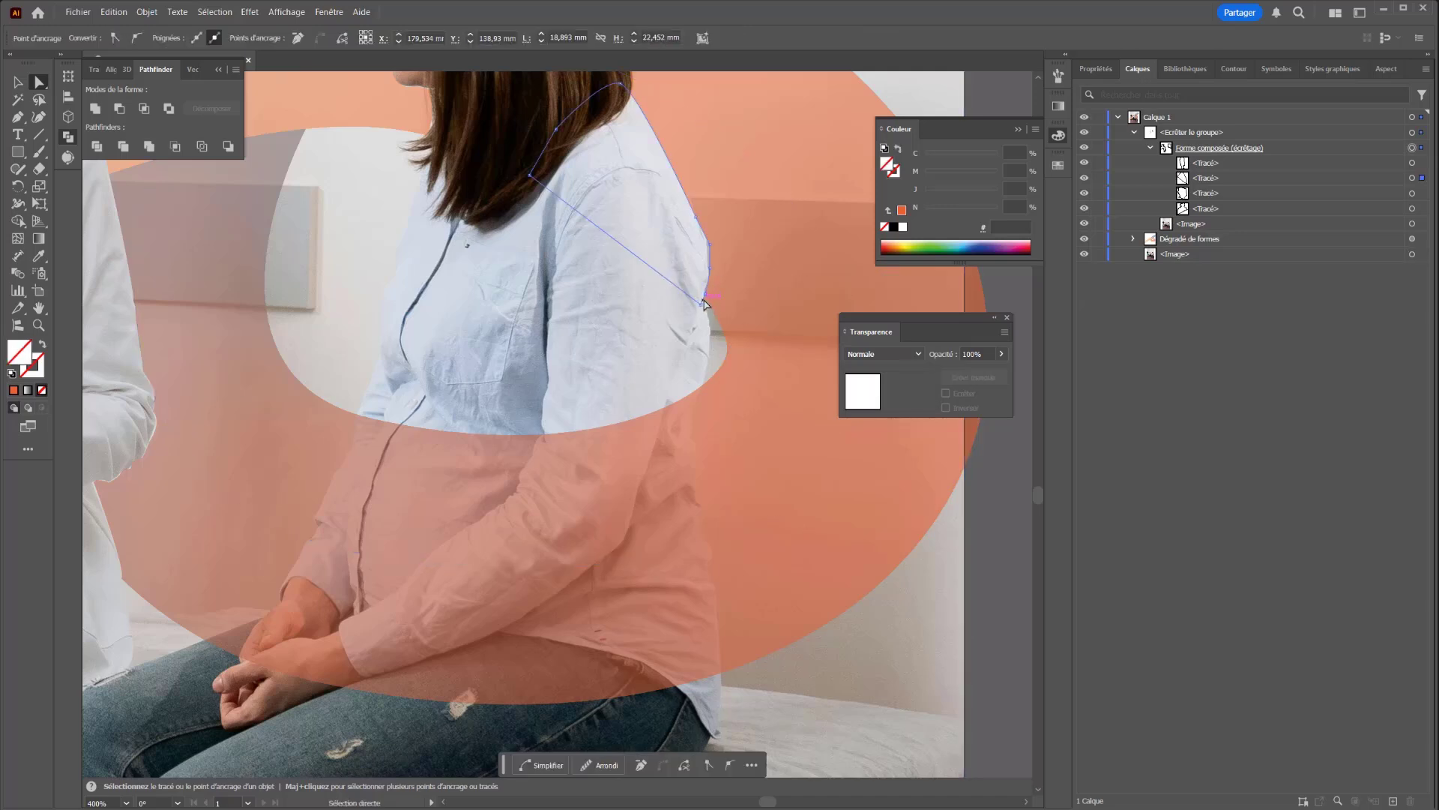
drag(704, 302, 704, 302)
click(678, 332)
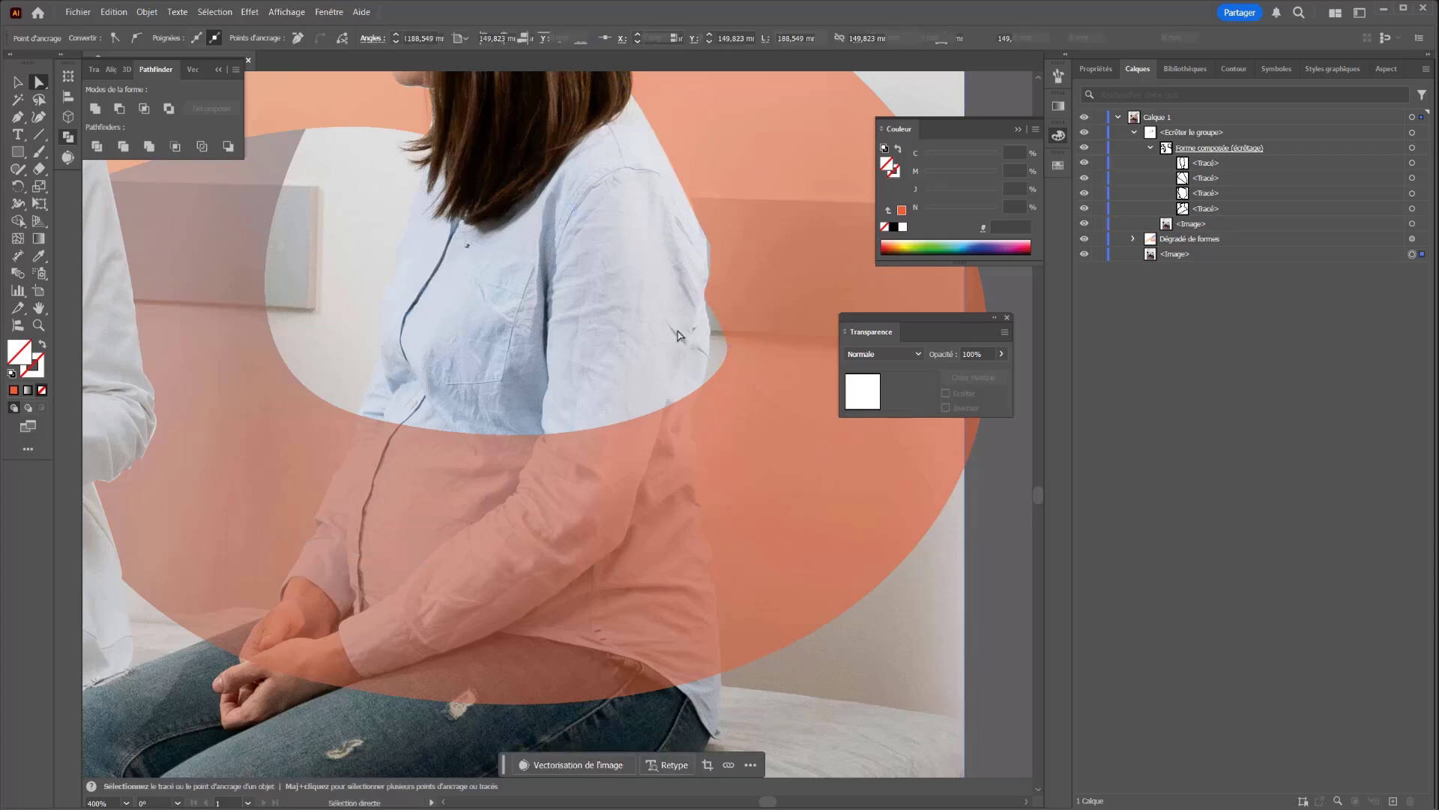
Select the gradient ribbon blend and raise its opacity to 88%
scroll(691, 325, down, 3)
scroll(693, 331, down, 2)
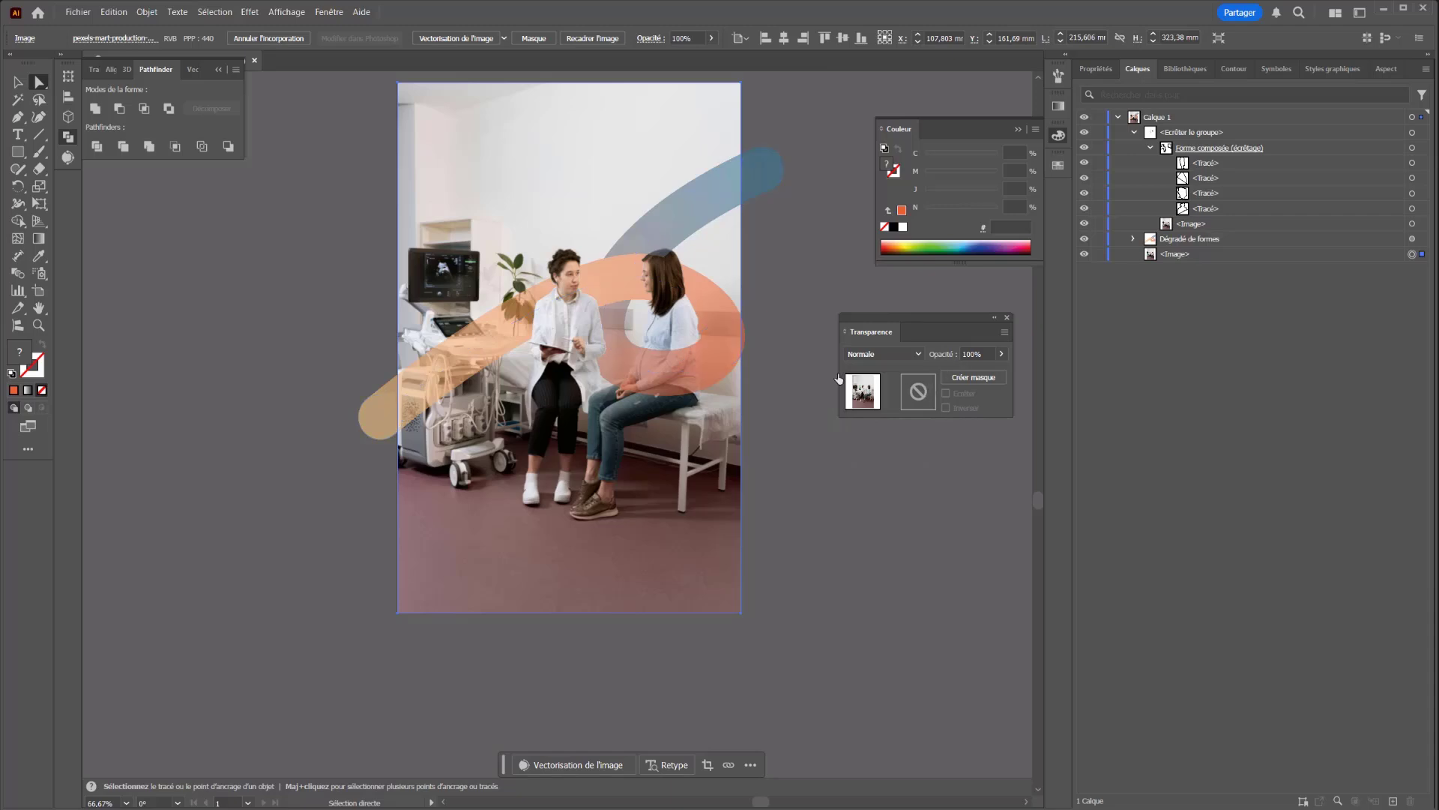
click(708, 229)
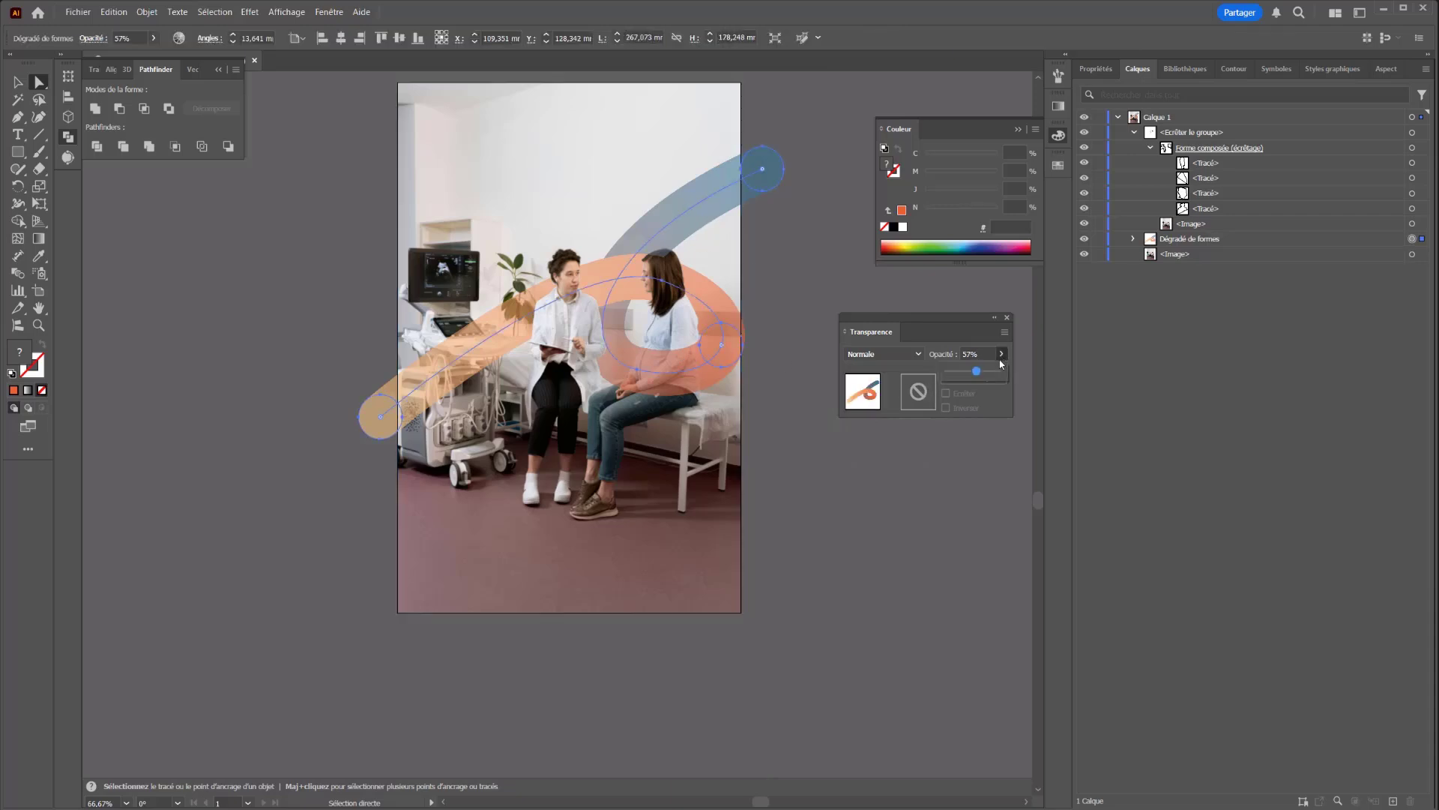
click(1003, 372)
drag(998, 372, 992, 373)
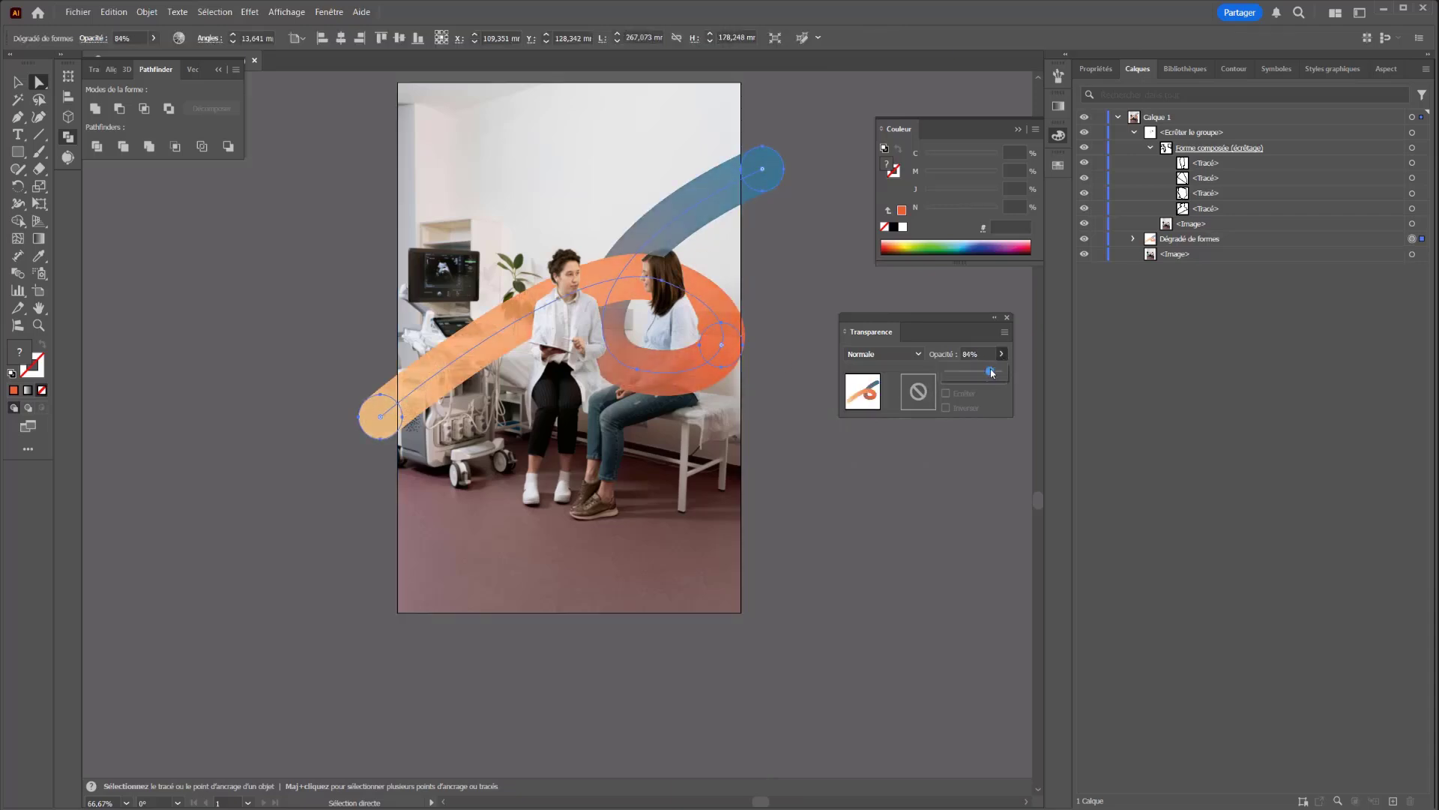
Trace a Pen outline over the top of the seated woman's hair where the blue ribbon end overlaps it
scroll(663, 270, up, 6)
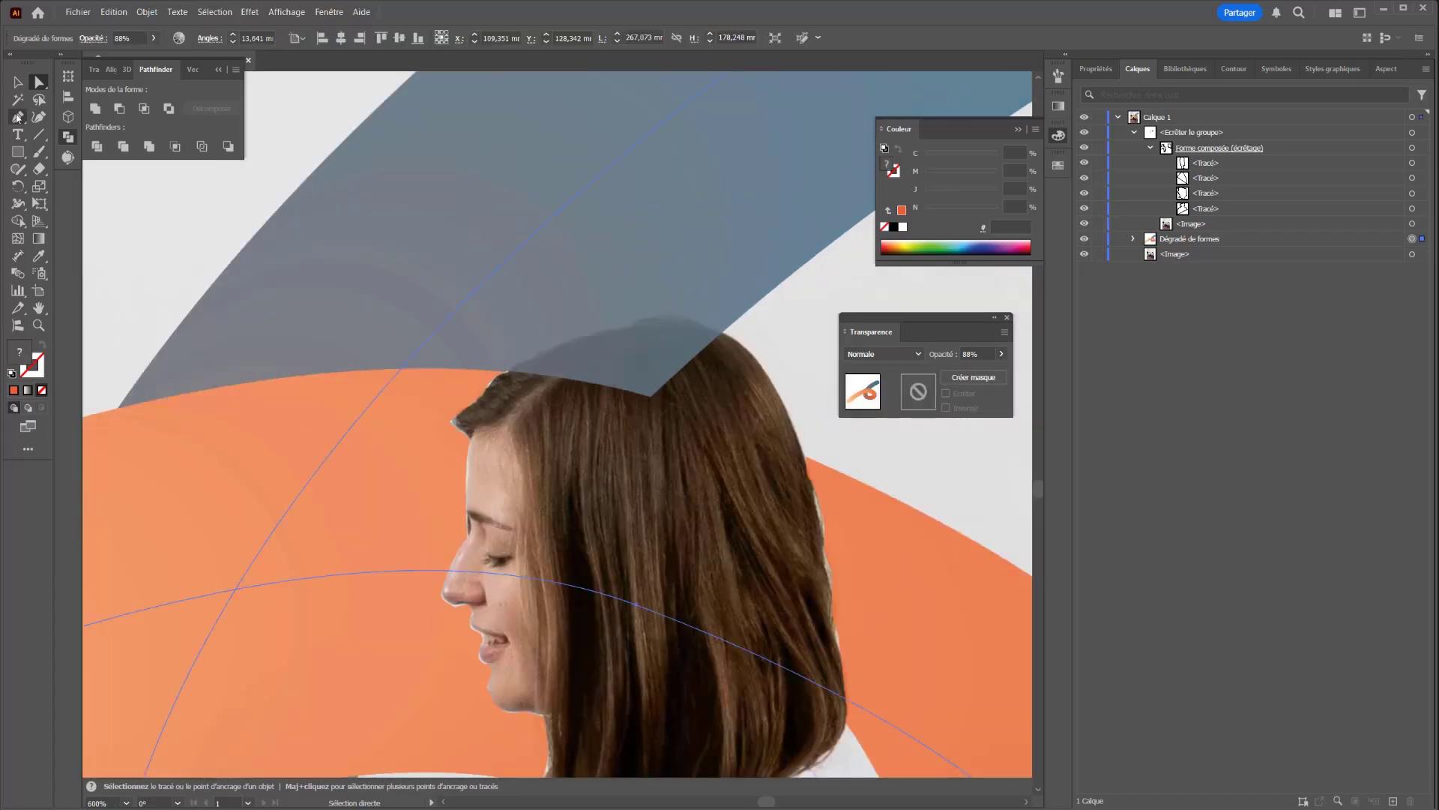
click(18, 118)
click(505, 373)
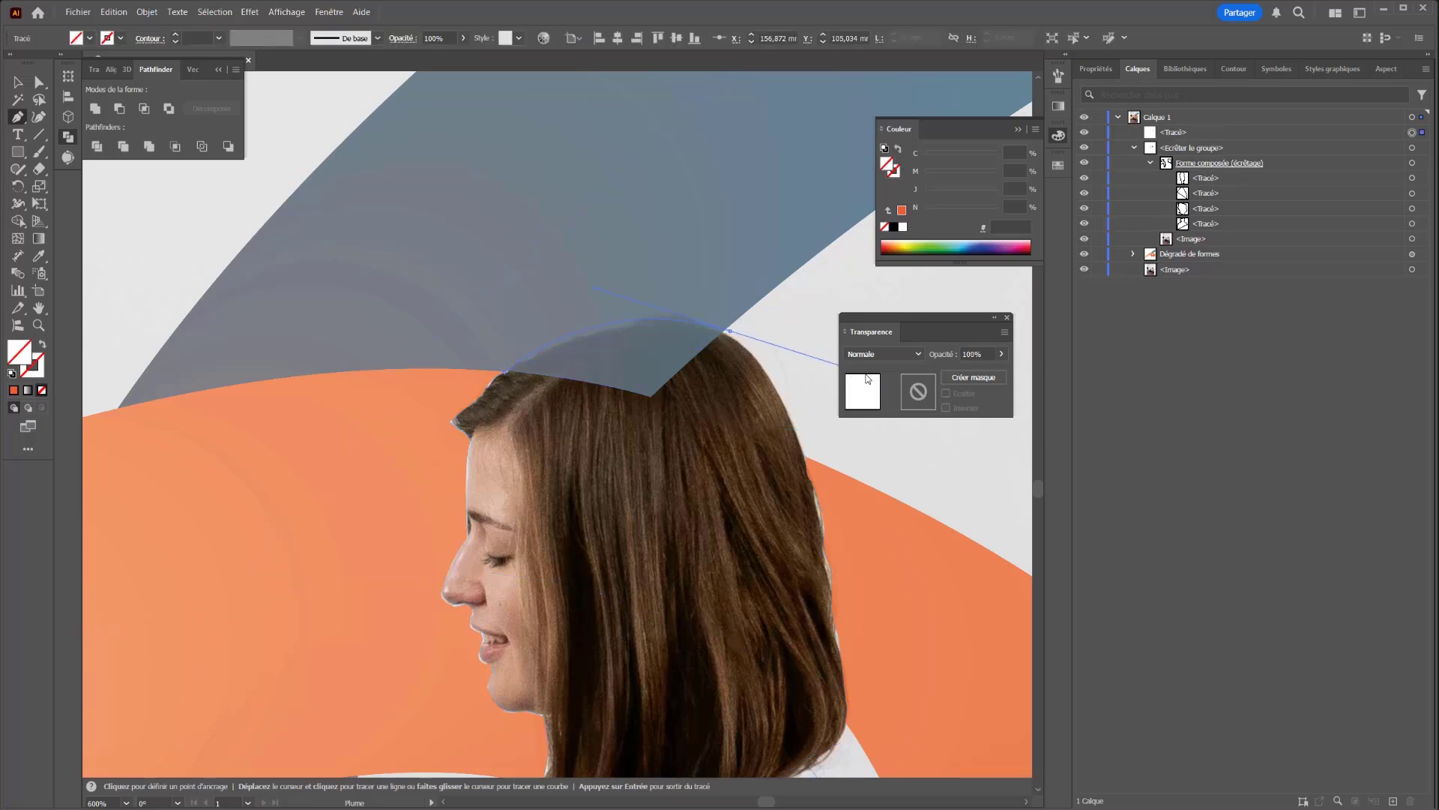
click(663, 439)
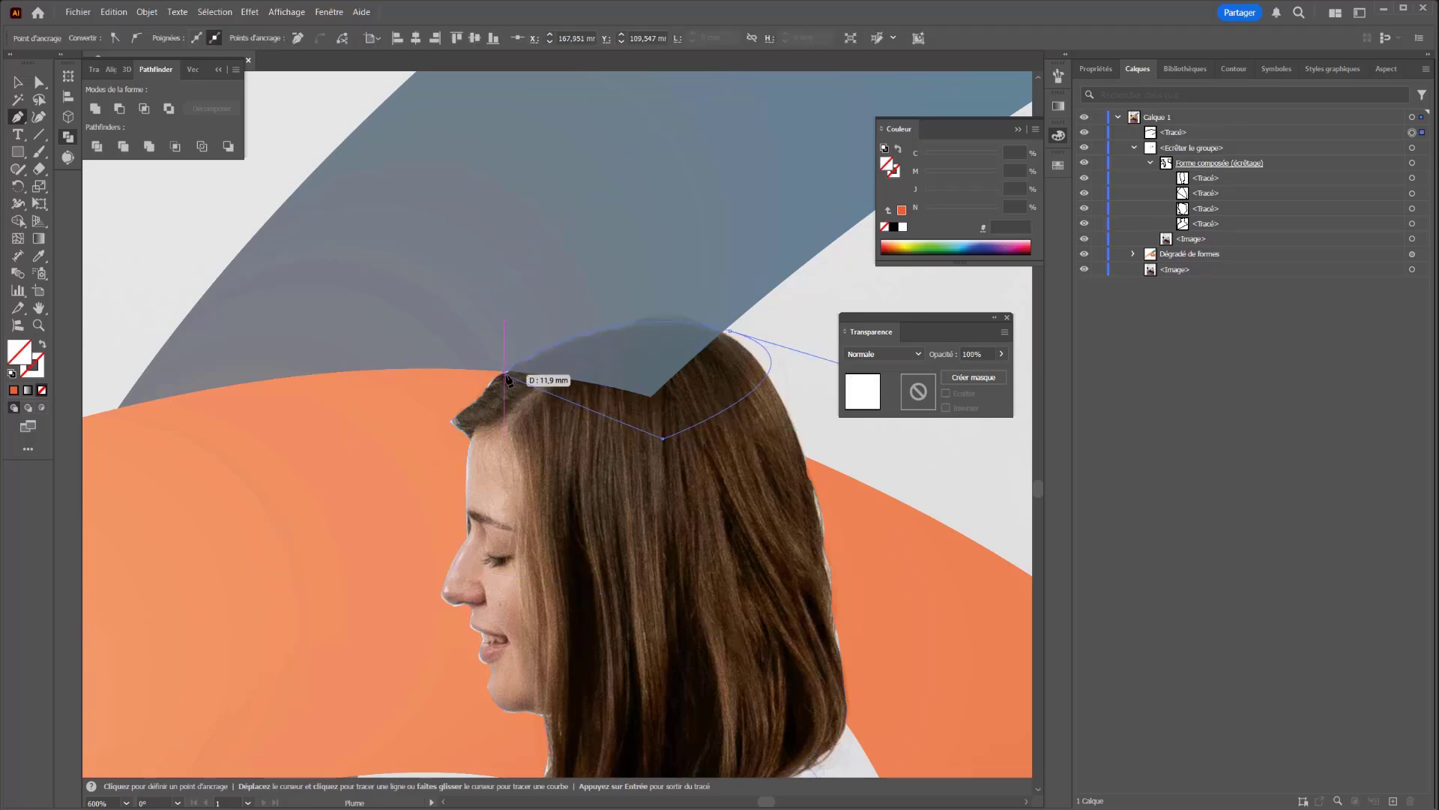
Close the hair outline at its starting anchor and move it into the clipping group's compound shape
drag(1174, 133, 1209, 174)
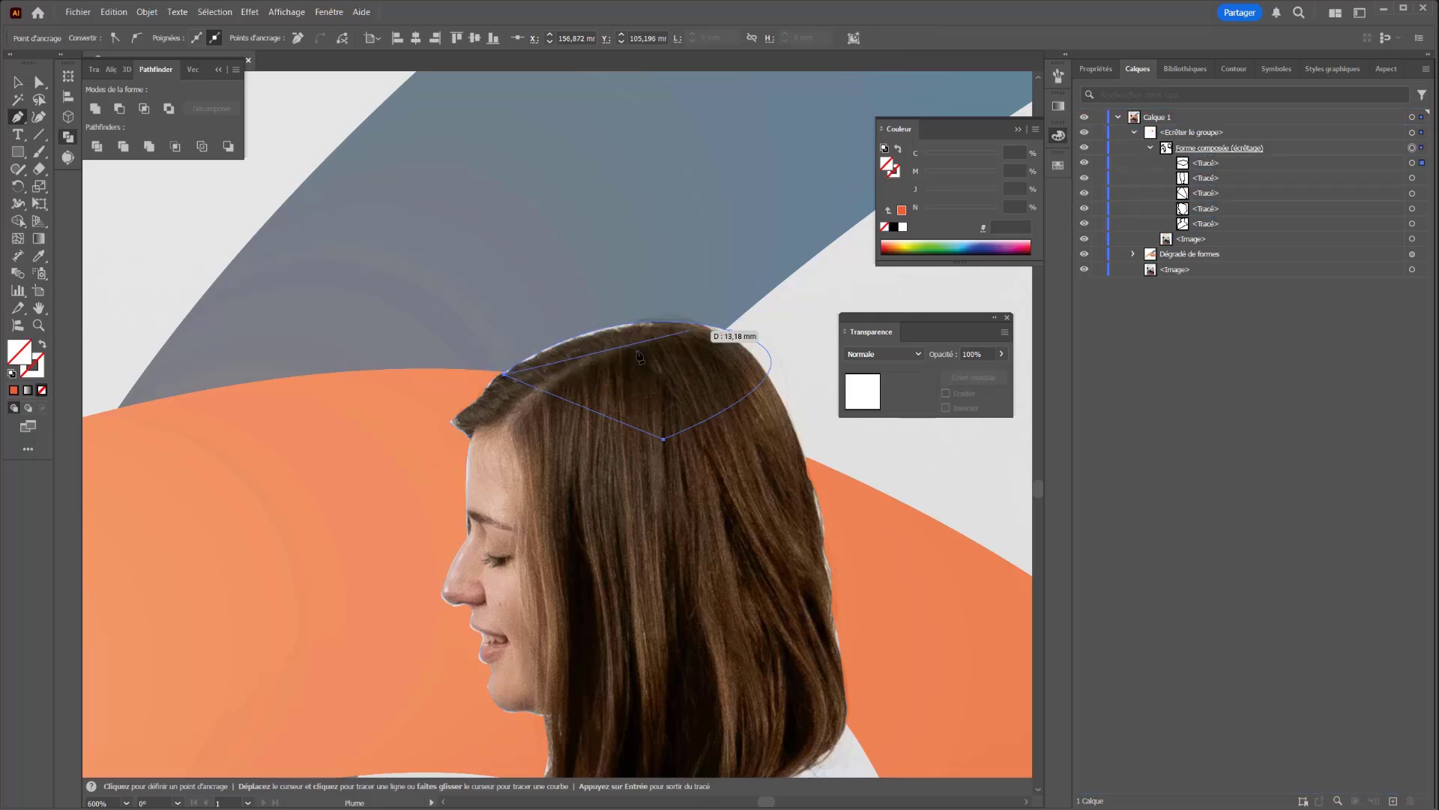
click(505, 373)
click(504, 374)
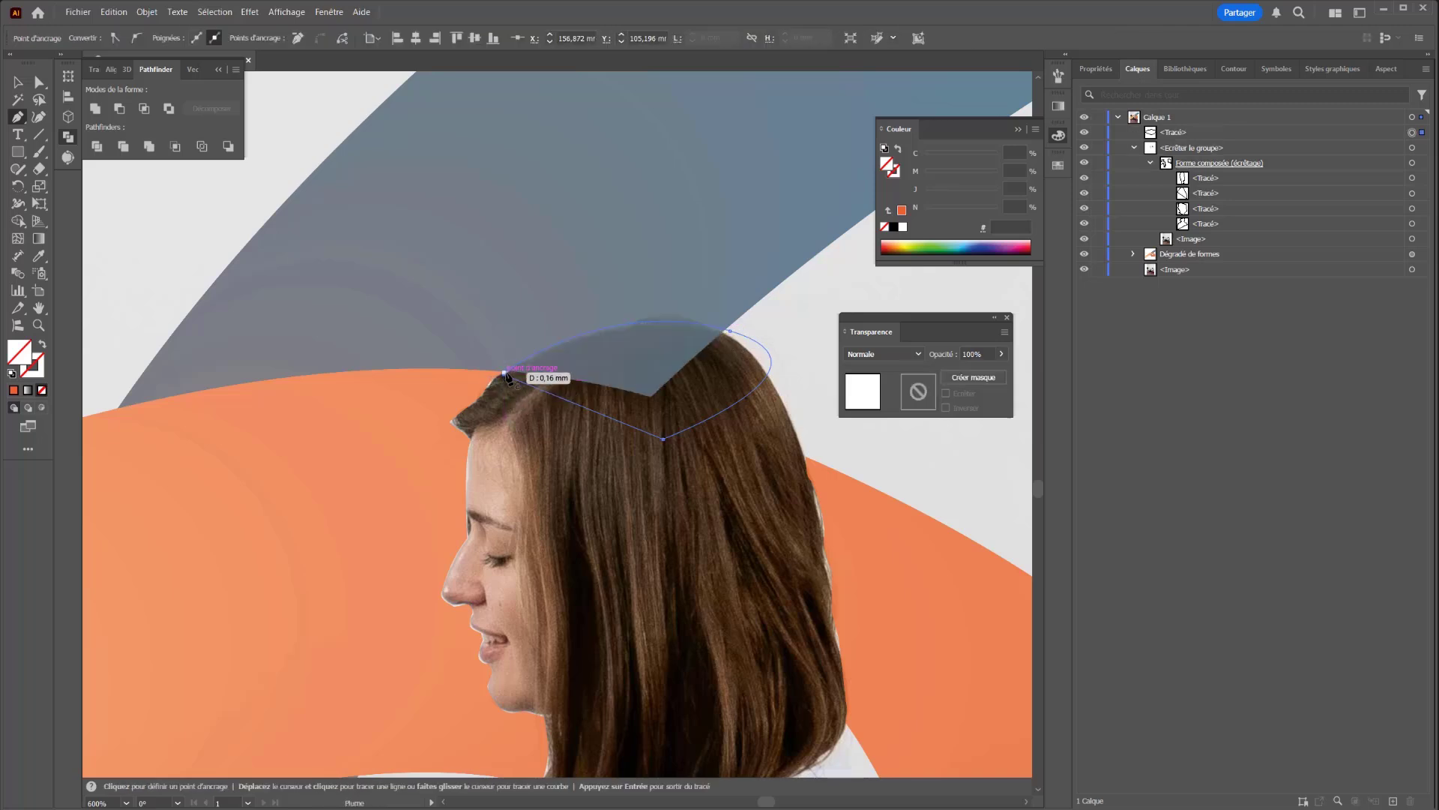
drag(1174, 133, 1206, 186)
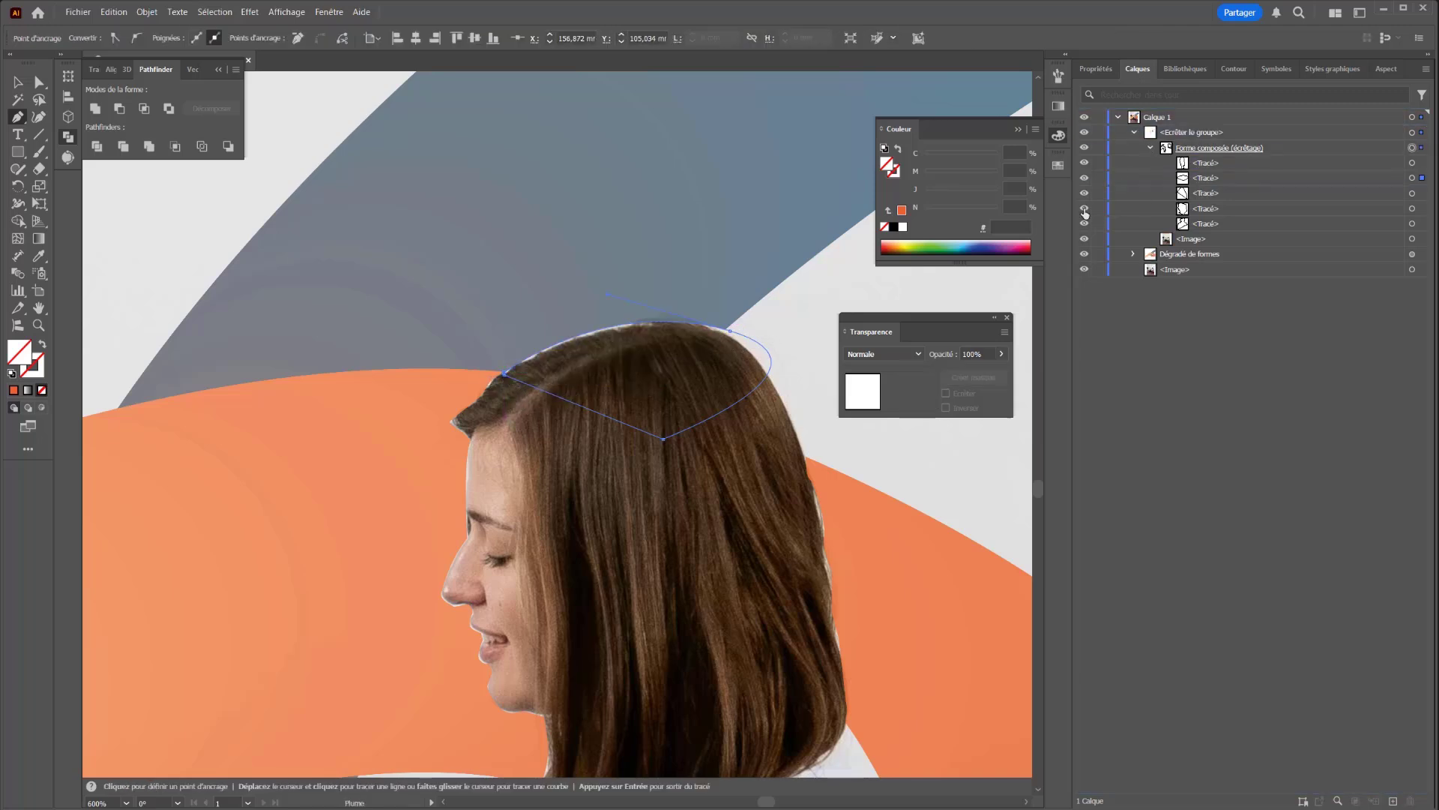
Refine the hair outline by shifting its upper anchor slightly inward and lowering its curve handle to hug the head
key(ctrl)
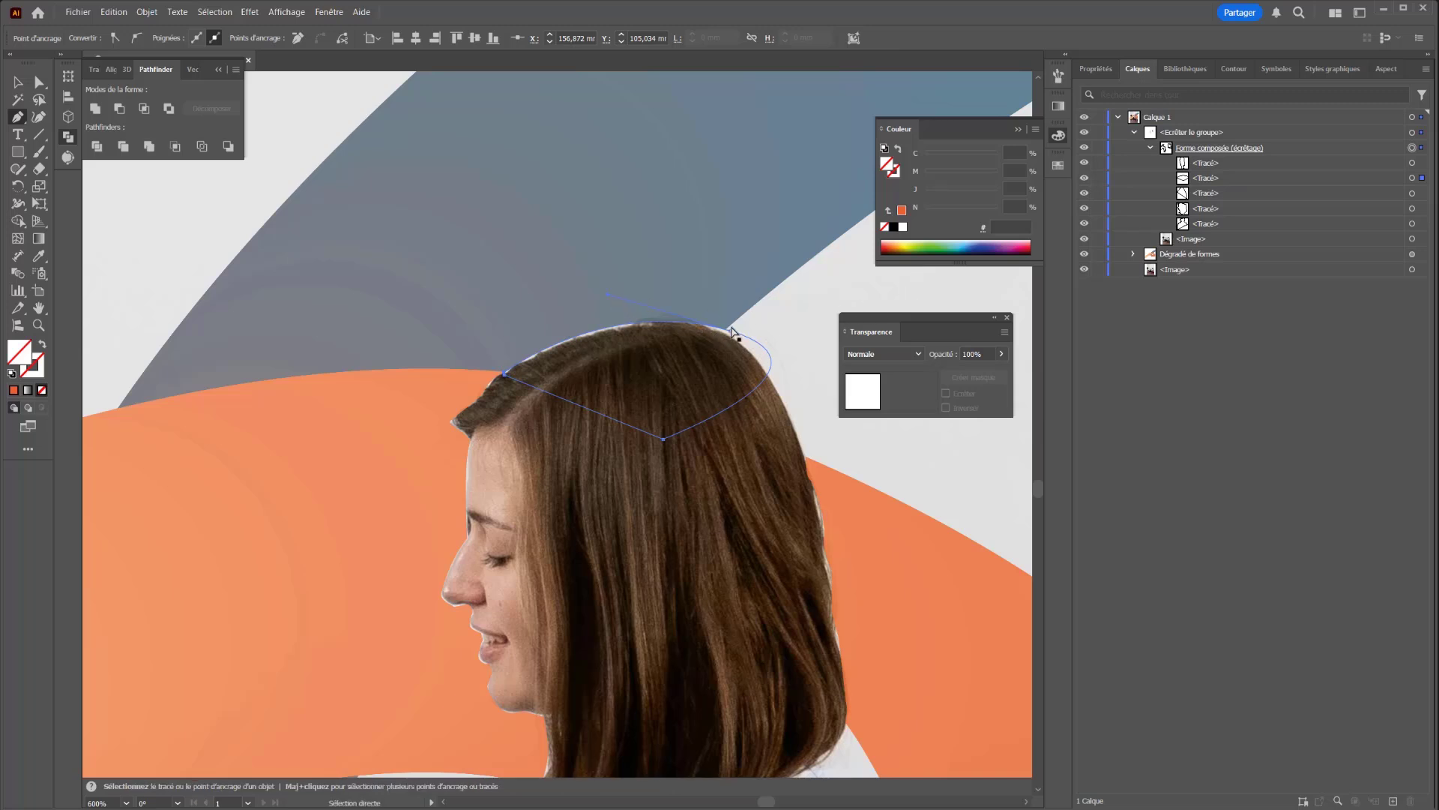
drag(729, 331, 722, 332)
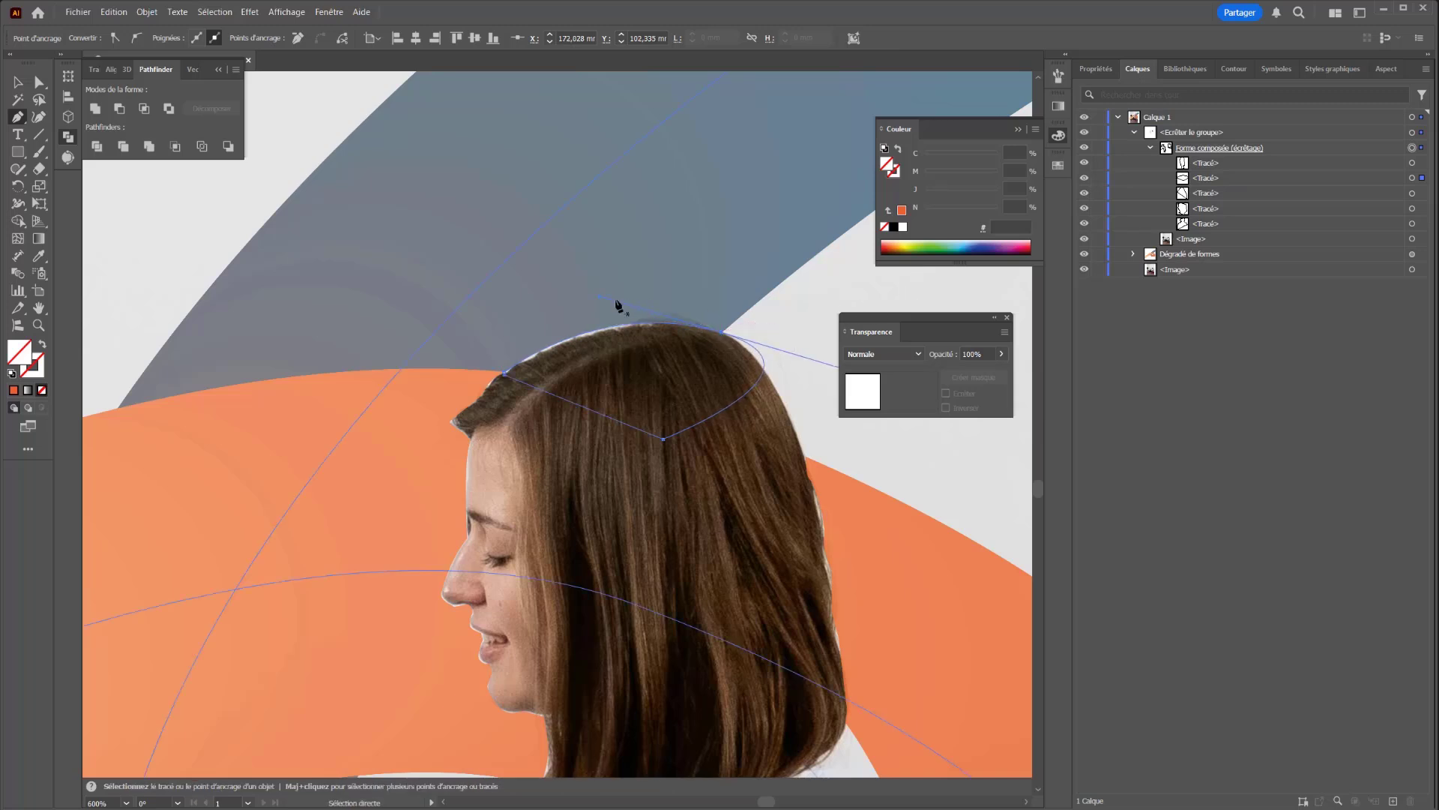
key(alt)
drag(602, 299, 603, 306)
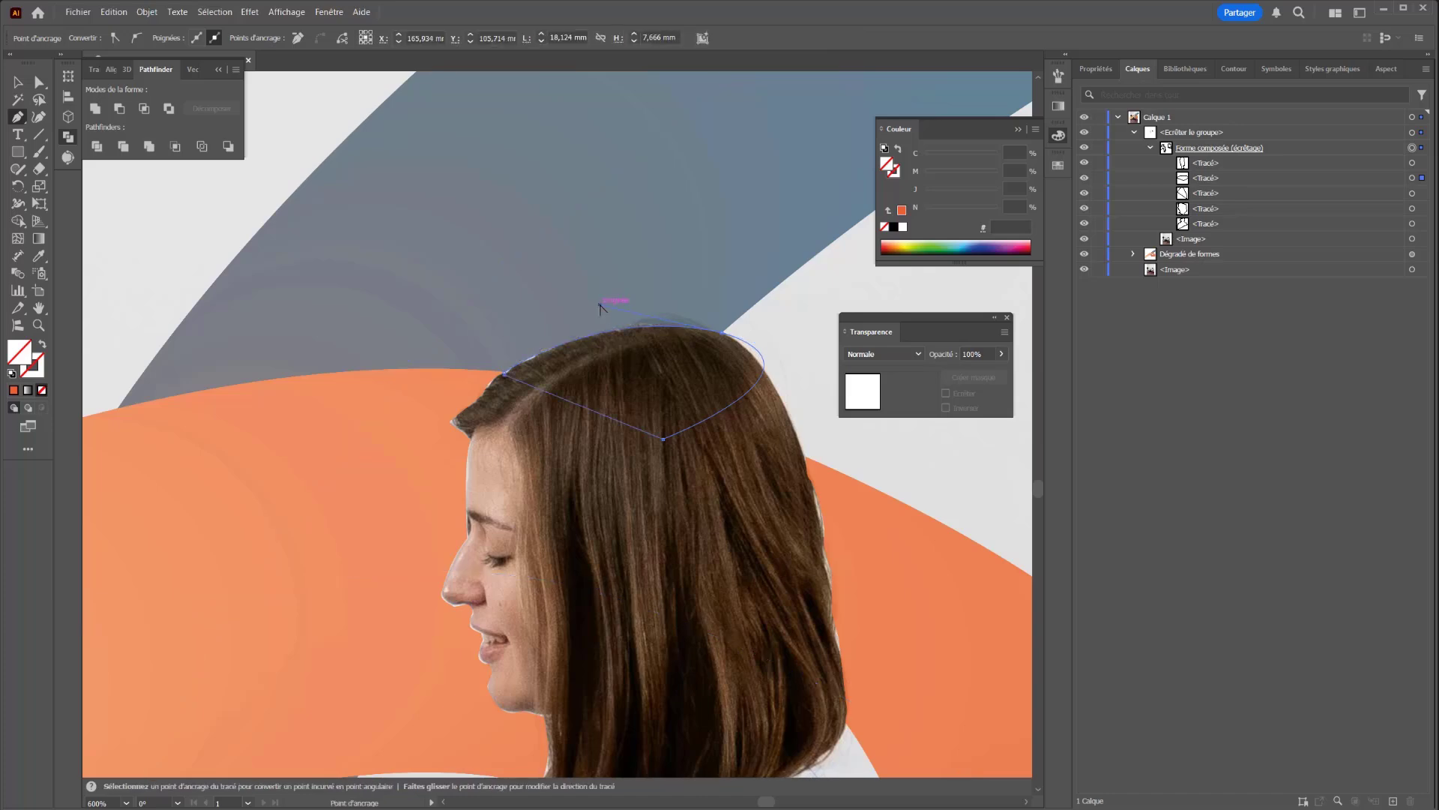
Deselect everything and collapse the compound shape and clipping group in the layer list
scroll(614, 367, down, 8)
scroll(712, 463, up, 2)
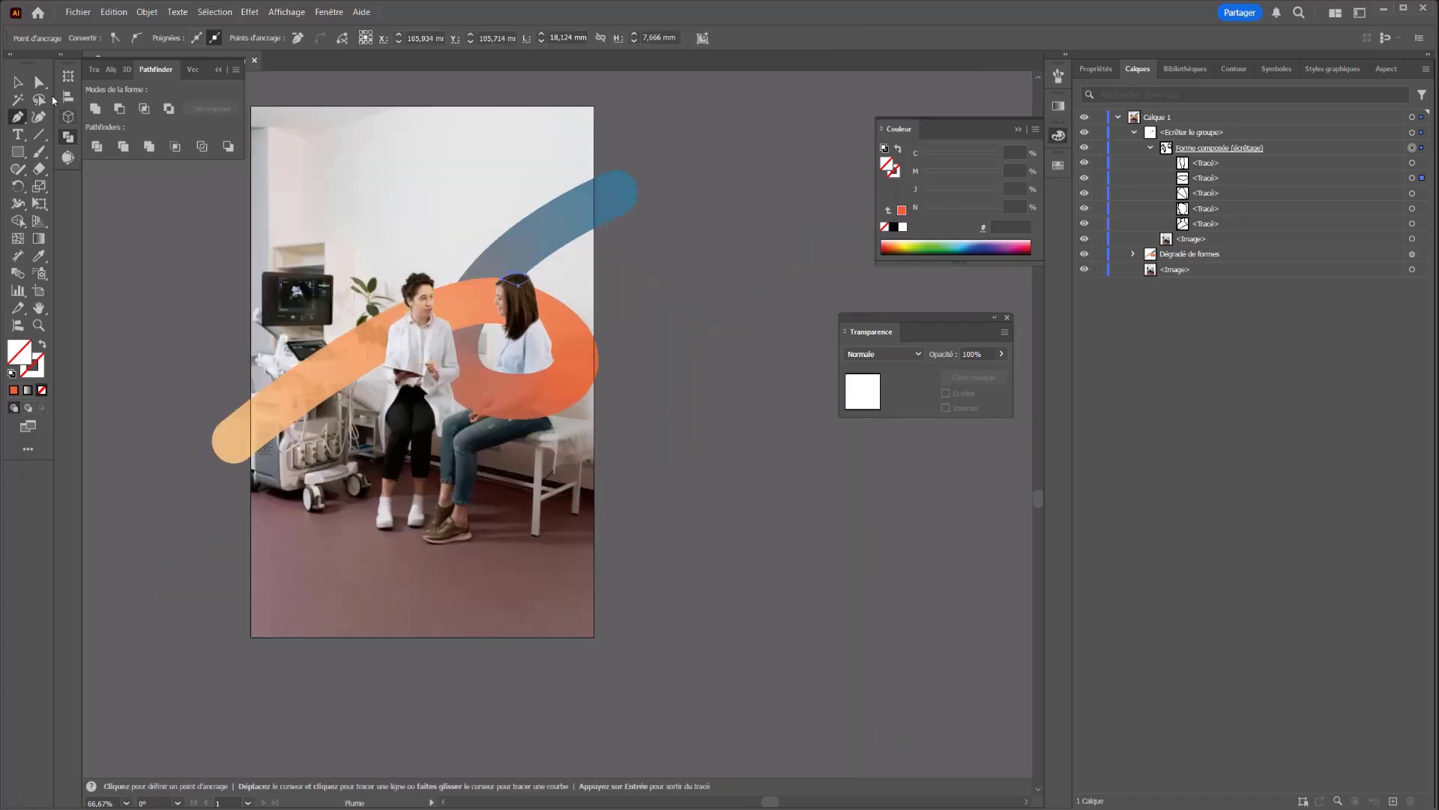
click(17, 83)
click(209, 286)
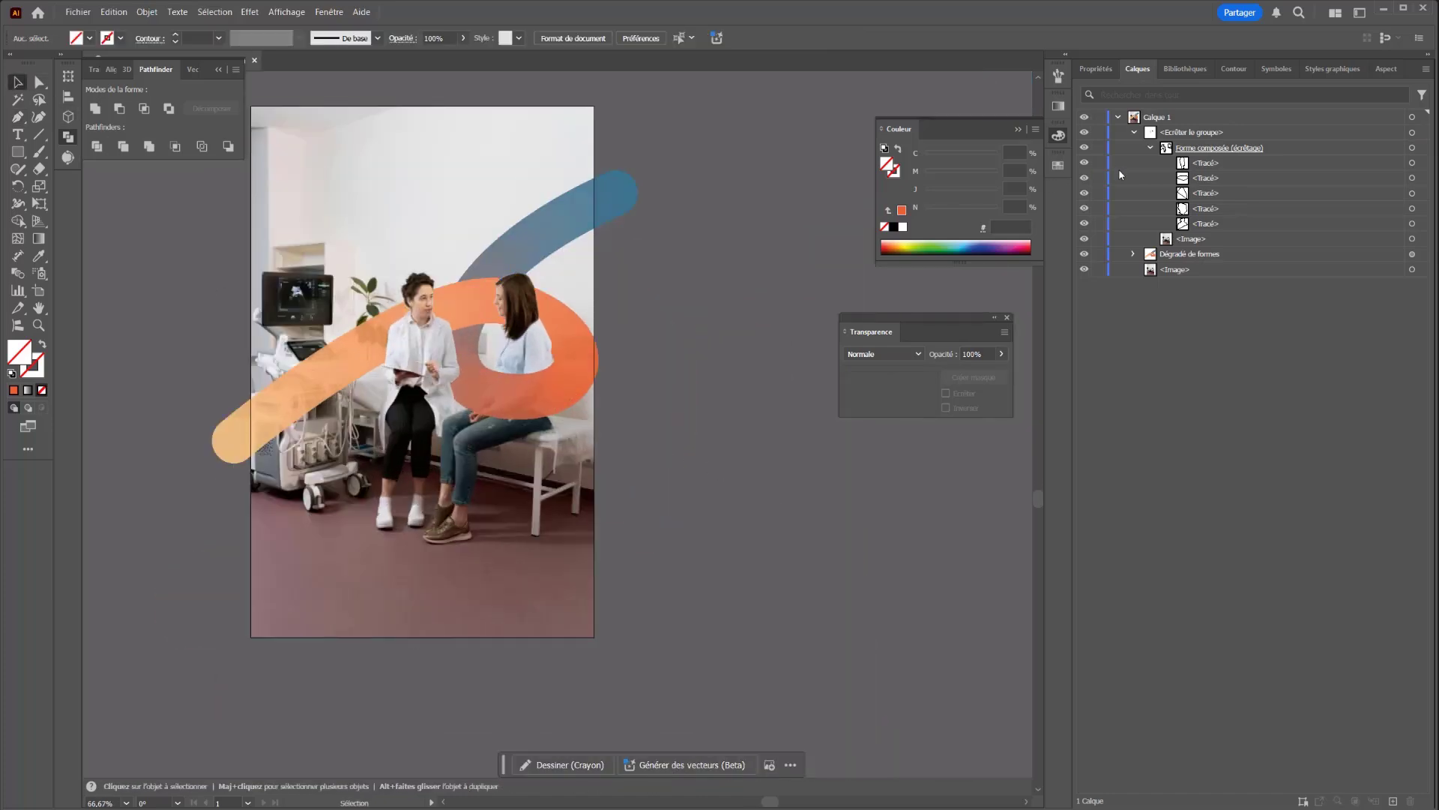
click(1148, 149)
click(1135, 133)
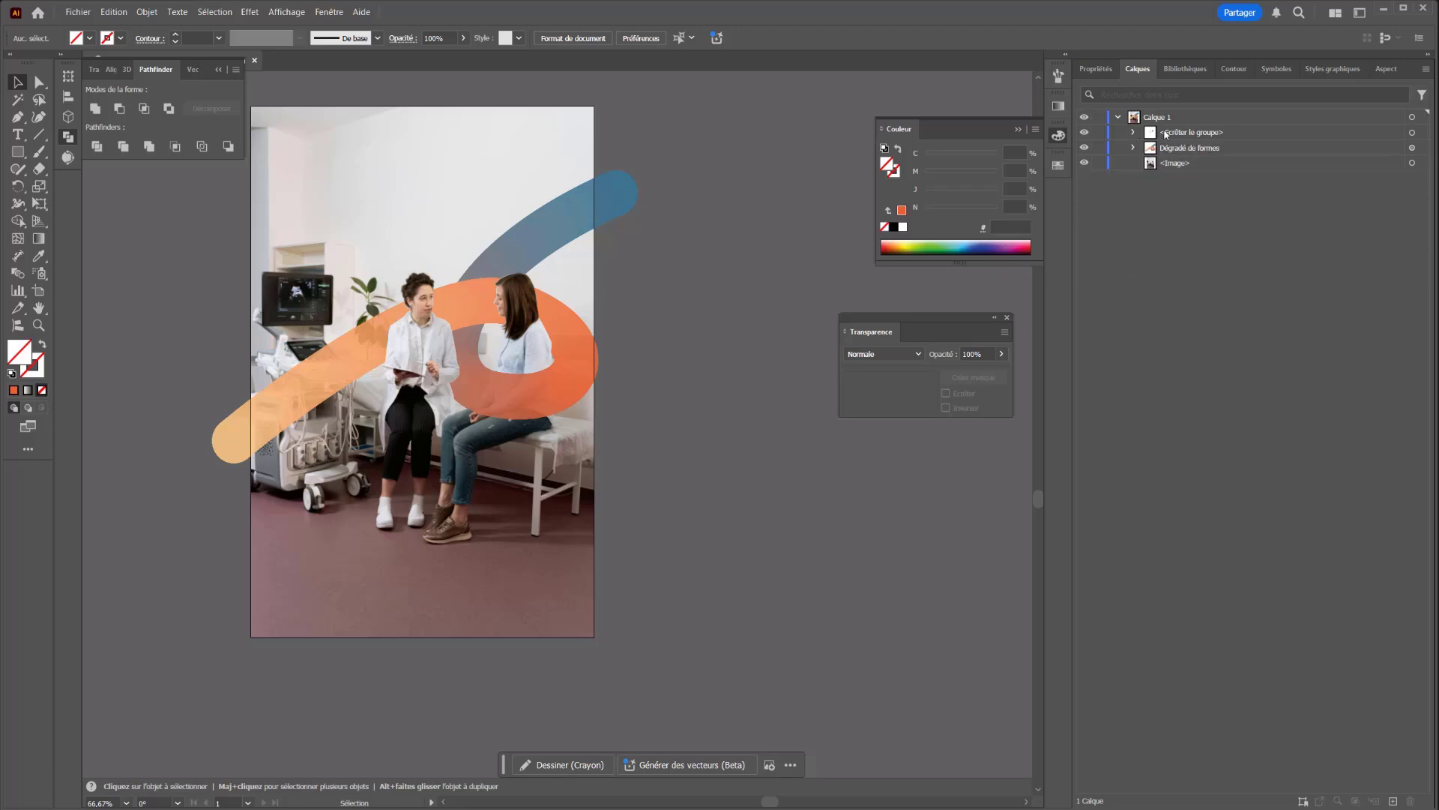
Draw a rectangle covering the whole photo, 215.606 mm wide and 323.38 mm high
click(18, 151)
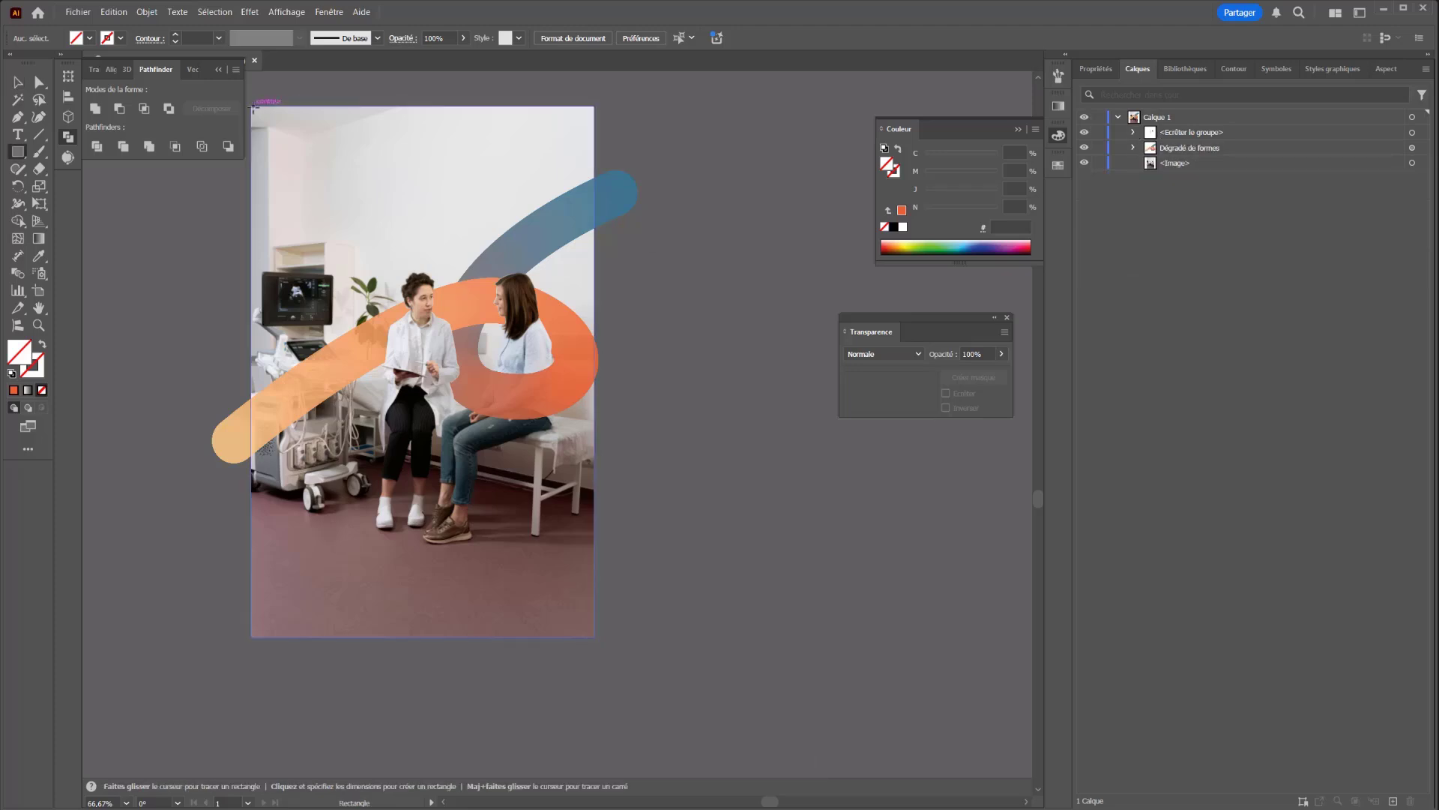
drag(252, 106, 595, 637)
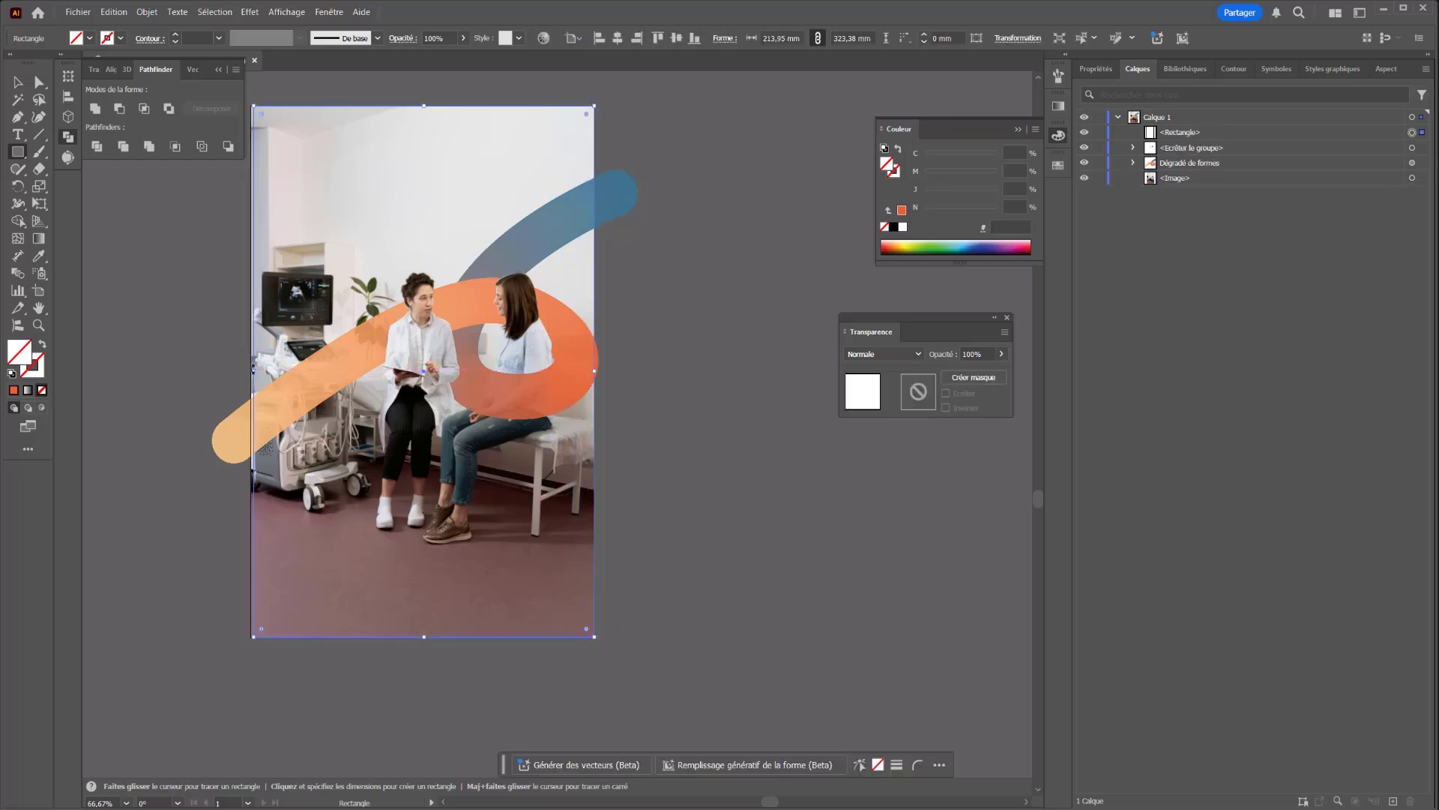
drag(254, 371, 252, 372)
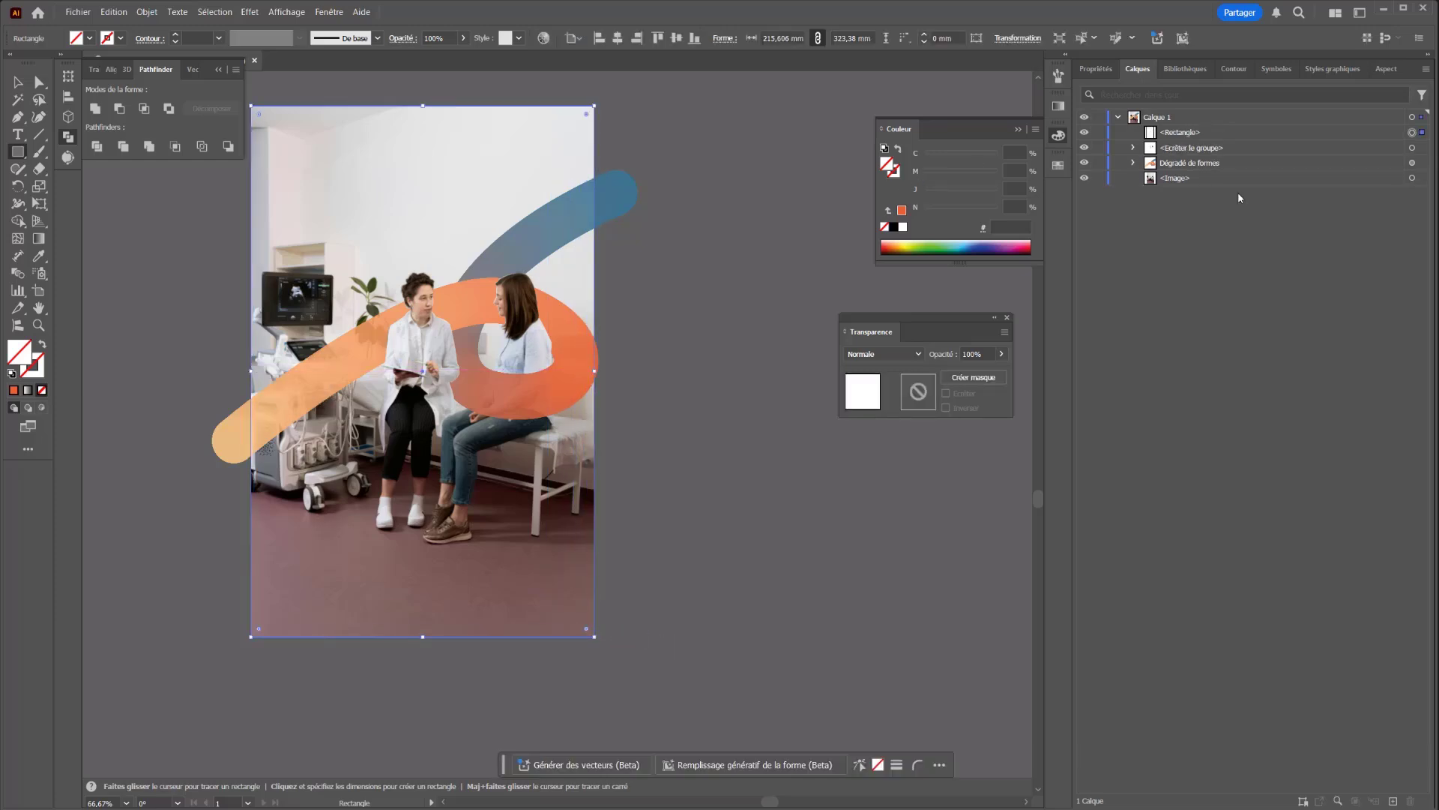
Clip the masked group, ribbon blend and background photo to the rectangle with a clipping mask, then deselect everything
shift+click(1423, 149)
shift+click(1423, 162)
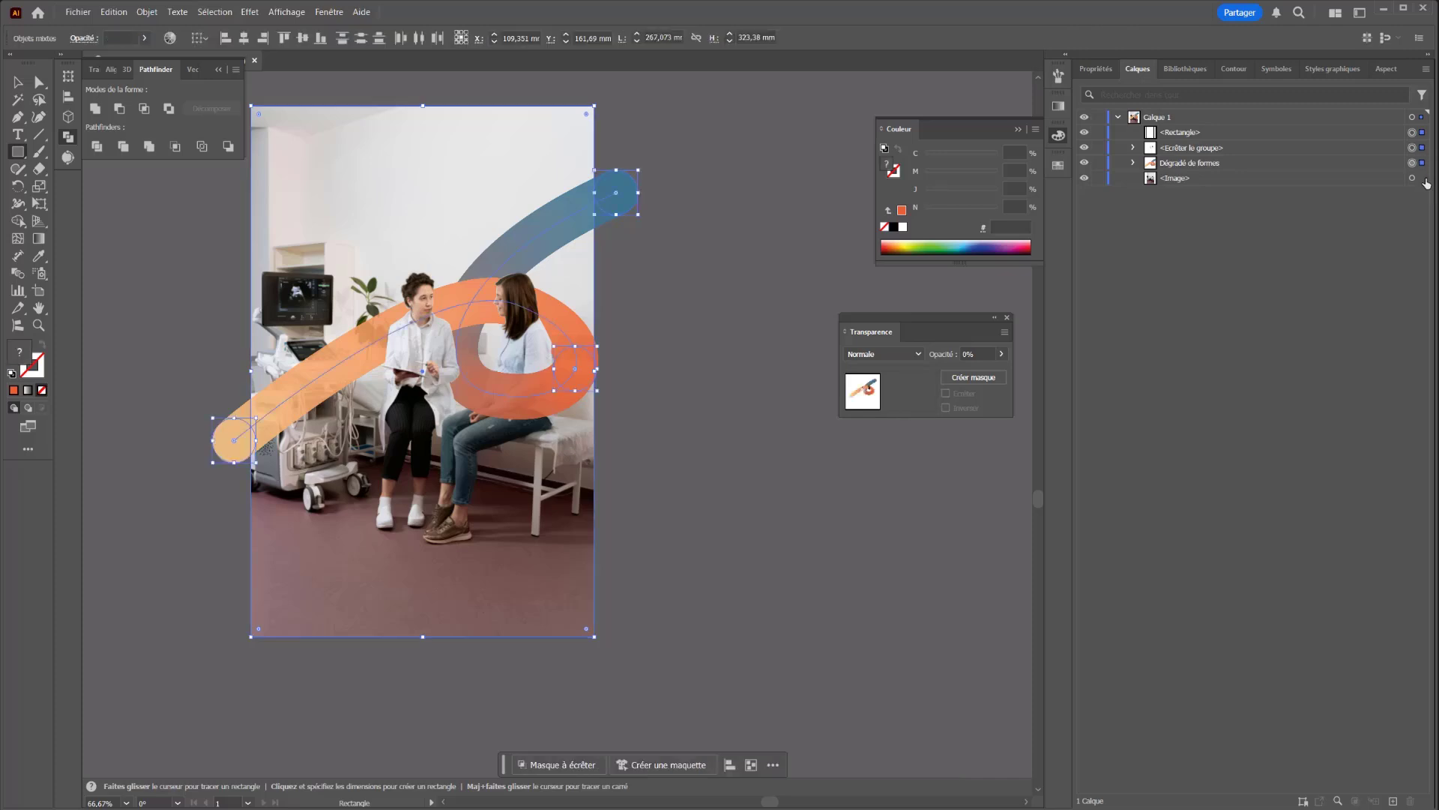
shift+click(1423, 179)
right_click(359, 387)
click(423, 567)
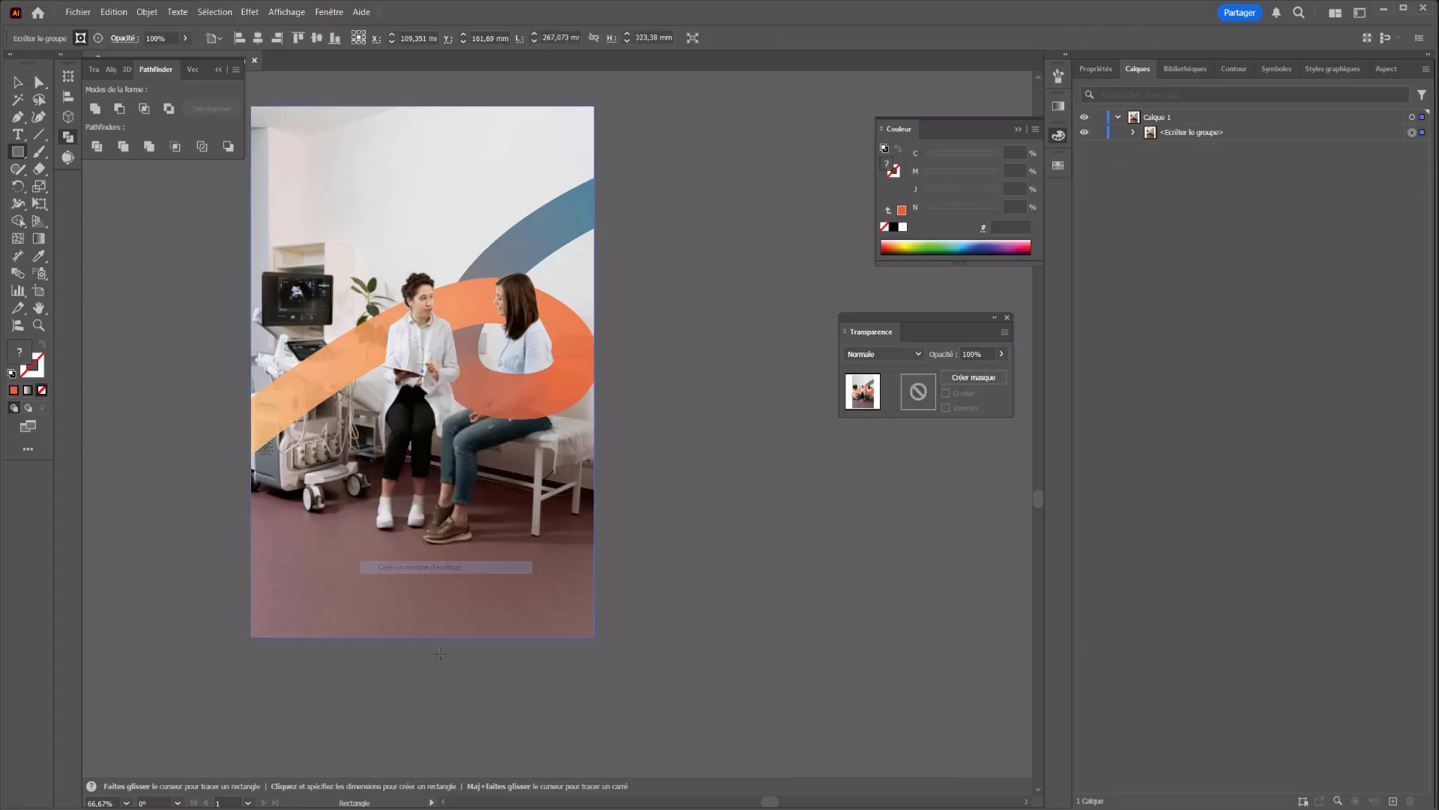
click(690, 306)
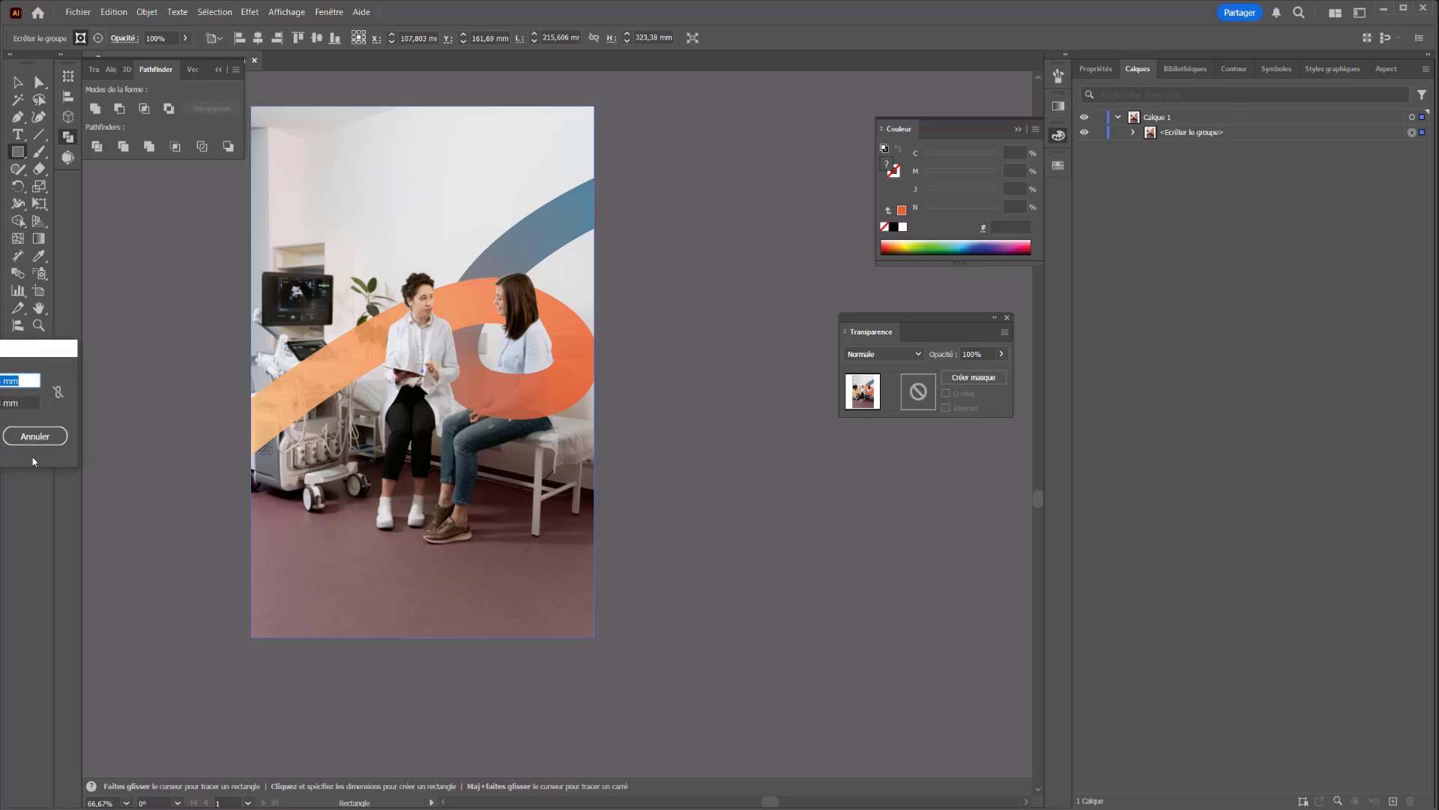
click(35, 436)
click(19, 80)
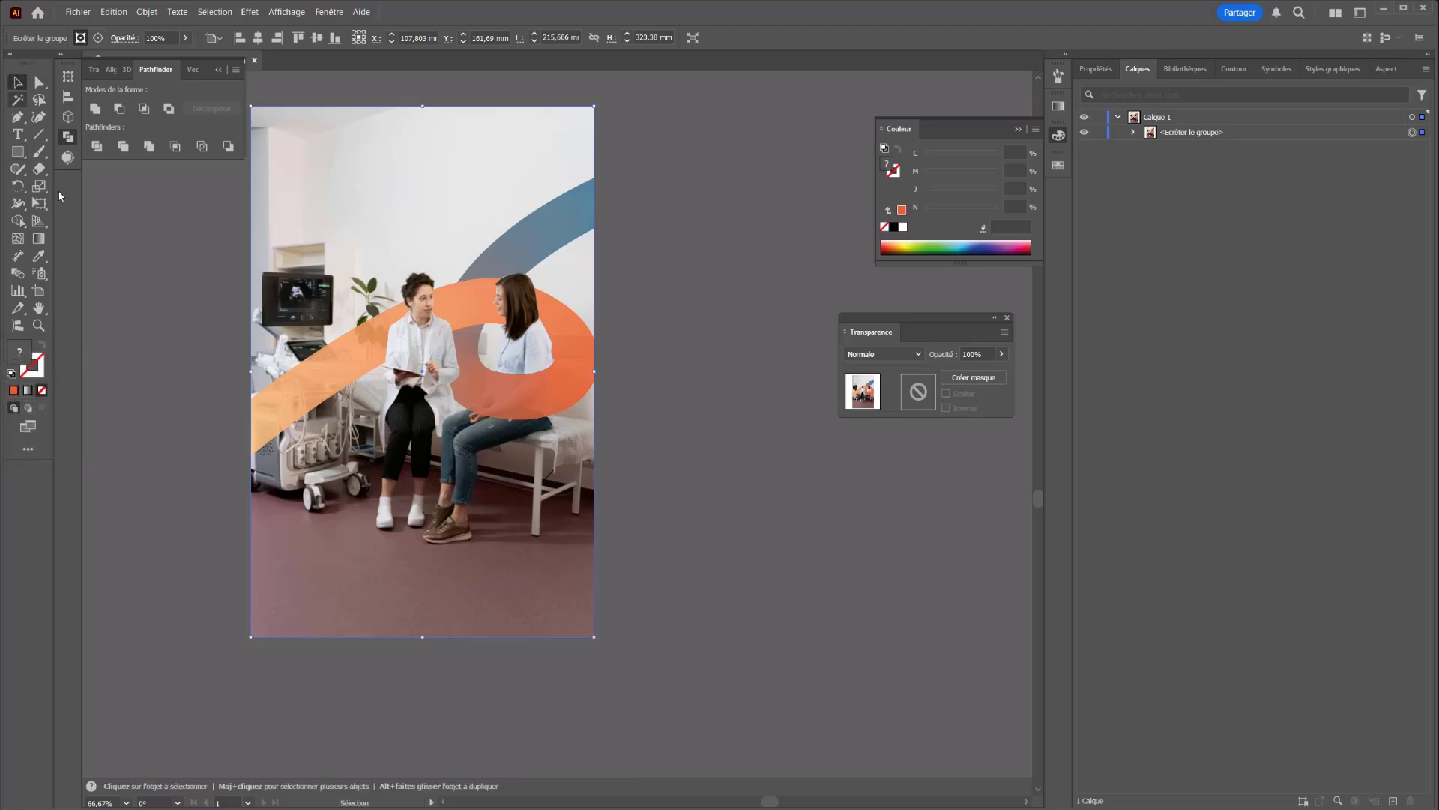
click(150, 300)
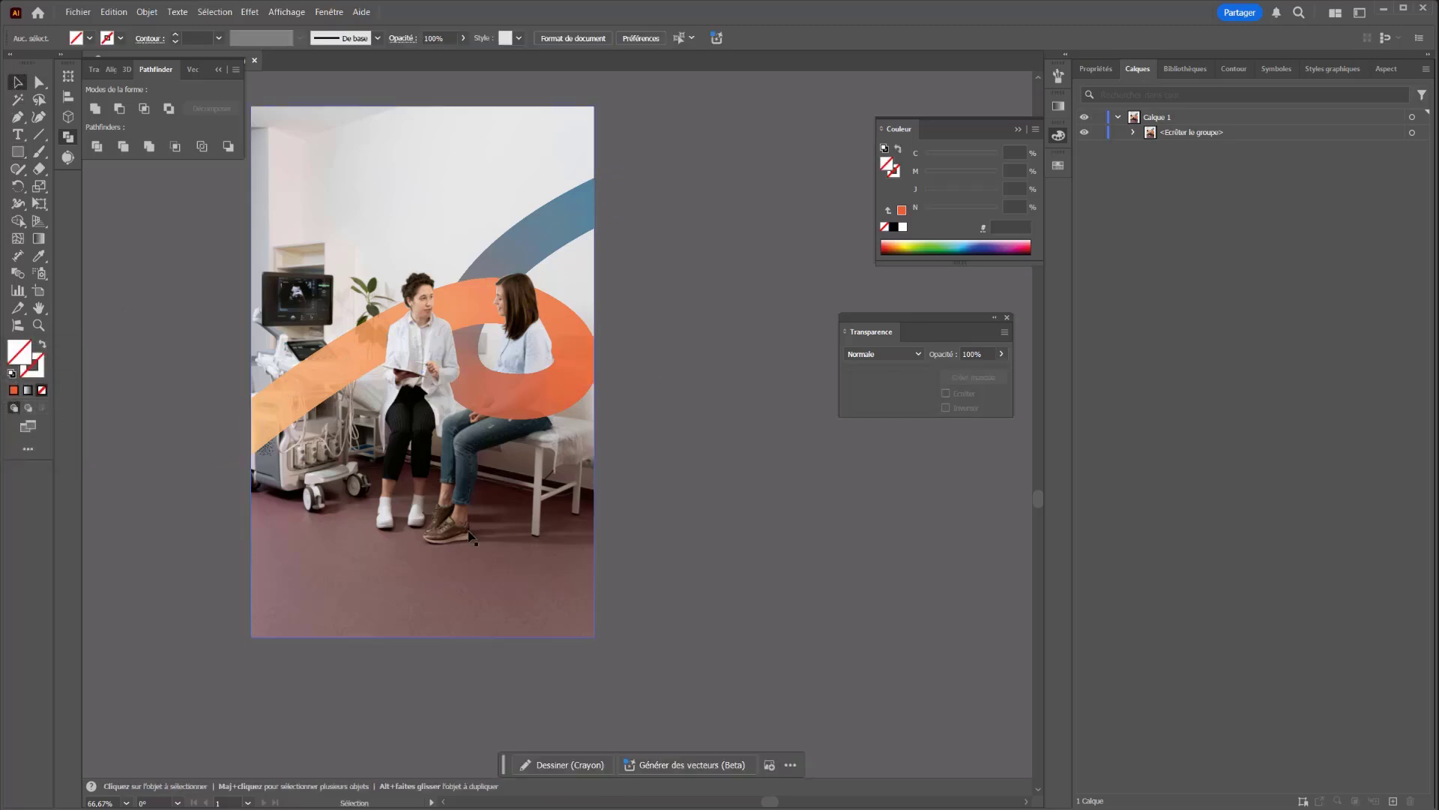
scroll(511, 381, down, 1)
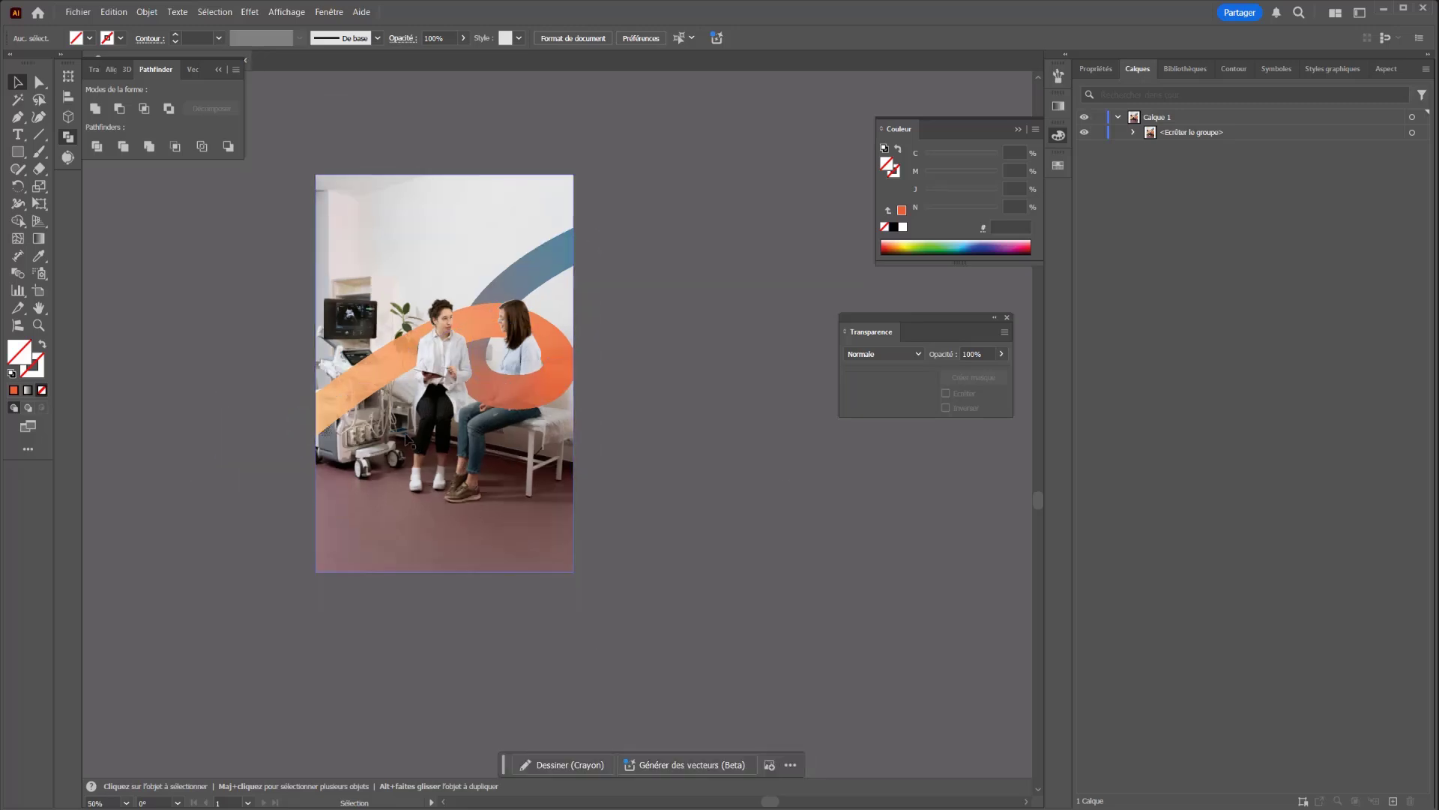